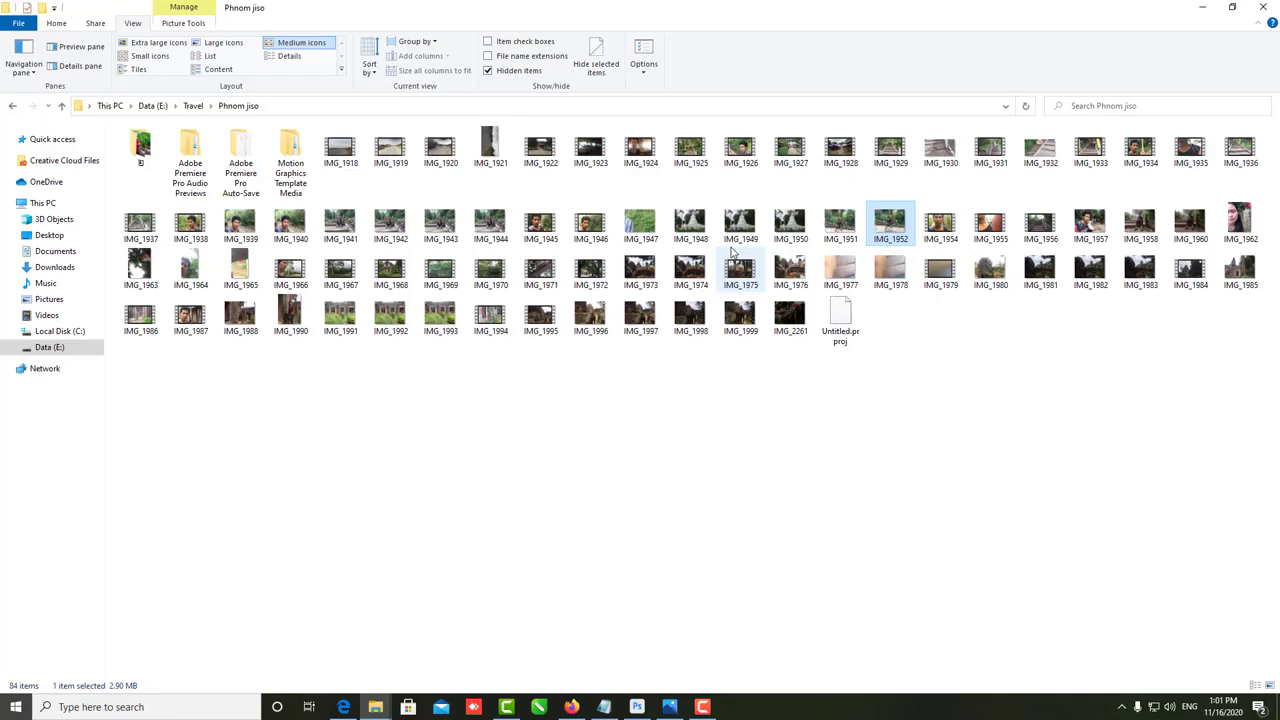
# - Switch from File Explorer to Photoshop, where IMG_1952.JPG is open at 33.3%
pyautogui.click(637, 707)
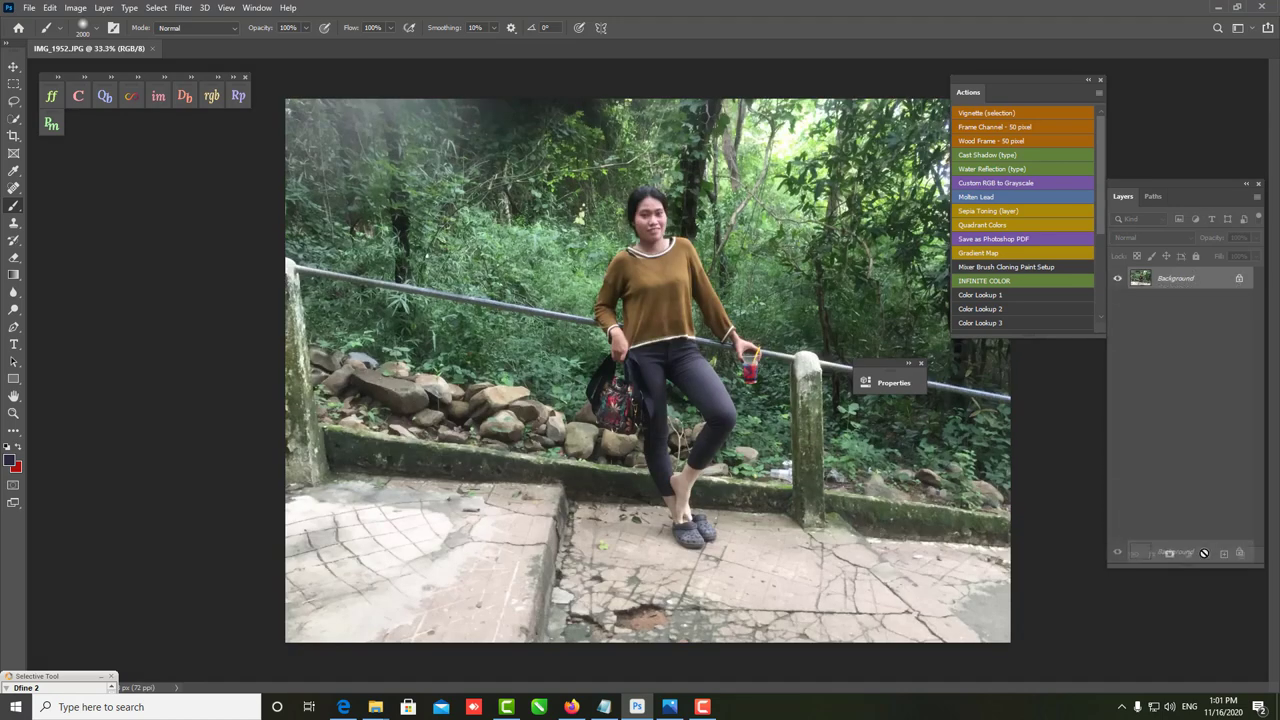
# - Duplicate the Background layer and launch the Camera Raw Filter on the Background copy
pyautogui.moveTo(1195, 277); pyautogui.dragTo(1223, 554)
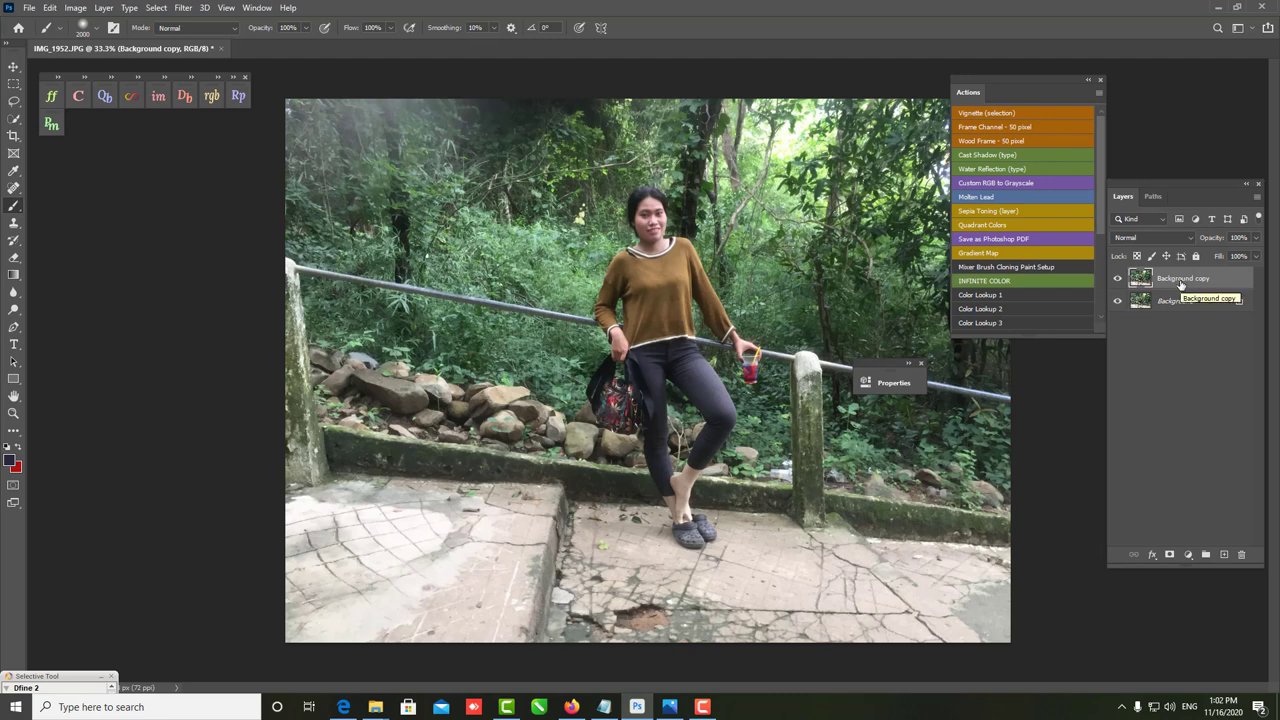
pyautogui.click(183, 7)
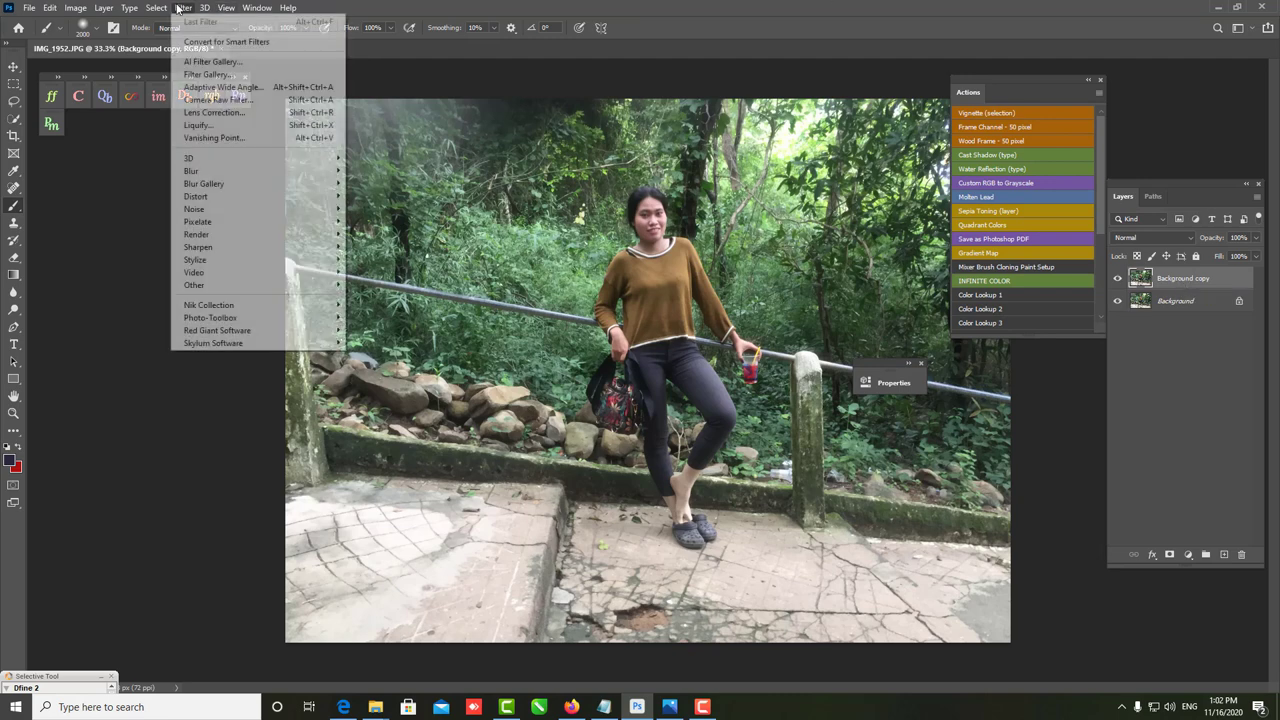
pyautogui.click(218, 100)
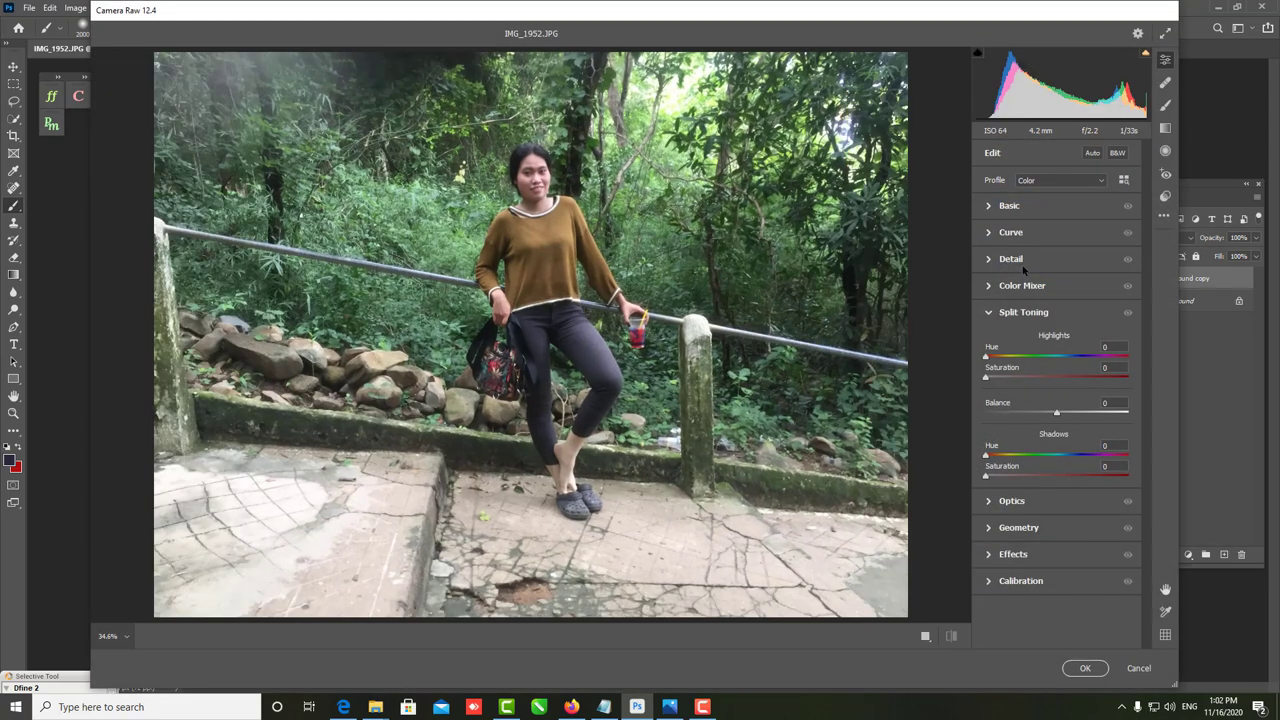
# - Grade the copy in Camera Raw: Highlights -64, slight clarity, Vibrance +36, lowered curve highlights
pyautogui.click(990, 206)
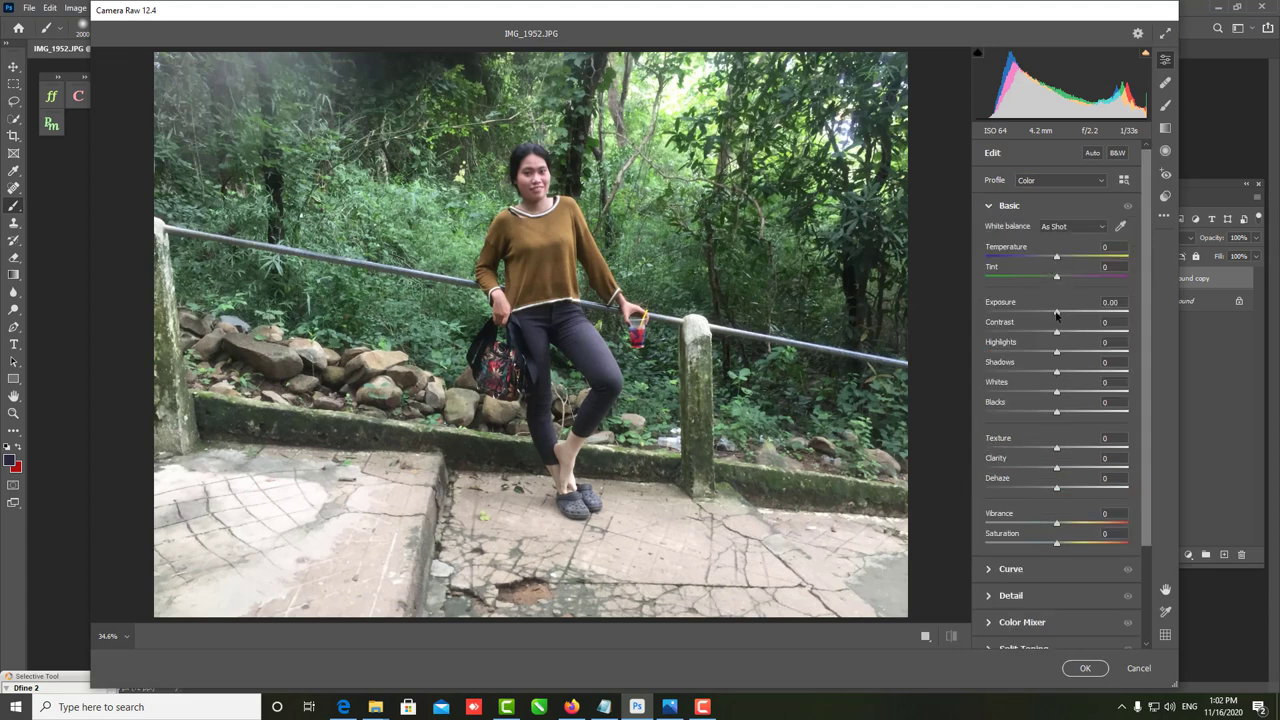
pyautogui.moveTo(1056, 351)
pyautogui.mouseDown()
pyautogui.moveTo(1008, 352)
pyautogui.moveTo(1060, 334)
pyautogui.mouseUp()
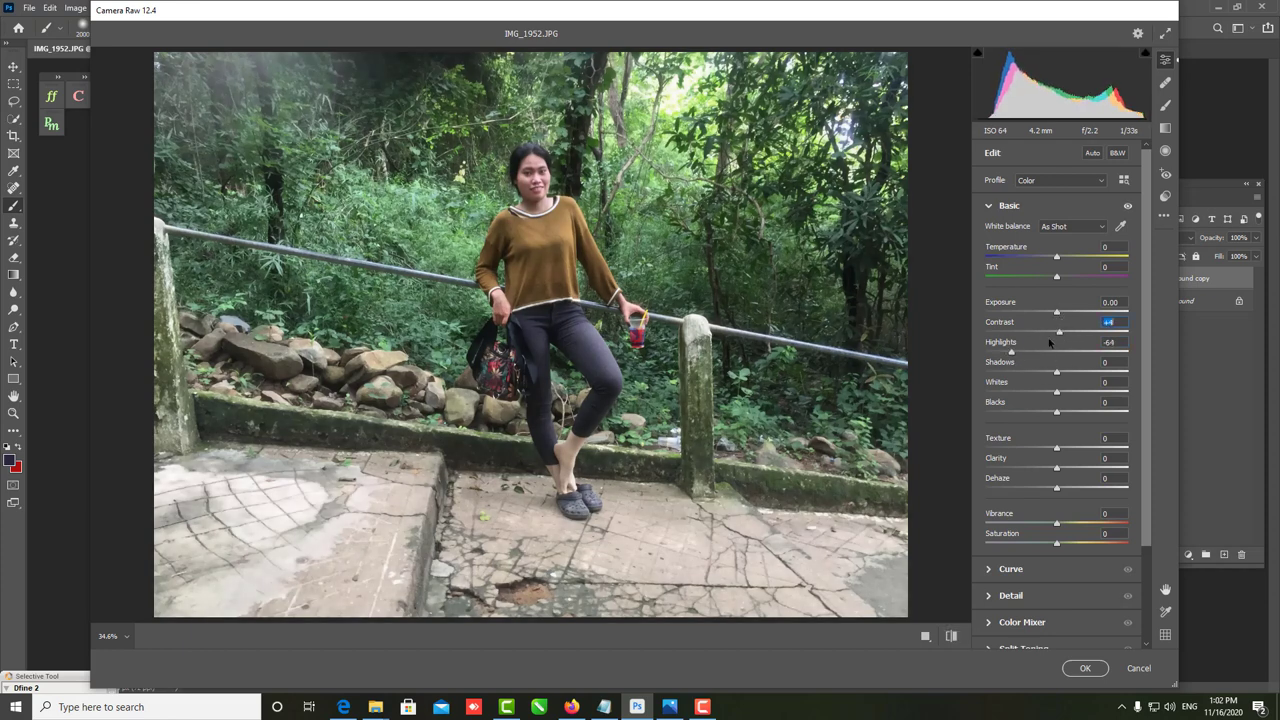
pyautogui.click(1052, 468)
pyautogui.moveTo(1052, 468); pyautogui.dragTo(1057, 466)
pyautogui.moveTo(1062, 527); pyautogui.dragTo(1082, 525)
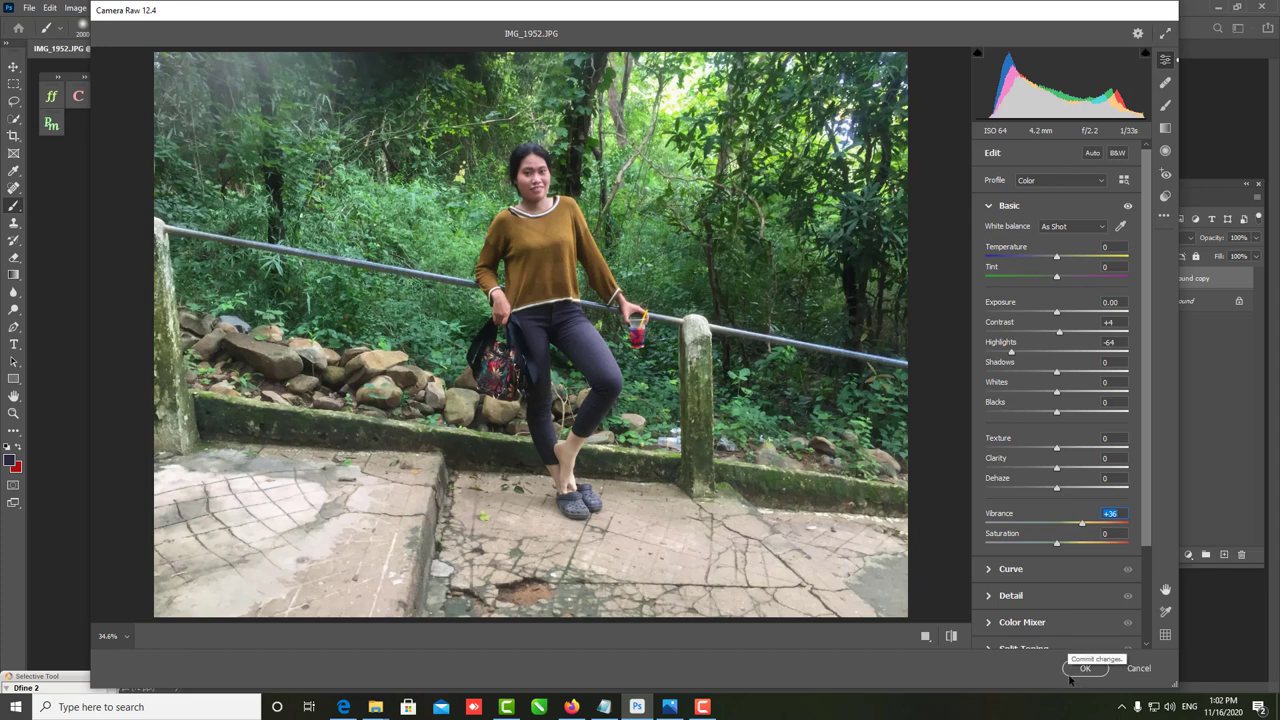
pyautogui.click(989, 569)
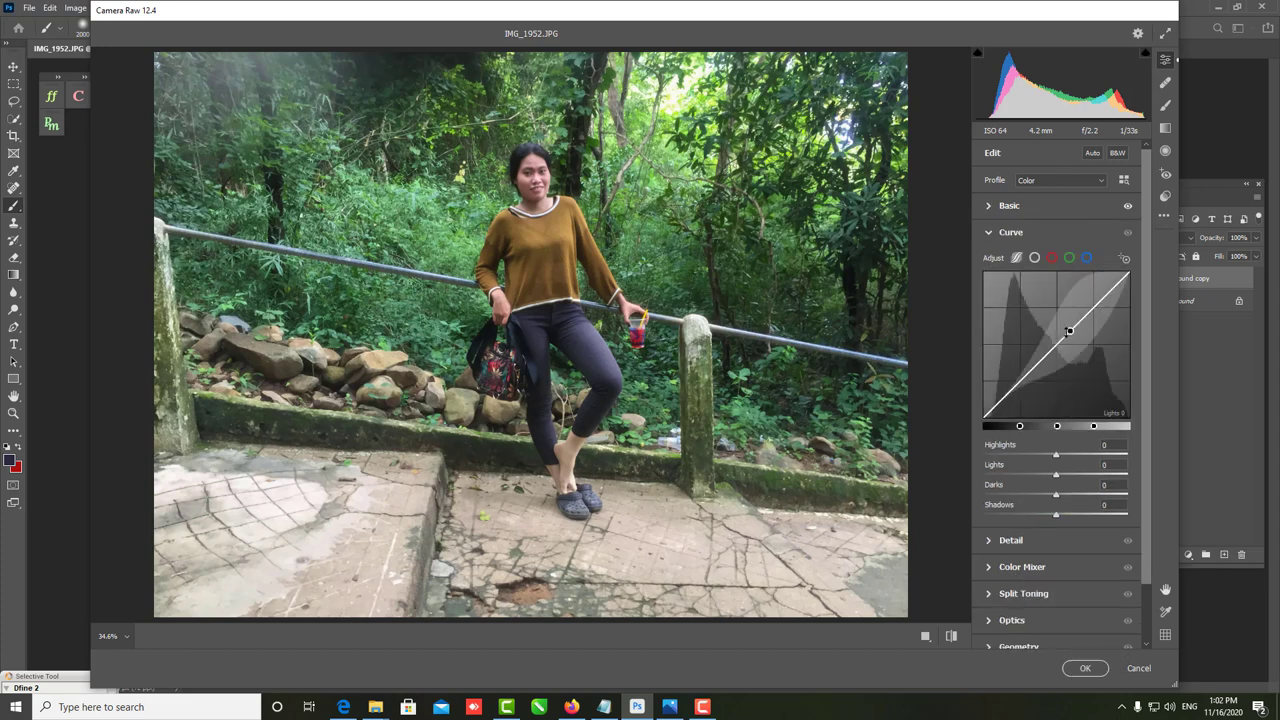
pyautogui.moveTo(1066, 329); pyautogui.dragTo(1111, 298)
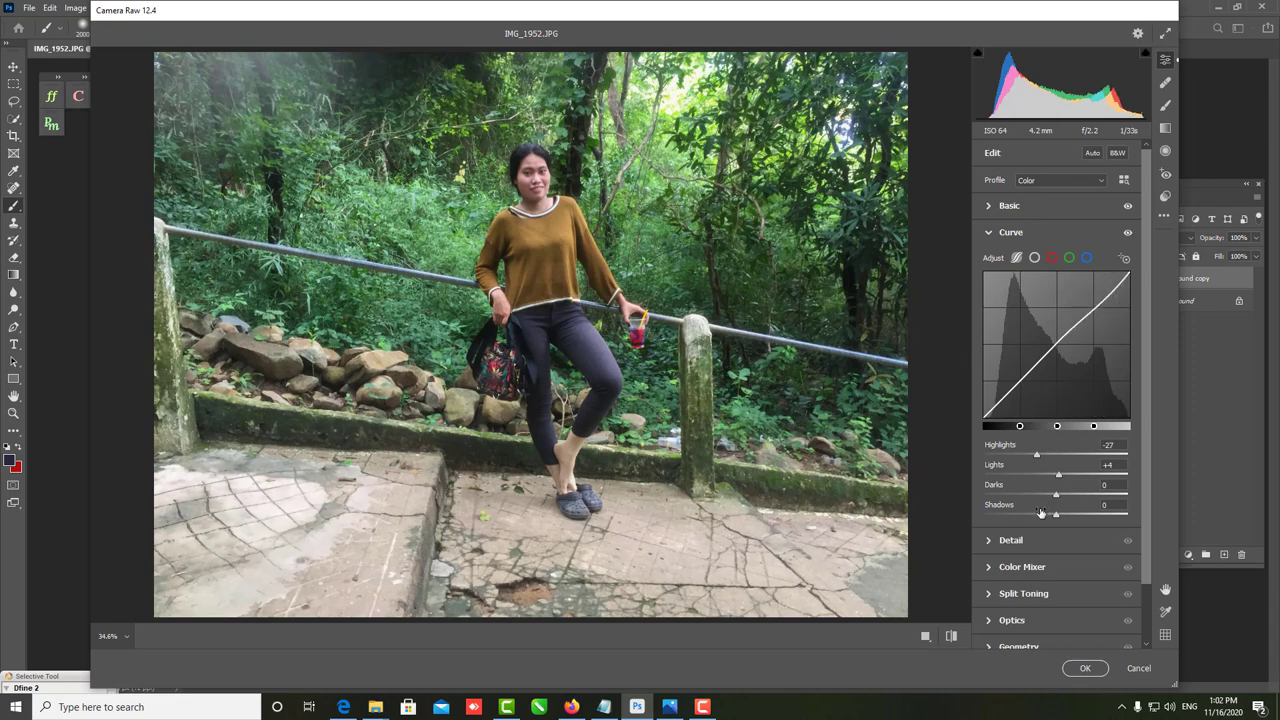
pyautogui.click(1085, 668)
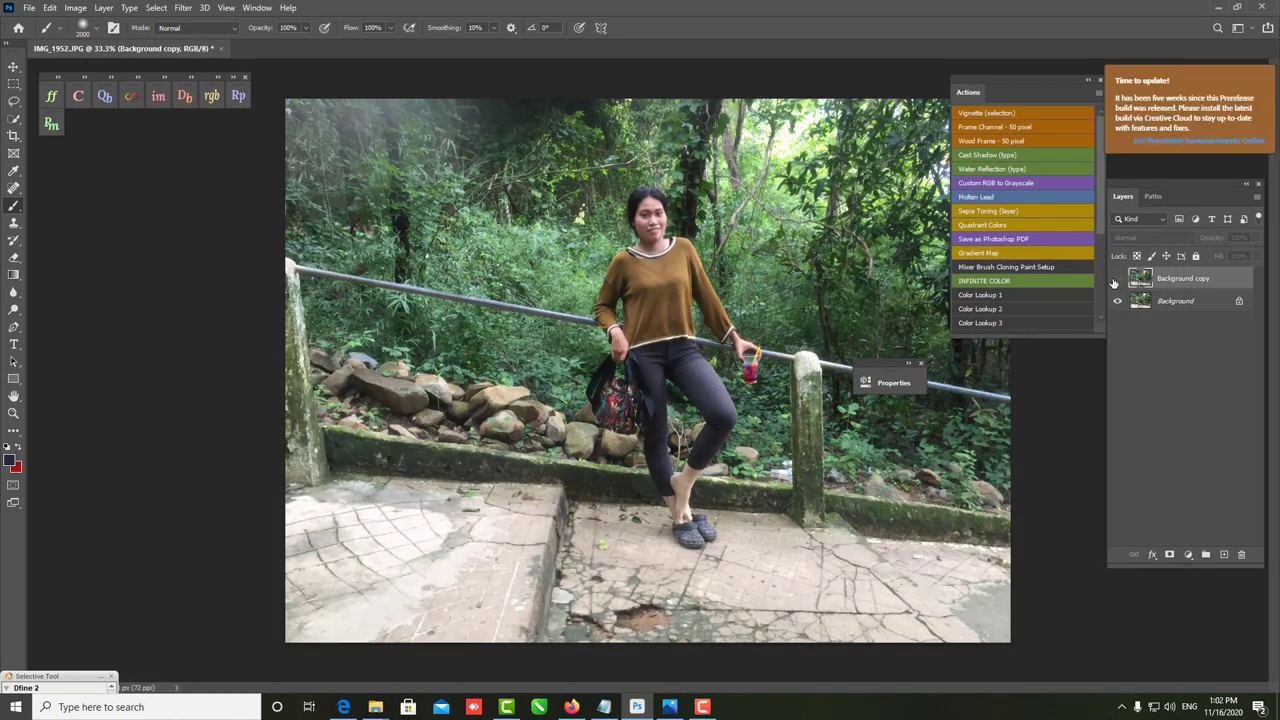
# - Show the Background copy, open the Raya Pro 3.0 hub, close Actions, and open Filters/Finish
pyautogui.click(1117, 278)
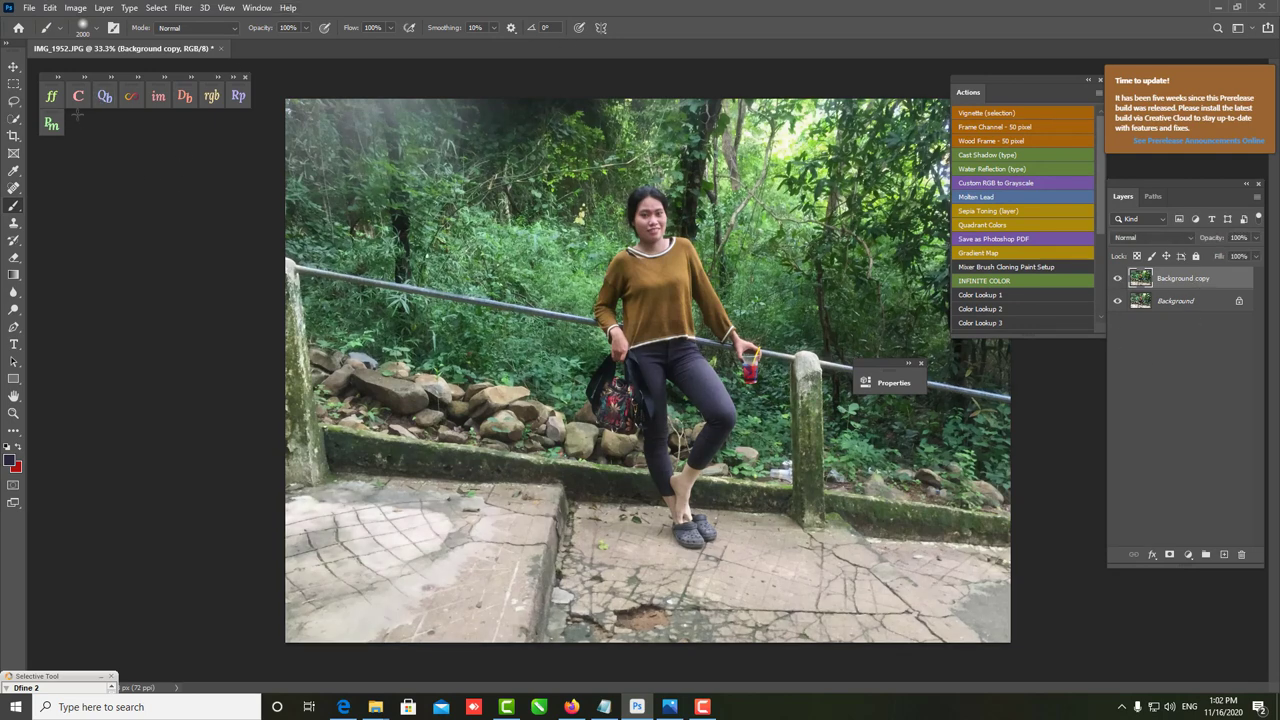
pyautogui.click(238, 96)
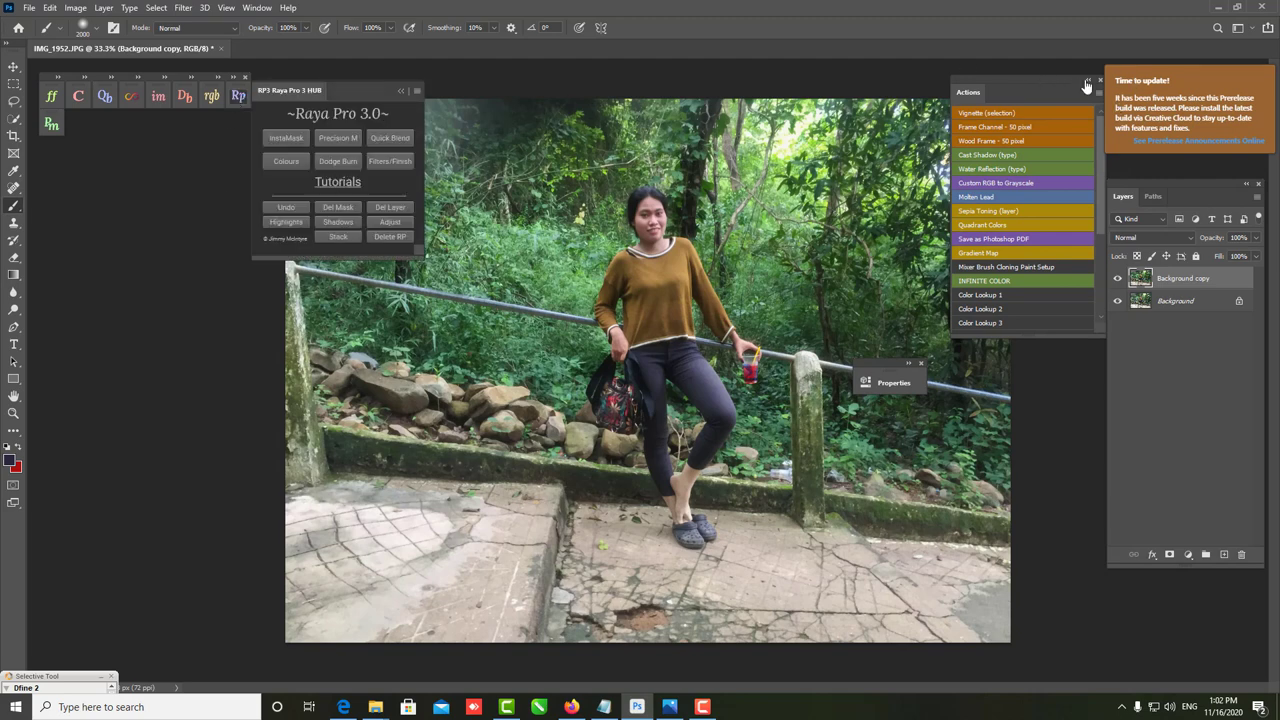
pyautogui.click(1099, 80)
pyautogui.moveTo(959, 95); pyautogui.dragTo(1066, 95)
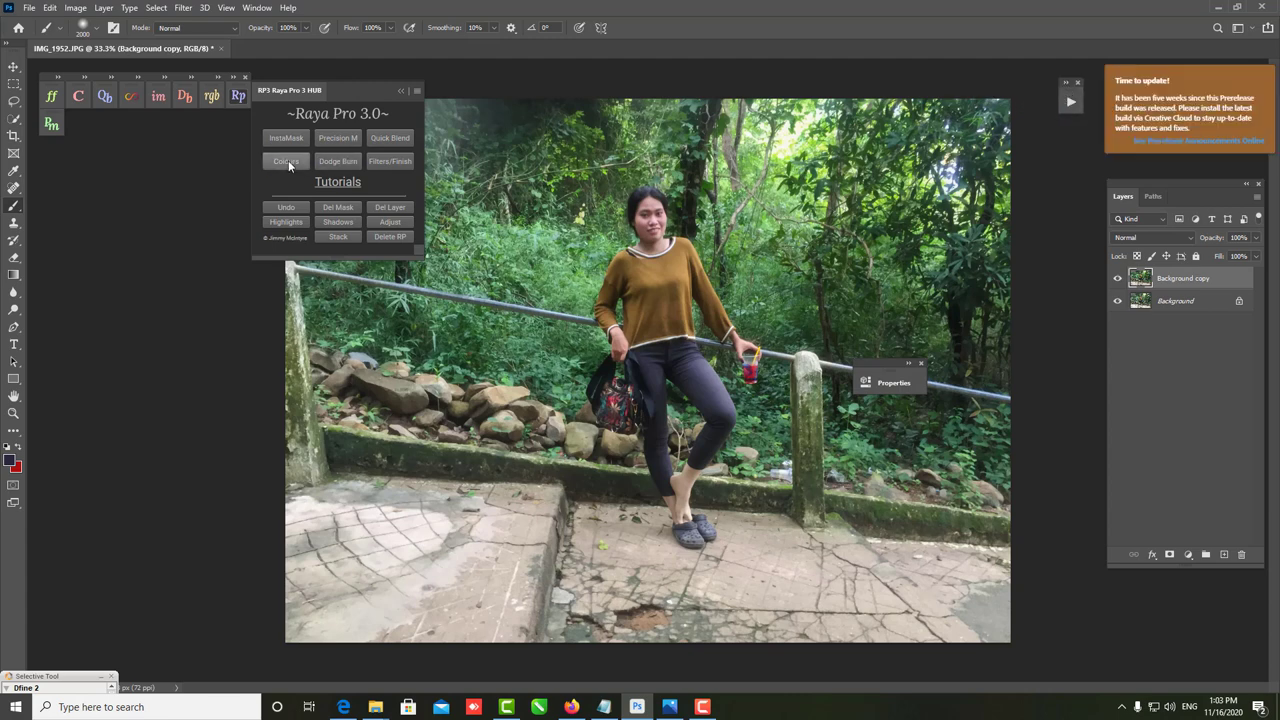
pyautogui.click(385, 162)
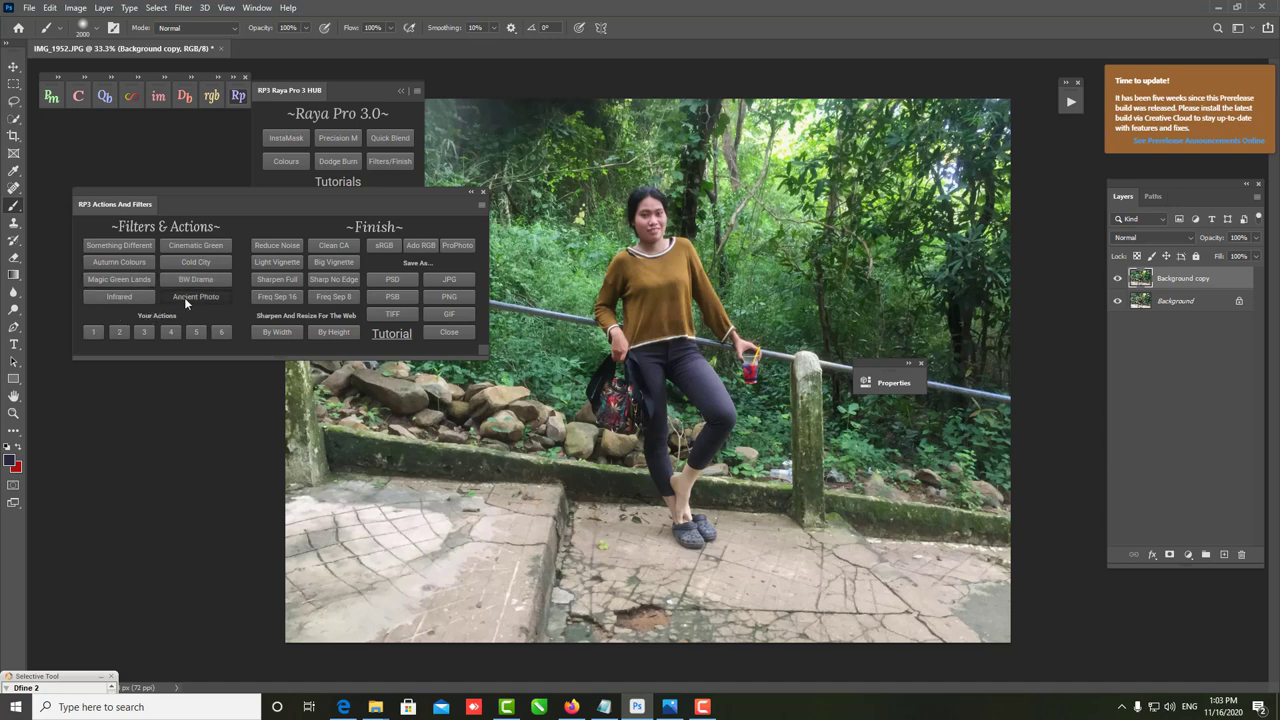
# - Apply Raya Pro Autumn Colours to turn the foliage red-magenta, then collapse the panel
pyautogui.click(121, 263)
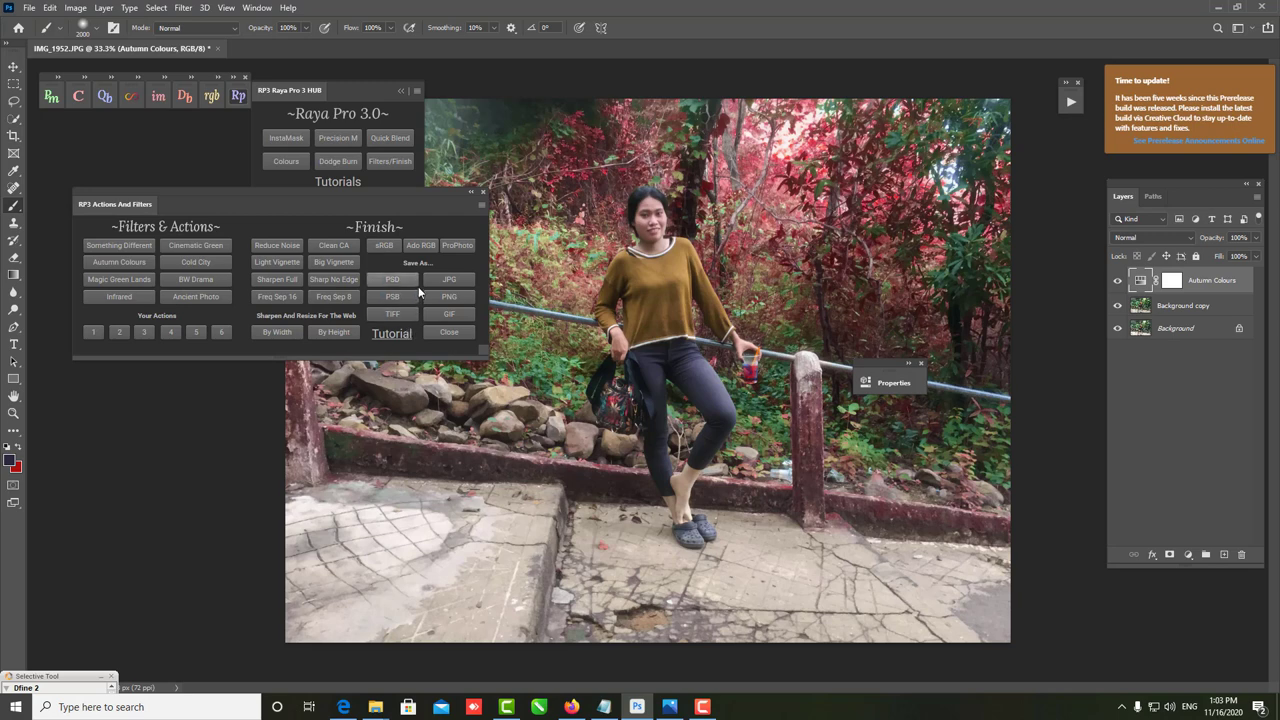
pyautogui.click(469, 192)
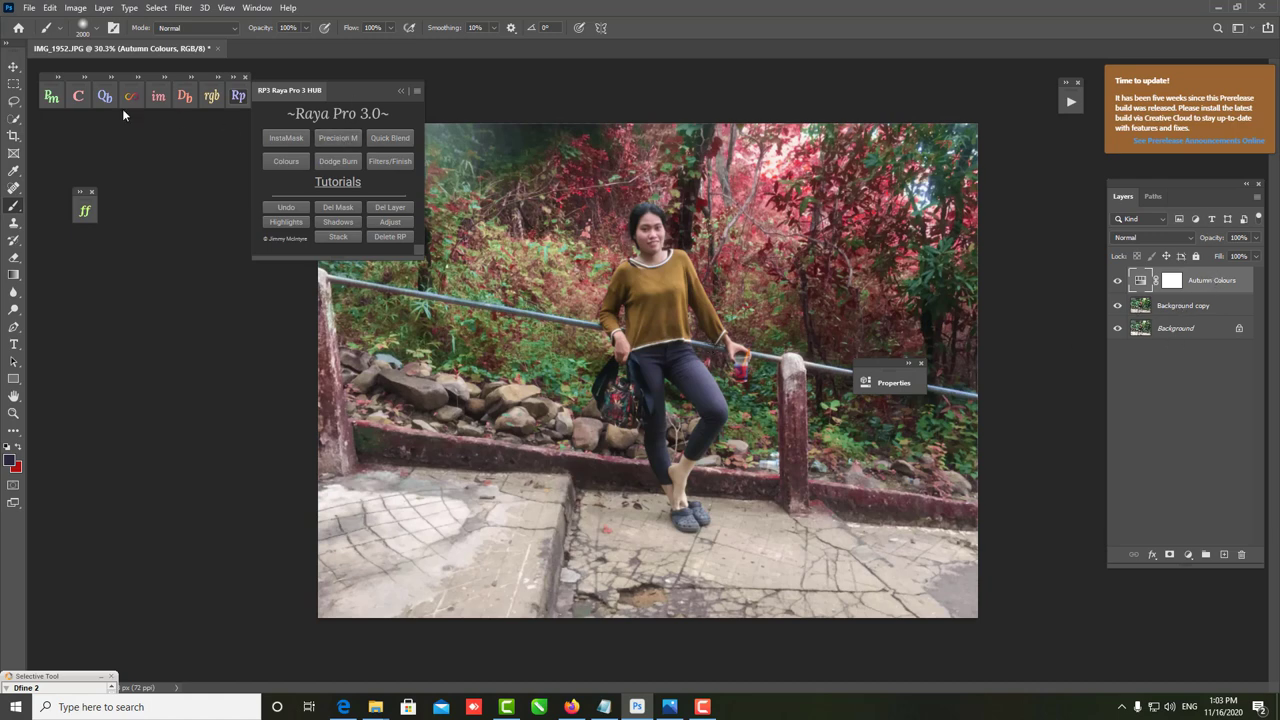
# - Stack yellow and magenta vivid/less layers in RP3 Colour Centre, then select layers down to Background copy
pyautogui.click(78, 100)
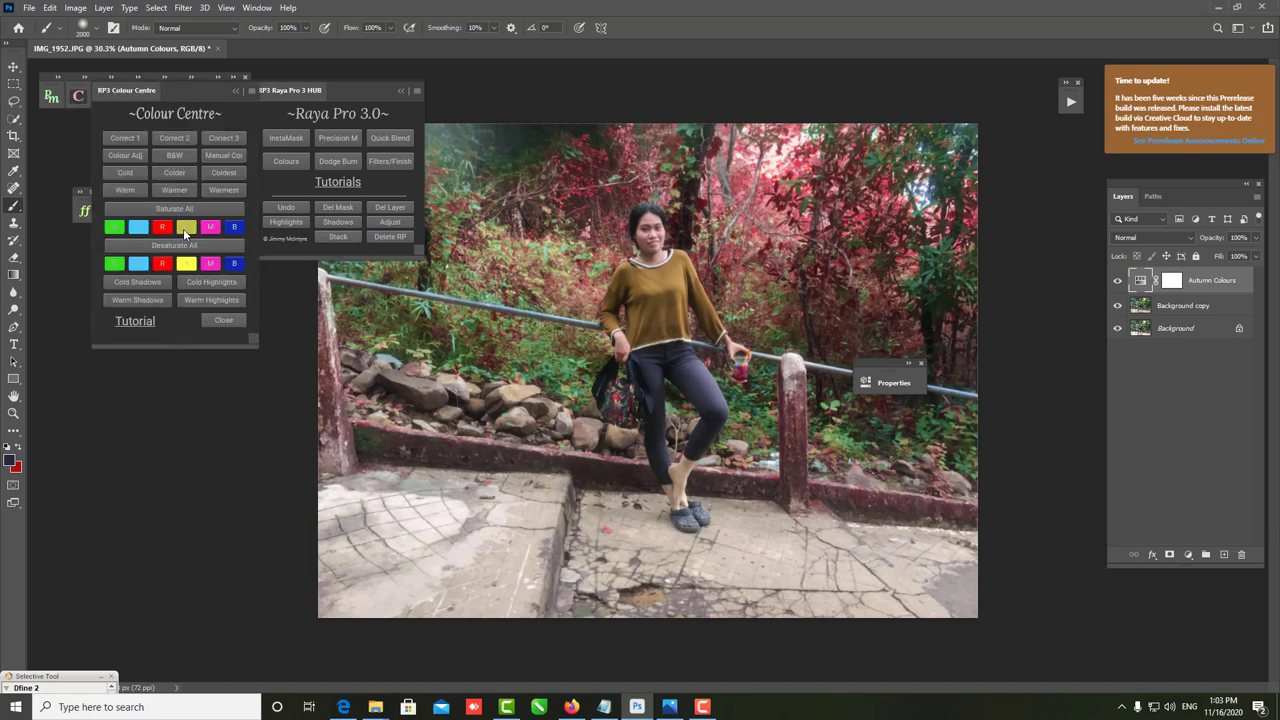
pyautogui.click(185, 229)
pyautogui.click(187, 265)
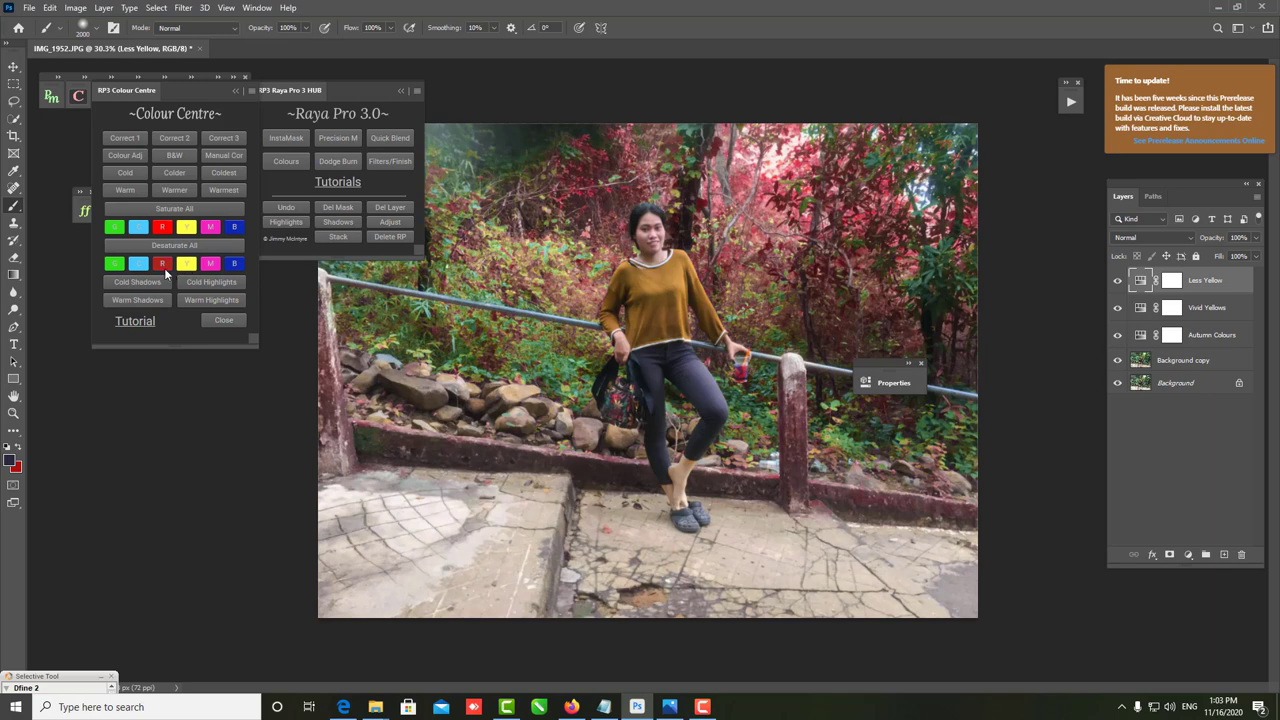
pyautogui.click(206, 265)
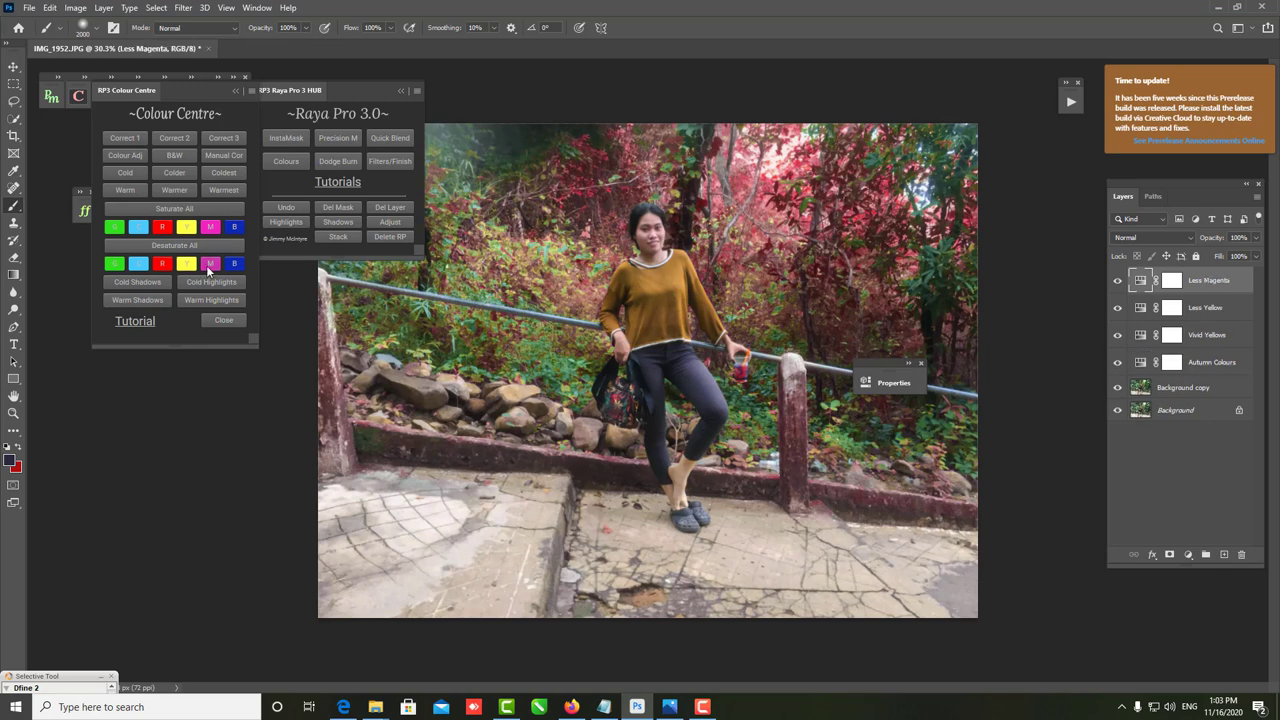
pyautogui.click(207, 265)
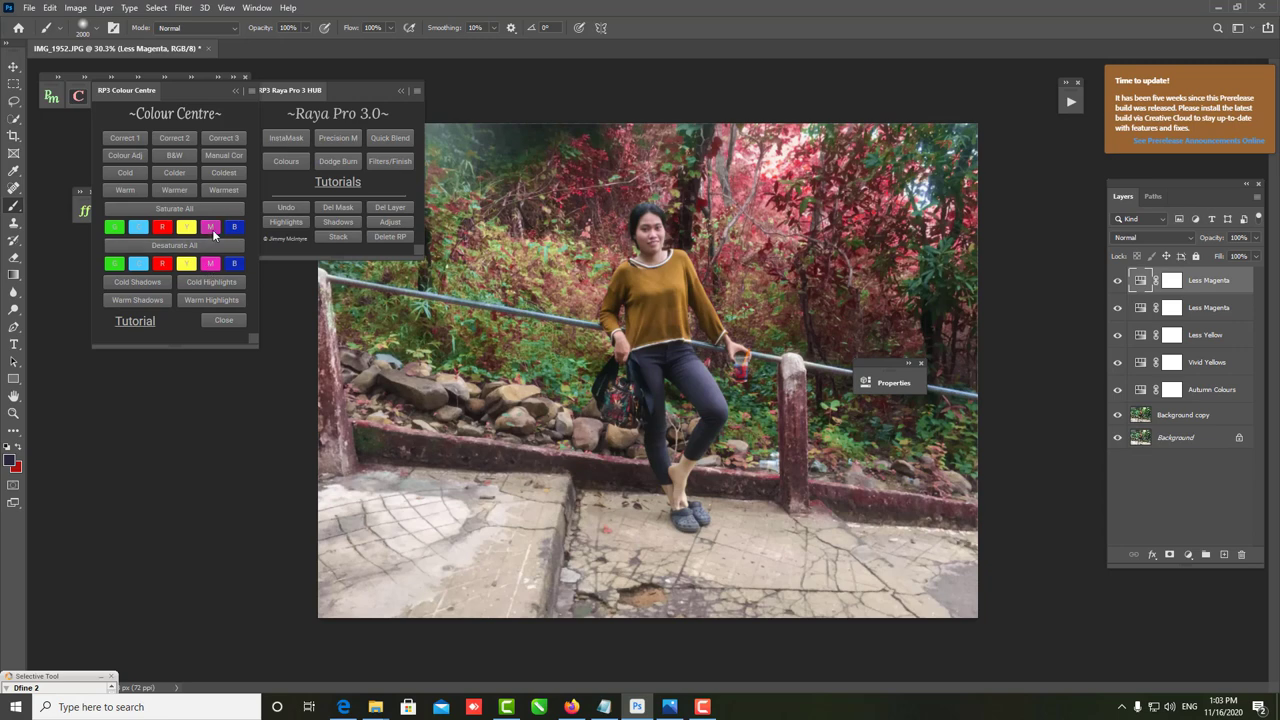
pyautogui.click(211, 229)
pyautogui.click(213, 231)
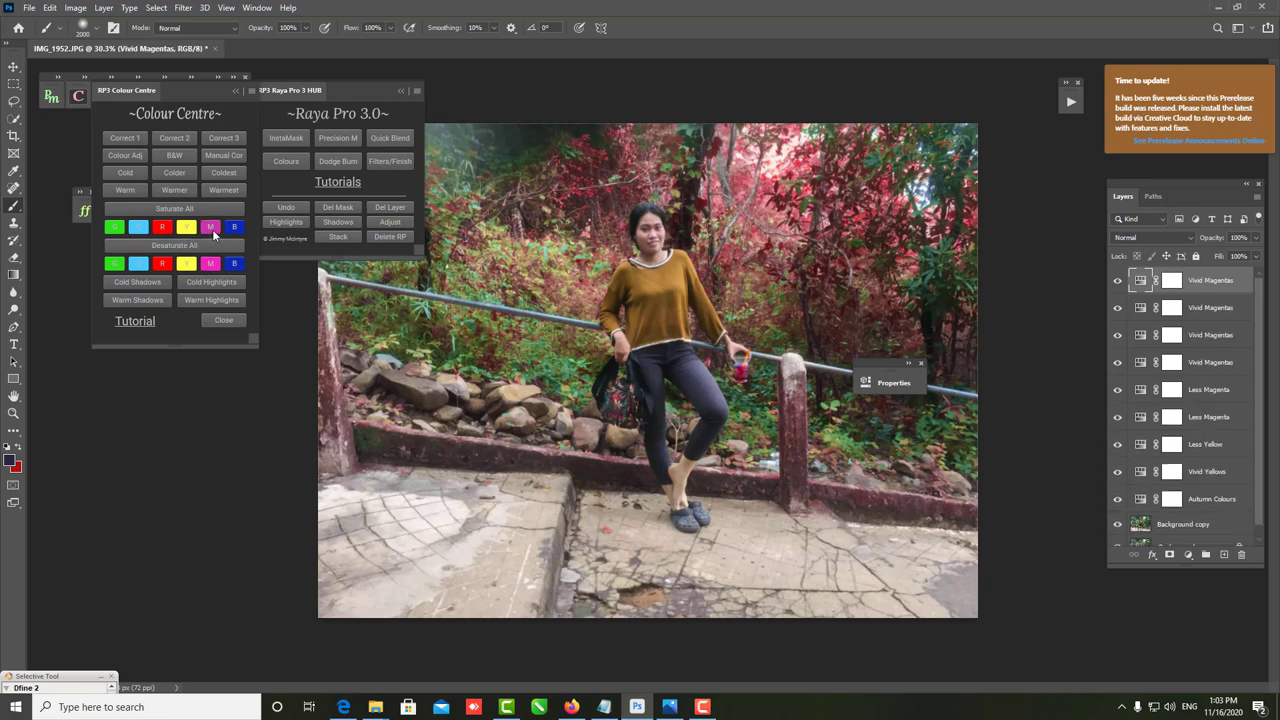
pyautogui.click(211, 263)
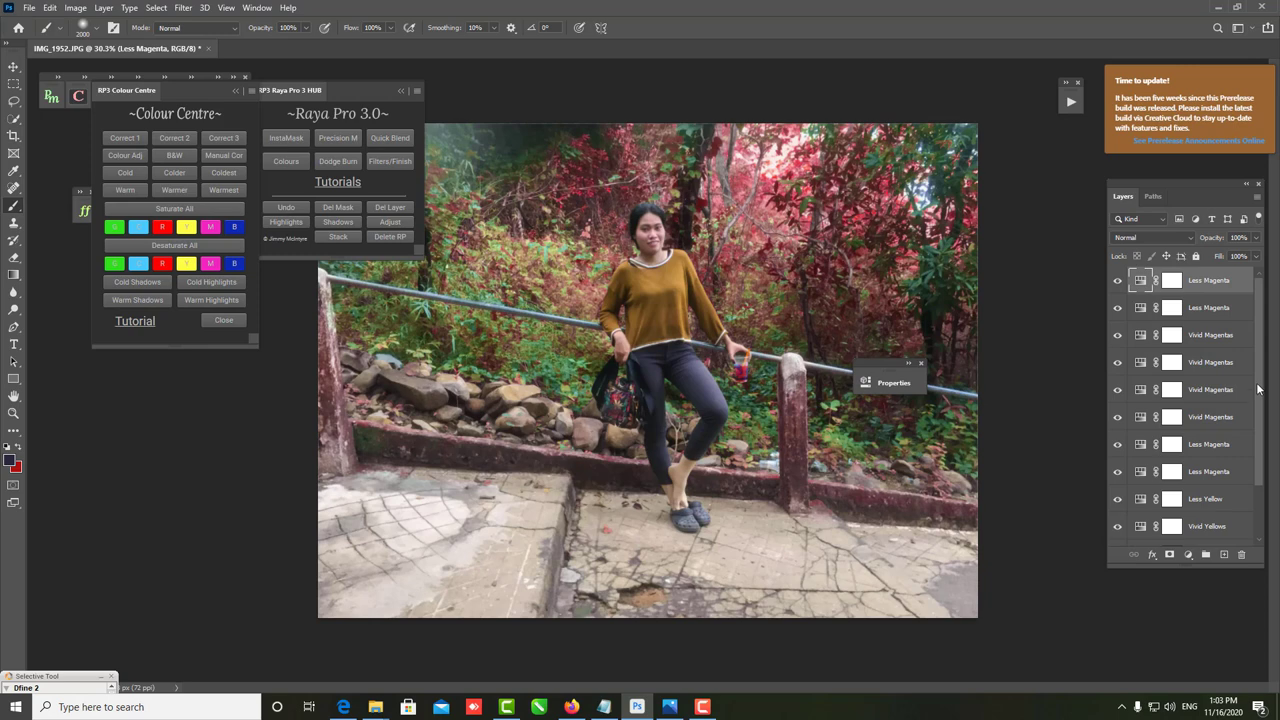
pyautogui.click(183, 264)
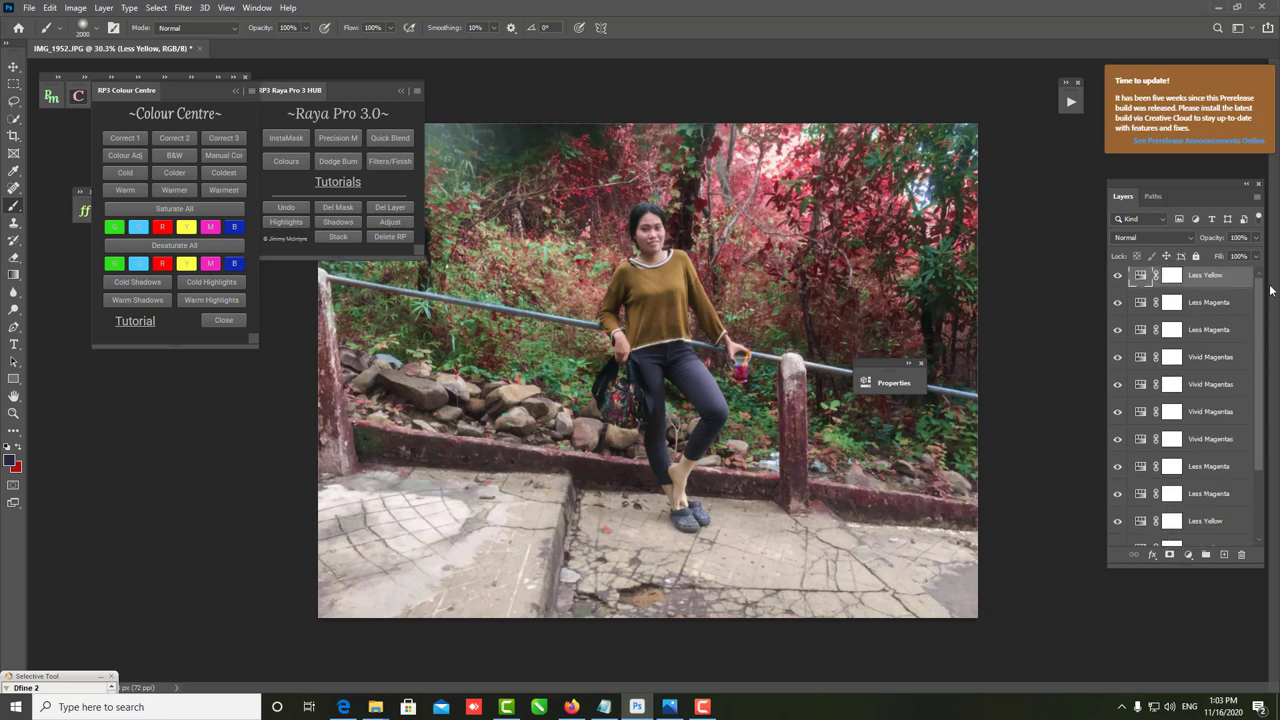
pyautogui.scroll(-3, 1185, 400)
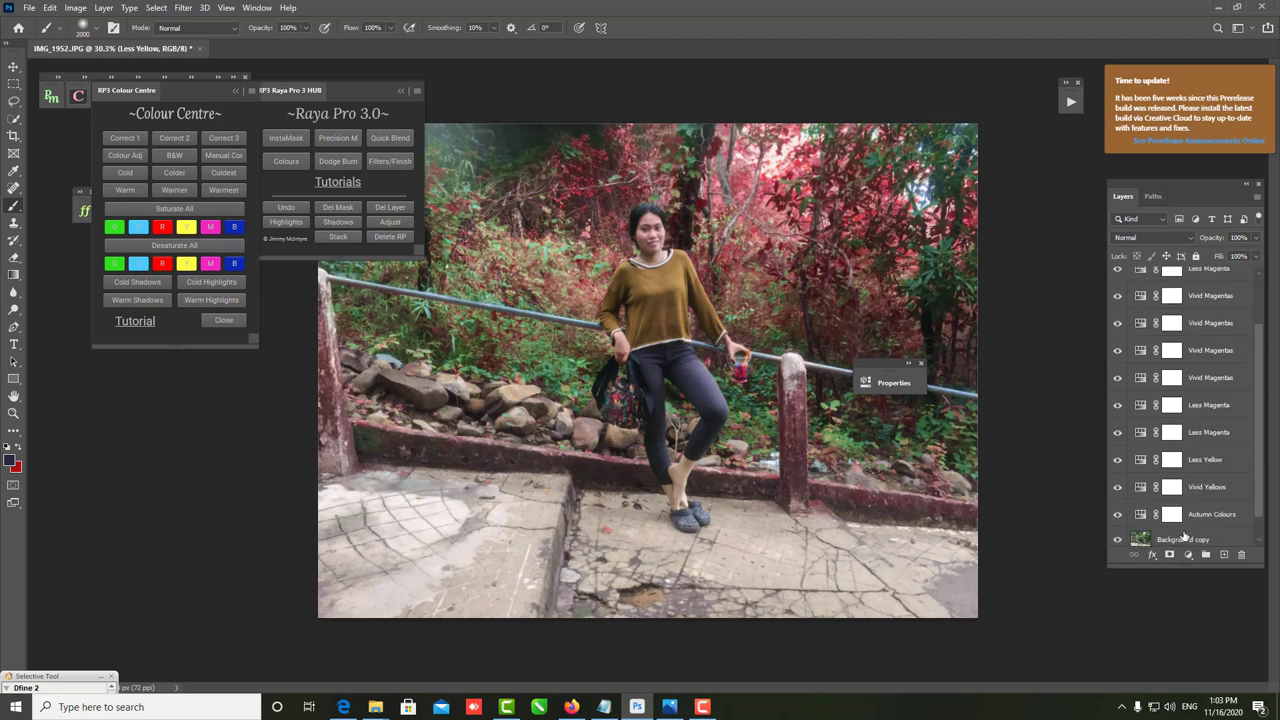
pyautogui.keyDown('shift'); pyautogui.click(1185, 541); pyautogui.keyUp('shift')
# - Merge the selected layers into Less Yellow, close the Raya Pro hub, and start Camera Raw Filter
pyautogui.hotkey('ctrl', 'e')
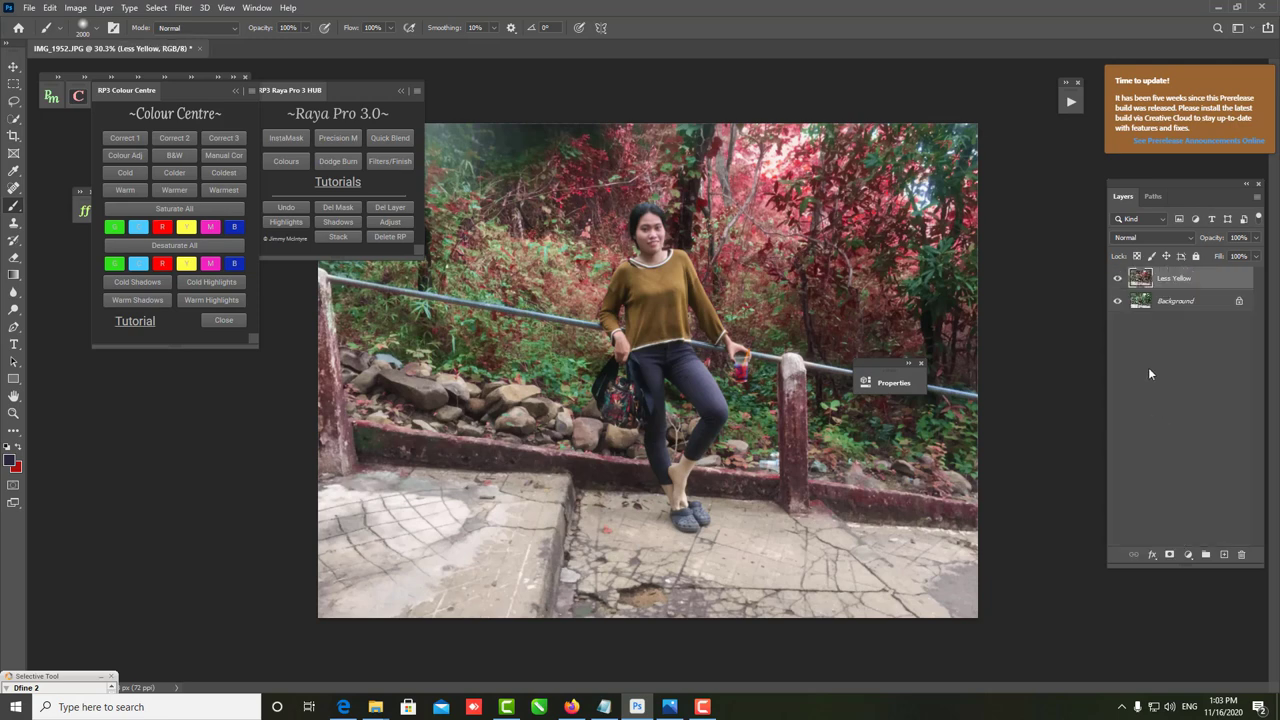
pyautogui.hotkey('ctrl', '0')
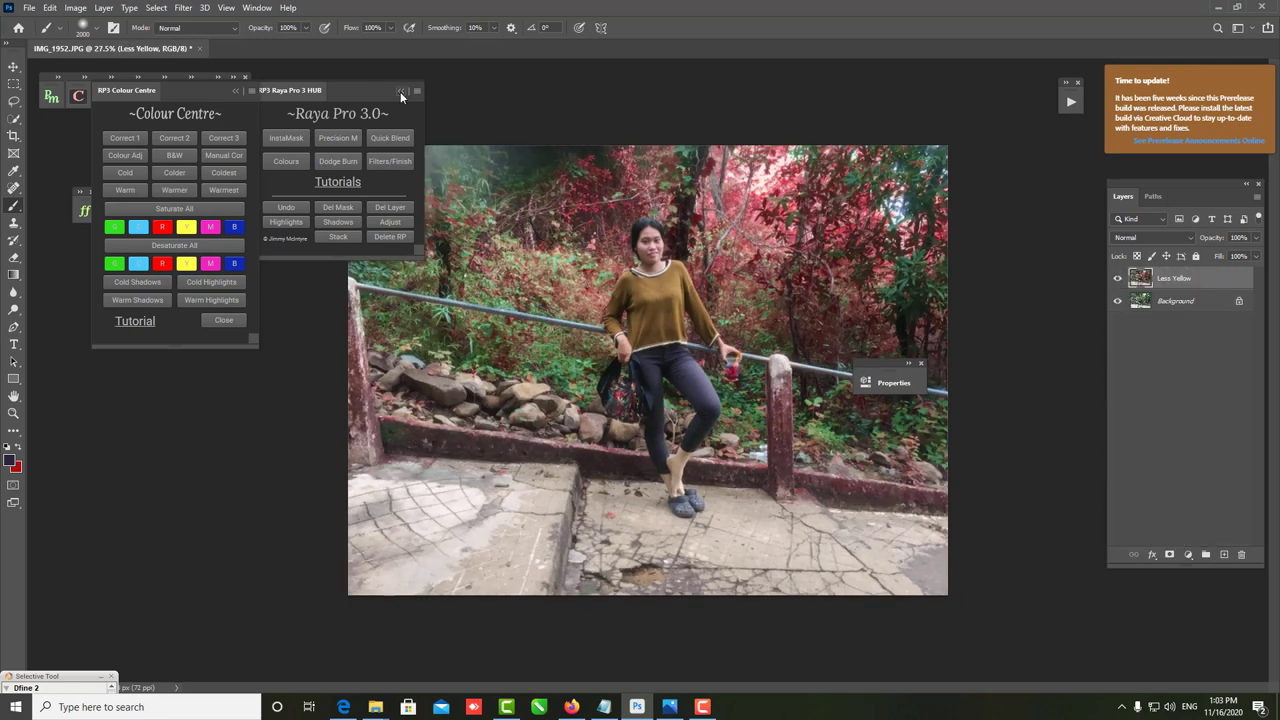
pyautogui.click(416, 83)
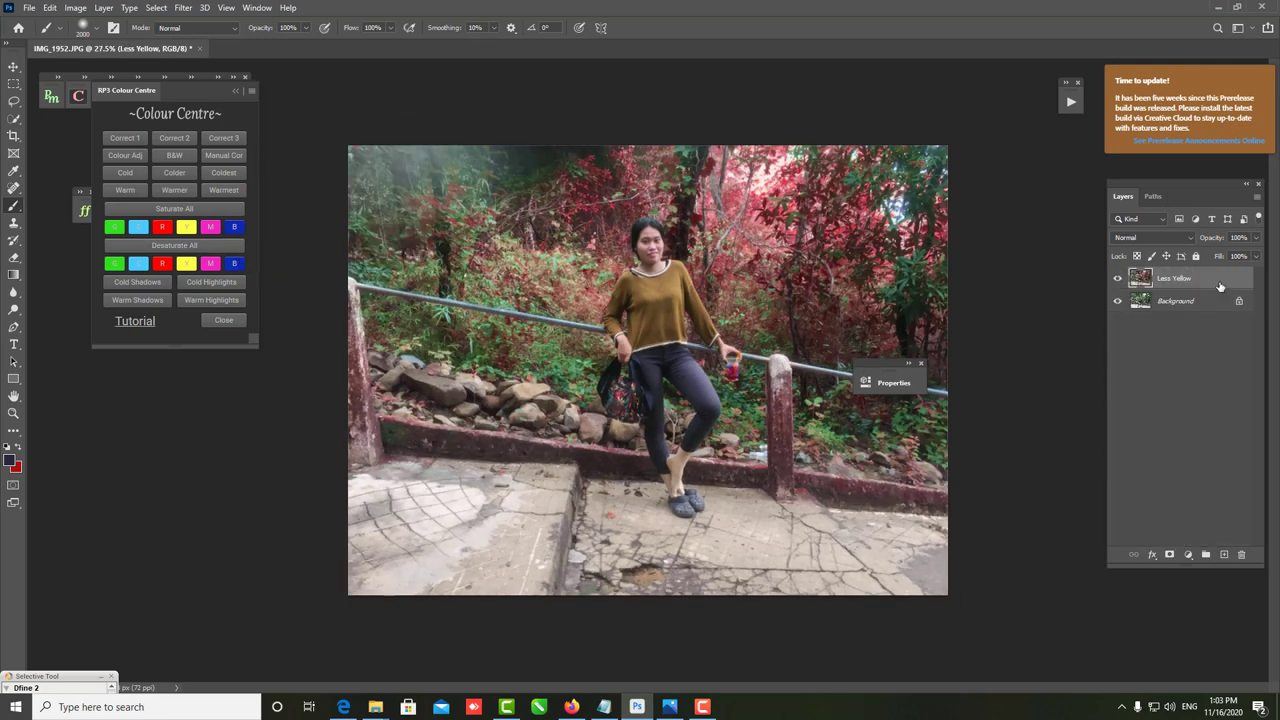
pyautogui.click(181, 10)
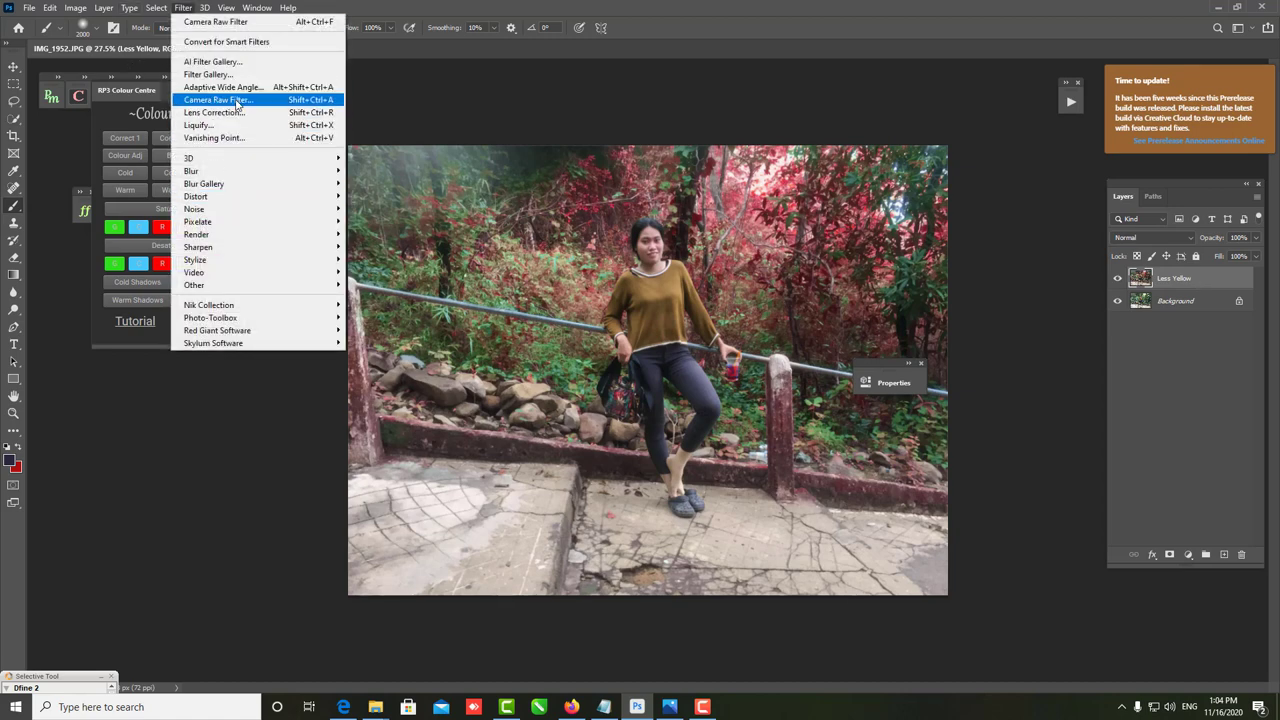
pyautogui.click(215, 99)
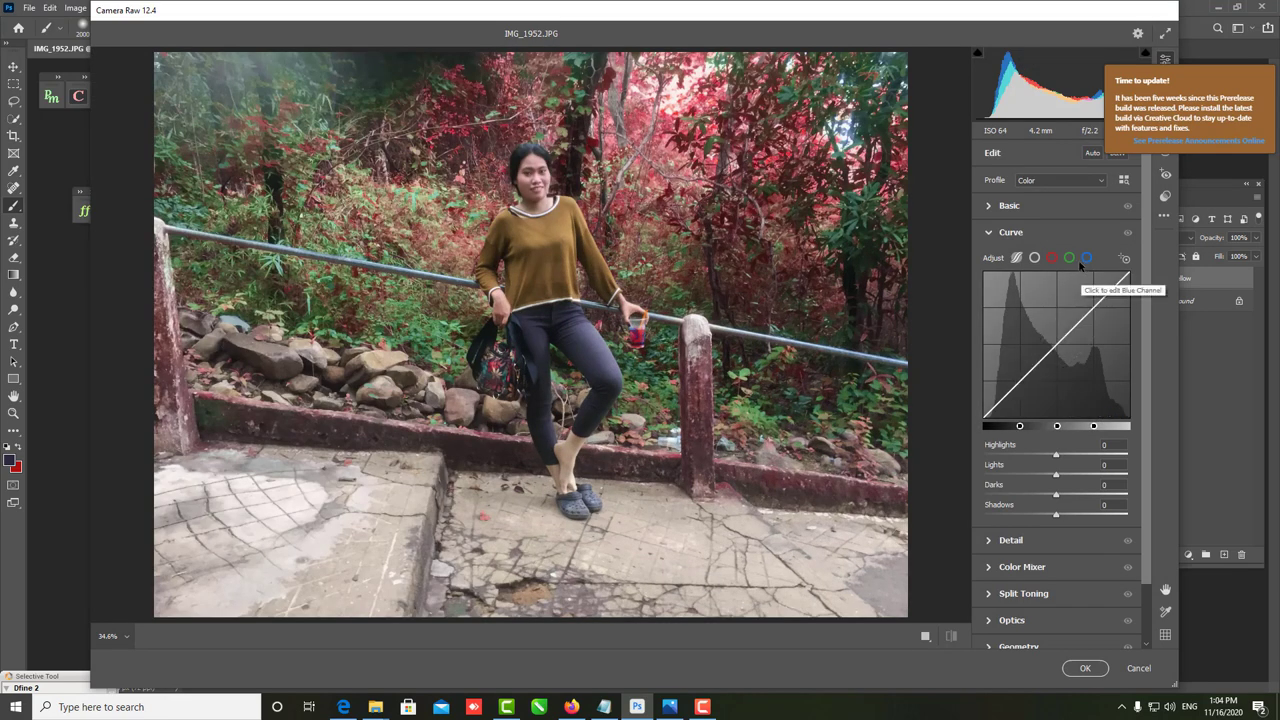
# - Lower the green channel midtones on the tone curve and zoom the preview to 100%
pyautogui.click(1069, 258)
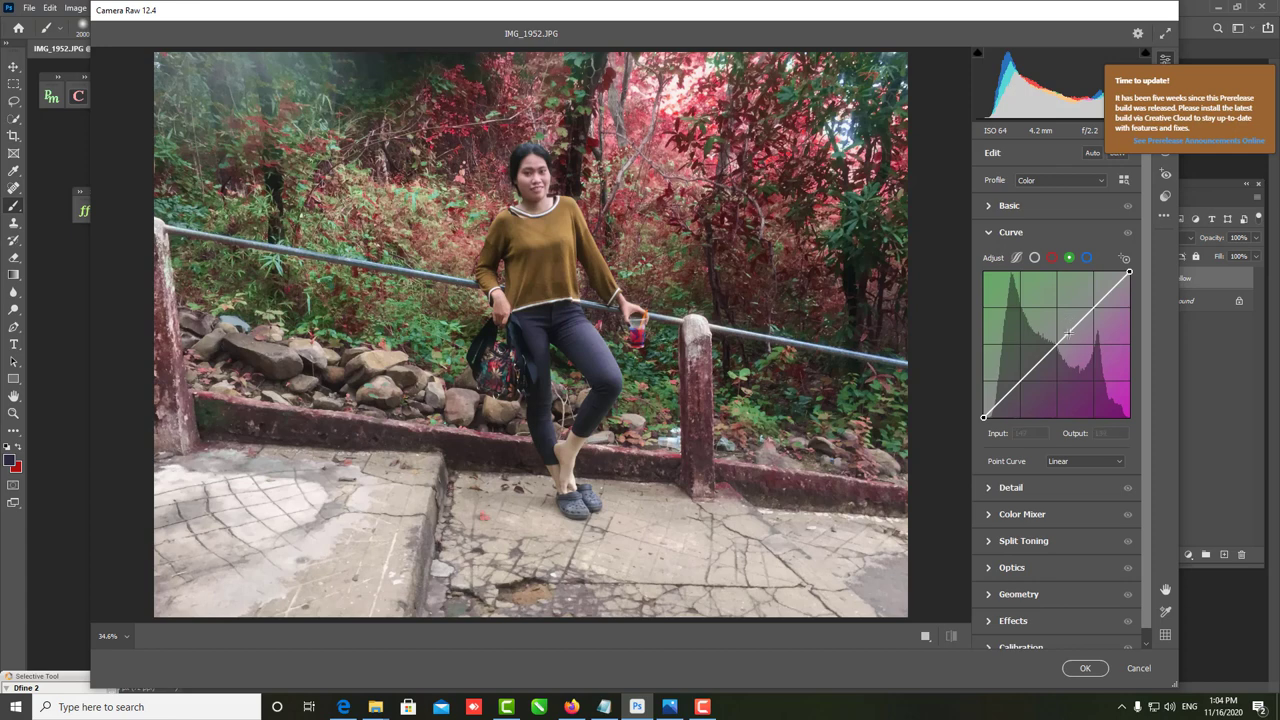
pyautogui.moveTo(1070, 331); pyautogui.dragTo(1071, 331)
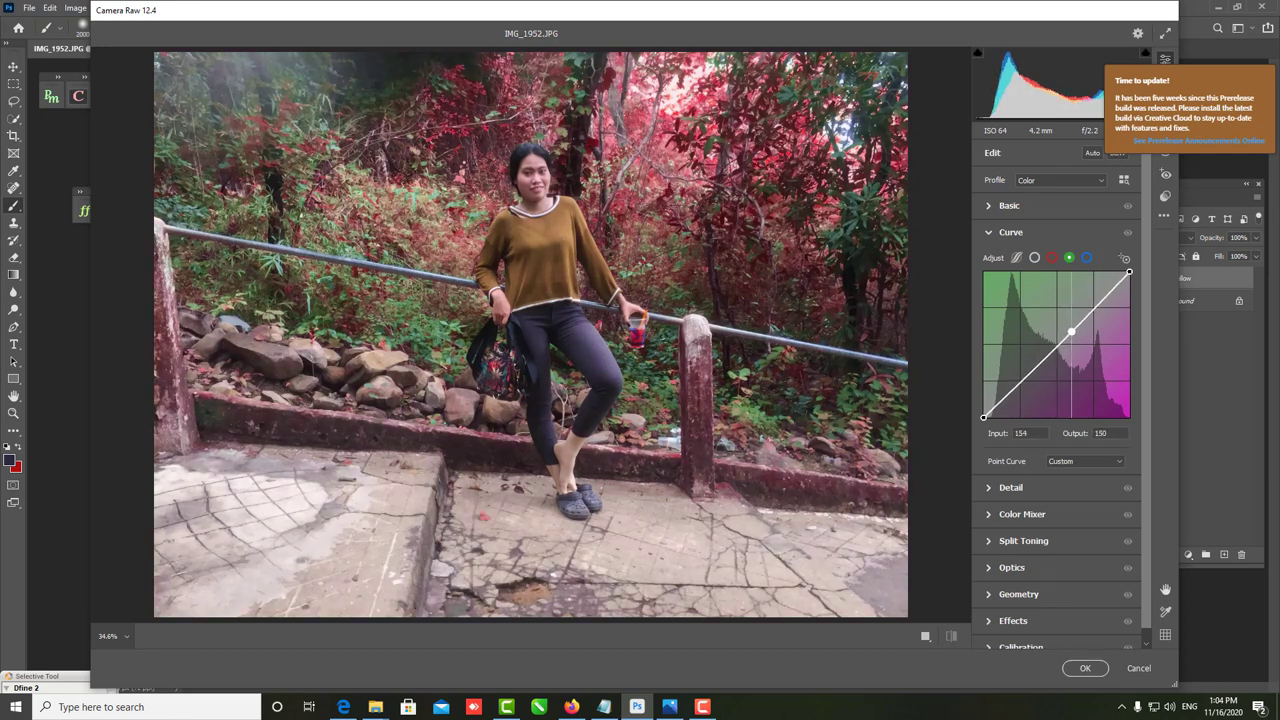
pyautogui.click(1127, 232)
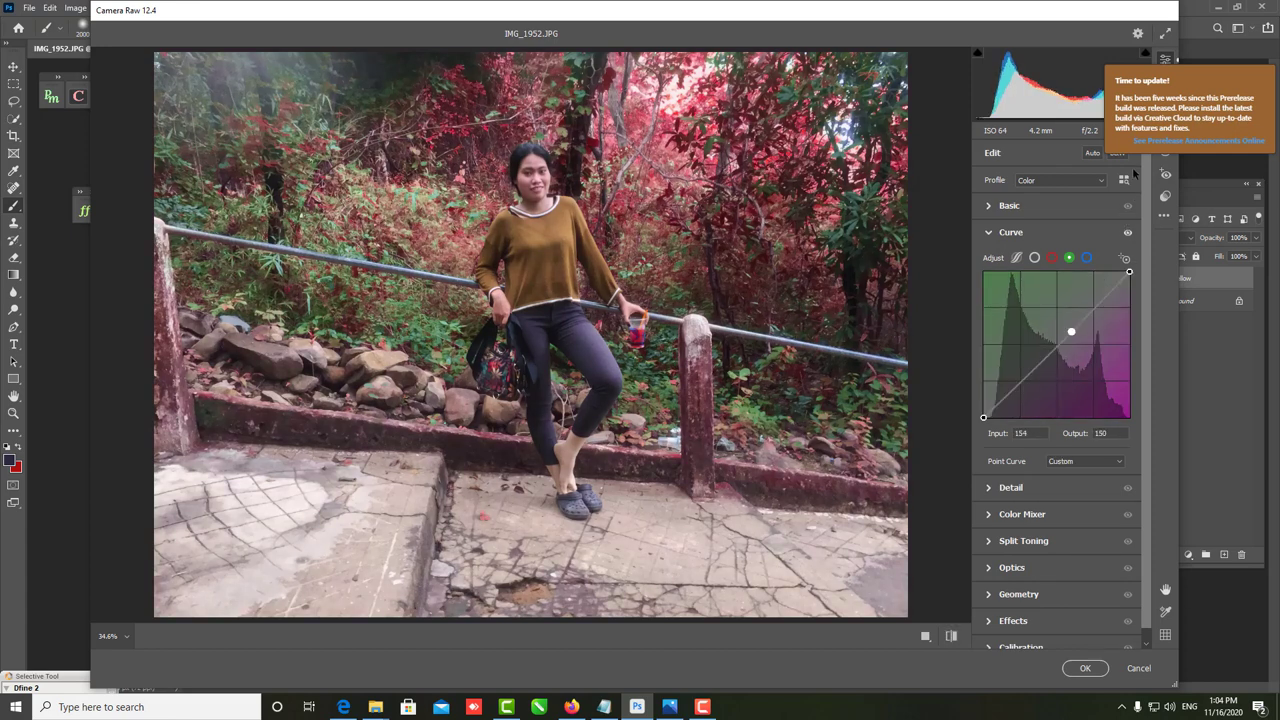
pyautogui.click(955, 87)
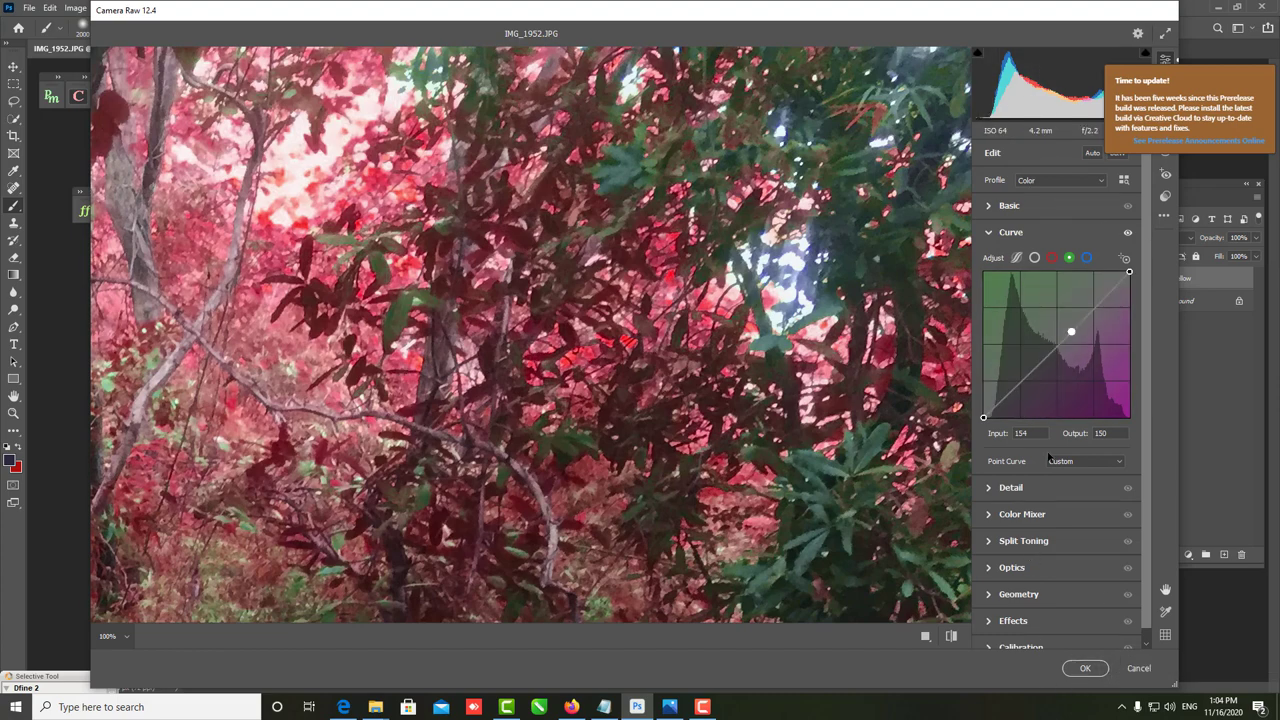
# - Cool the white balance temperature slightly and pull Tint toward green in Basic
pyautogui.scroll(-1, 1040, 233)
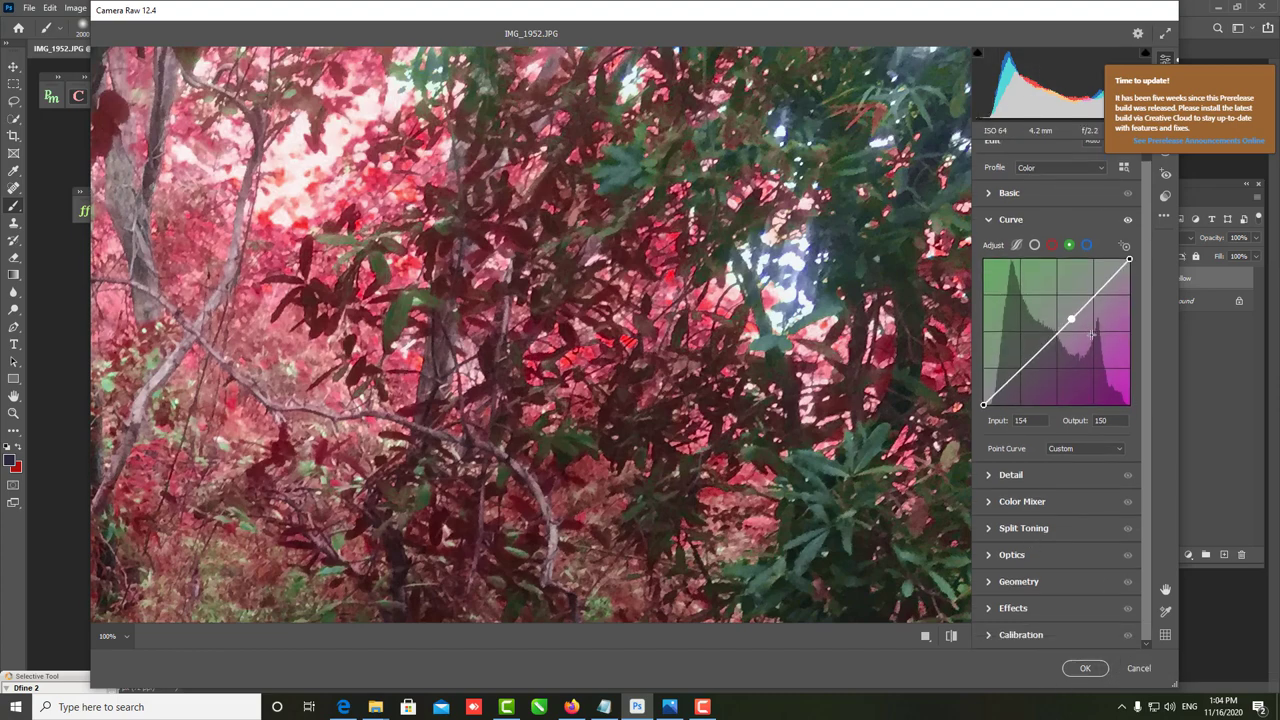
pyautogui.click(990, 204)
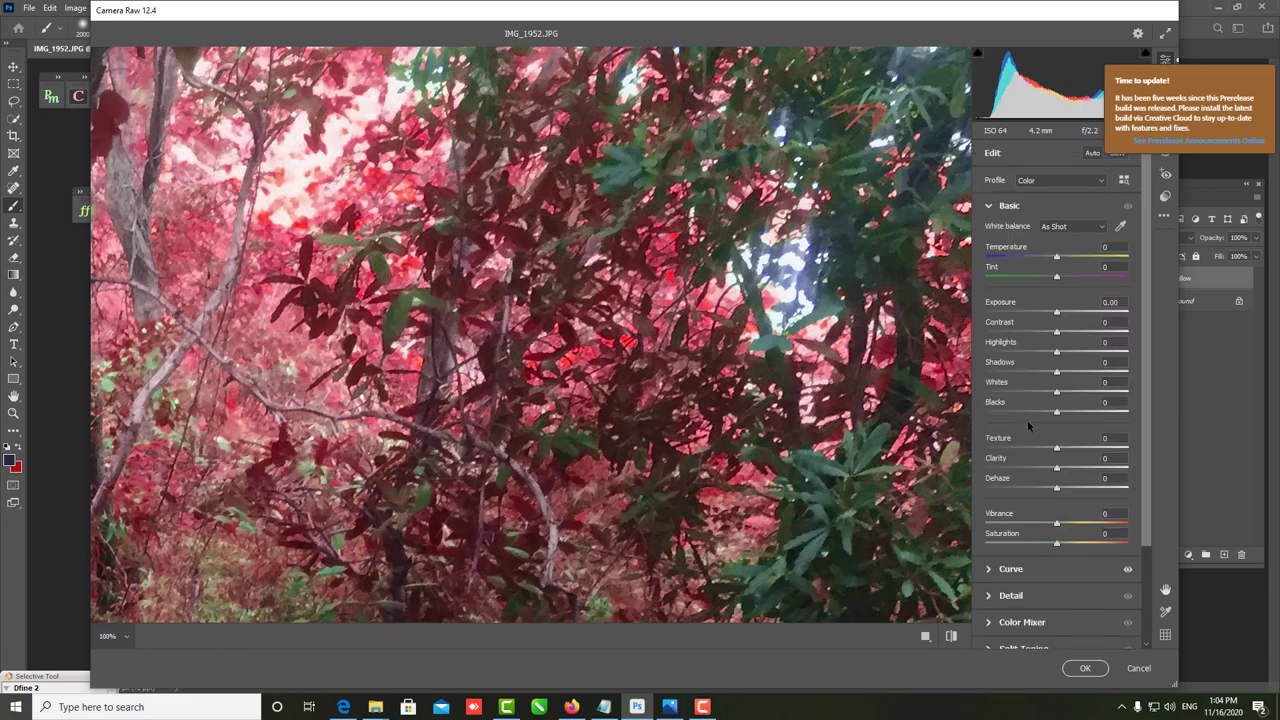
pyautogui.scroll(-2, 1027, 420)
pyautogui.hotkey('ctrl', '0')
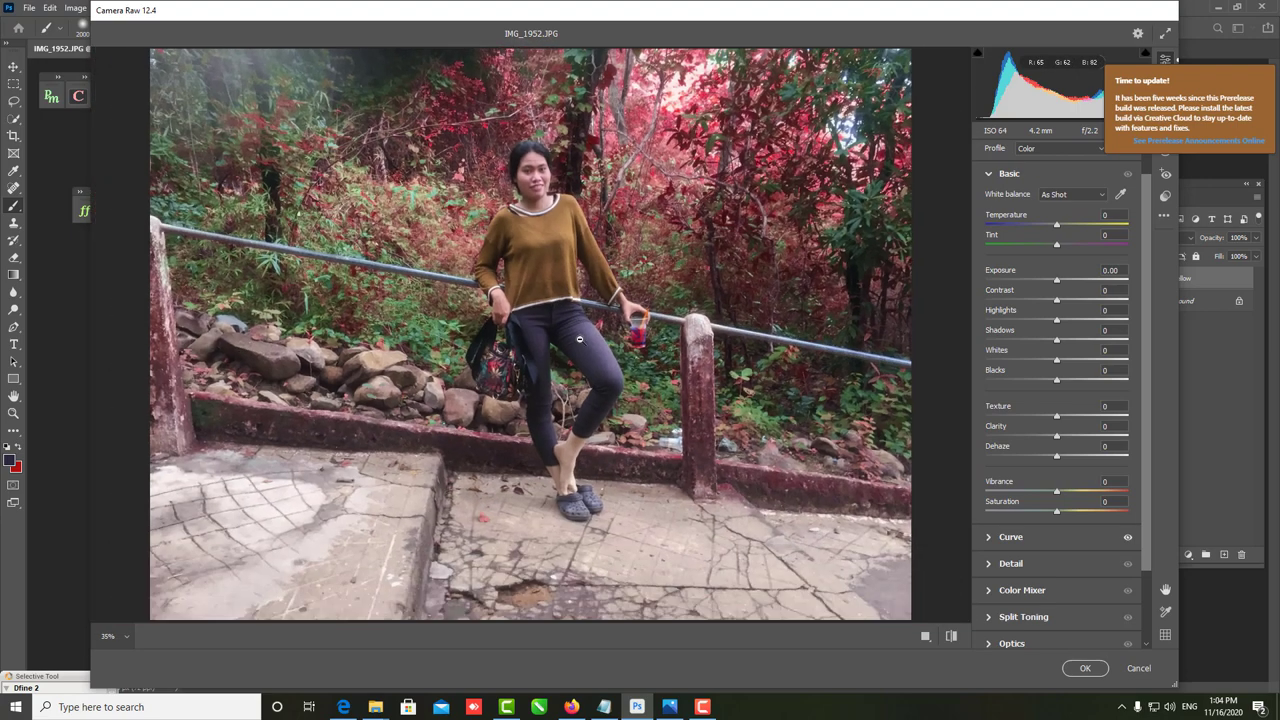
pyautogui.scroll(-2, 578, 340)
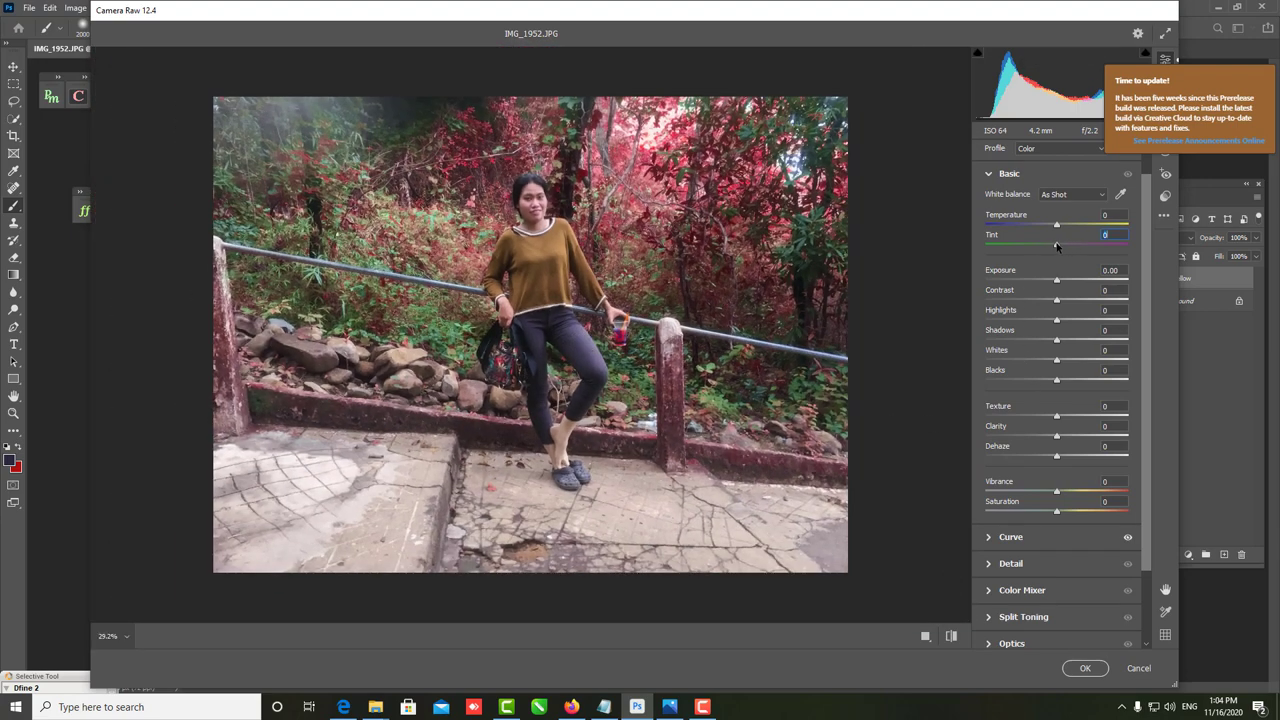
pyautogui.moveTo(1056, 246); pyautogui.dragTo(1050, 243)
pyautogui.moveTo(1057, 225); pyautogui.dragTo(1057, 224)
pyautogui.moveTo(1052, 245); pyautogui.dragTo(1054, 240)
pyautogui.scroll(-3, 1040, 470)
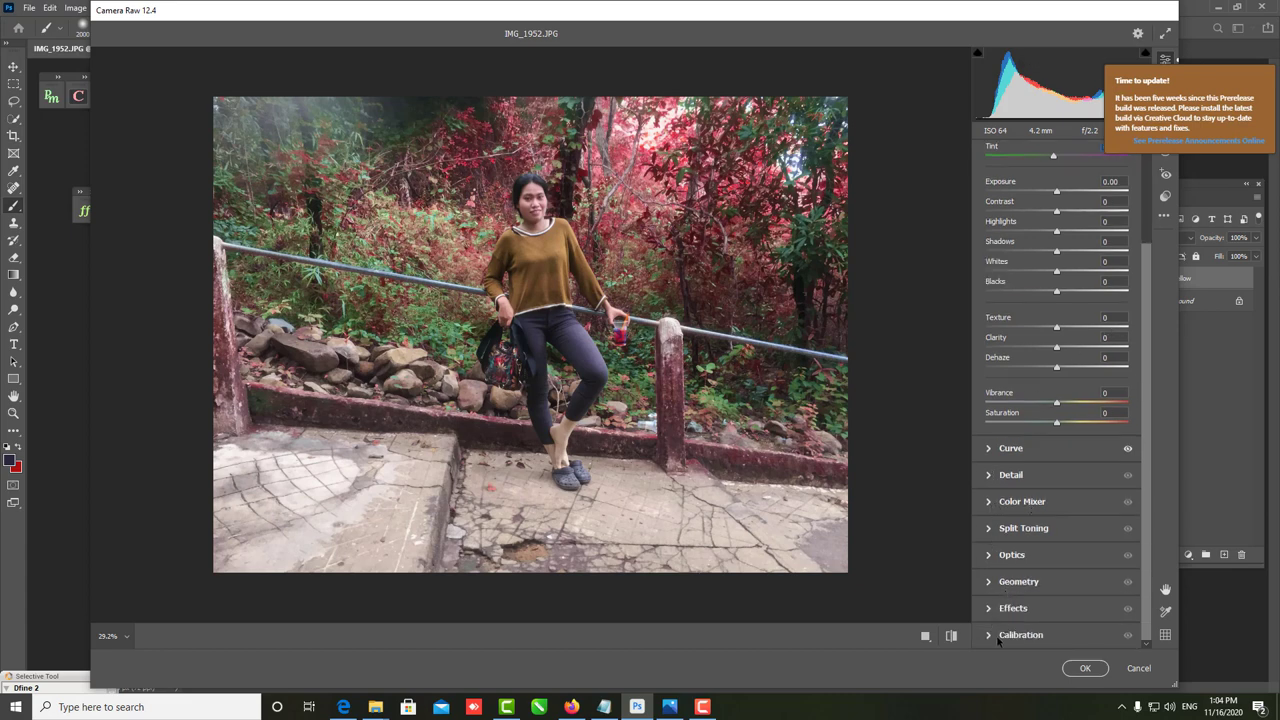
pyautogui.scroll(1, 1013, 423)
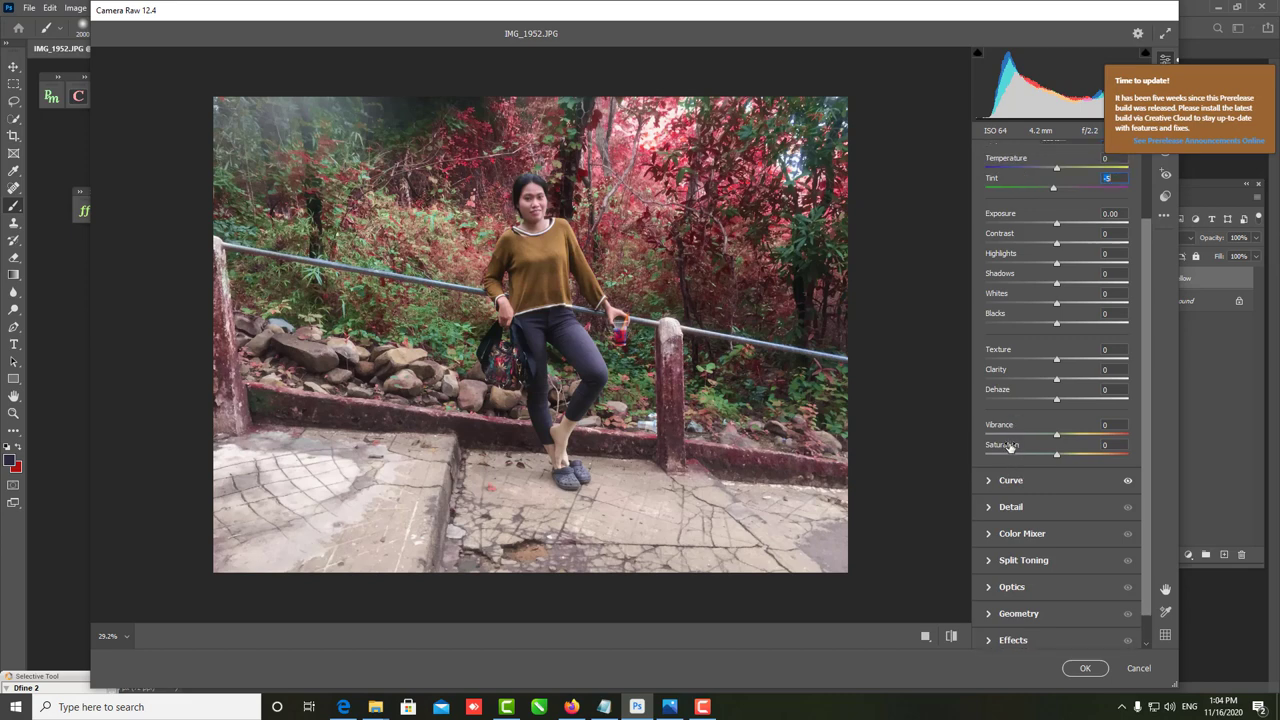
# - In the Color Mixer, set Hue for Yellows to -54 and Greens to -100
pyautogui.click(1014, 538)
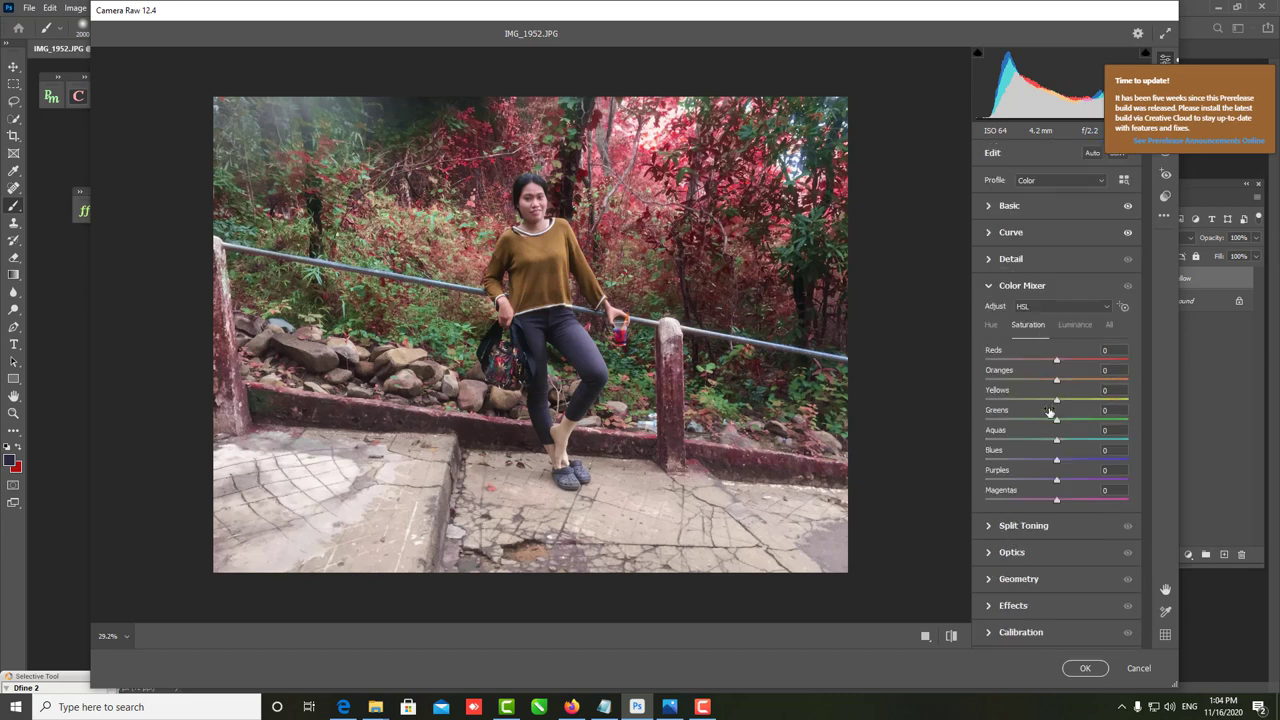
pyautogui.click(990, 326)
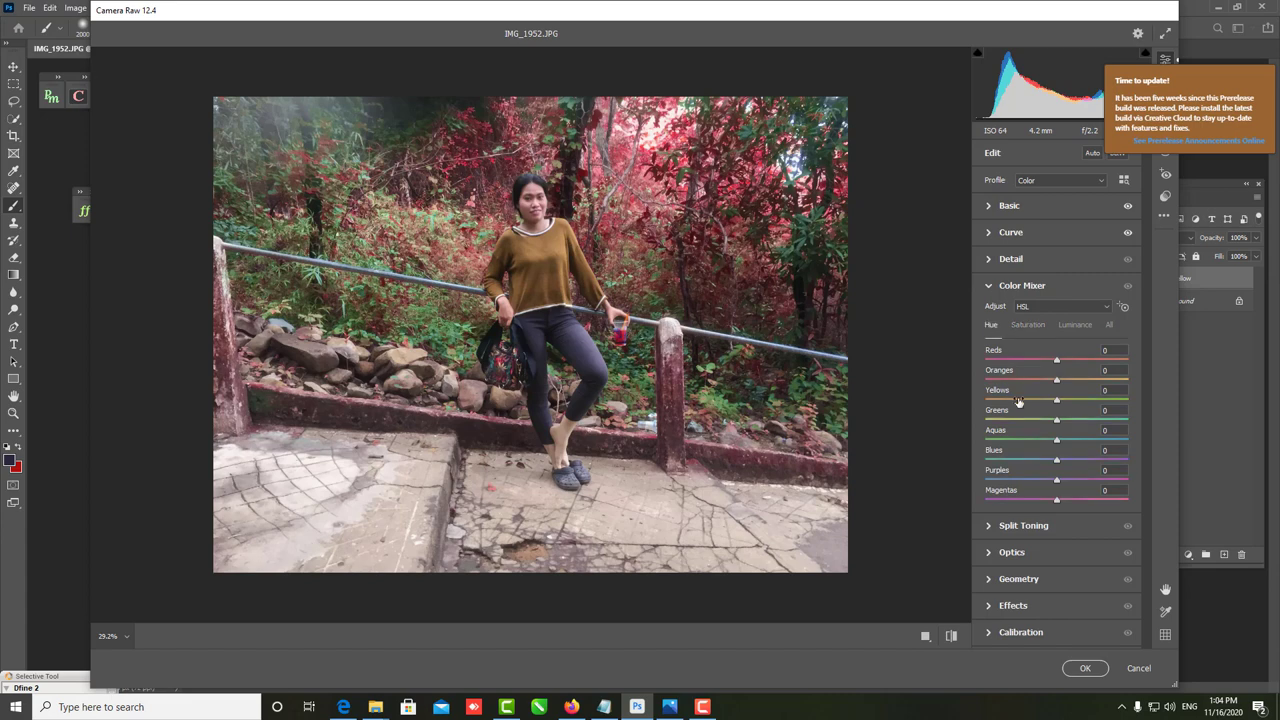
pyautogui.moveTo(1056, 420)
pyautogui.mouseDown()
pyautogui.moveTo(1009, 420)
pyautogui.moveTo(1005, 400)
pyautogui.moveTo(1028, 397)
pyautogui.mouseUp()
pyautogui.moveTo(1078, 399)
pyautogui.mouseDown()
pyautogui.moveTo(1018, 399)
pyautogui.moveTo(976, 417)
pyautogui.mouseUp()
pyautogui.scroll(-3, 644, 369)
pyautogui.scroll(1, 644, 369)
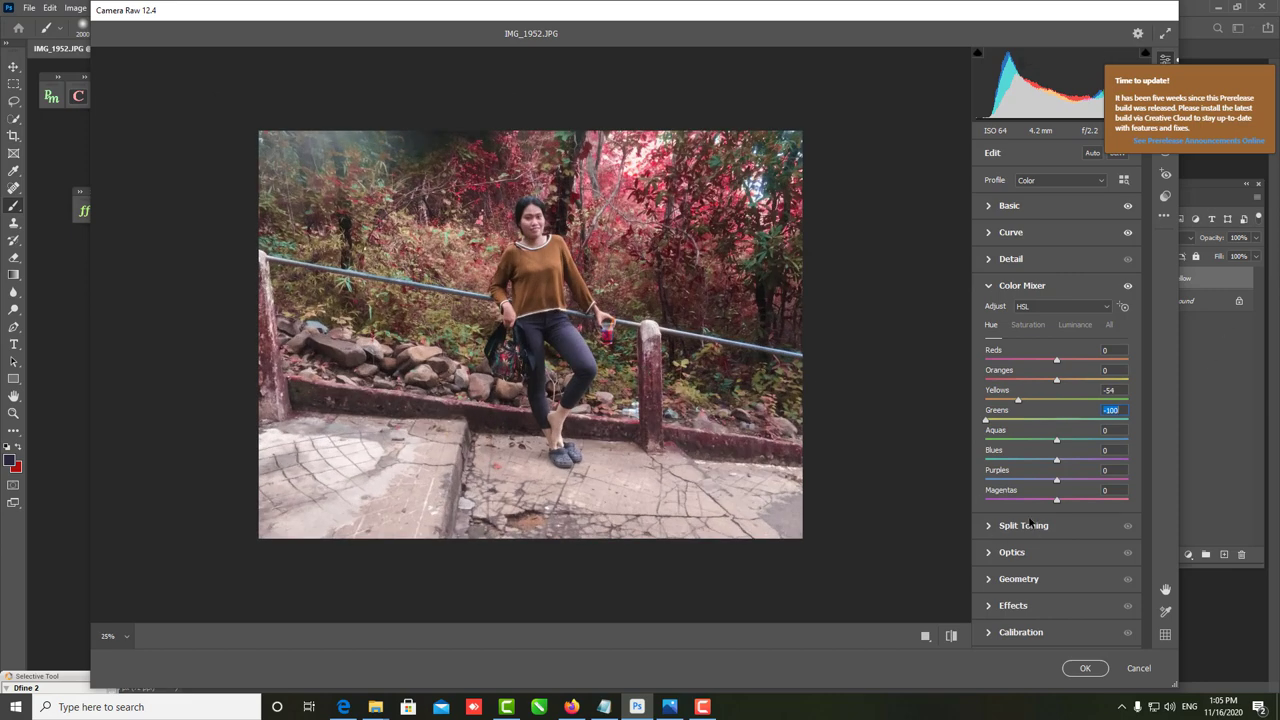
# - Boost Saturation of the Greens and Magentas for more vivid foliage
pyautogui.click(1027, 326)
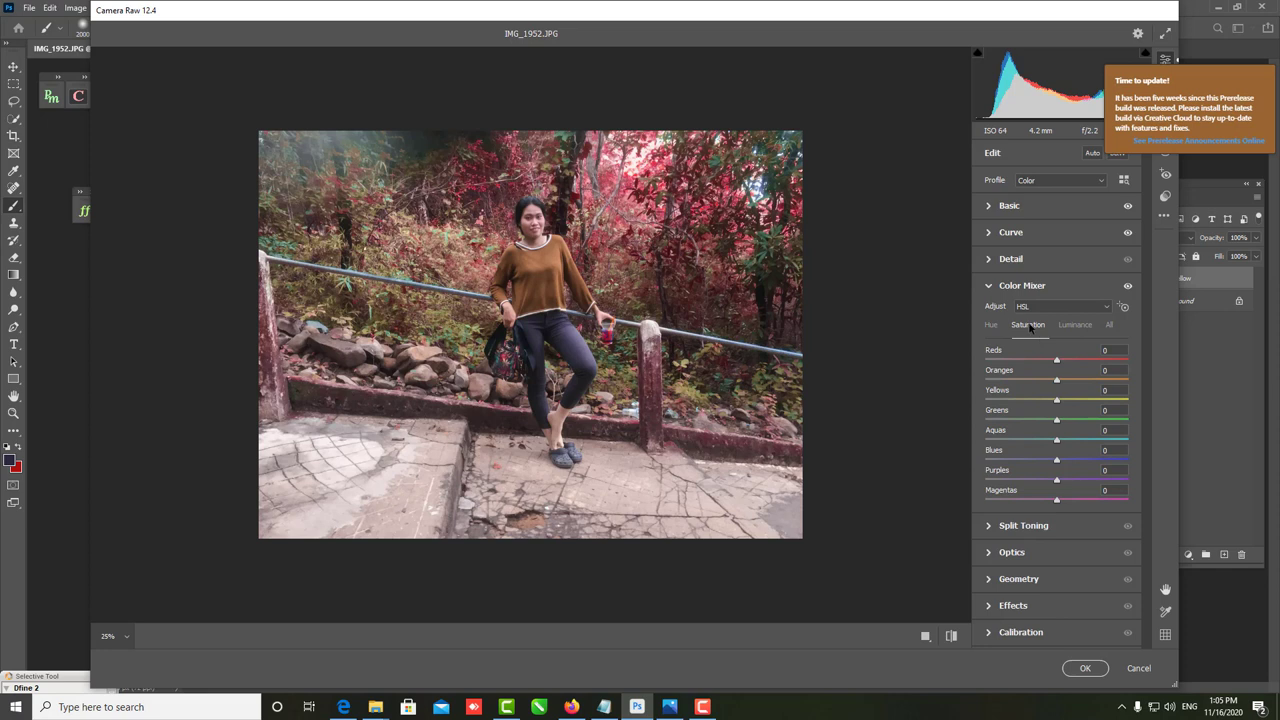
pyautogui.moveTo(1057, 420)
pyautogui.mouseDown()
pyautogui.moveTo(1088, 418)
pyautogui.moveTo(1014, 404)
pyautogui.moveTo(1121, 403)
pyautogui.moveTo(1101, 404)
pyautogui.mouseUp()
pyautogui.moveTo(1056, 499); pyautogui.dragTo(1124, 499)
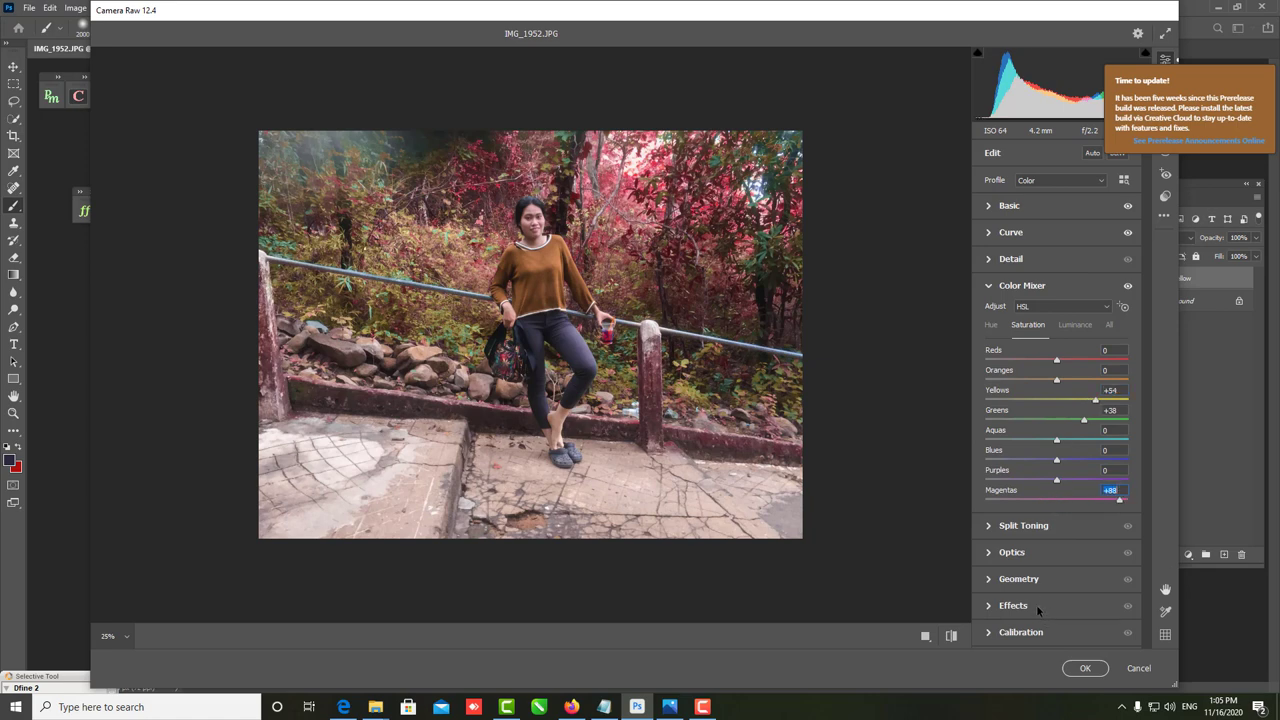
# - Adjust Luminance, brightening the Greens and darkening the Yellows
pyautogui.click(1070, 330)
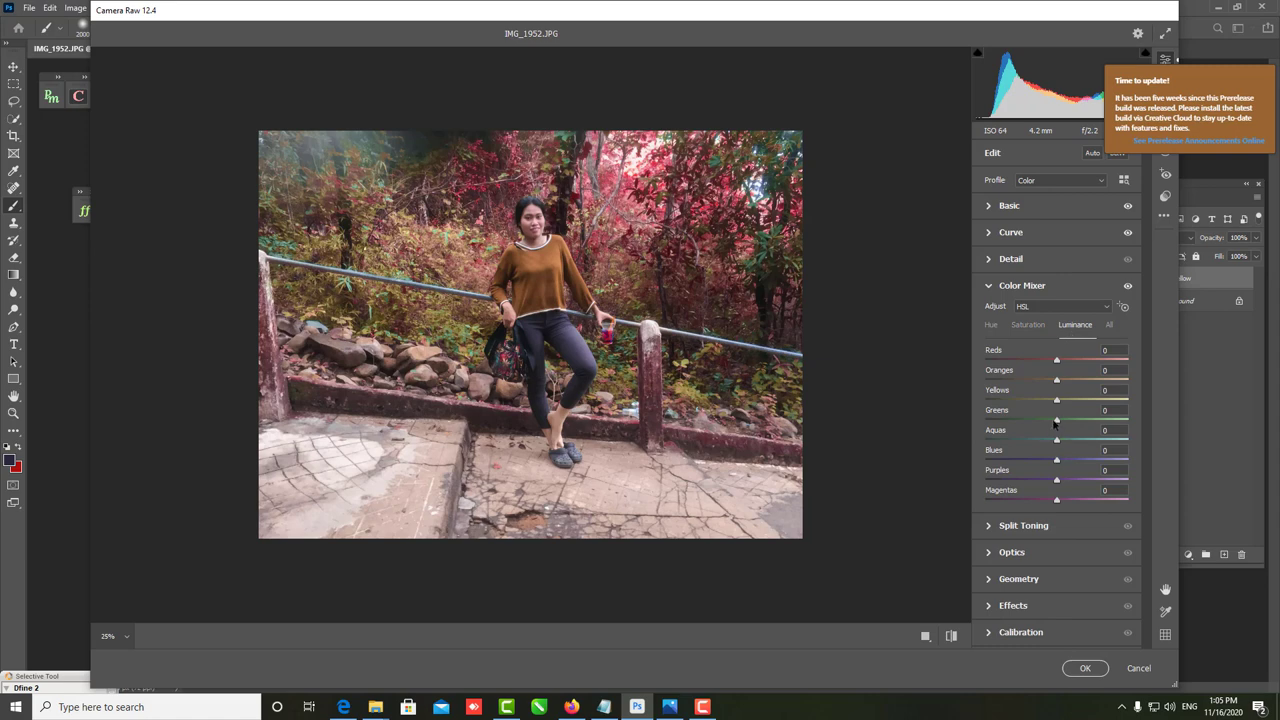
pyautogui.moveTo(1056, 419); pyautogui.dragTo(1037, 419)
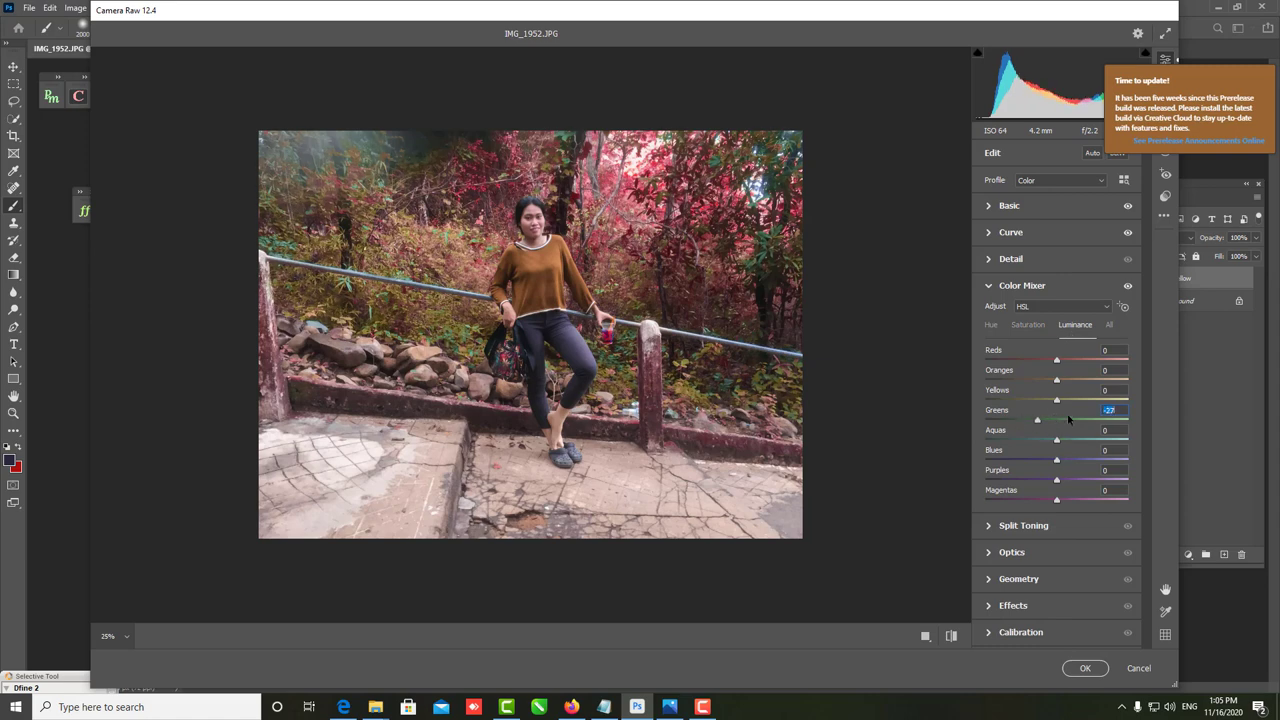
pyautogui.click(1070, 419)
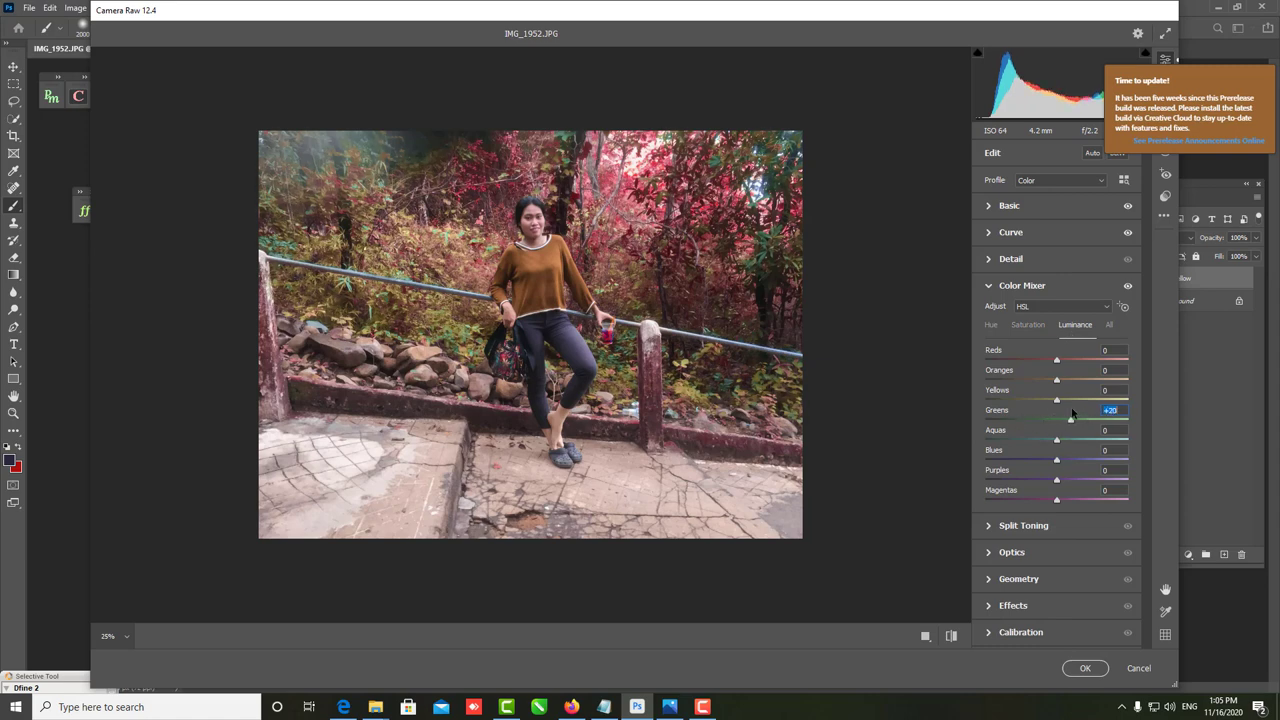
pyautogui.moveTo(1072, 415)
pyautogui.mouseDown()
pyautogui.moveTo(1010, 400)
pyautogui.moveTo(1038, 400)
pyautogui.mouseUp()
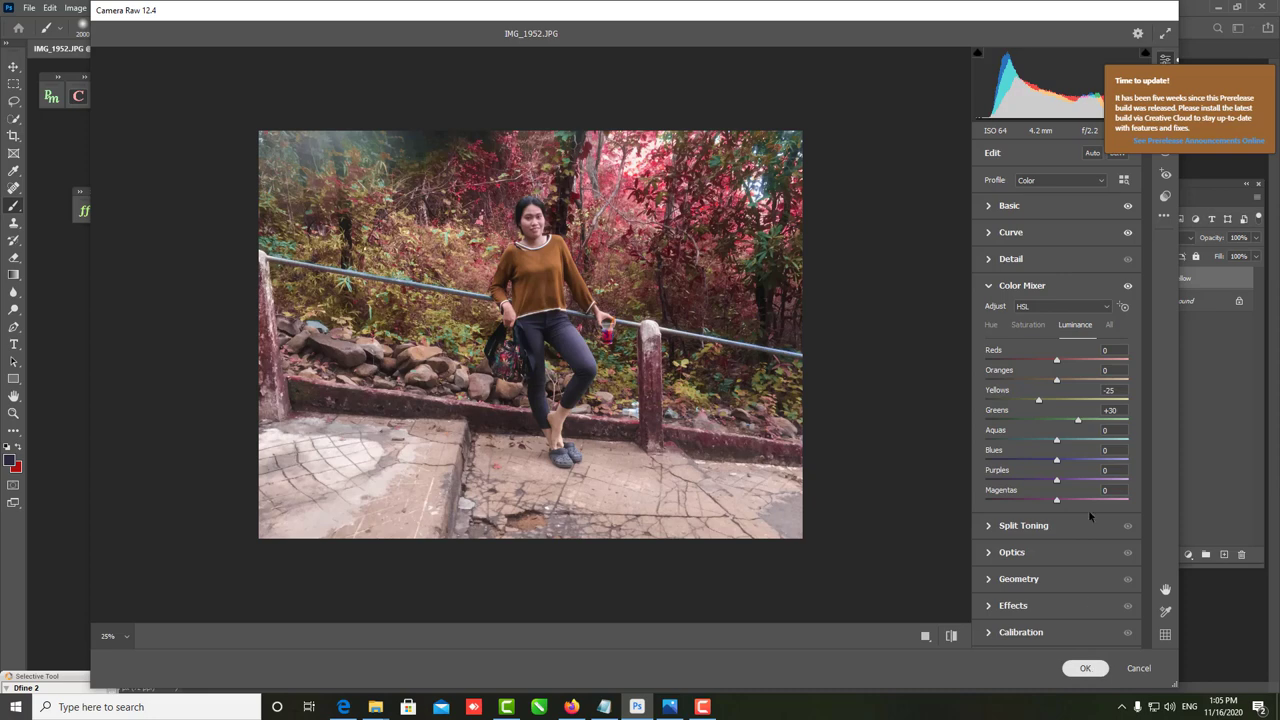
pyautogui.moveTo(1077, 420)
pyautogui.mouseDown()
pyautogui.moveTo(990, 438)
pyautogui.moveTo(983, 420)
pyautogui.mouseUp()
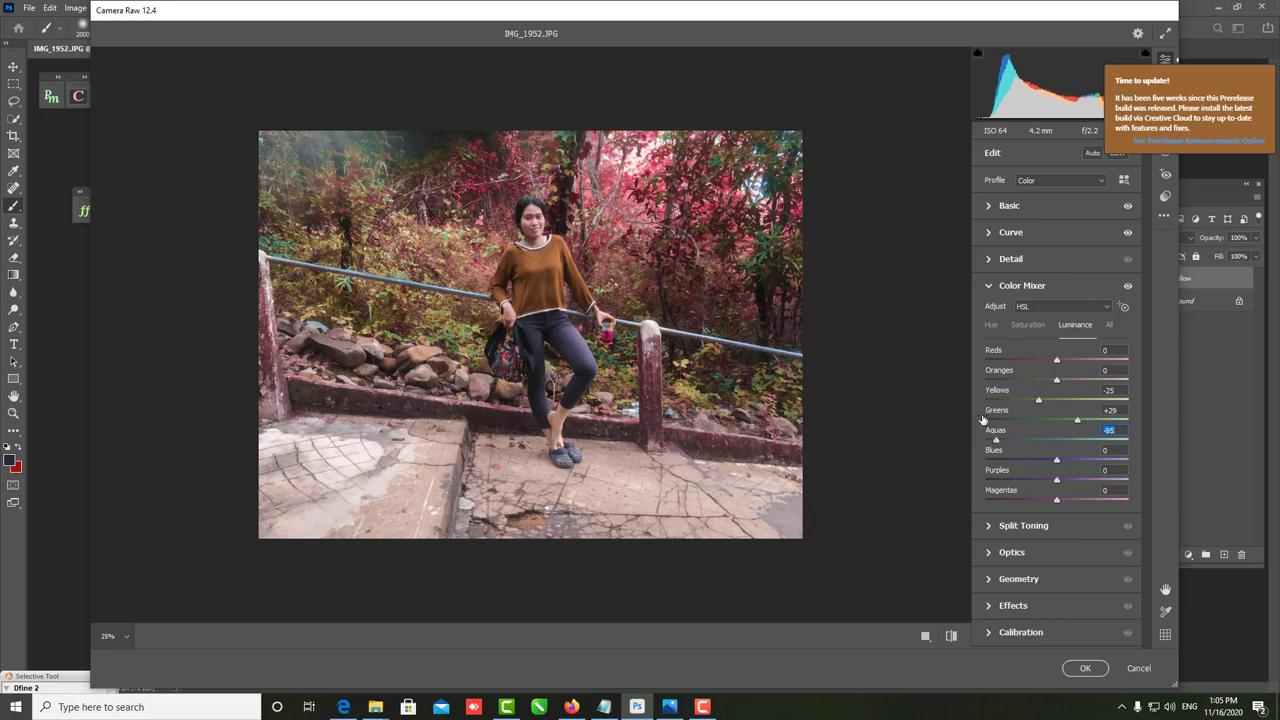
# - Set Hue for Aquas to -100 and Blues to +41
pyautogui.click(991, 326)
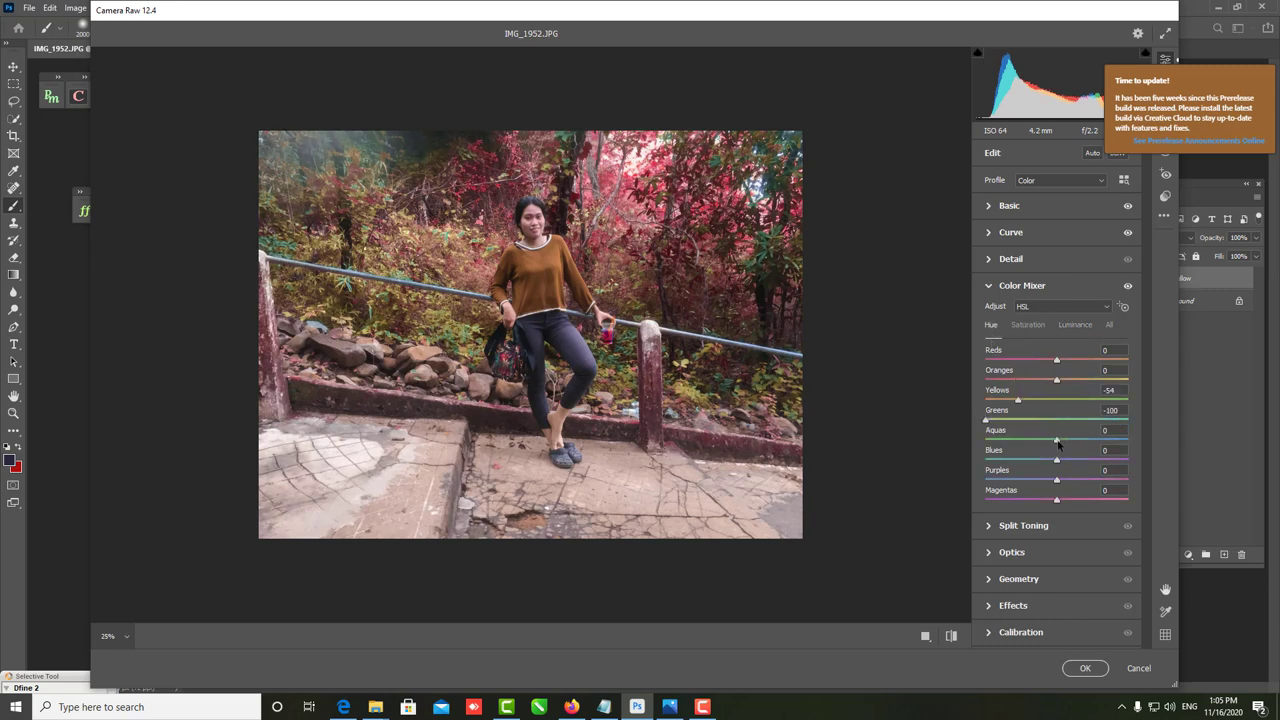
pyautogui.moveTo(1057, 440); pyautogui.dragTo(989, 438)
pyautogui.moveTo(1057, 456); pyautogui.dragTo(1062, 456)
pyautogui.moveTo(1141, 436); pyautogui.dragTo(1084, 441)
# - Apply the Camera Raw colour mixer edits and compare the Less Yellow layer with the original
pyautogui.click(1080, 670)
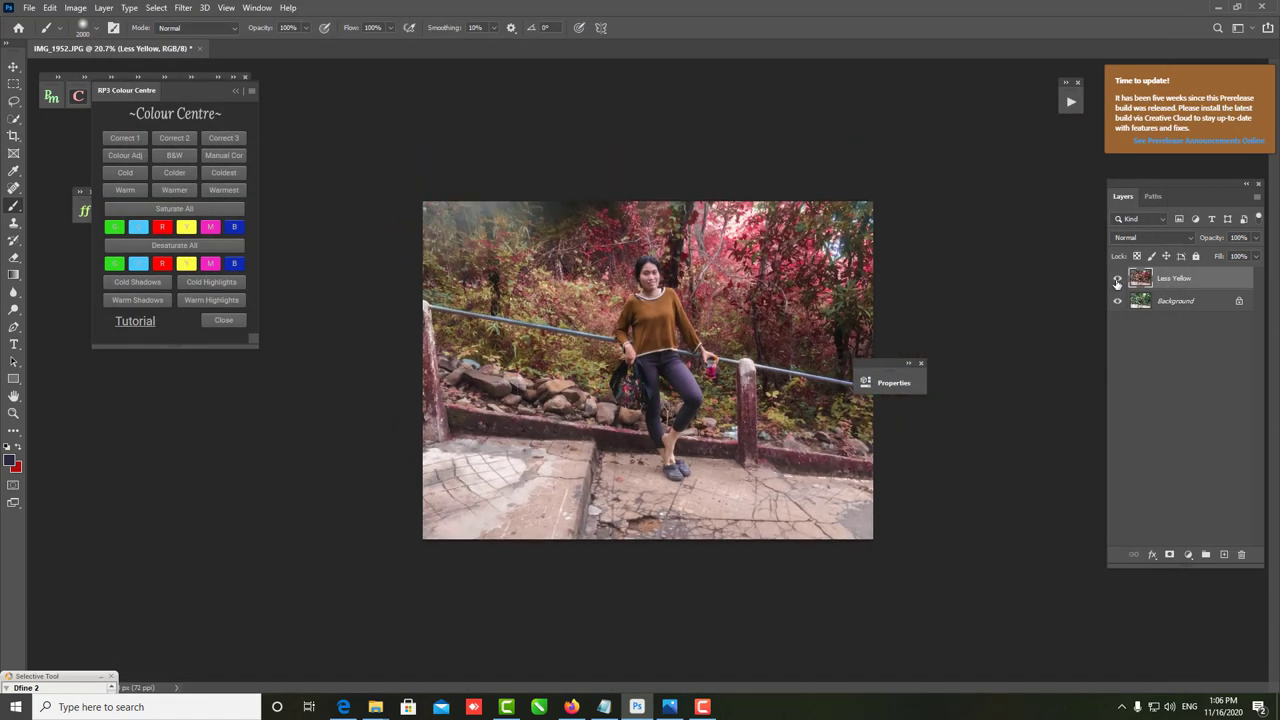
pyautogui.click(1117, 283)
pyautogui.scroll(1, 452, 300)
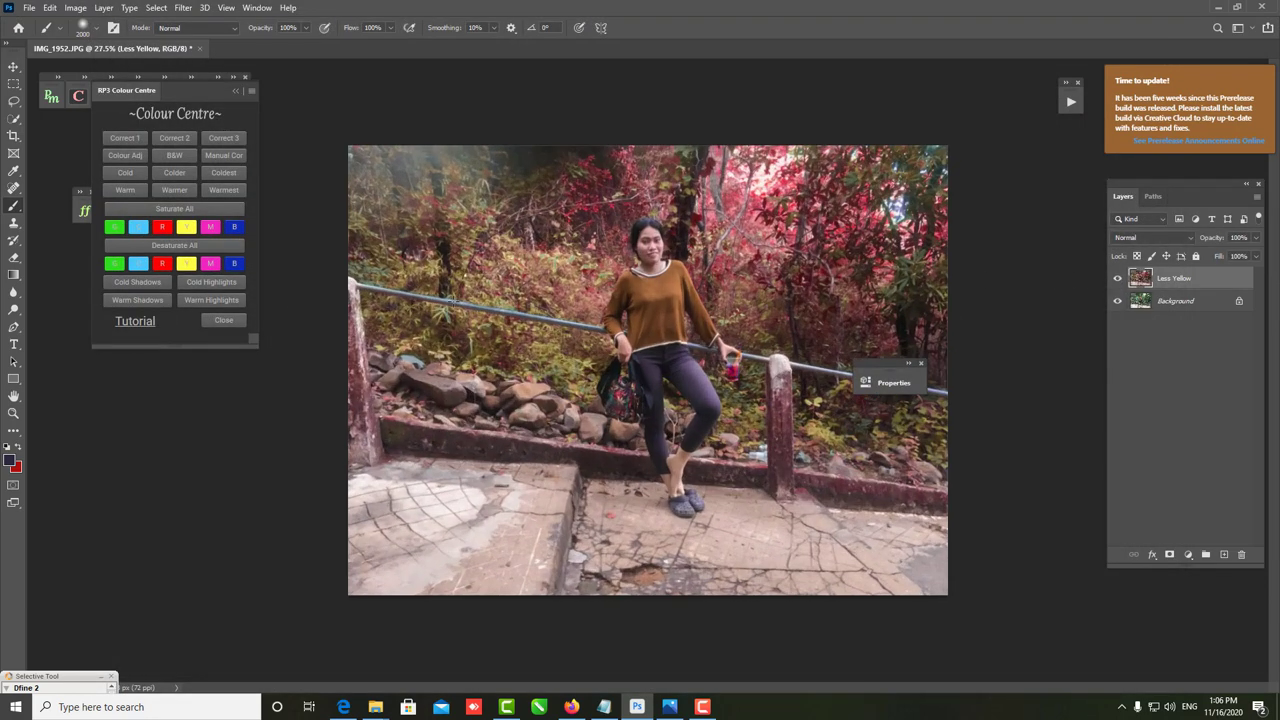
pyautogui.scroll(1, 452, 300)
pyautogui.scroll(-1, 452, 300)
pyautogui.scroll(-1, 452, 300)
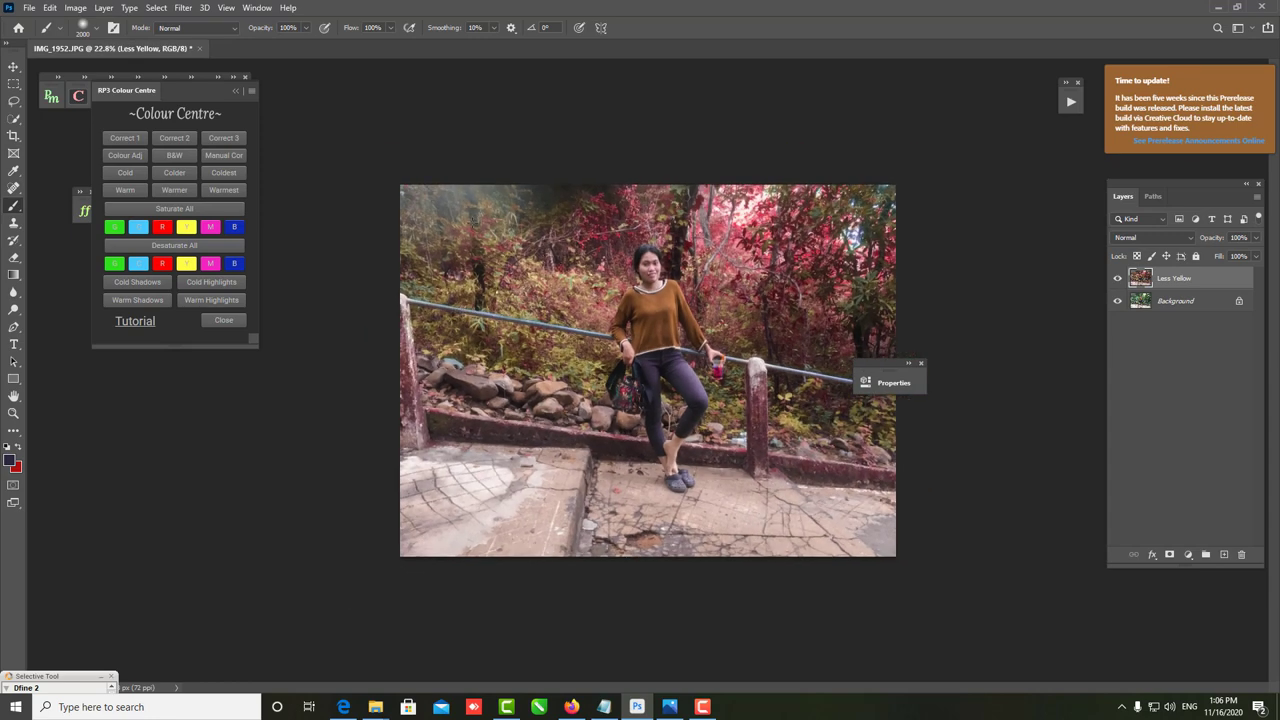
# - Add Saturate All and automatic colour correction, trying then undoing the Warmer and Warm filters
pyautogui.click(178, 209)
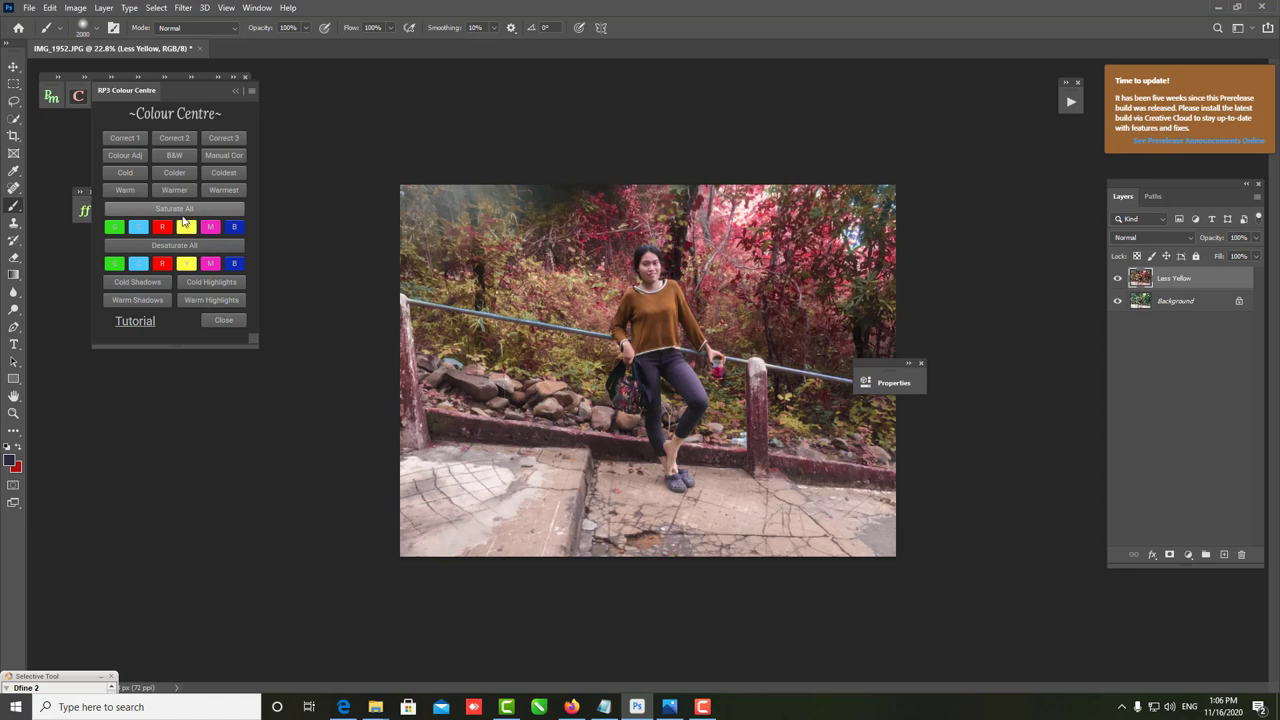
pyautogui.click(166, 141)
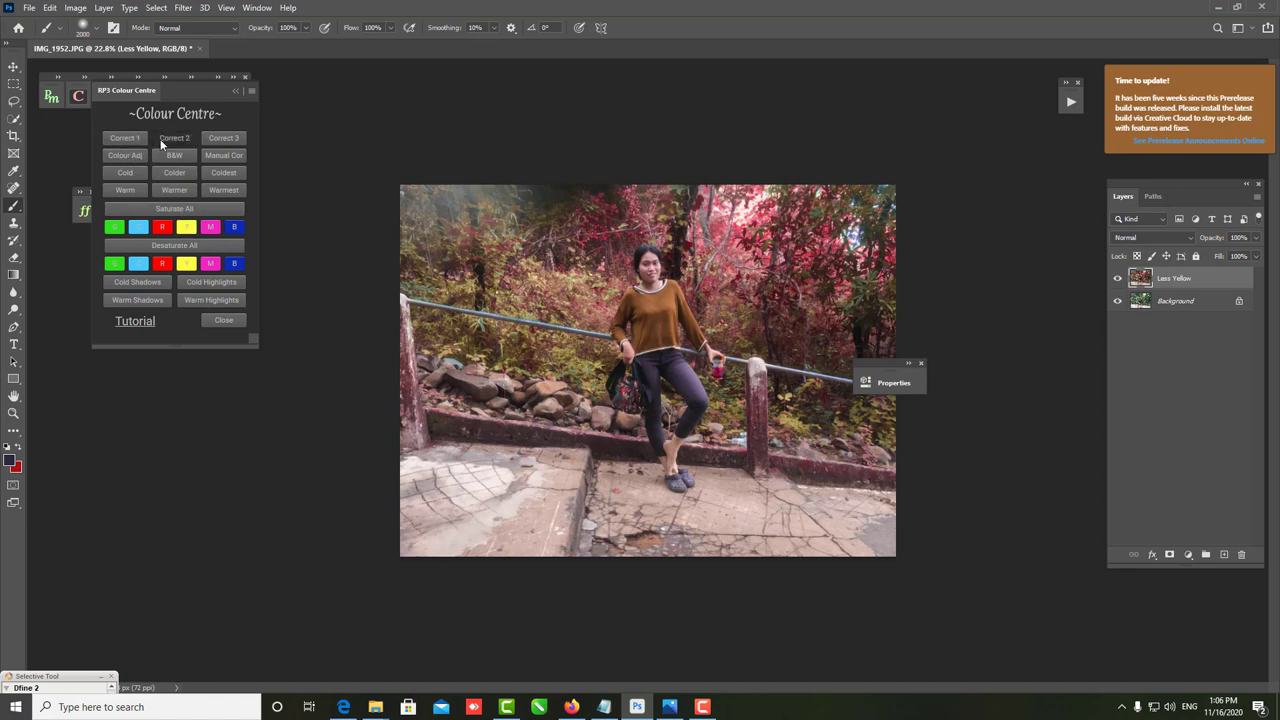
pyautogui.click(132, 138)
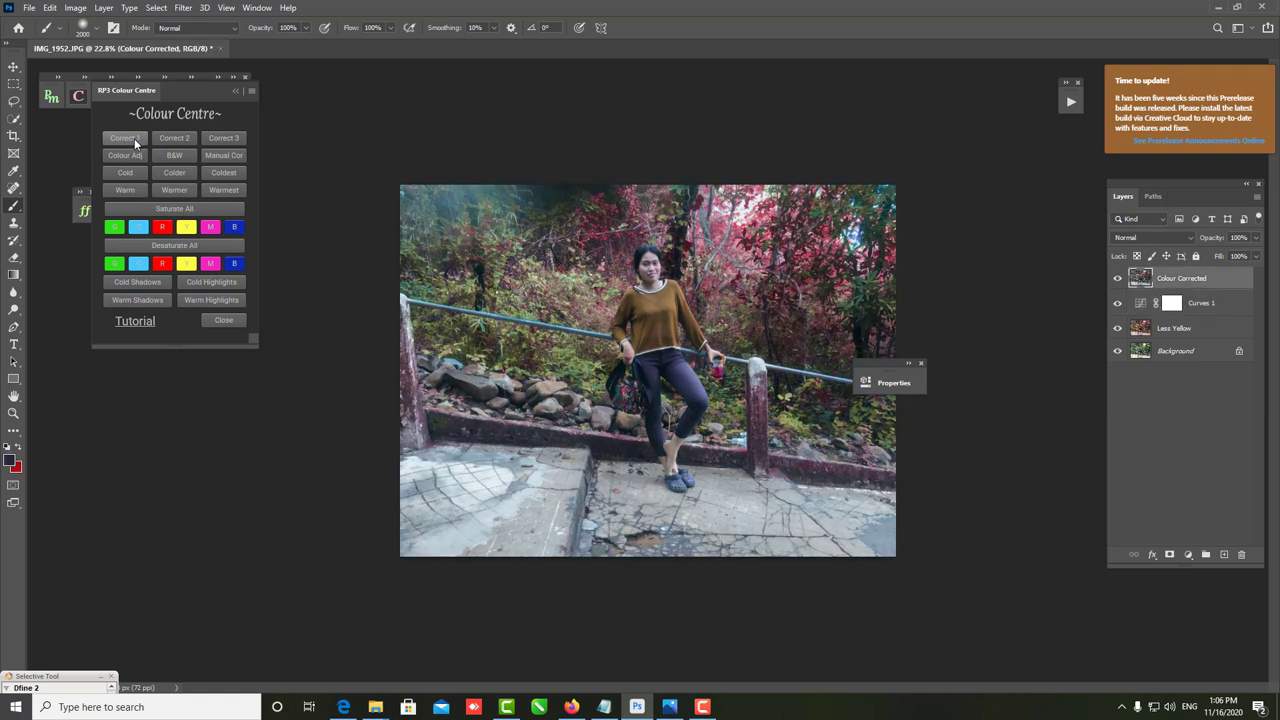
pyautogui.click(174, 189)
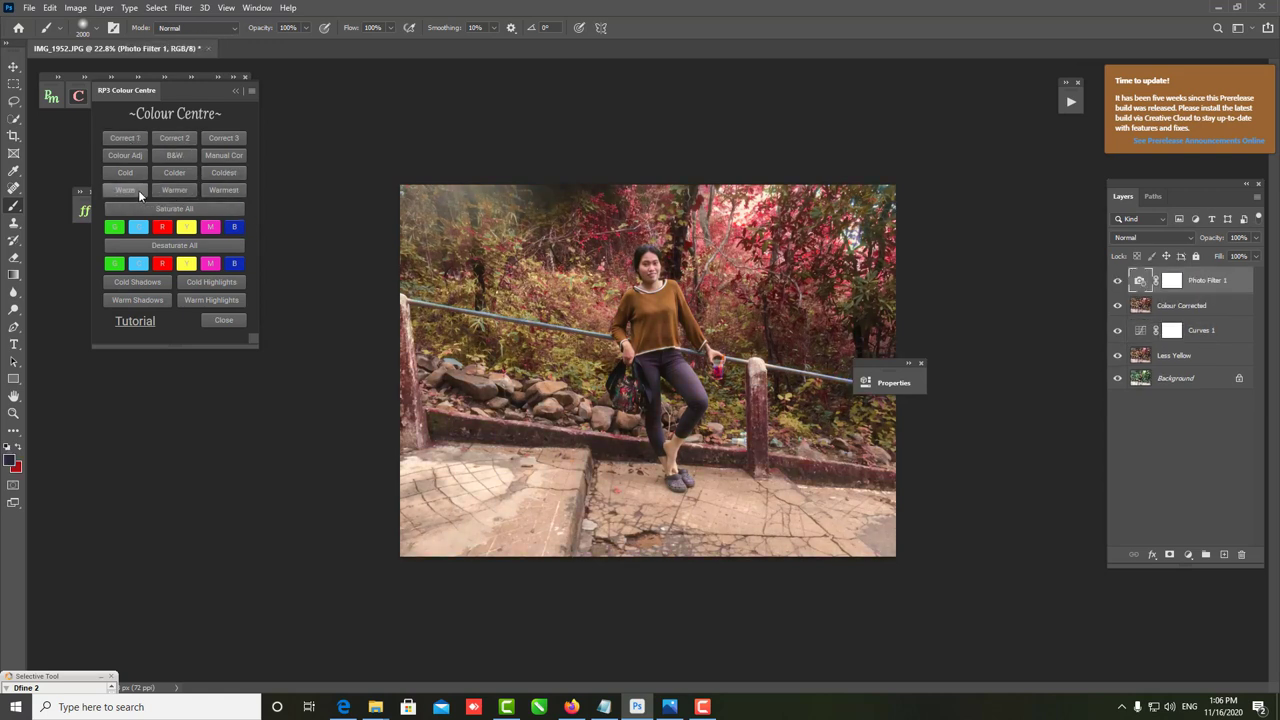
pyautogui.click(124, 189)
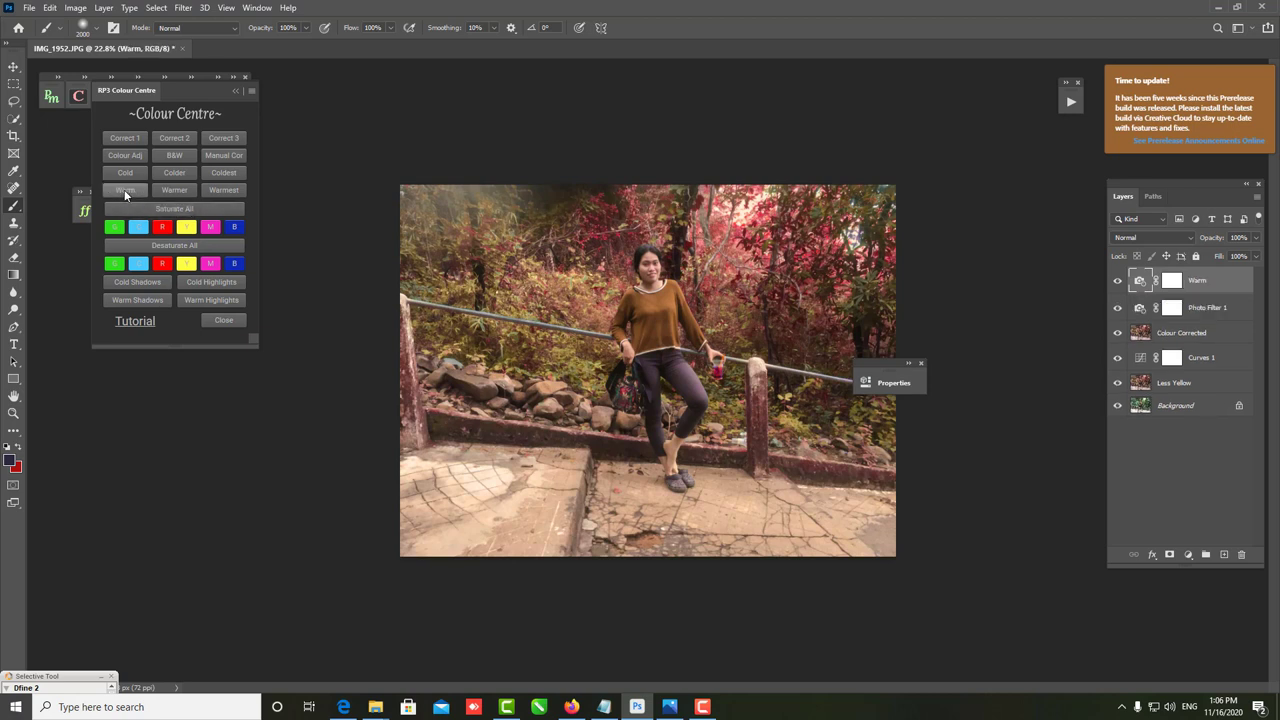
pyautogui.hotkey('ctrl', 'z')
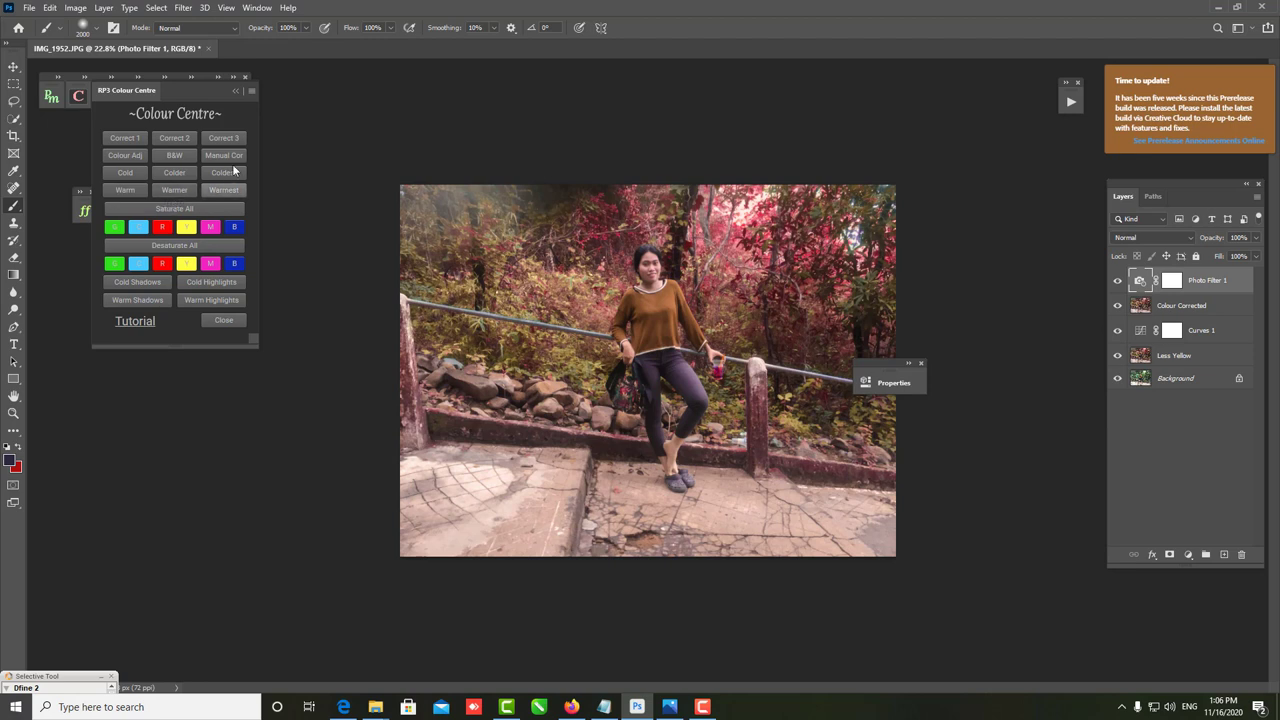
pyautogui.hotkey('ctrl', 'z')
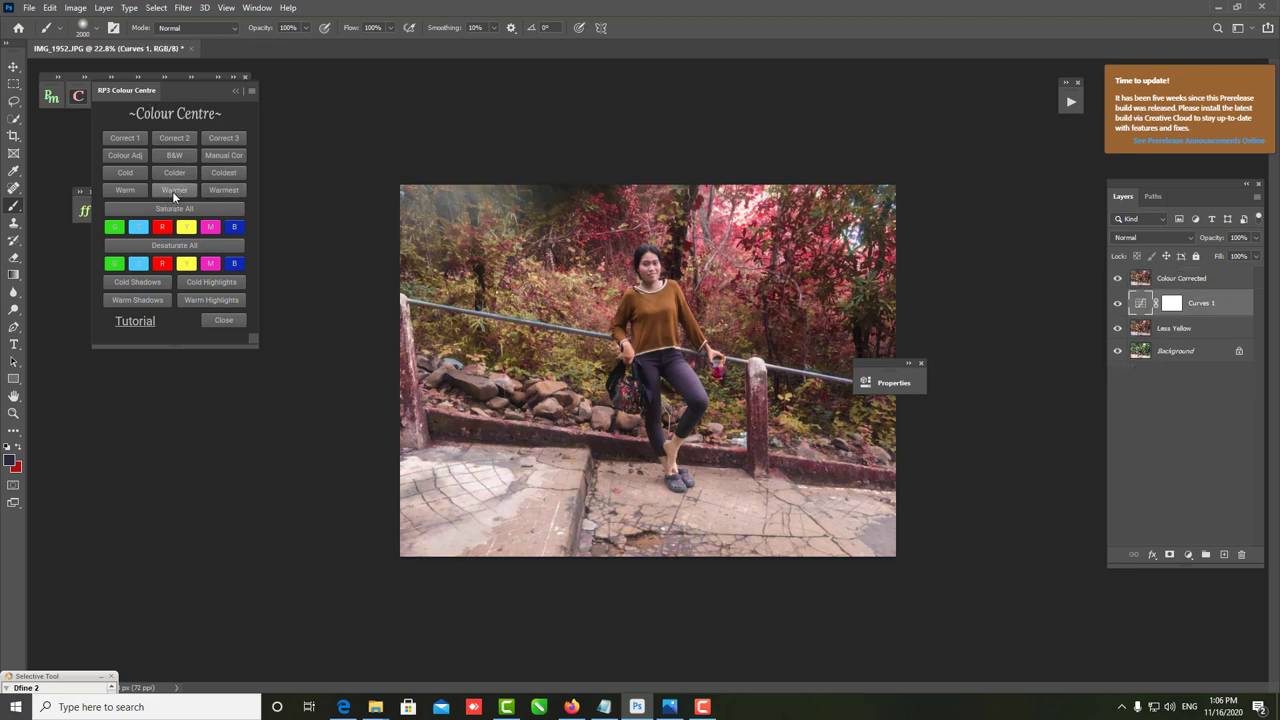
# - Try a Warmest photo filter layer, then delete it together with Curves 1
pyautogui.click(210, 190)
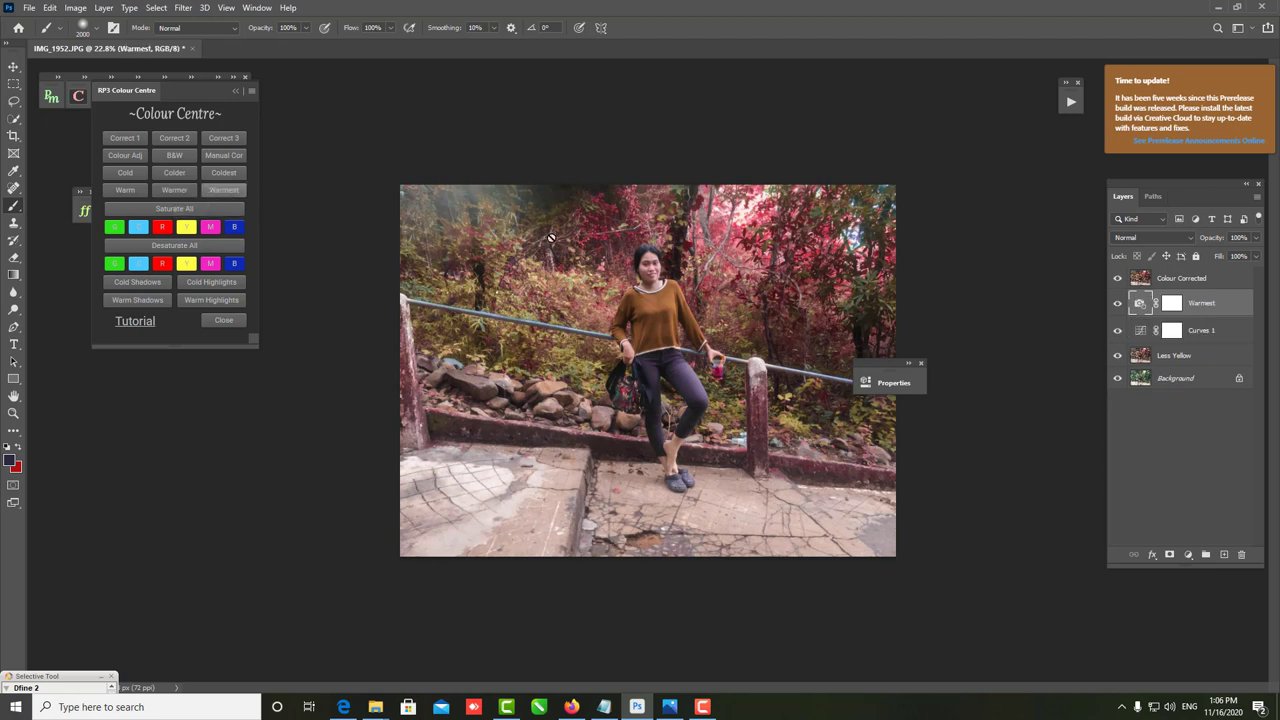
pyautogui.moveTo(1228, 304); pyautogui.dragTo(1236, 282)
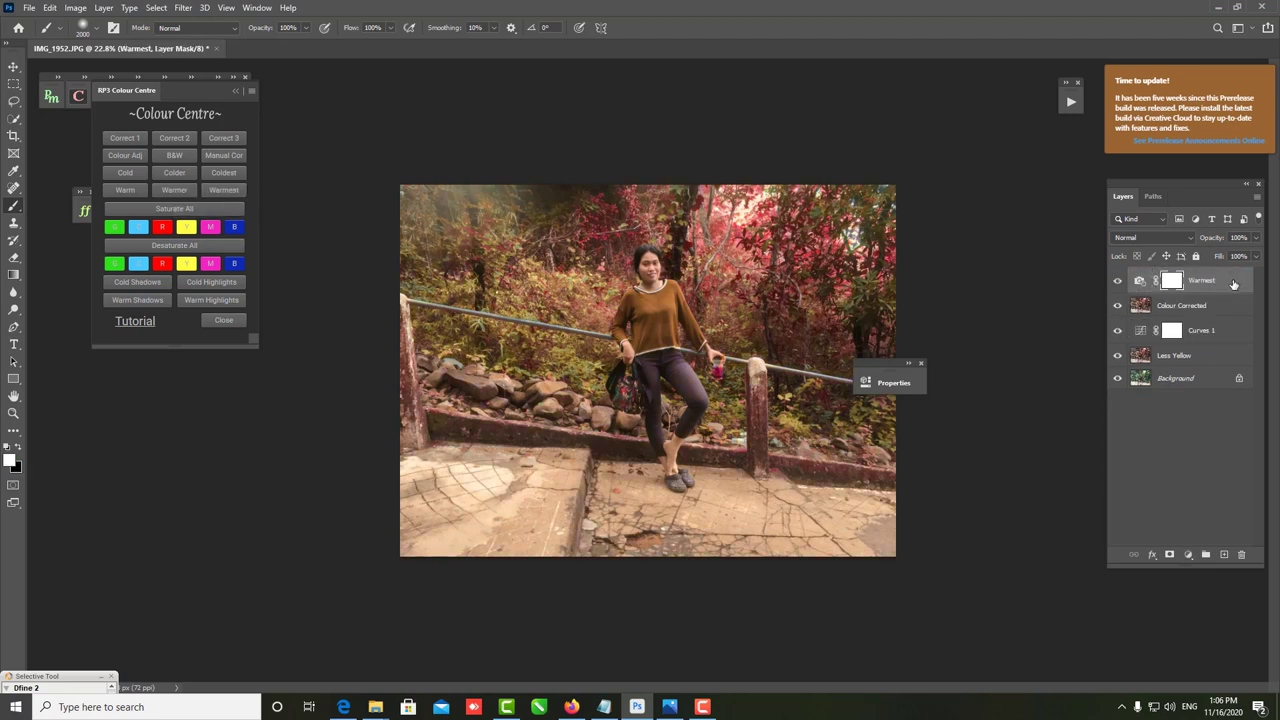
pyautogui.hotkey('ctrl', 'z')
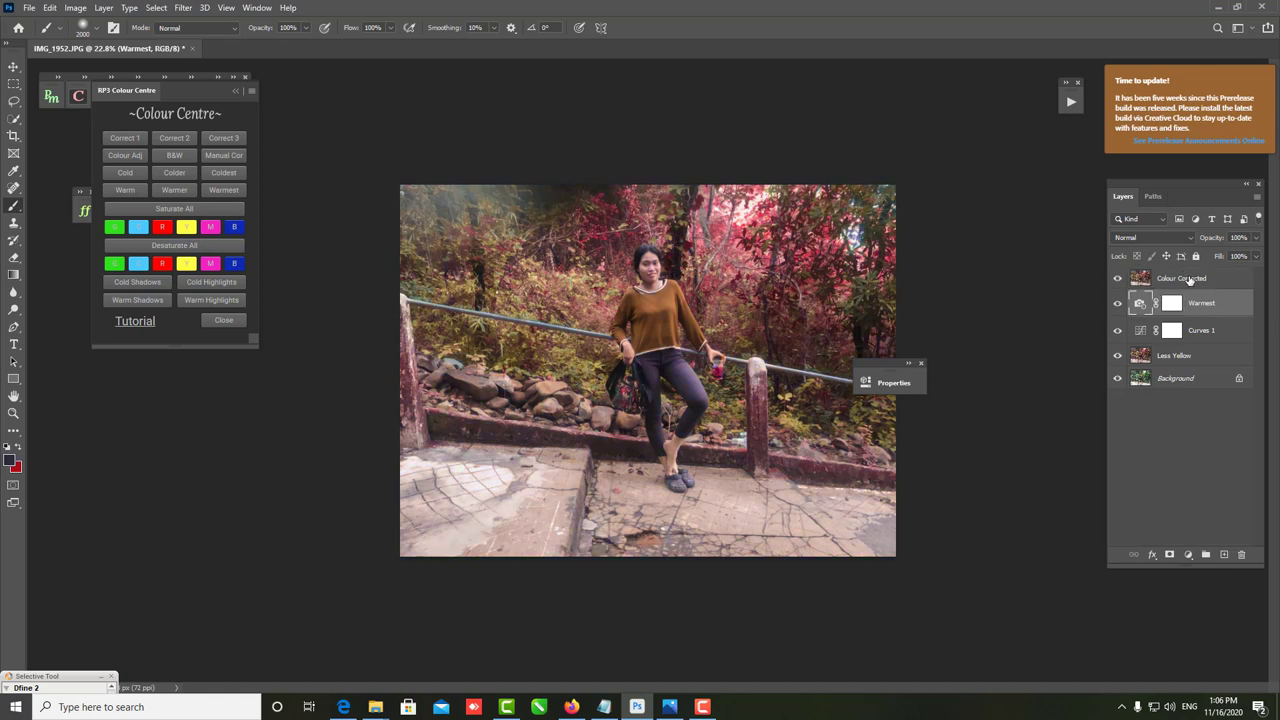
pyautogui.keyDown('shift'); pyautogui.click(1228, 330); pyautogui.keyUp('shift')
pyautogui.moveTo(1228, 330); pyautogui.dragTo(1241, 553)
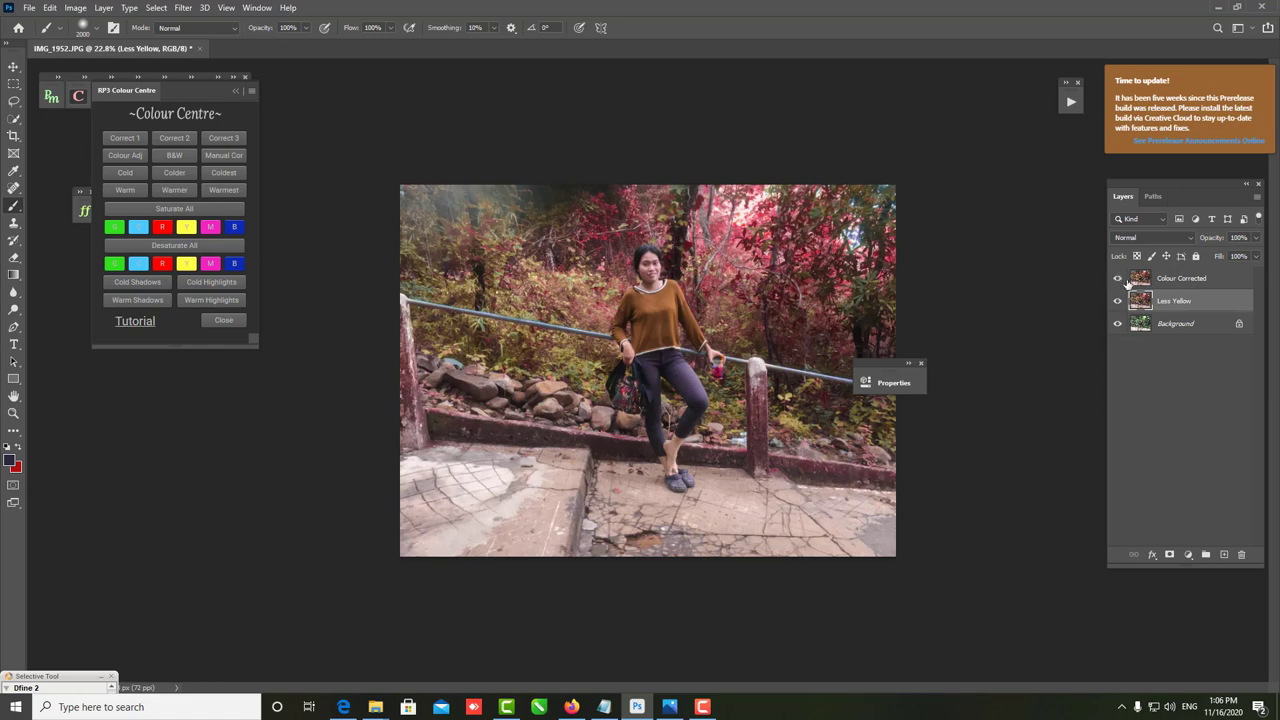
# - Select the Colour Corrected layer and add a Raya Pro Warm adjustment layer above it
pyautogui.click(1176, 280)
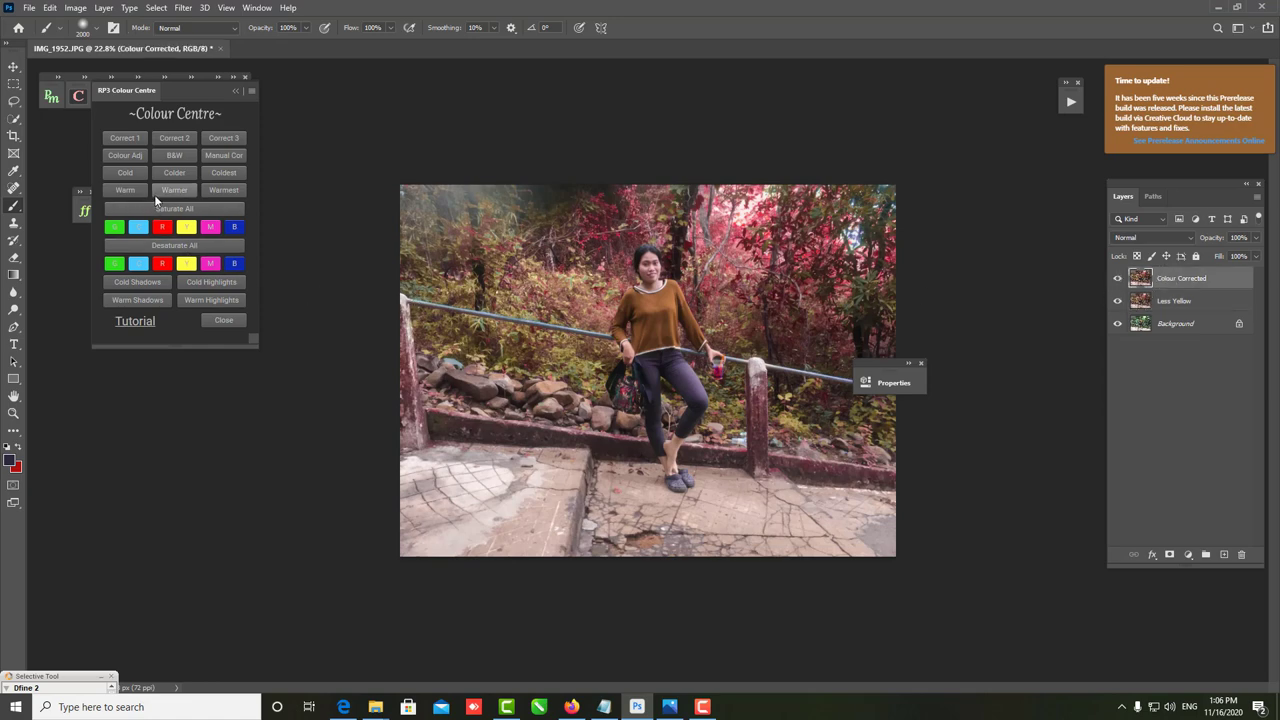
pyautogui.click(134, 190)
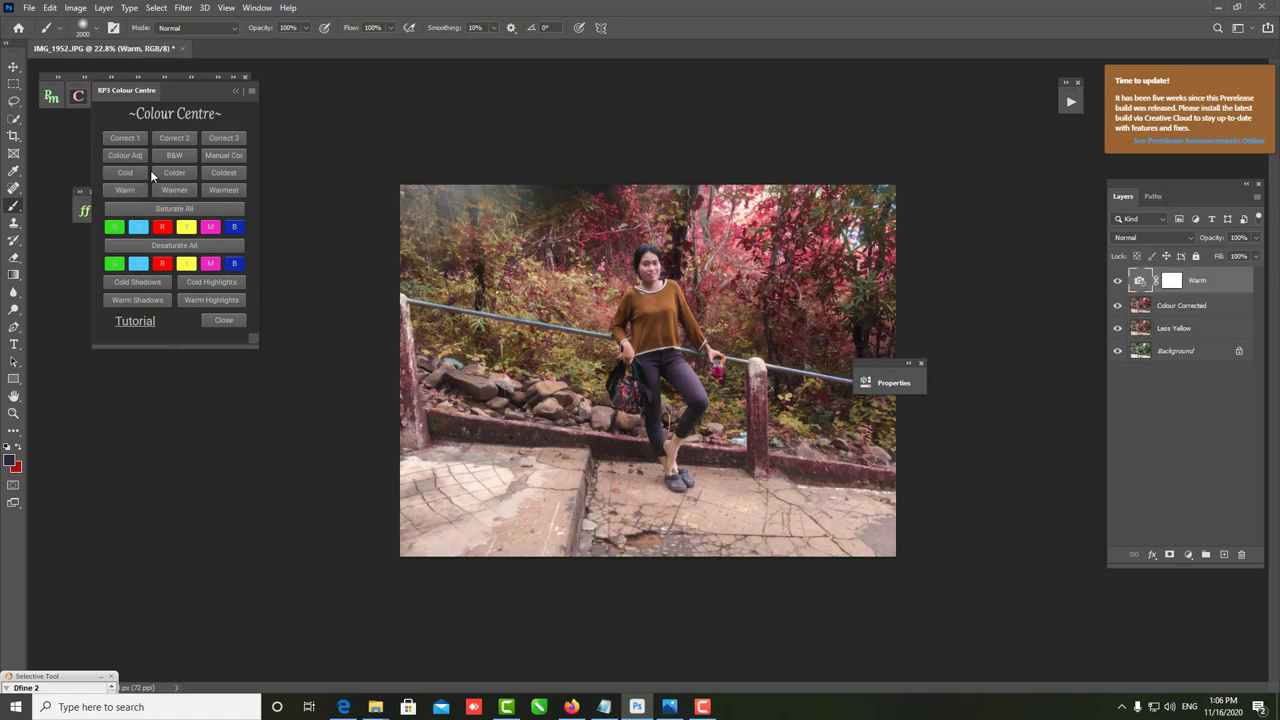
pyautogui.scroll(2, 838, 269)
pyautogui.scroll(-1, 838, 269)
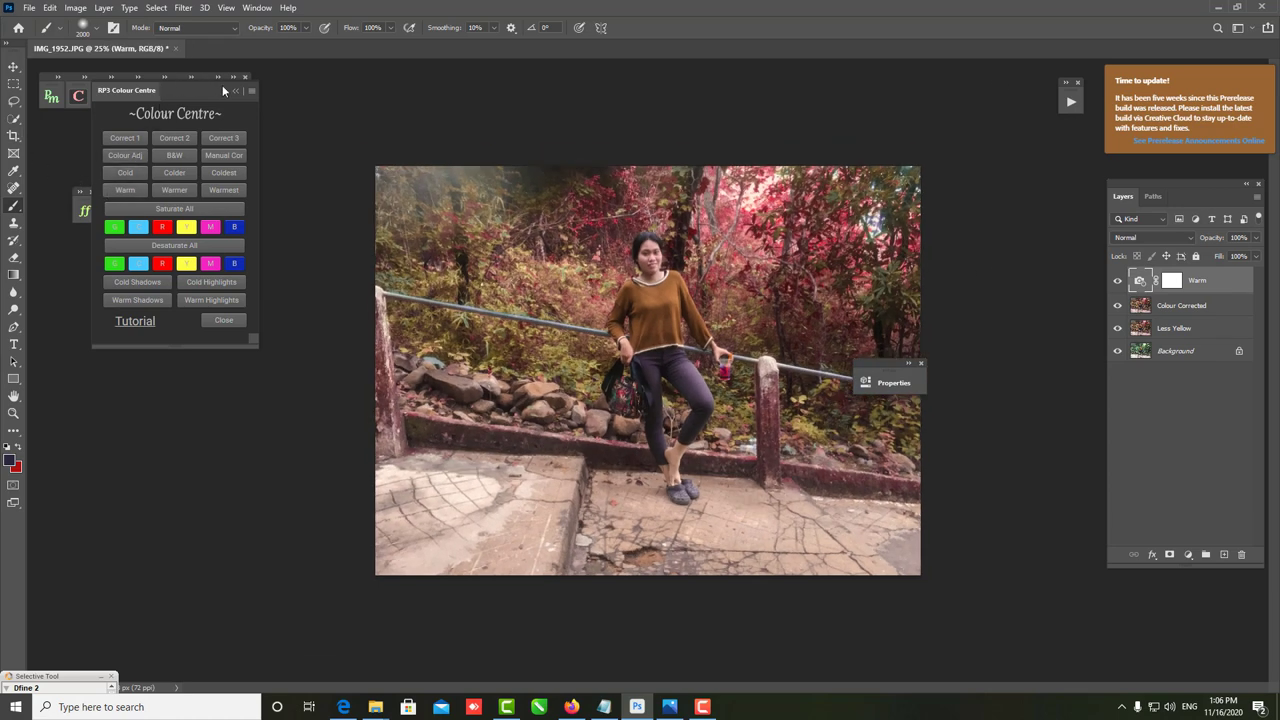
# - Close the Colour Centre and open the Raya Pro hub's Filters/Finish panel
pyautogui.click(235, 91)
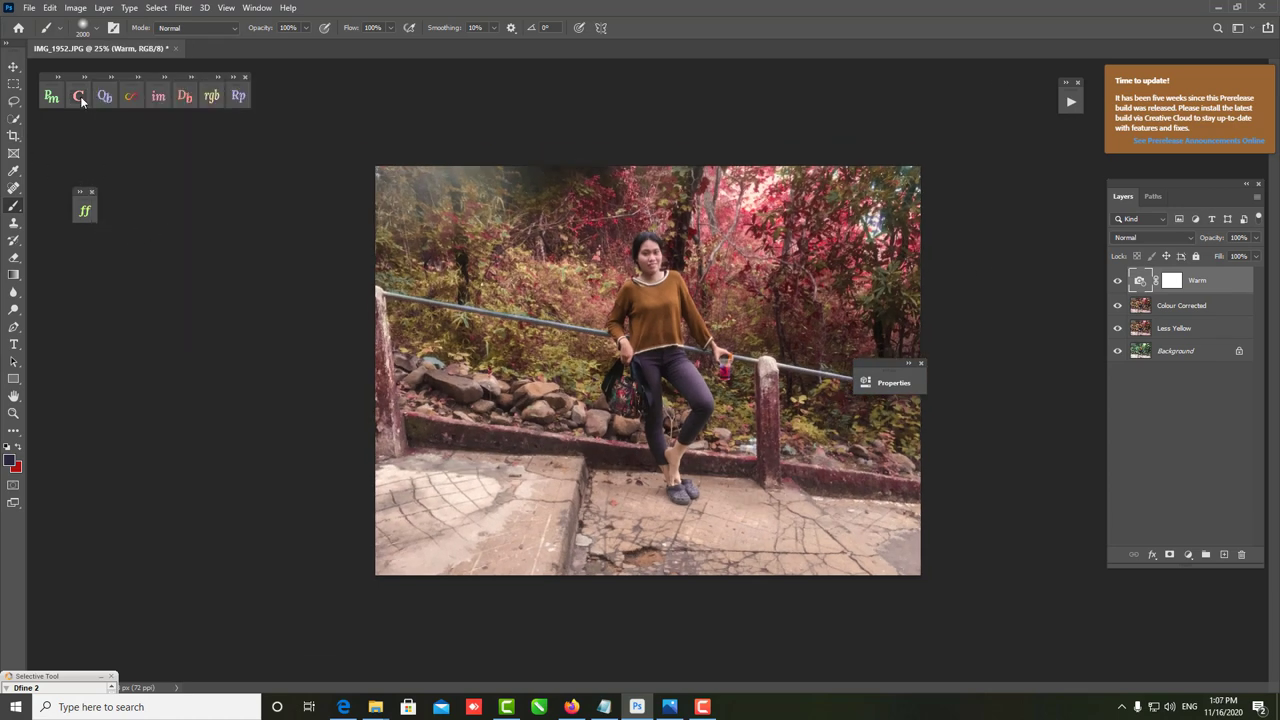
pyautogui.click(240, 97)
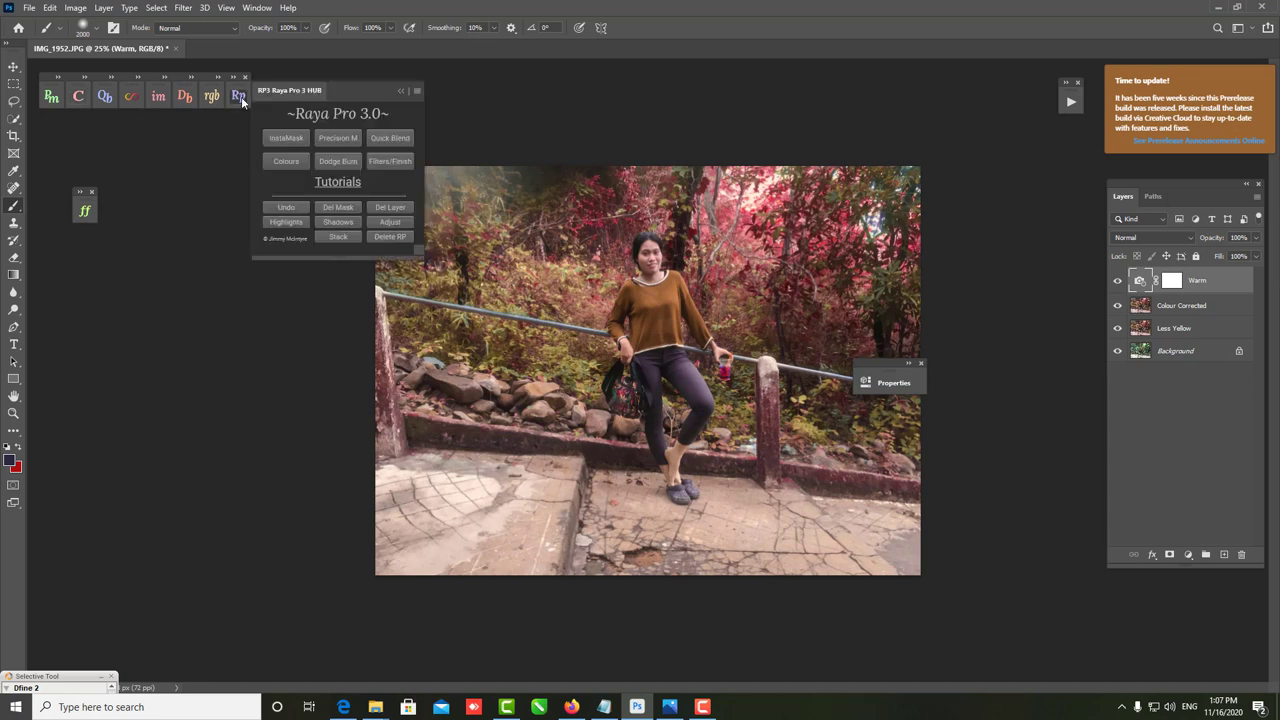
pyautogui.click(287, 161)
pyautogui.click(290, 161)
pyautogui.click(389, 161)
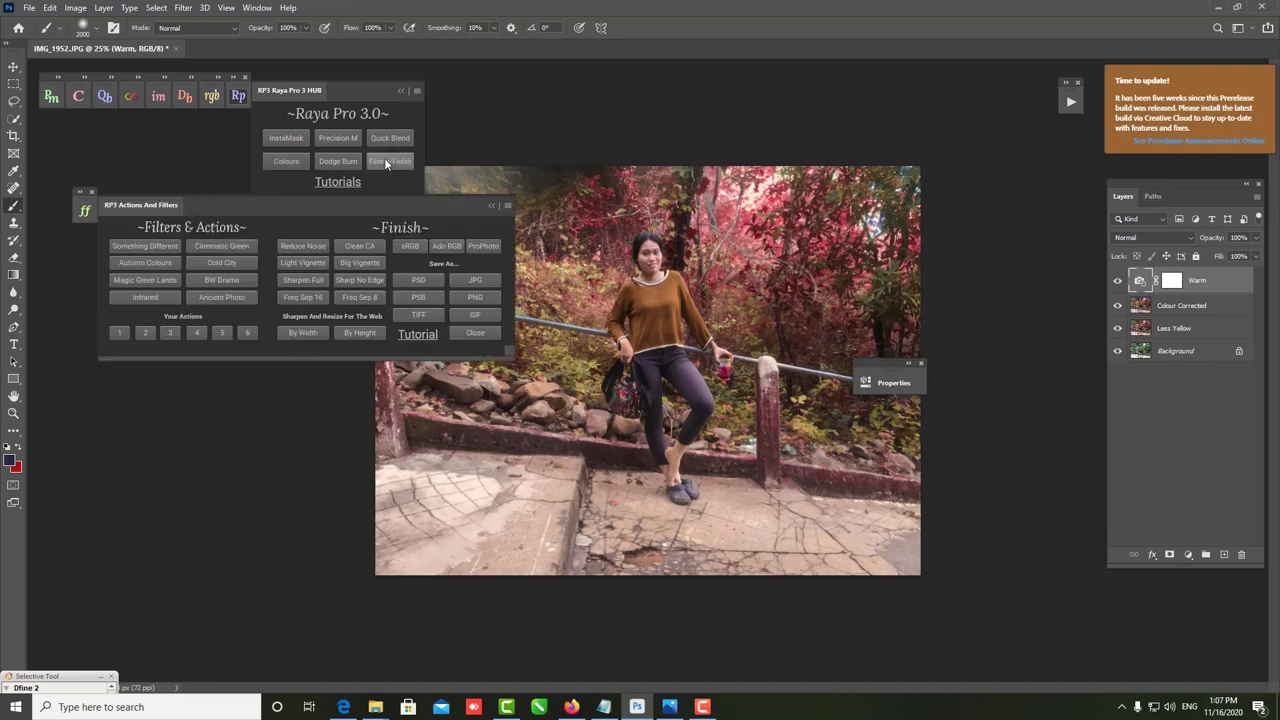
# - Add Strong Vignette and Autumn Colours at 88% opacity, and fade the Warm layer to 0%
pyautogui.click(347, 265)
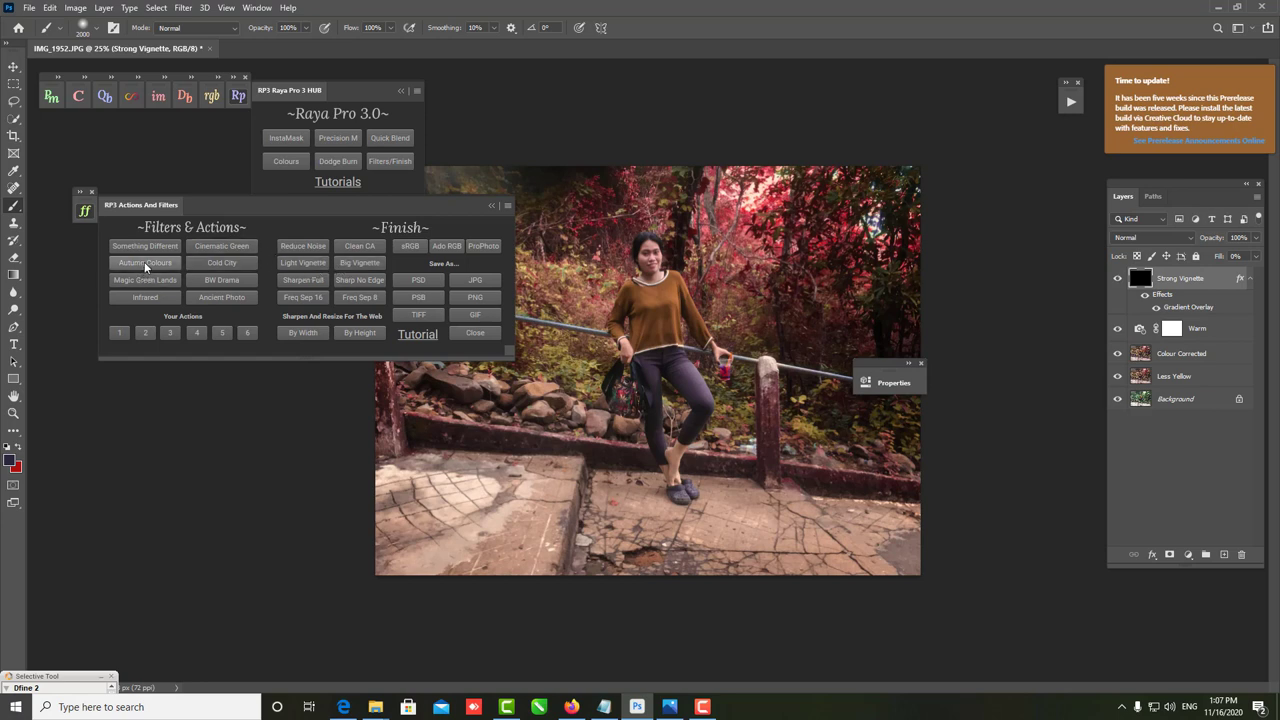
pyautogui.click(152, 263)
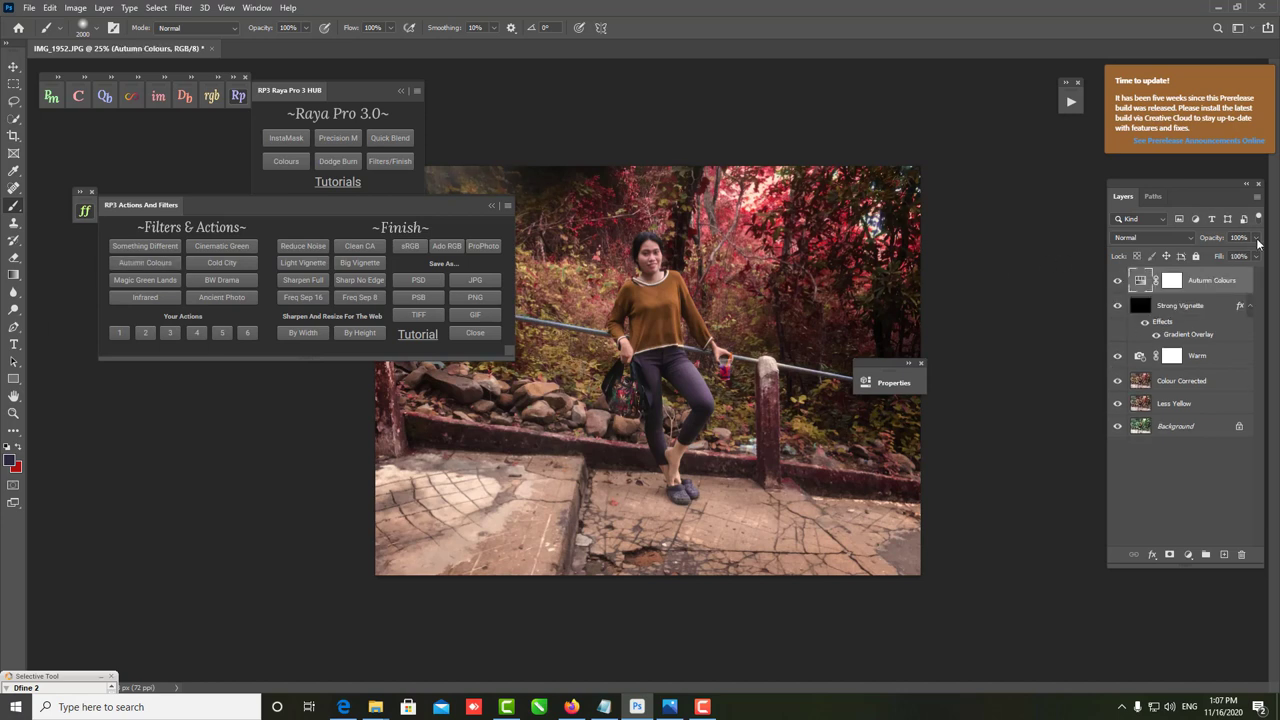
pyautogui.moveTo(1258, 243); pyautogui.dragTo(1247, 257)
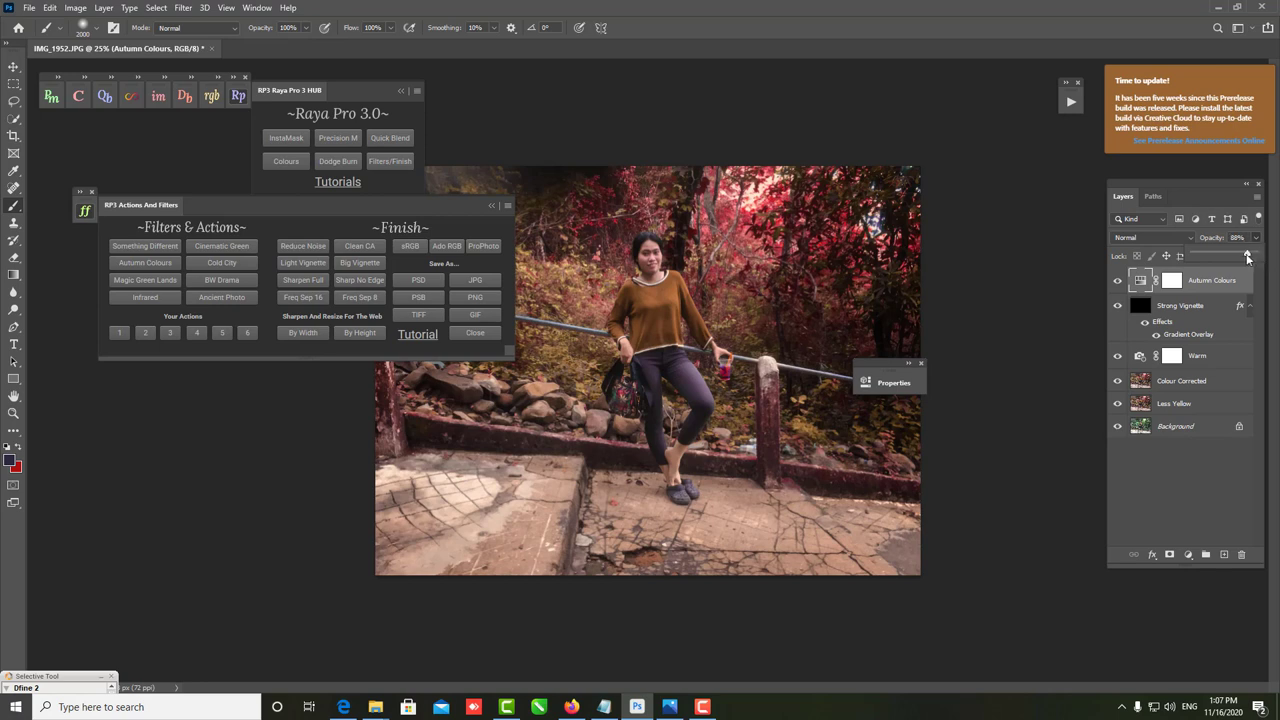
pyautogui.click(1171, 356)
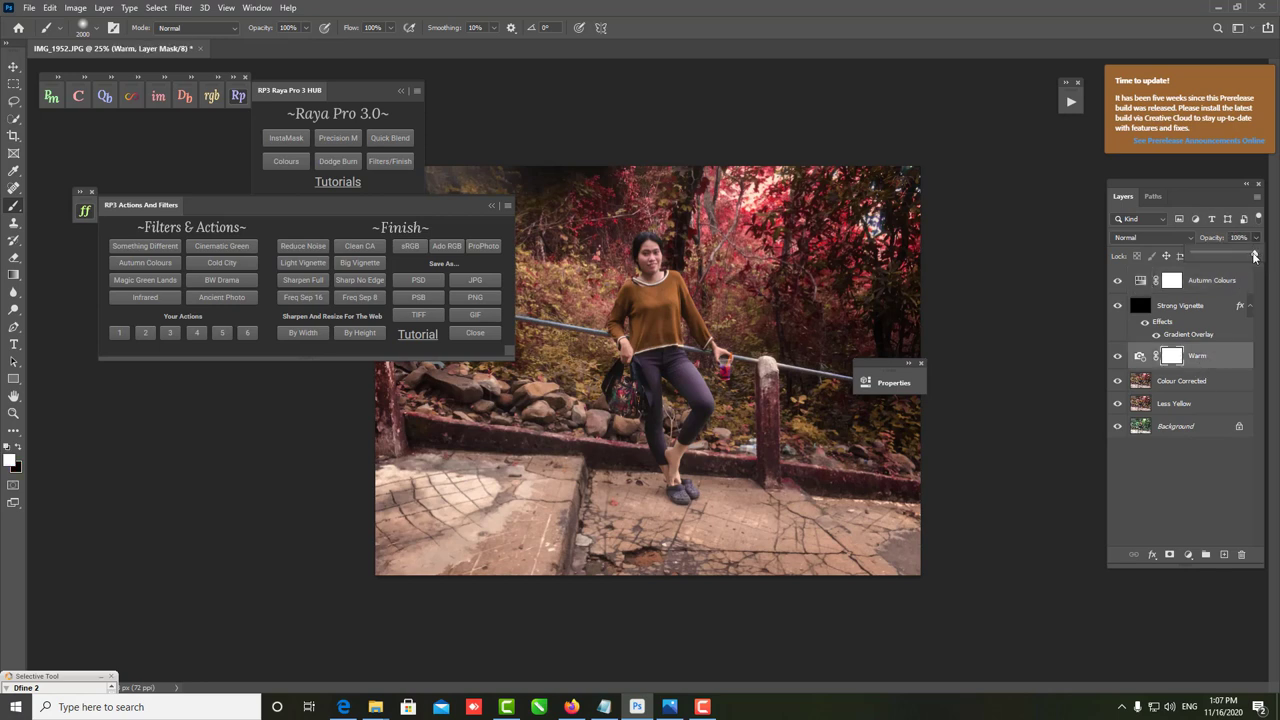
pyautogui.moveTo(1255, 257); pyautogui.dragTo(1228, 258)
# - Compare the vignette on and off, then soften Strong Vignette to 71% opacity
pyautogui.moveTo(480, 215); pyautogui.dragTo(361, 245)
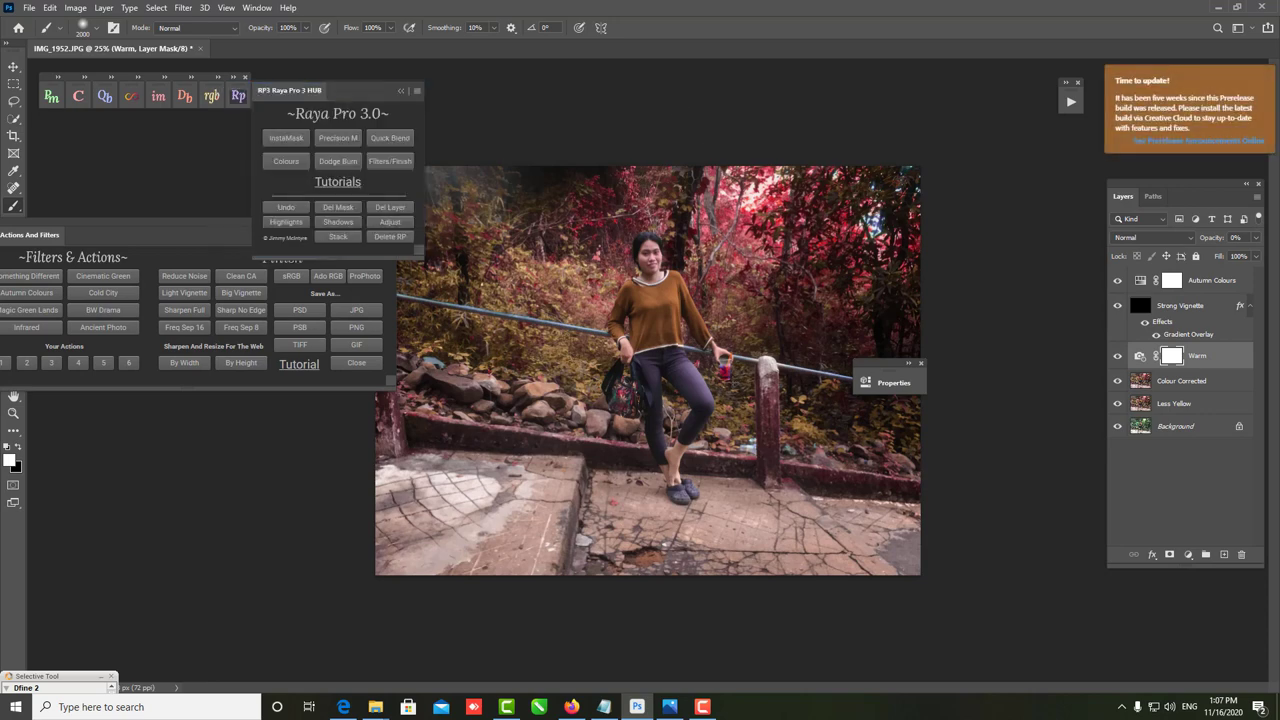
pyautogui.hotkey('ctrl', '-')
pyautogui.hotkey('ctrl', '+')
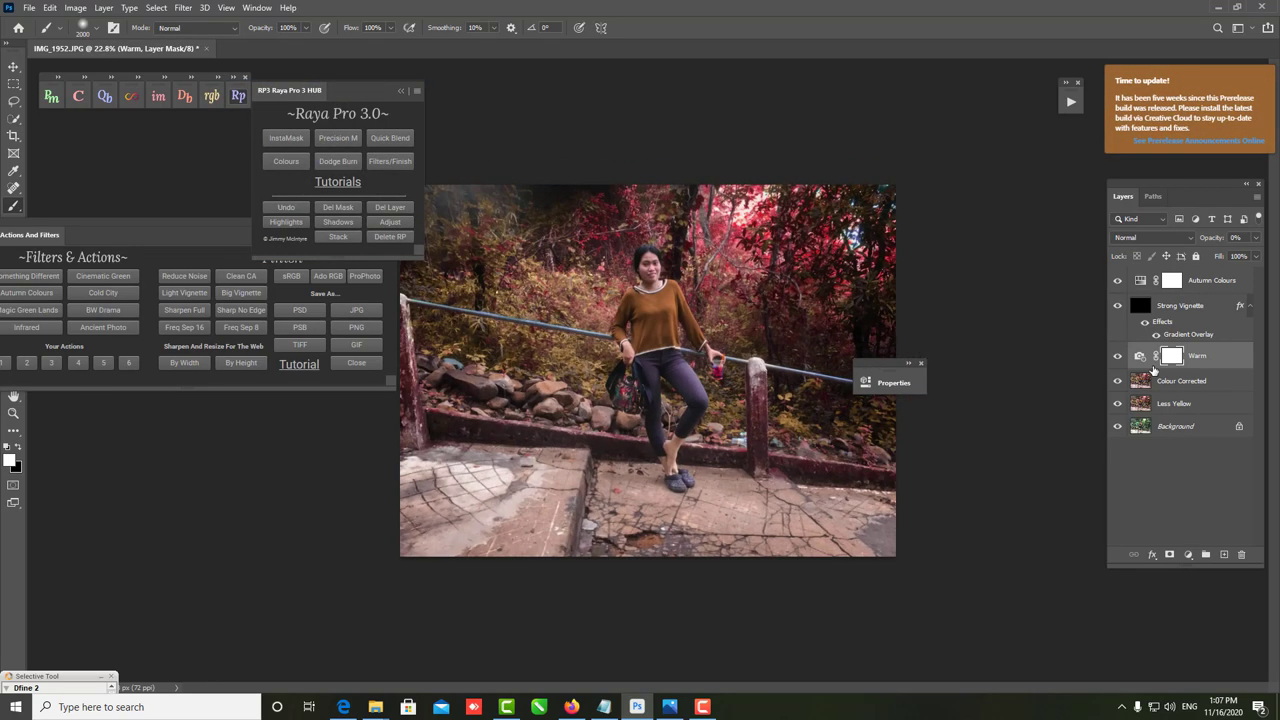
pyautogui.click(1117, 306)
pyautogui.click(1178, 306)
pyautogui.click(1255, 237)
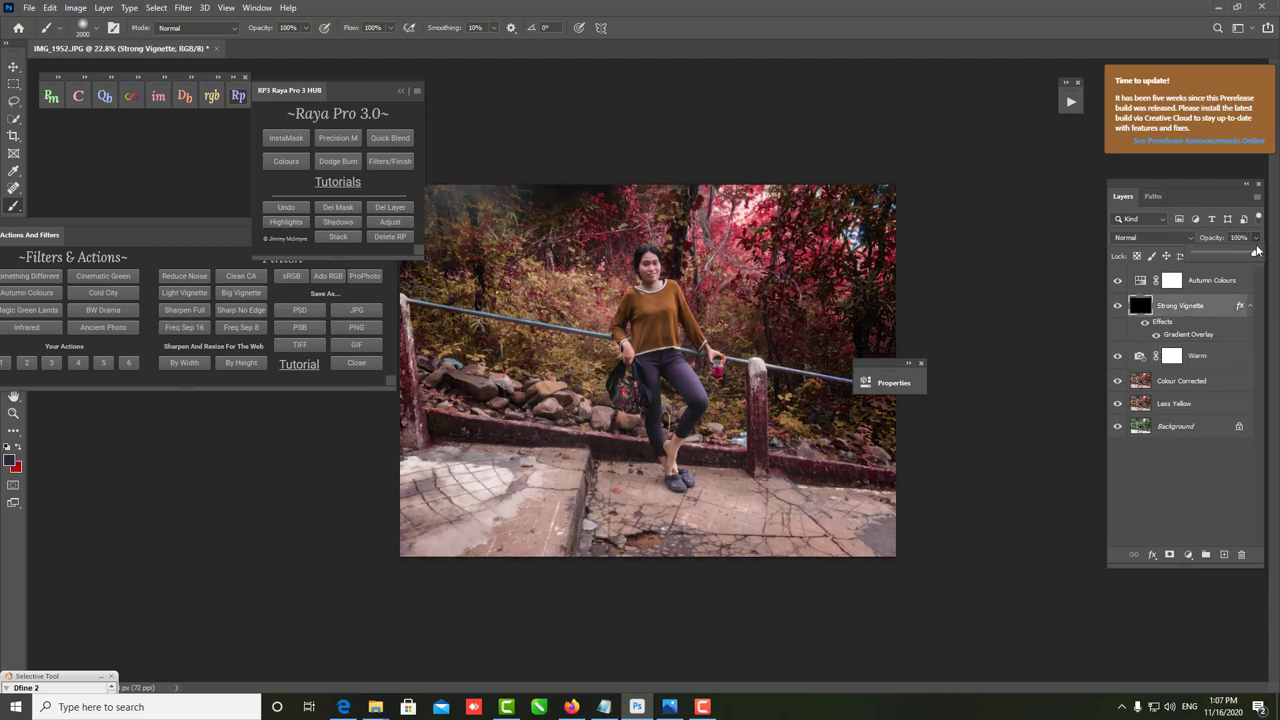
pyautogui.moveTo(1252, 255)
pyautogui.mouseDown()
pyautogui.moveTo(1238, 257)
pyautogui.moveTo(1253, 250)
pyautogui.mouseUp()
# - Compare against the original Background, fit the photo on screen and close the Raya Pro hub
pyautogui.click(1225, 285)
pyautogui.hotkey('ctrl', '-')
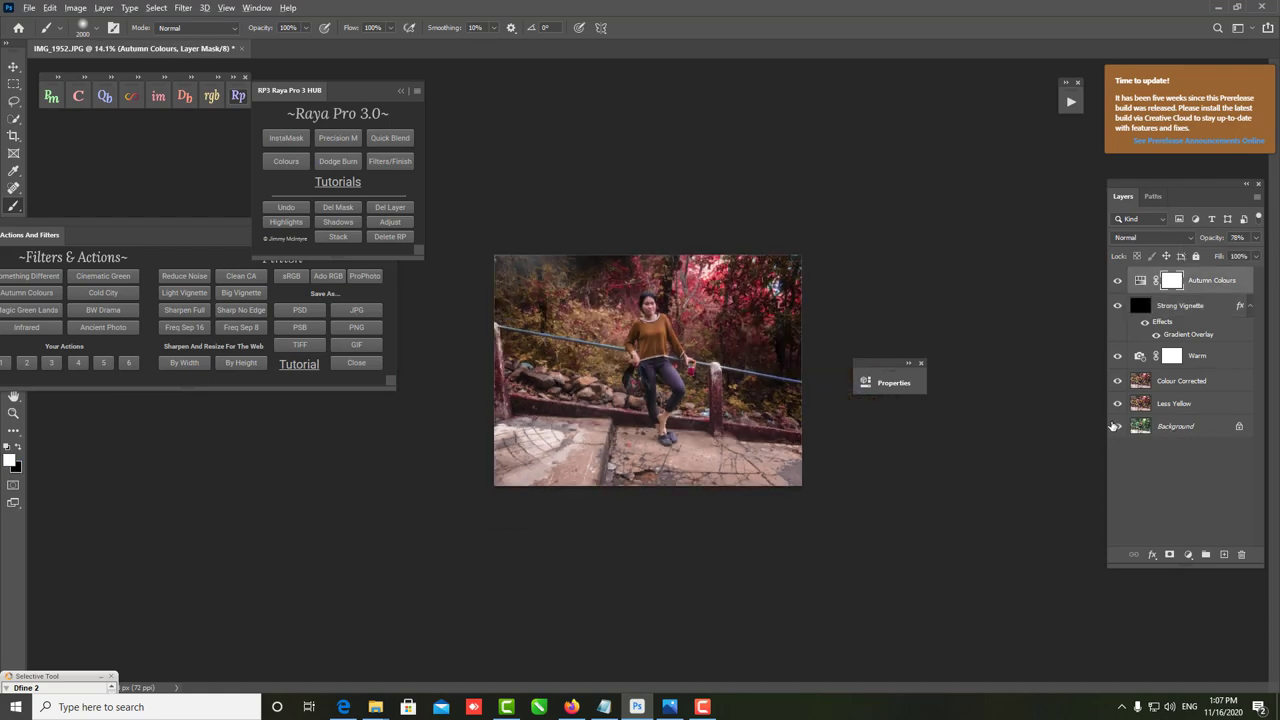
pyautogui.keyDown('alt'); pyautogui.click(1117, 426); pyautogui.keyUp('alt')
pyautogui.keyDown('alt'); pyautogui.click(1117, 426); pyautogui.keyUp('alt')
pyautogui.hotkey('ctrl', '+')
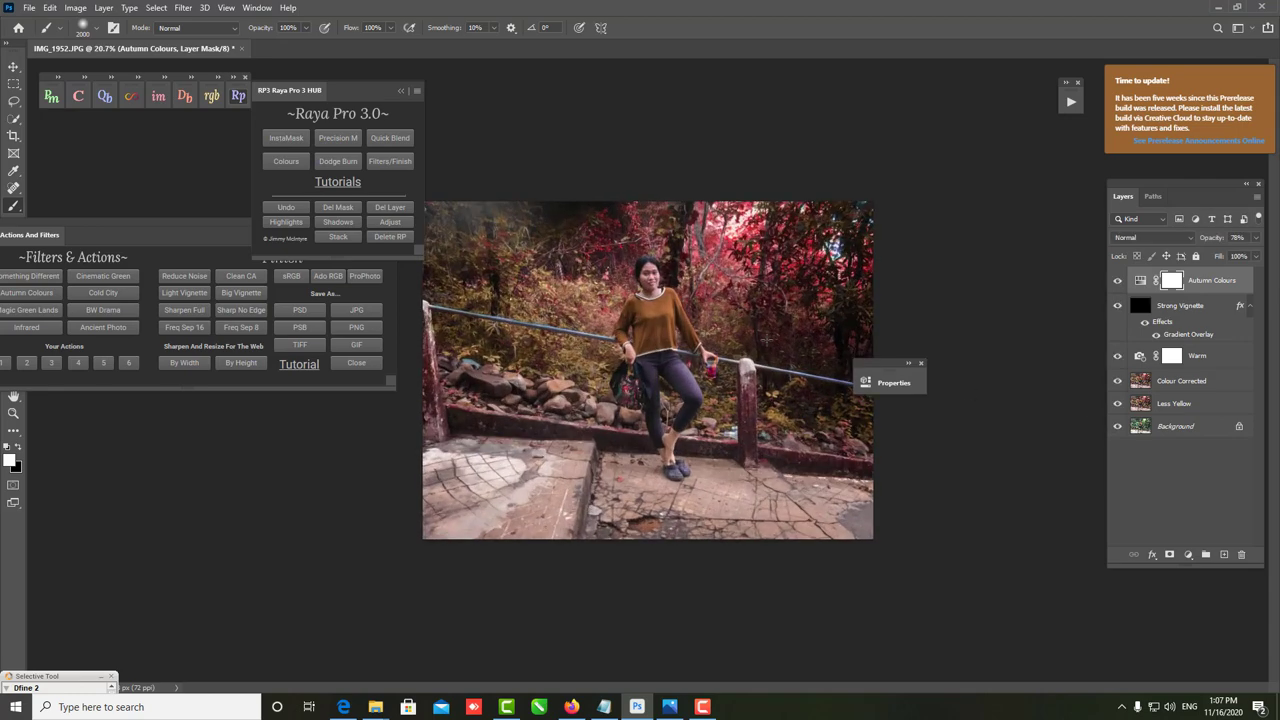
pyautogui.hotkey('ctrl', '0')
pyautogui.click(400, 91)
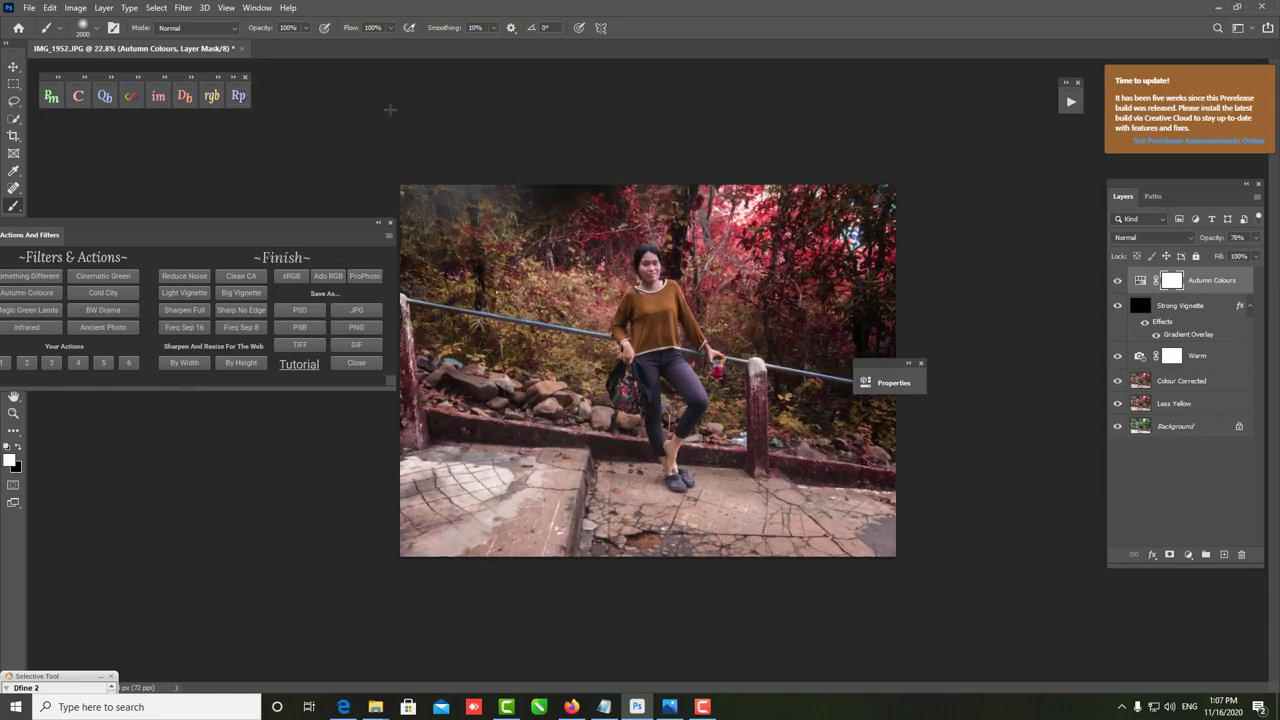
pyautogui.moveTo(312, 231)
pyautogui.mouseDown()
pyautogui.moveTo(350, 142)
pyautogui.moveTo(405, 148)
pyautogui.mouseUp()
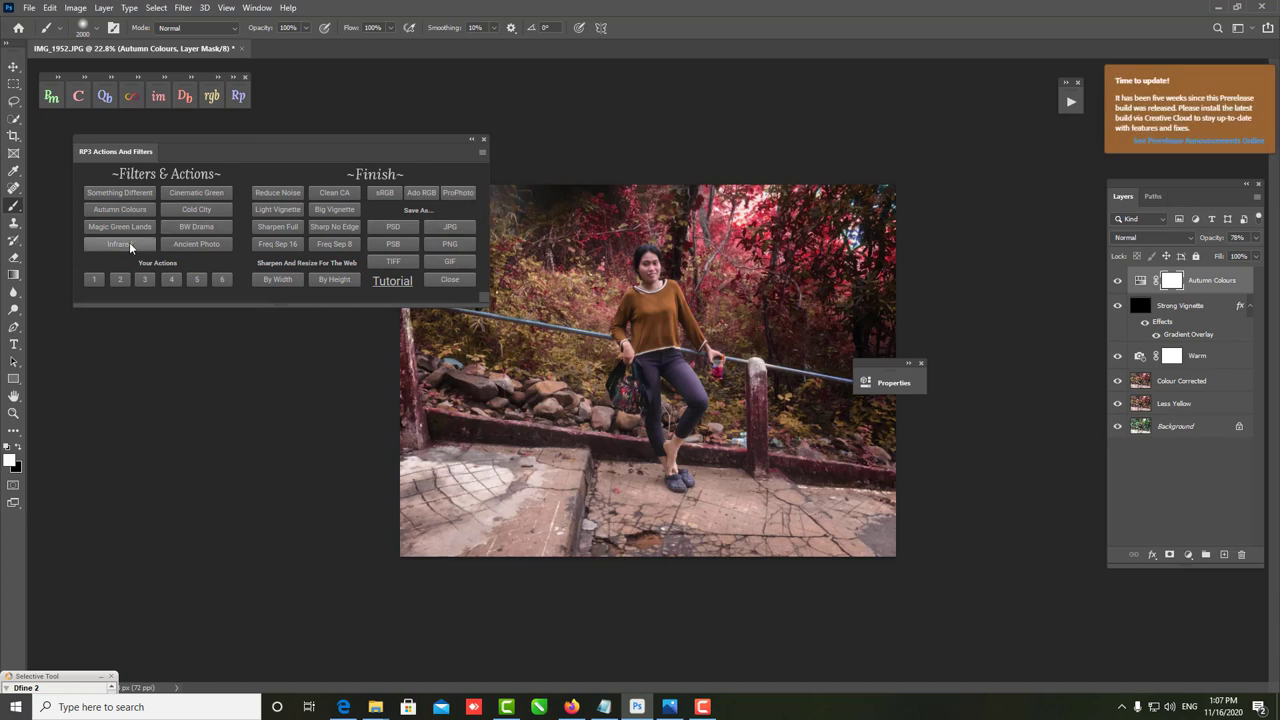
# - Stamp visible layers into Layer 1 and delete the trial BW Drama effect
pyautogui.click(1228, 290)
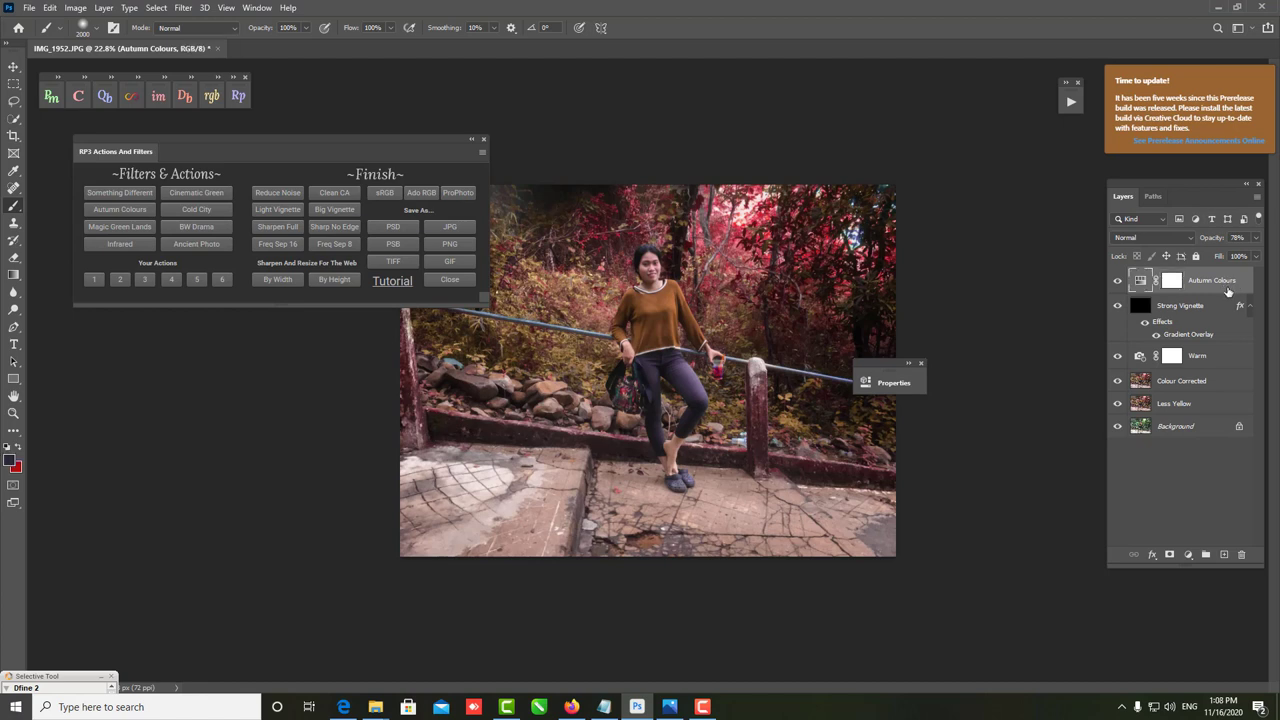
pyautogui.hotkey('ctrl', 'alt', 'shift', 'e')
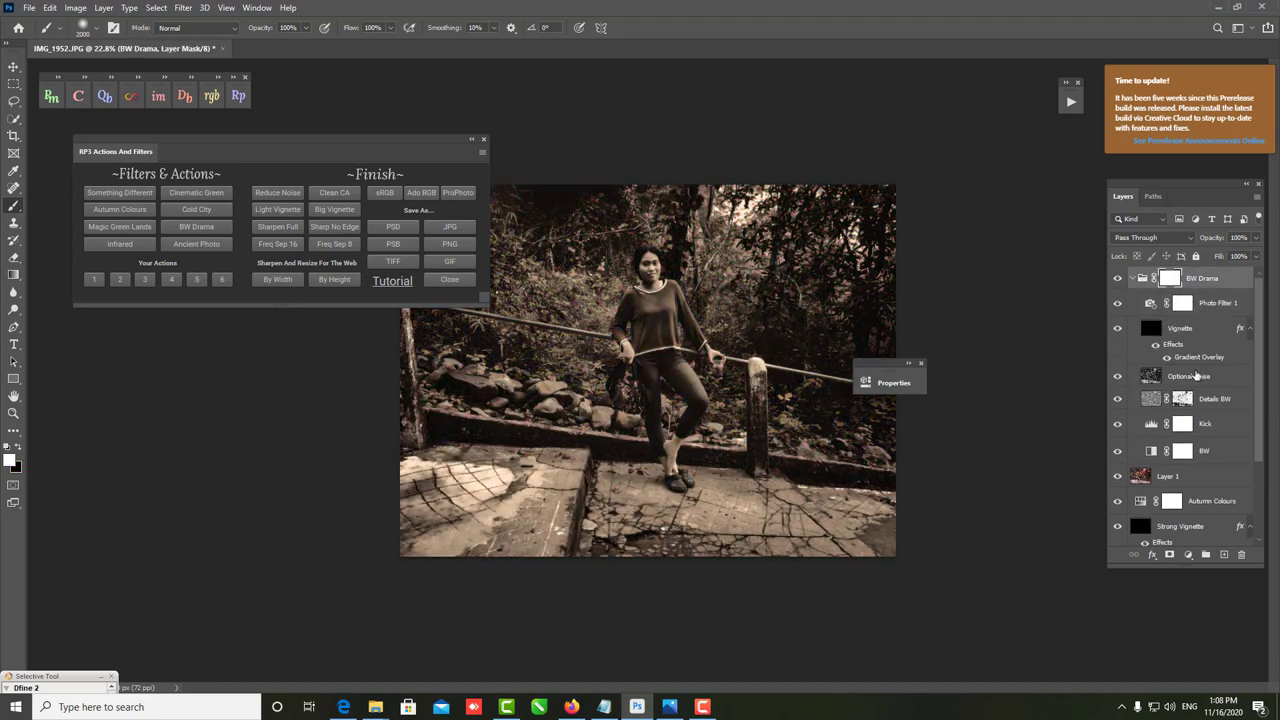
pyautogui.press('Delete')
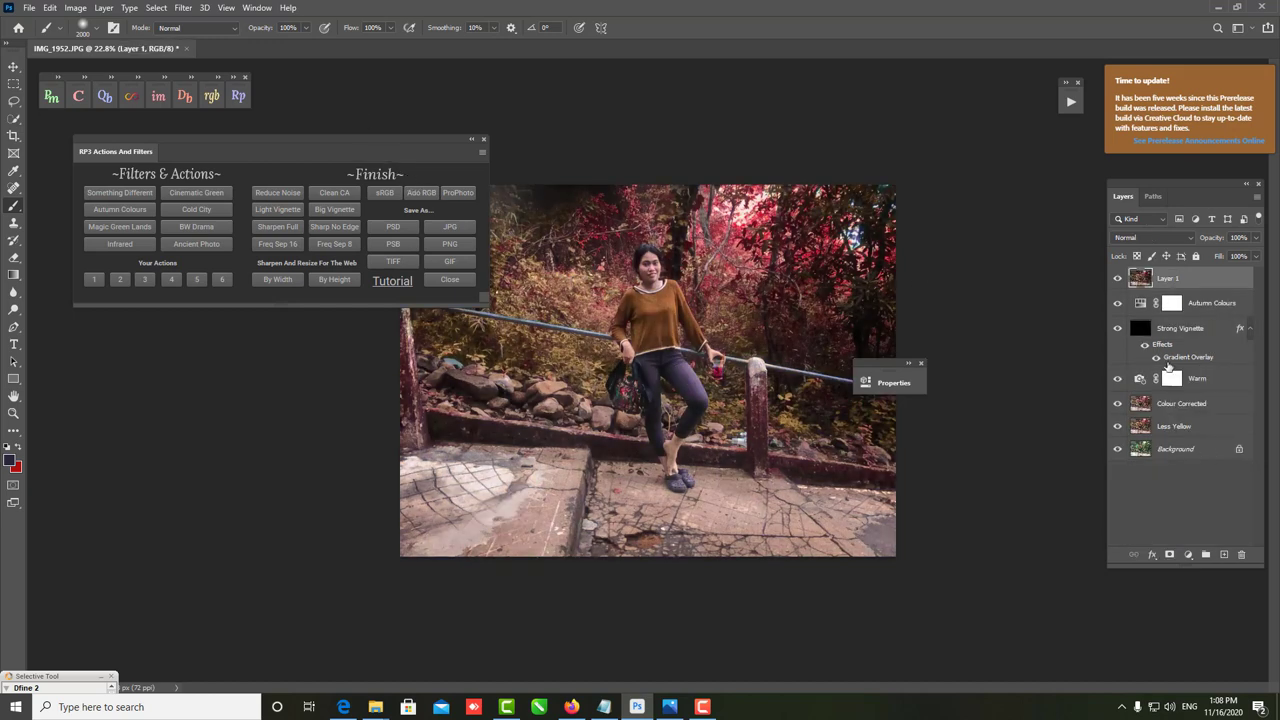
# - Try the Infrared effect on Layer 1 and move the actions panel left
pyautogui.click(1190, 328)
pyautogui.click(1140, 303)
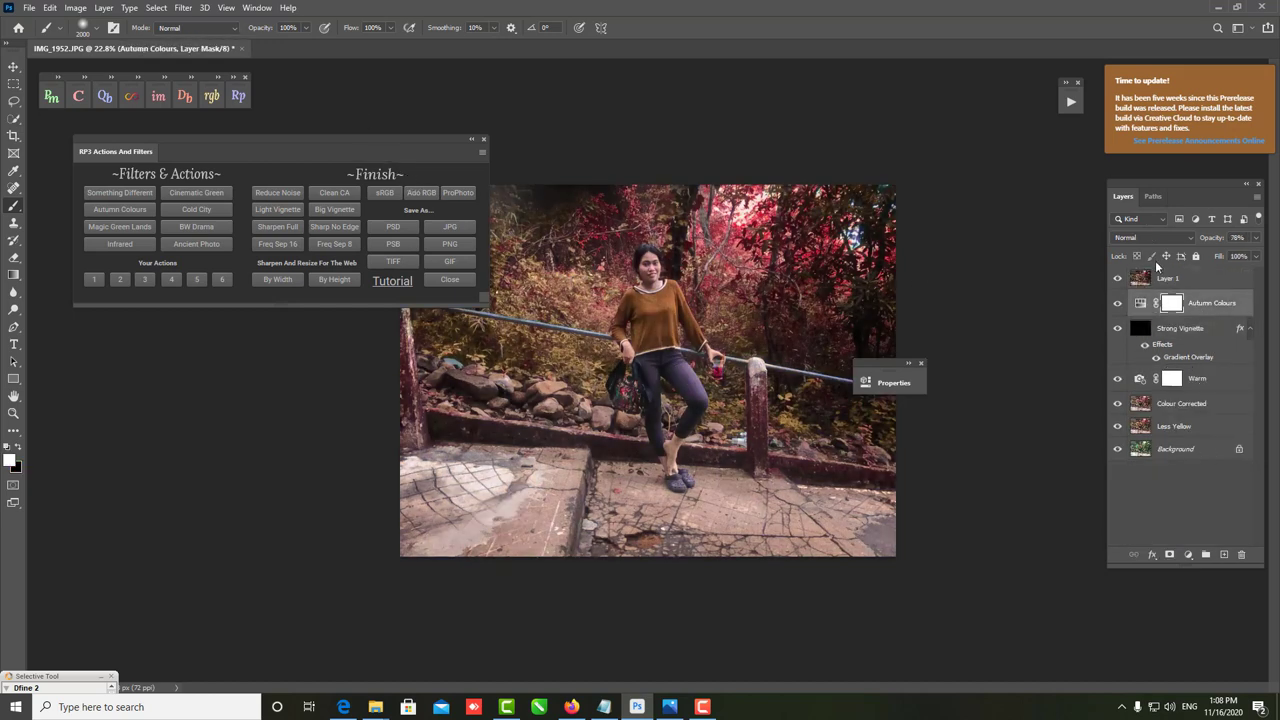
pyautogui.click(1178, 282)
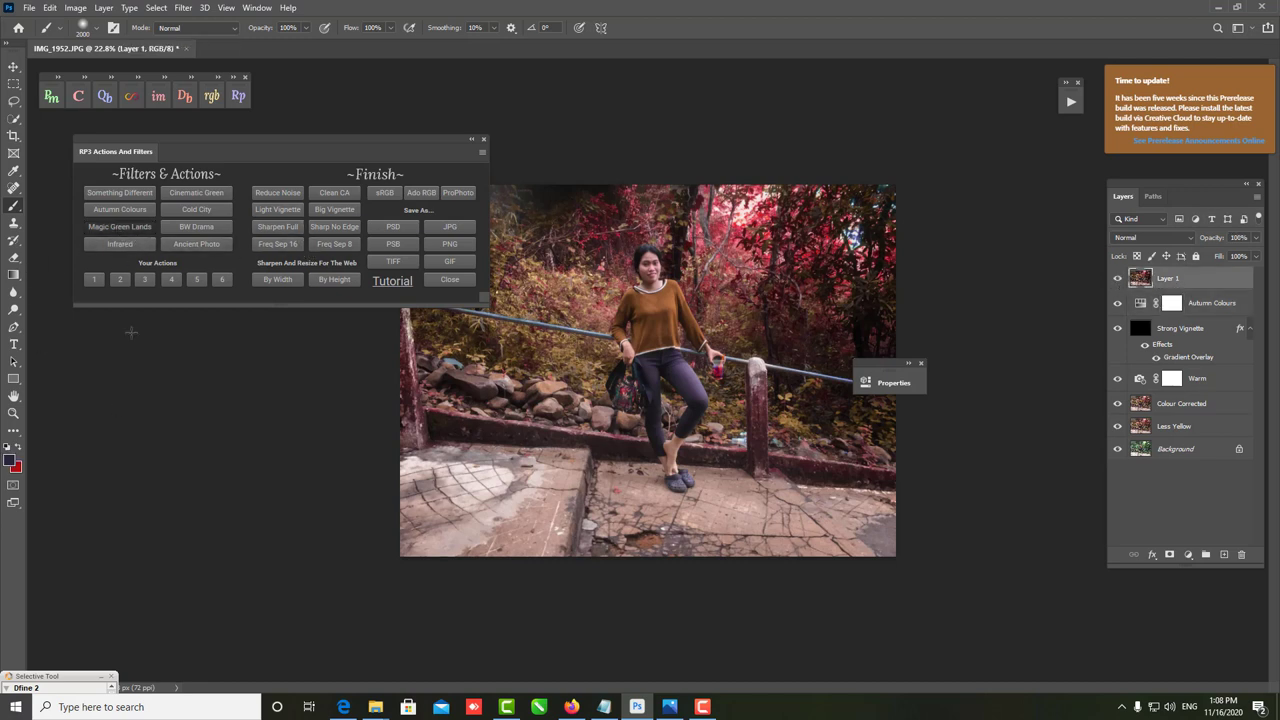
pyautogui.click(120, 245)
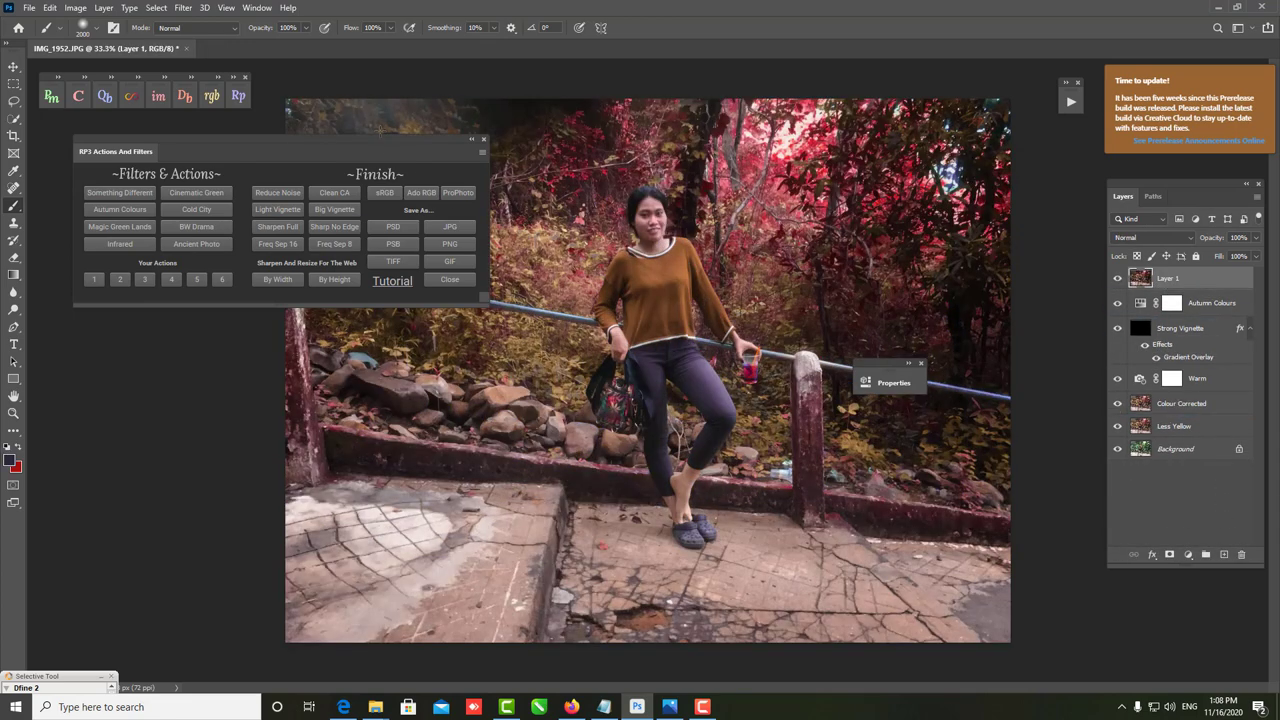
pyautogui.moveTo(396, 151); pyautogui.dragTo(343, 156)
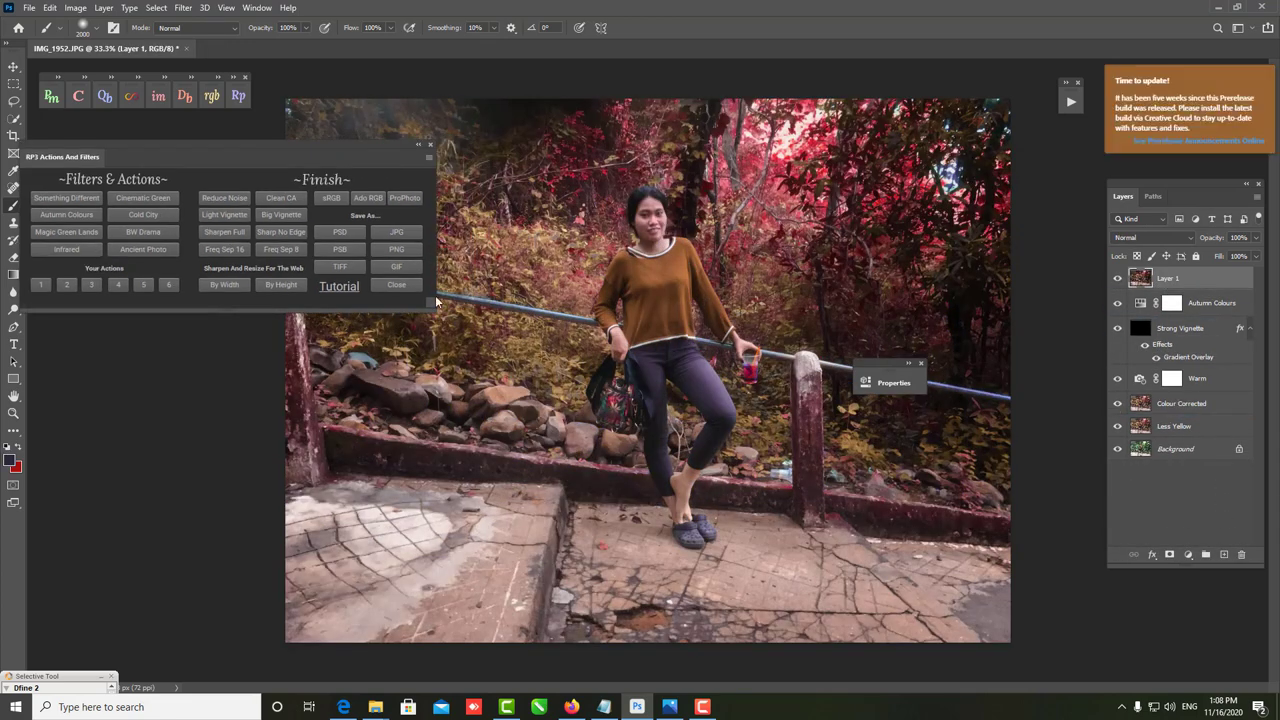
# - Add a Vignette and Cinematic Green, fading the Cinematic Green group to 8% opacity
pyautogui.moveTo(400, 314); pyautogui.dragTo(400, 320)
pyautogui.click(232, 216)
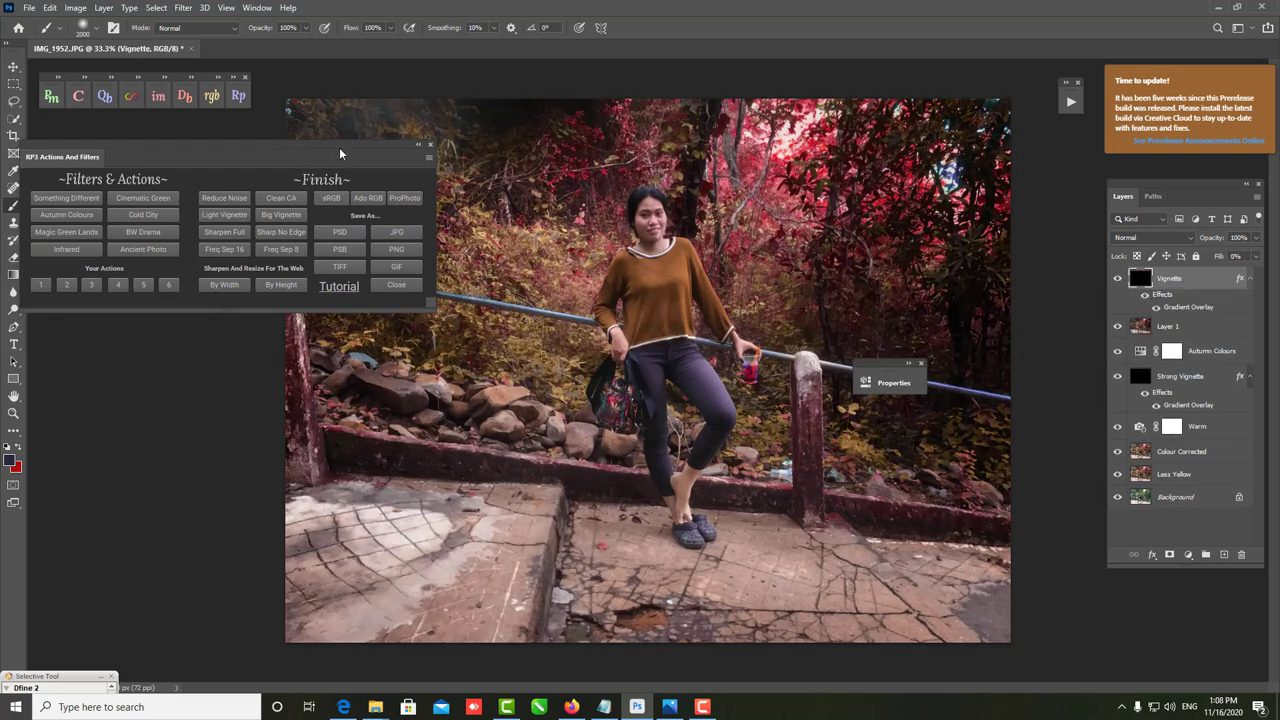
pyautogui.click(172, 200)
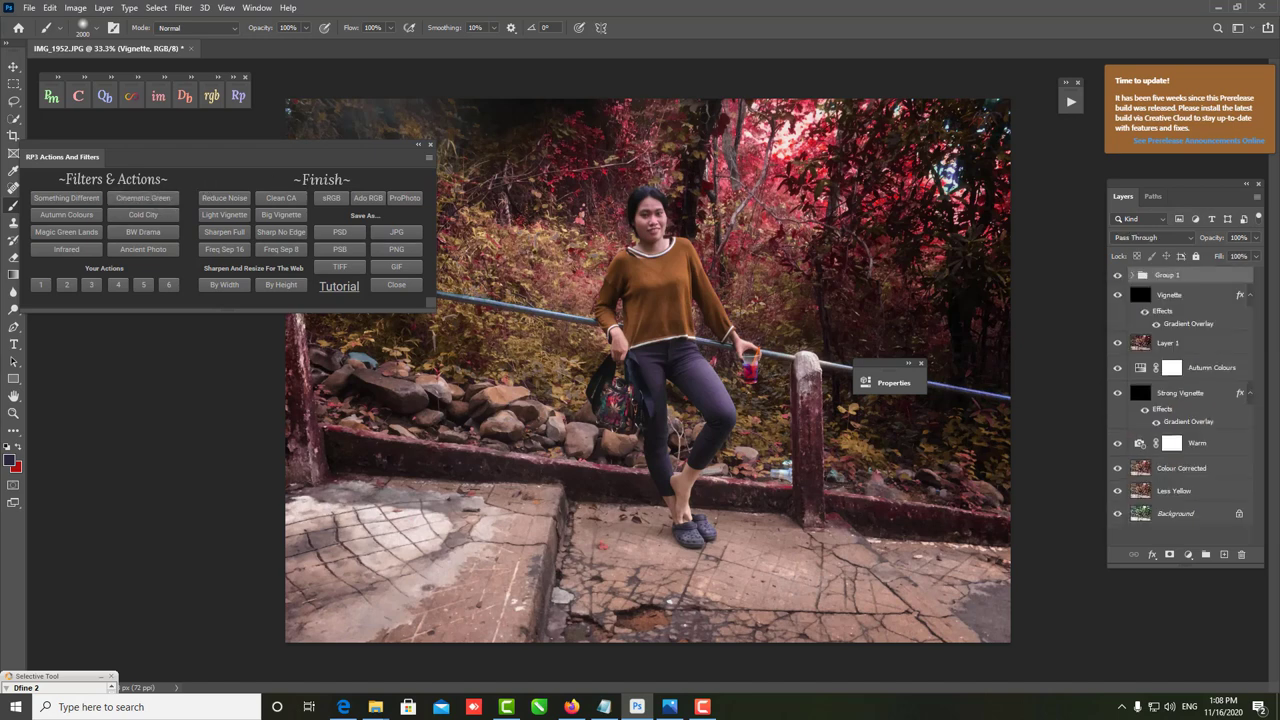
pyautogui.scroll(-2, 825, 323)
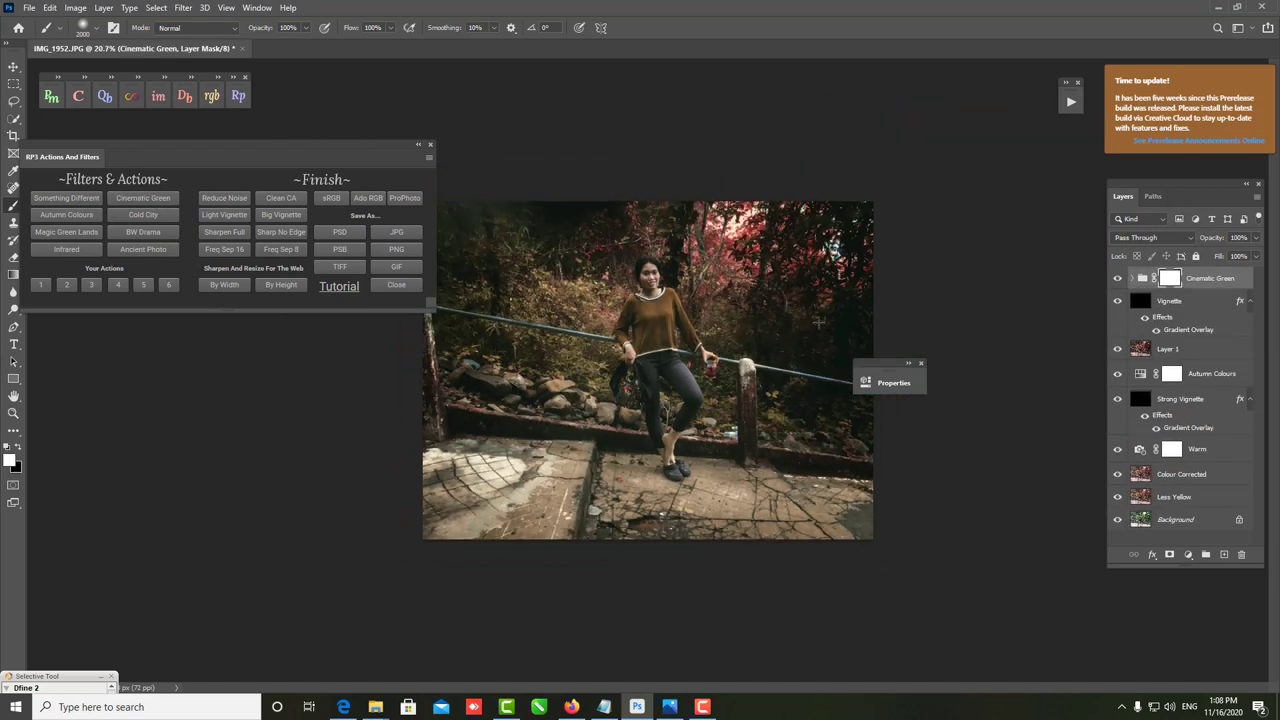
pyautogui.click(1118, 278)
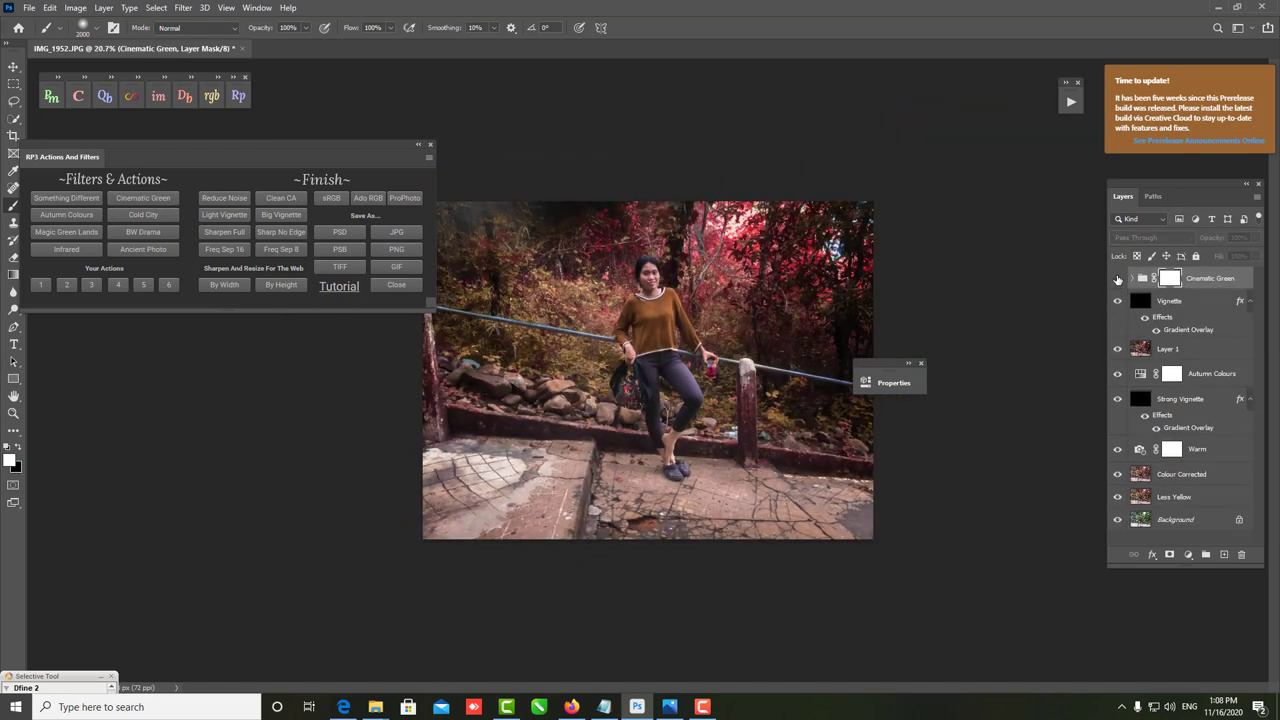
pyautogui.click(1118, 278)
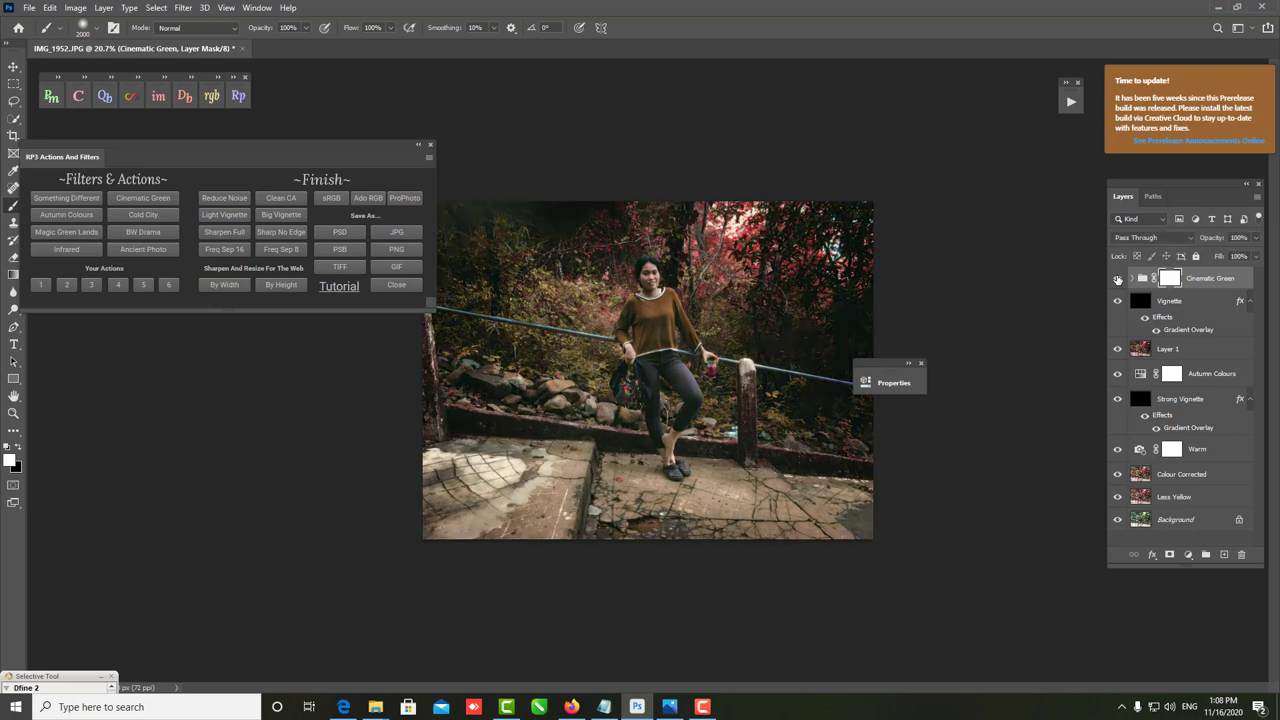
pyautogui.click(1215, 278)
pyautogui.moveTo(1256, 237); pyautogui.dragTo(1220, 253)
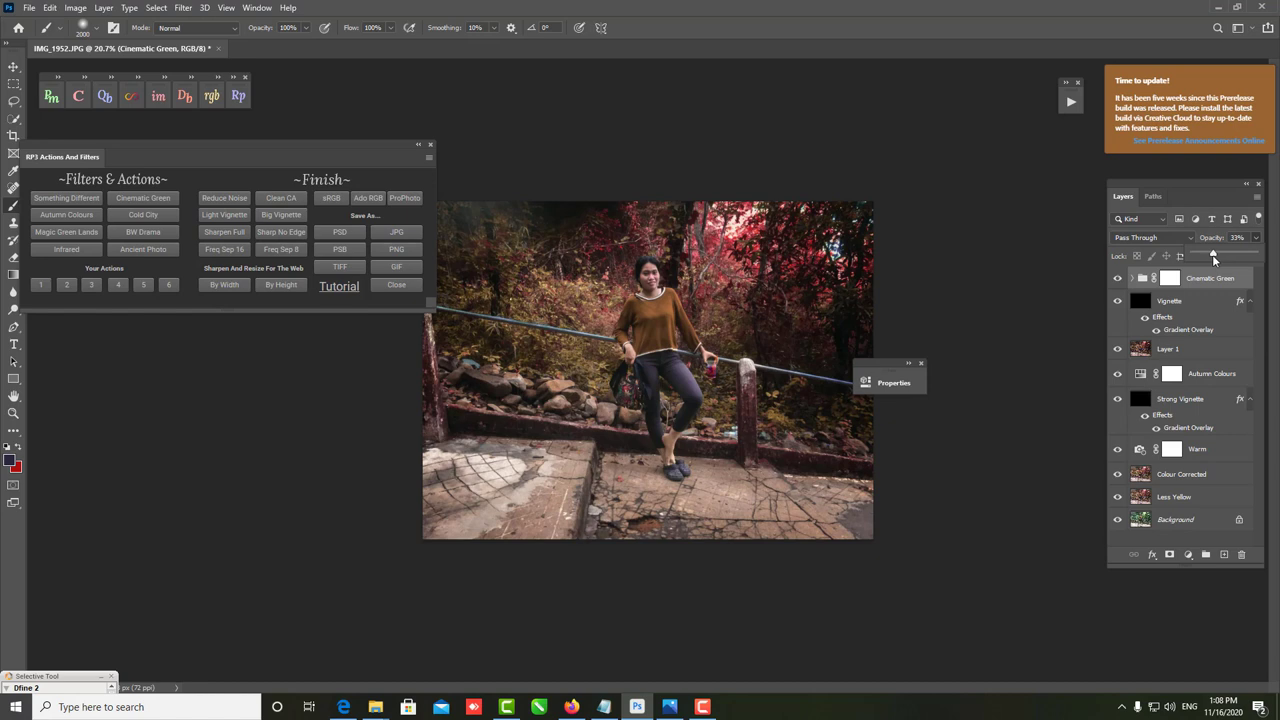
pyautogui.moveTo(1214, 256)
pyautogui.mouseDown()
pyautogui.moveTo(1140, 259)
pyautogui.moveTo(1205, 255)
pyautogui.moveTo(1170, 285)
pyautogui.mouseUp()
pyautogui.click(1170, 285)
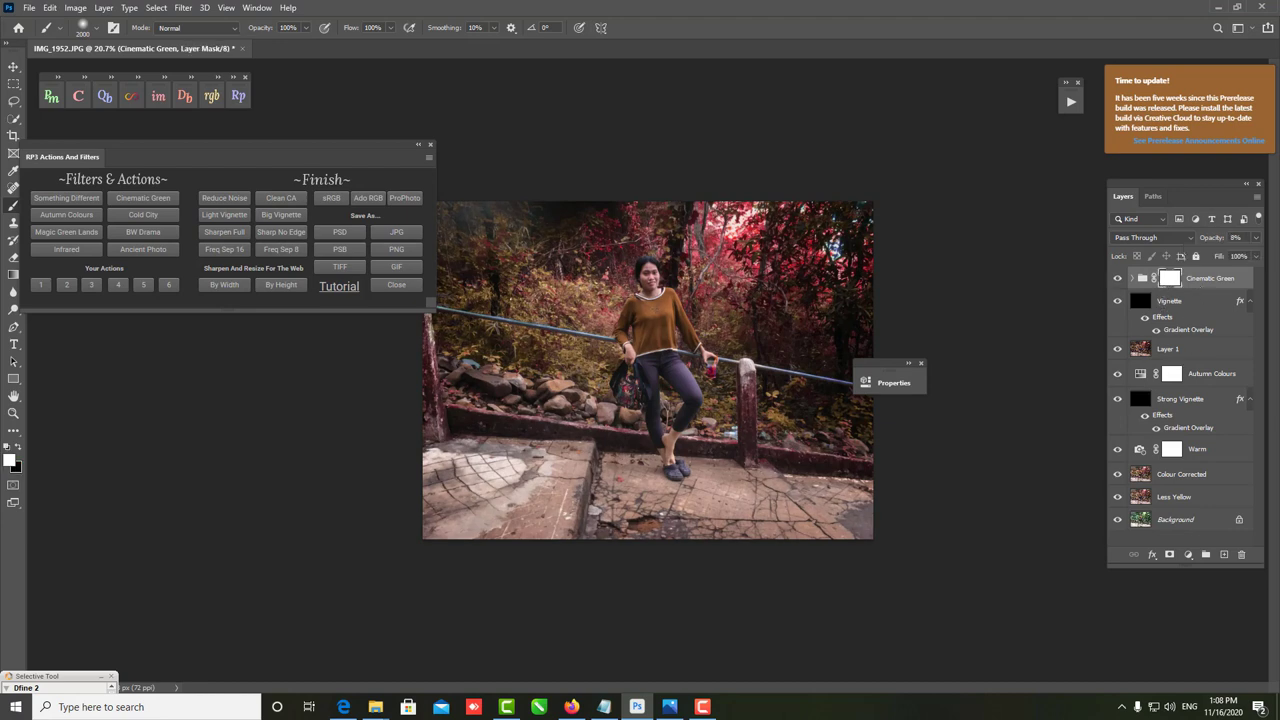
# - Pick the Brush with black foreground and enlarge it to about 2947 px
pyautogui.press('c')
pyautogui.click(12, 205)
pyautogui.press('x')
pyautogui.moveTo(730, 272)
pyautogui.mouseDown()
pyautogui.moveTo(775, 270)
pyautogui.moveTo(670, 263)
pyautogui.mouseUp()
# - Faintly paint the Cinematic Green mask over the left and upper foliage with a 1045 px brush
pyautogui.click(420, 145)
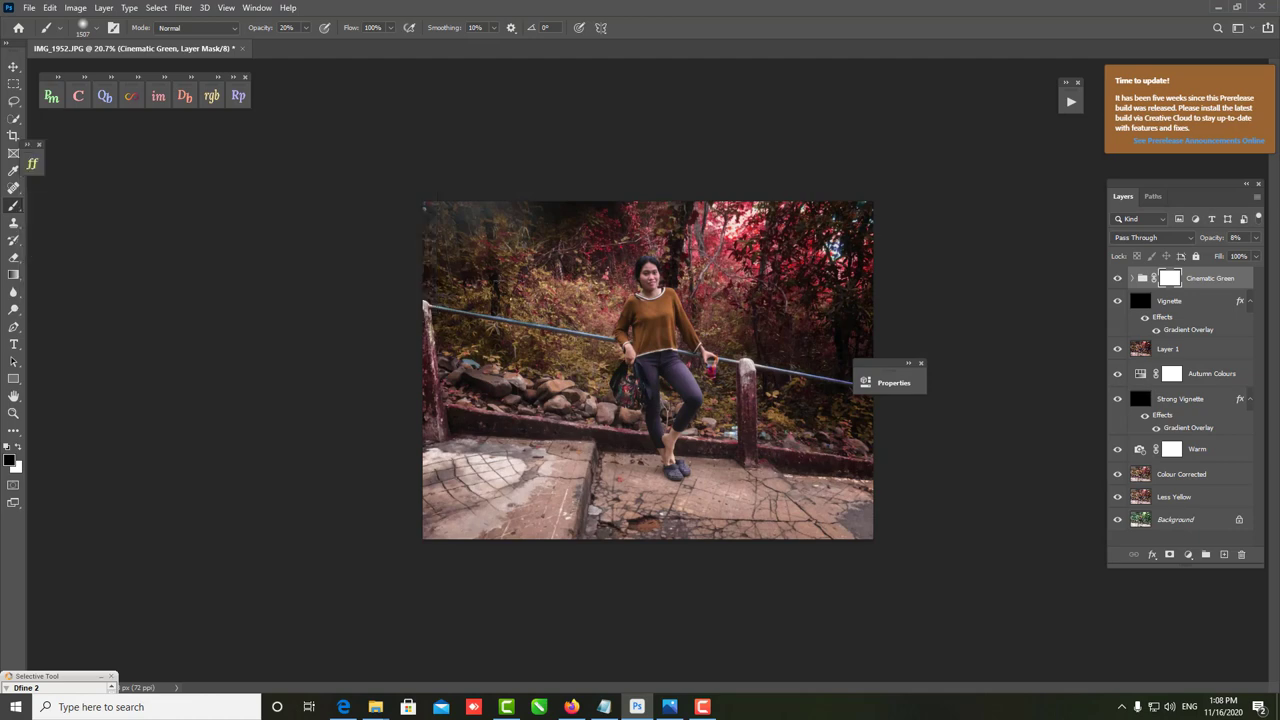
pyautogui.hotkey('ctrl', '0')
pyautogui.moveTo(31, 162); pyautogui.dragTo(104, 123)
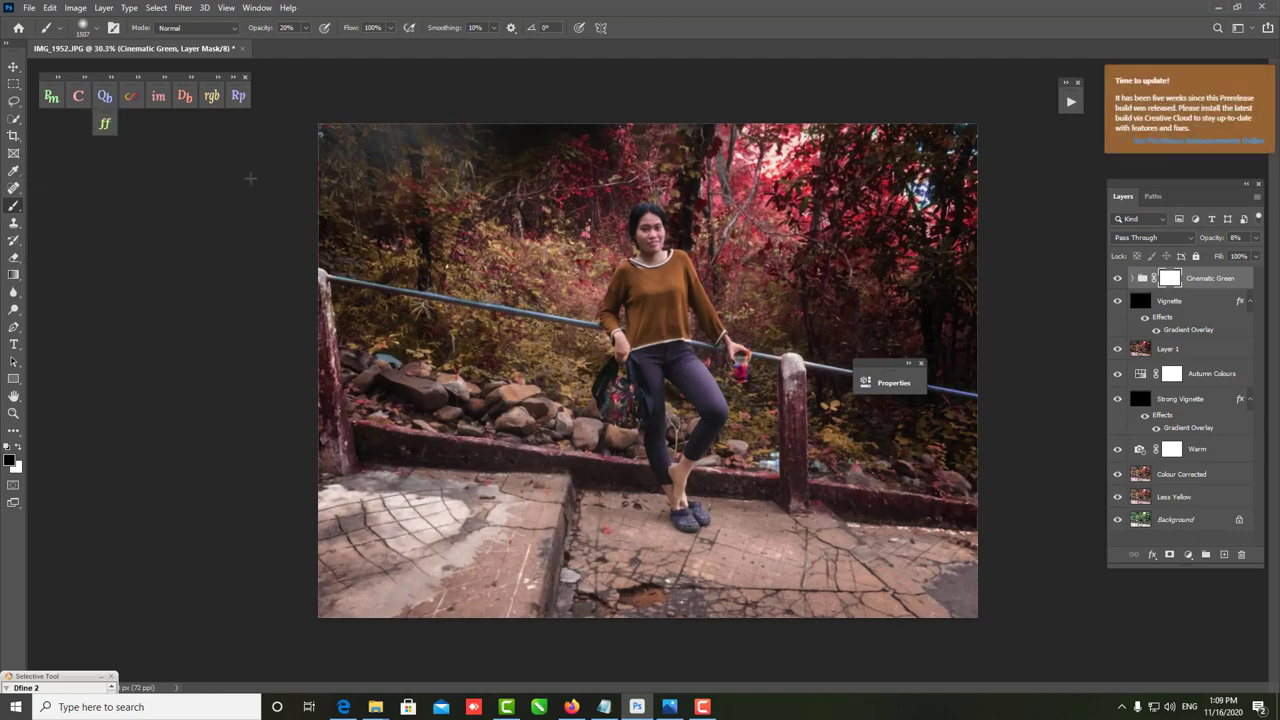
pyautogui.moveTo(640, 228); pyautogui.dragTo(646, 254)
pyautogui.moveTo(662, 252); pyautogui.dragTo(672, 252)
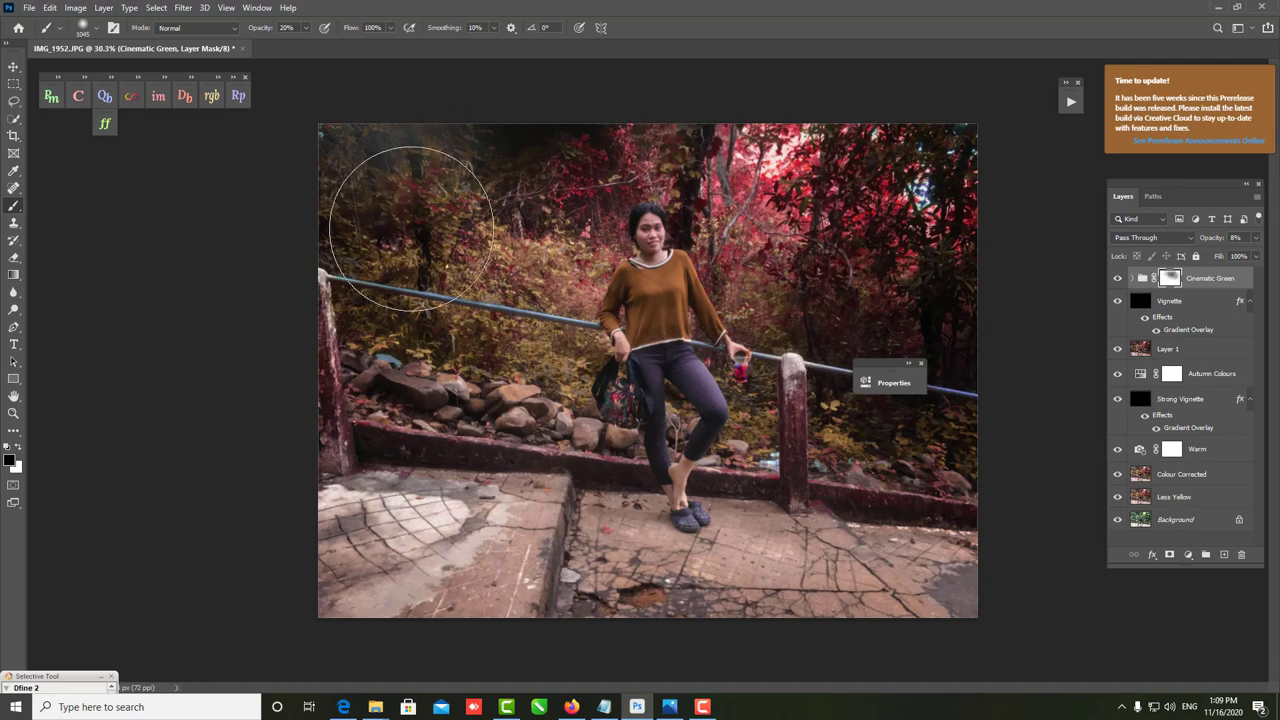
pyautogui.moveTo(411, 229)
pyautogui.mouseDown()
pyautogui.moveTo(829, 349)
pyautogui.moveTo(786, 343)
pyautogui.moveTo(894, 251)
pyautogui.mouseUp()
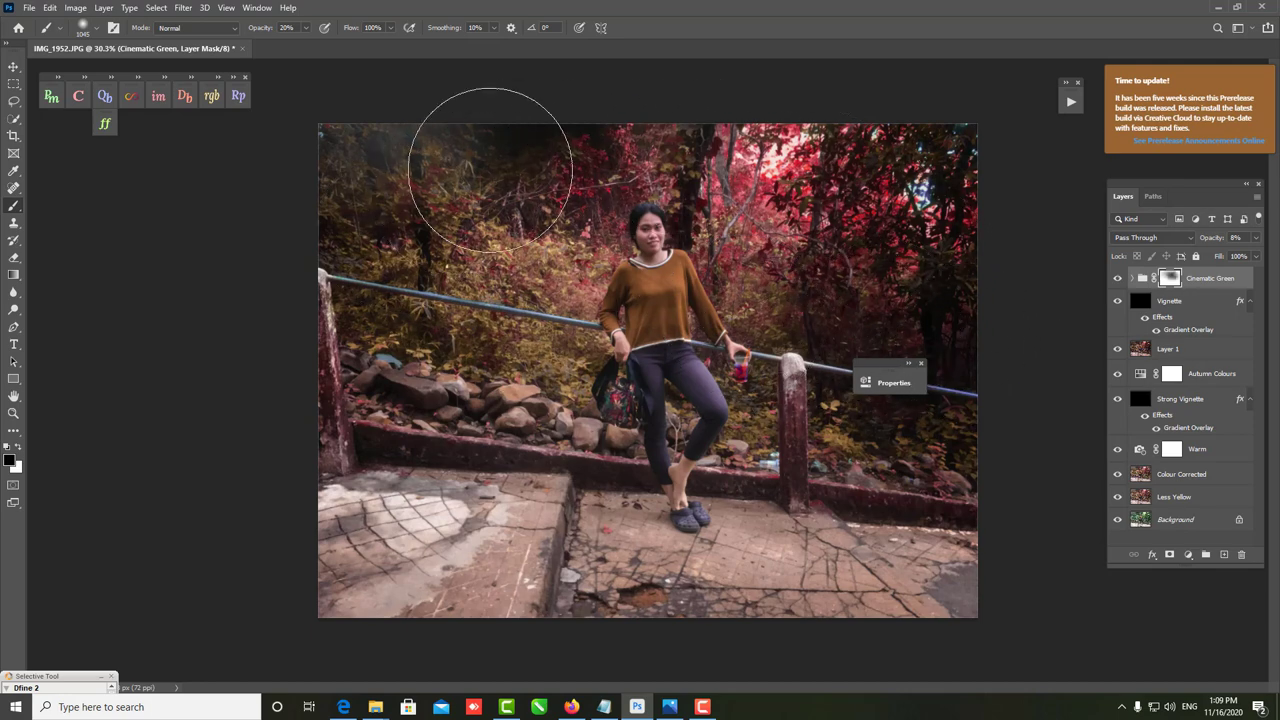
pyautogui.moveTo(490, 168)
pyautogui.mouseDown()
pyautogui.moveTo(914, 371)
pyautogui.moveTo(271, 386)
pyautogui.moveTo(920, 414)
pyautogui.moveTo(597, 340)
pyautogui.mouseUp()
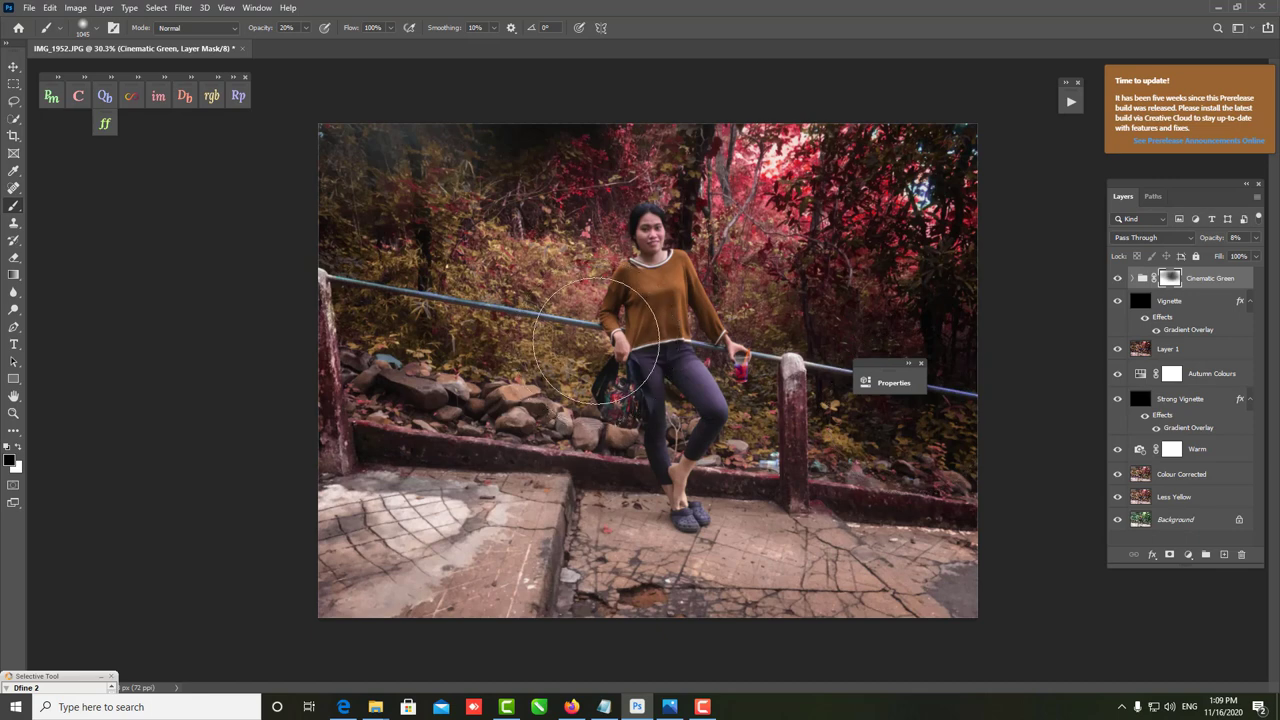
# - Stamp all visible layers into a new Layer 2 at the top of the stack
pyautogui.scroll(-1, 597, 340)
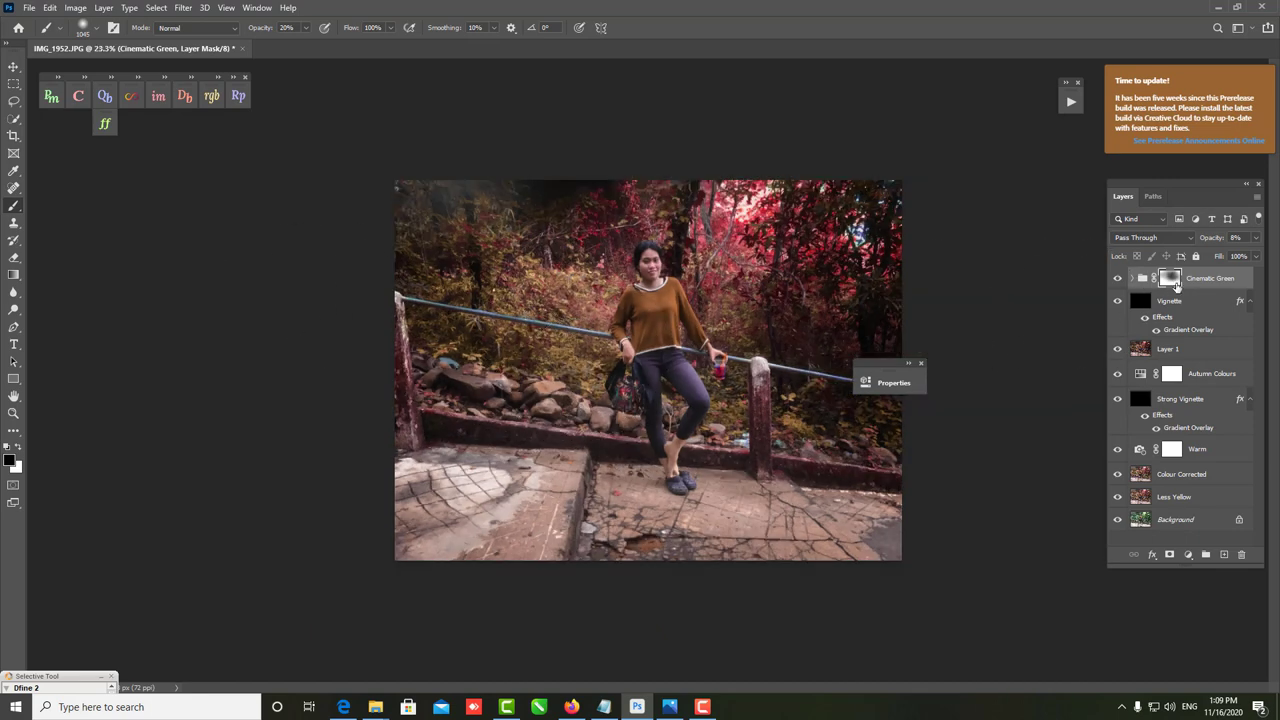
pyautogui.click(1212, 284)
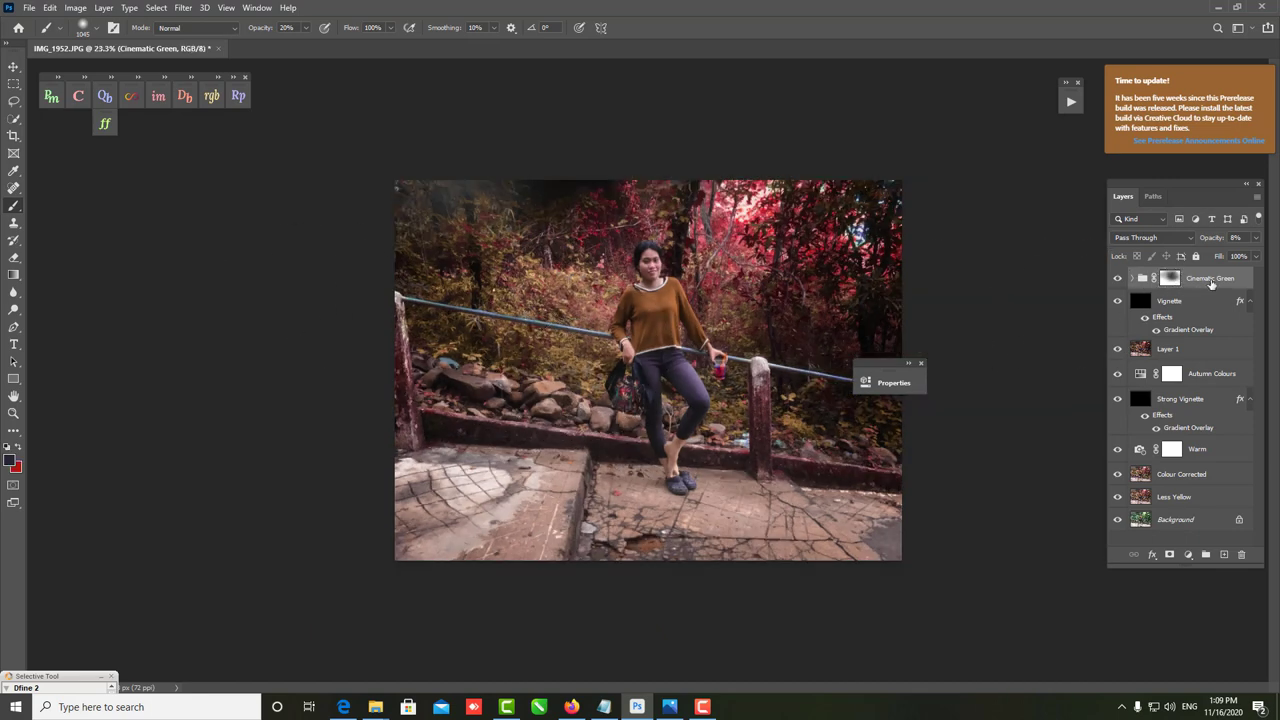
pyautogui.hotkey('ctrl', 'shift', 'alt', 'e')
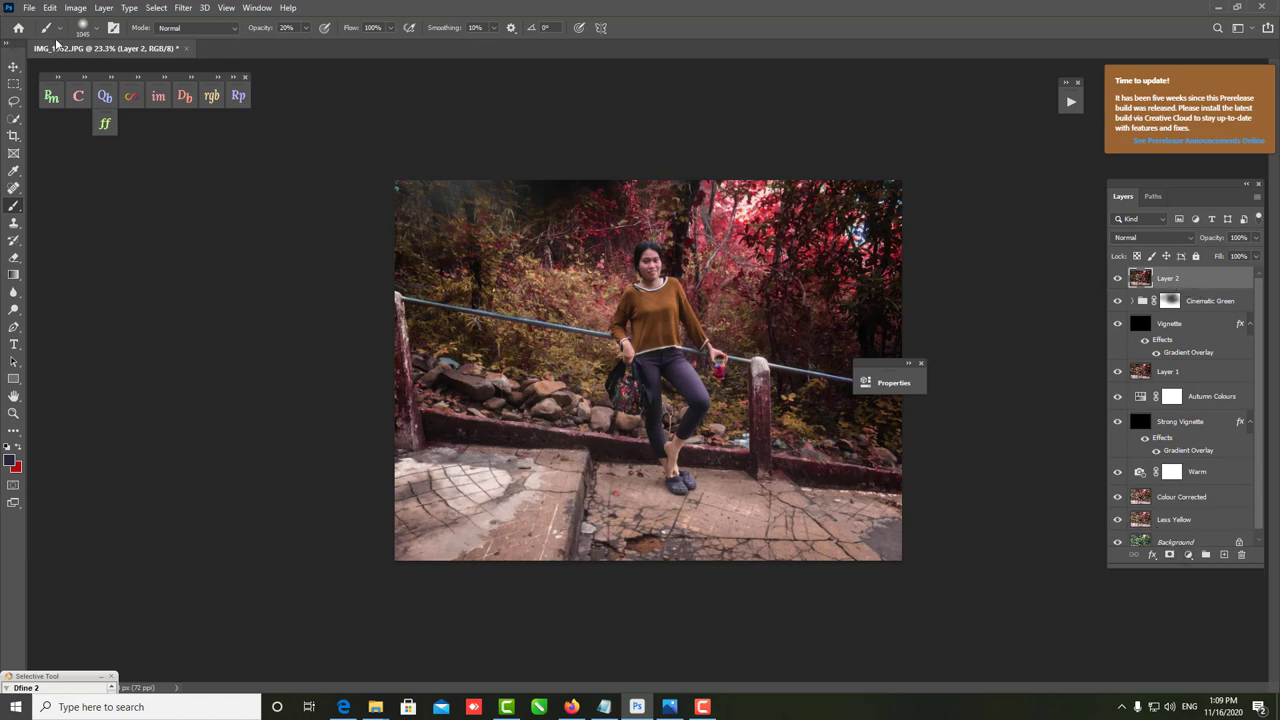
# - Launch Filter > Nik Collection > Color Efex Pro 4 on merged Layer 2
pyautogui.click(158, 8)
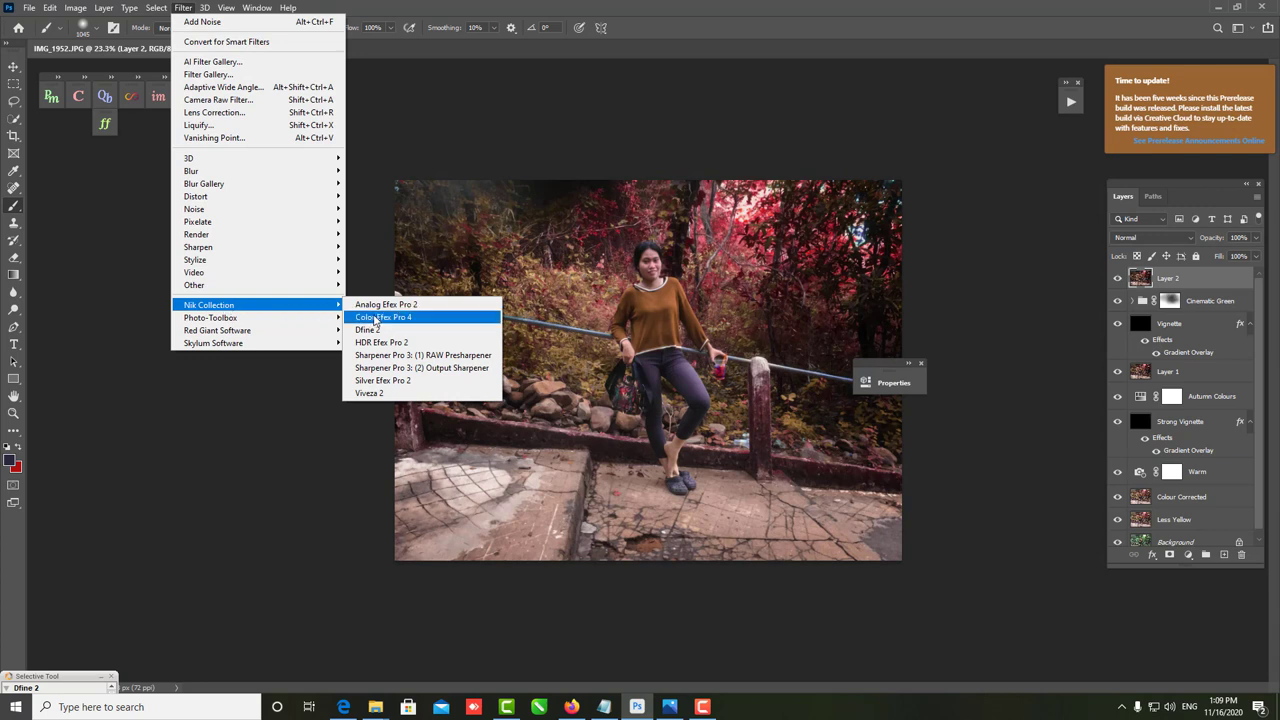
pyautogui.click(376, 318)
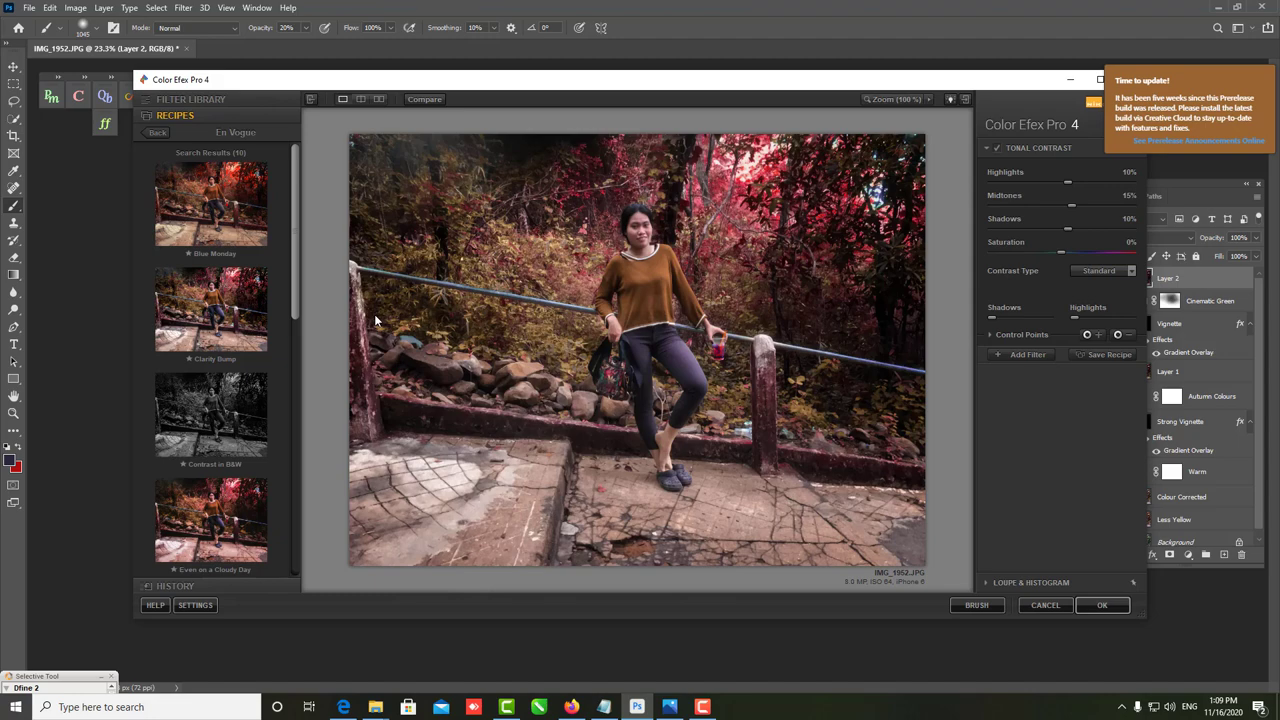
# - Apply Blue Monday with contrast 6%, saturation below -11% and lower soft contrast
pyautogui.click(223, 200)
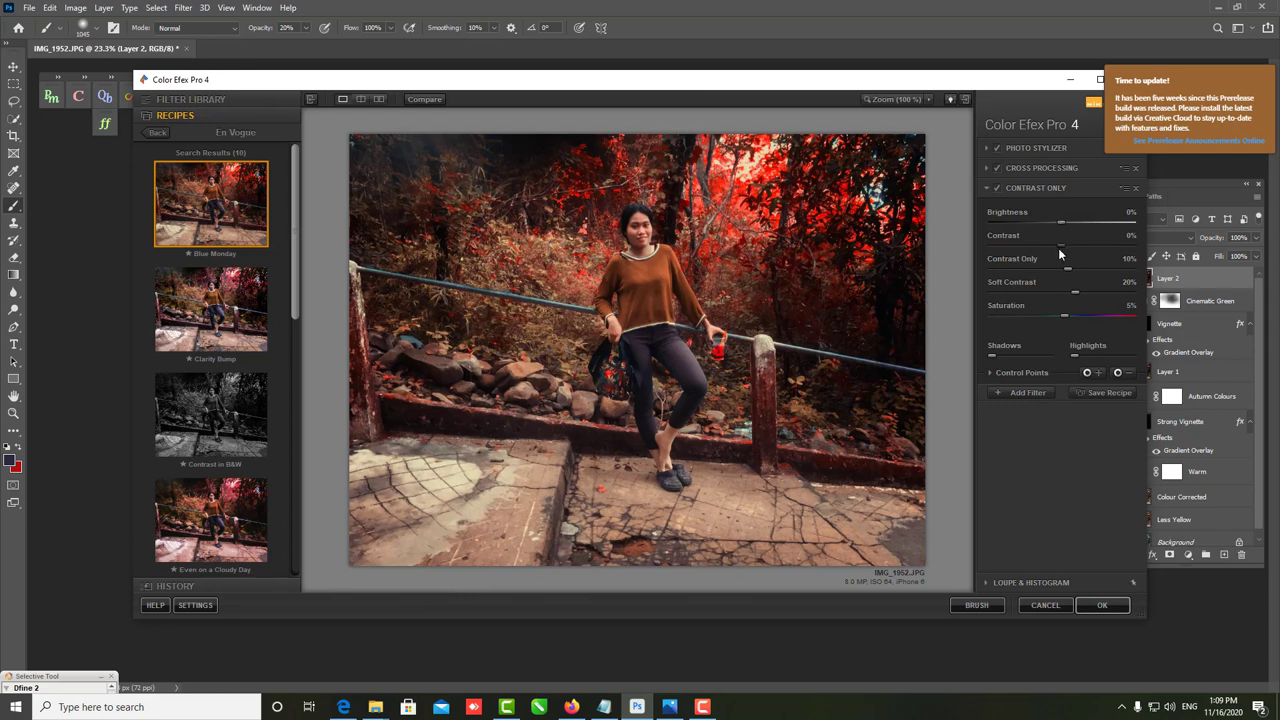
pyautogui.moveTo(1052, 246)
pyautogui.mouseDown()
pyautogui.moveTo(1034, 248)
pyautogui.moveTo(1066, 246)
pyautogui.mouseUp()
pyautogui.moveTo(1072, 314); pyautogui.dragTo(1055, 318)
pyautogui.moveTo(1097, 313); pyautogui.dragTo(1062, 313)
pyautogui.moveTo(1076, 292); pyautogui.dragTo(1047, 293)
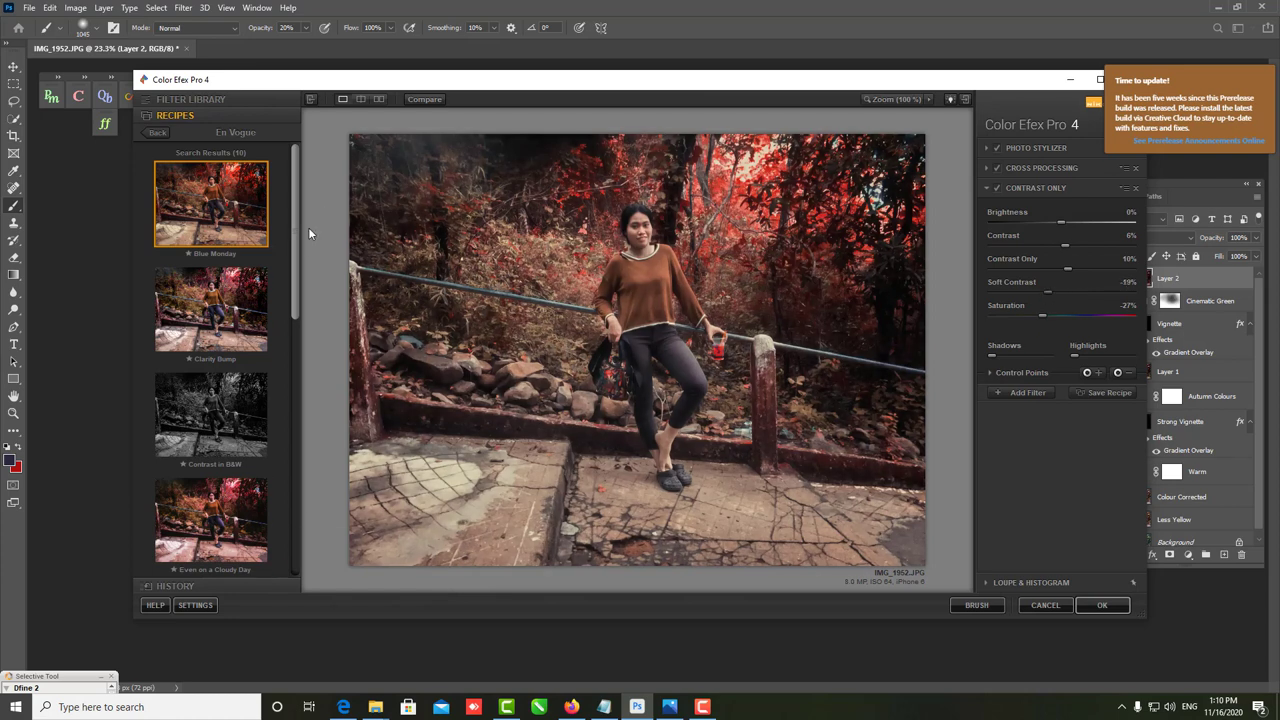
# - Try the Lavender recipe, then move on to Red Rocks in the recipe list
pyautogui.moveTo(296, 255); pyautogui.dragTo(299, 409)
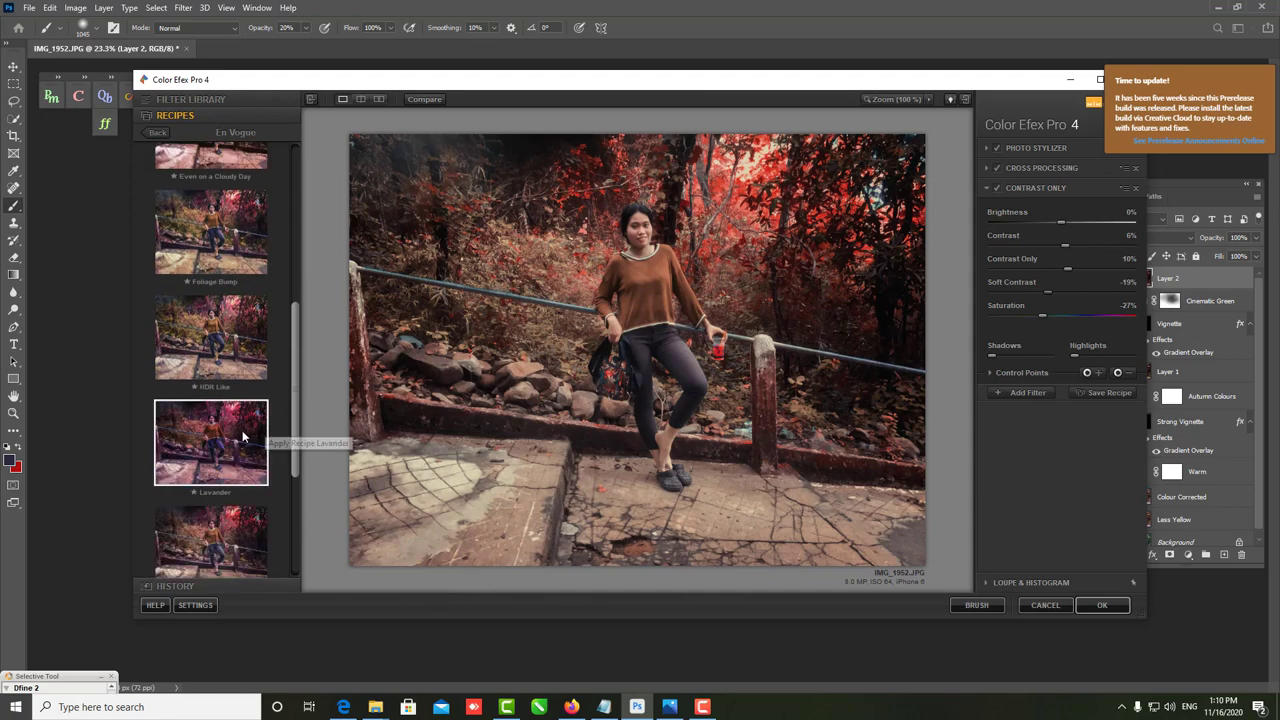
pyautogui.click(210, 560)
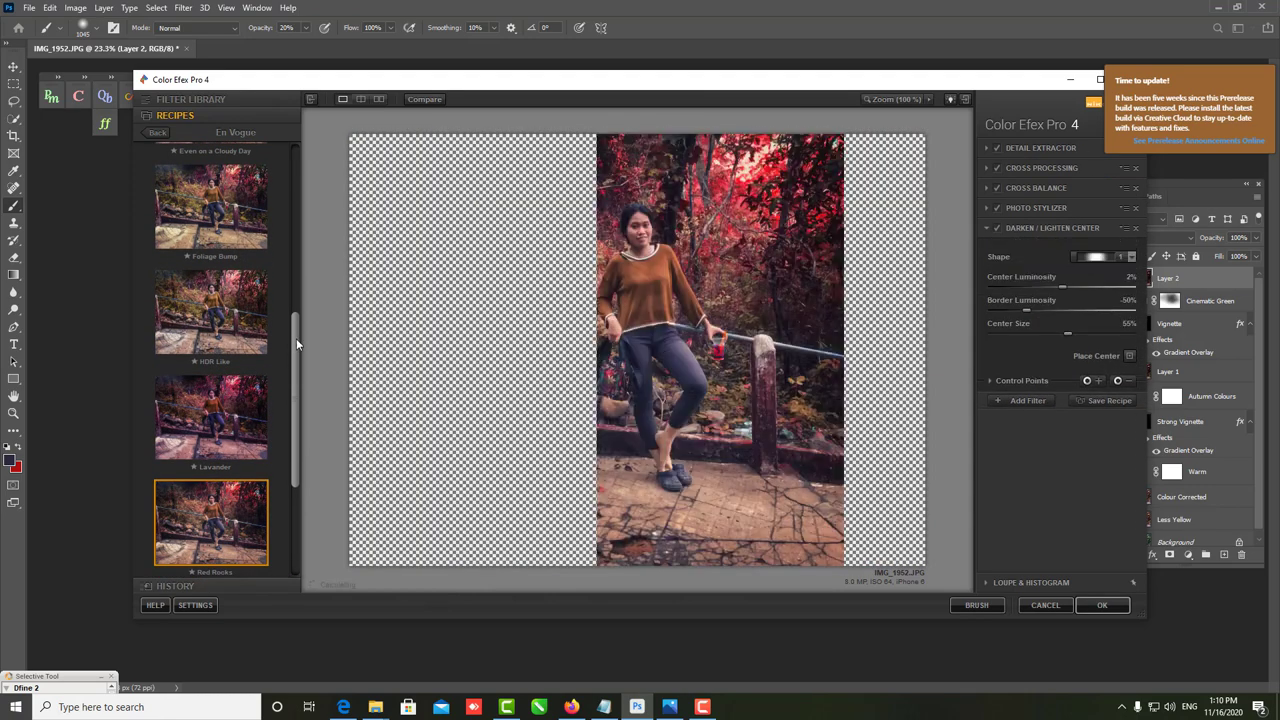
pyautogui.moveTo(296, 338); pyautogui.dragTo(297, 530)
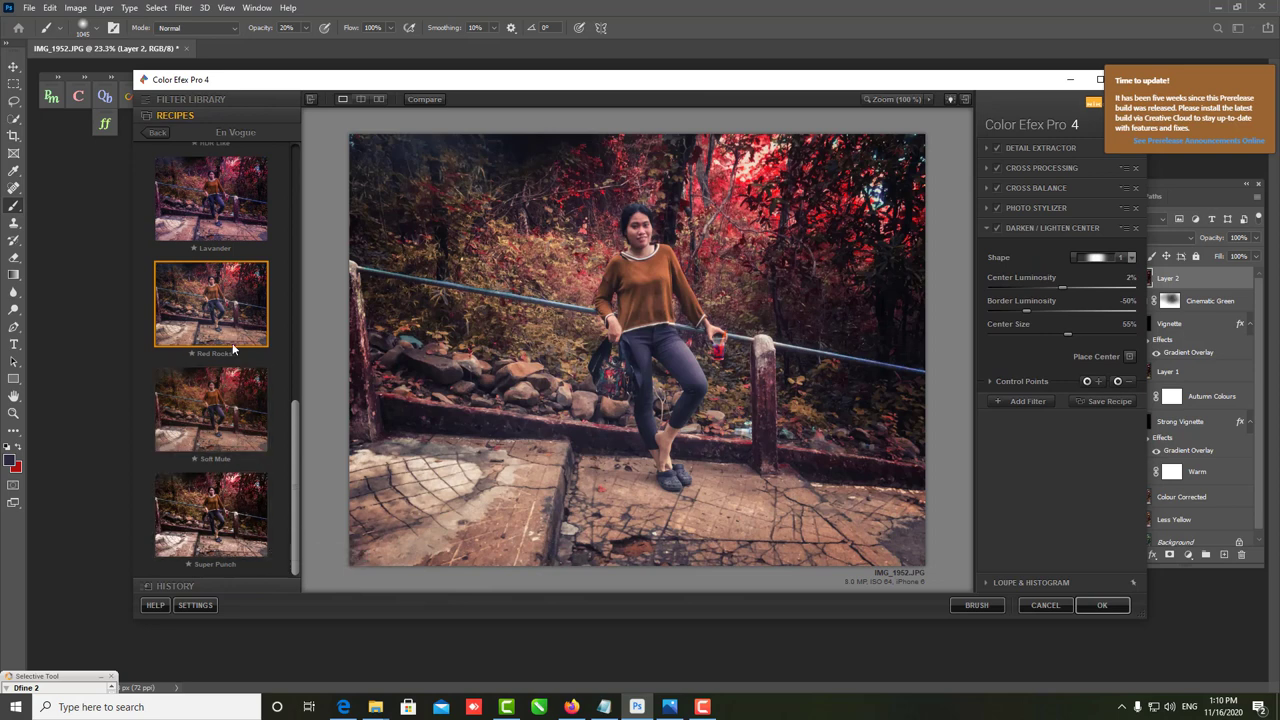
pyautogui.scroll(2, 236, 330)
pyautogui.moveTo(291, 410); pyautogui.dragTo(282, 195)
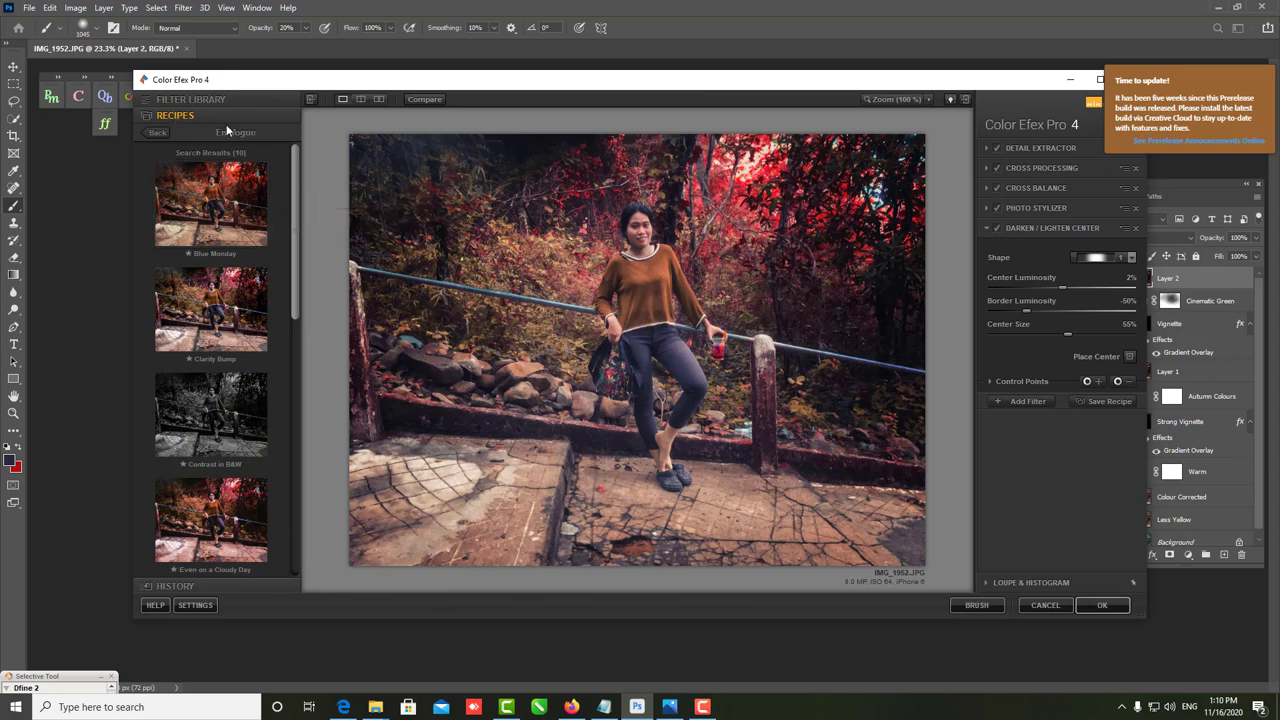
# - Show the full filter library and try Bi-Color, Brilliance / Warmth, Color Stylizer and Colorize
pyautogui.click(194, 101)
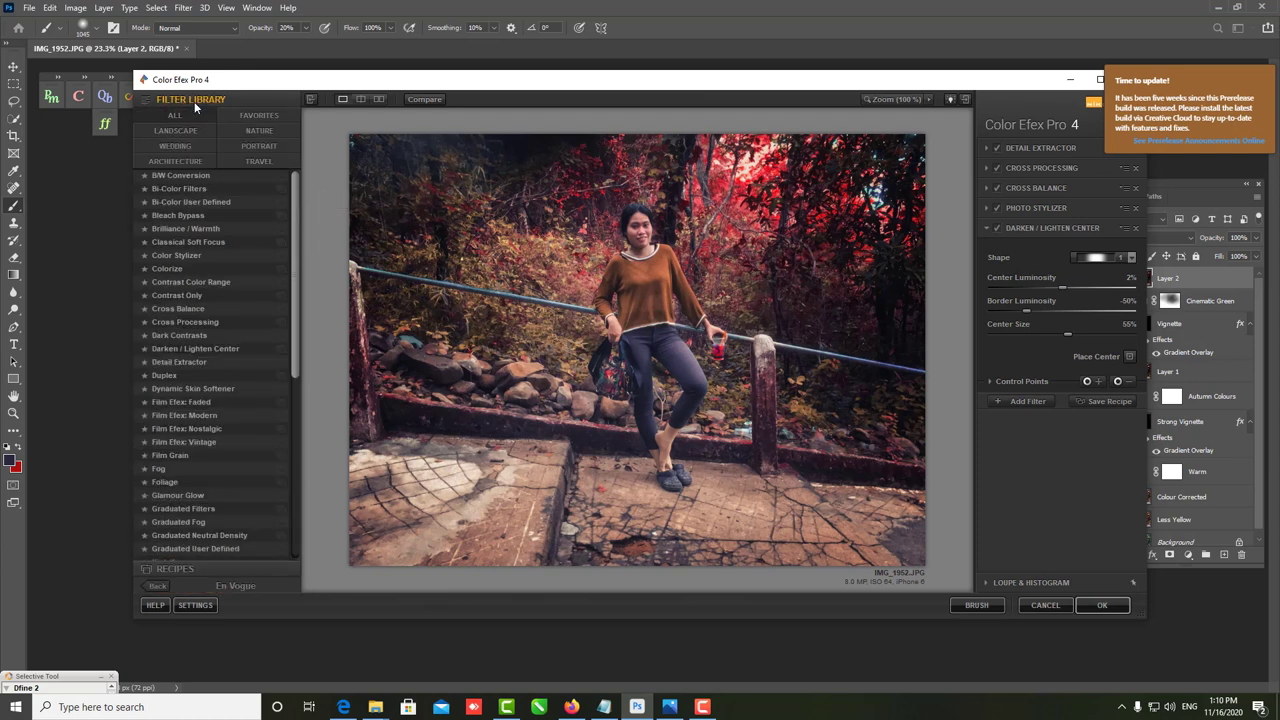
pyautogui.click(182, 188)
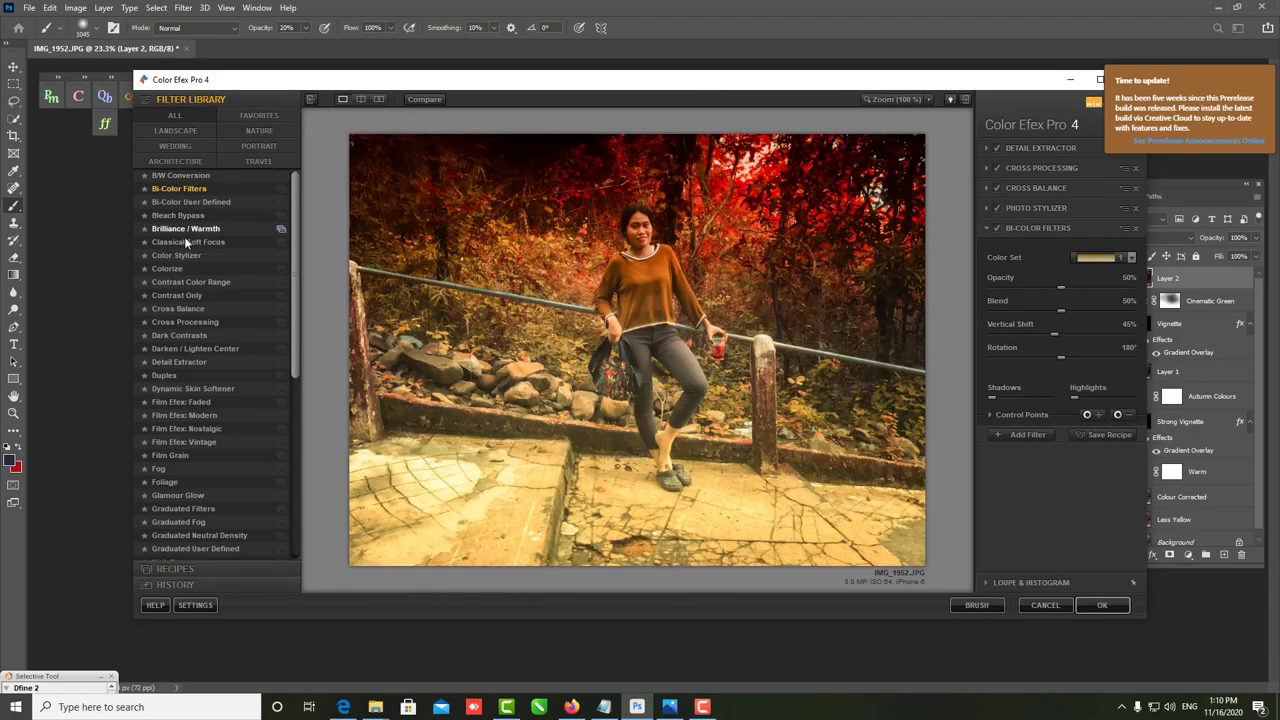
pyautogui.click(184, 229)
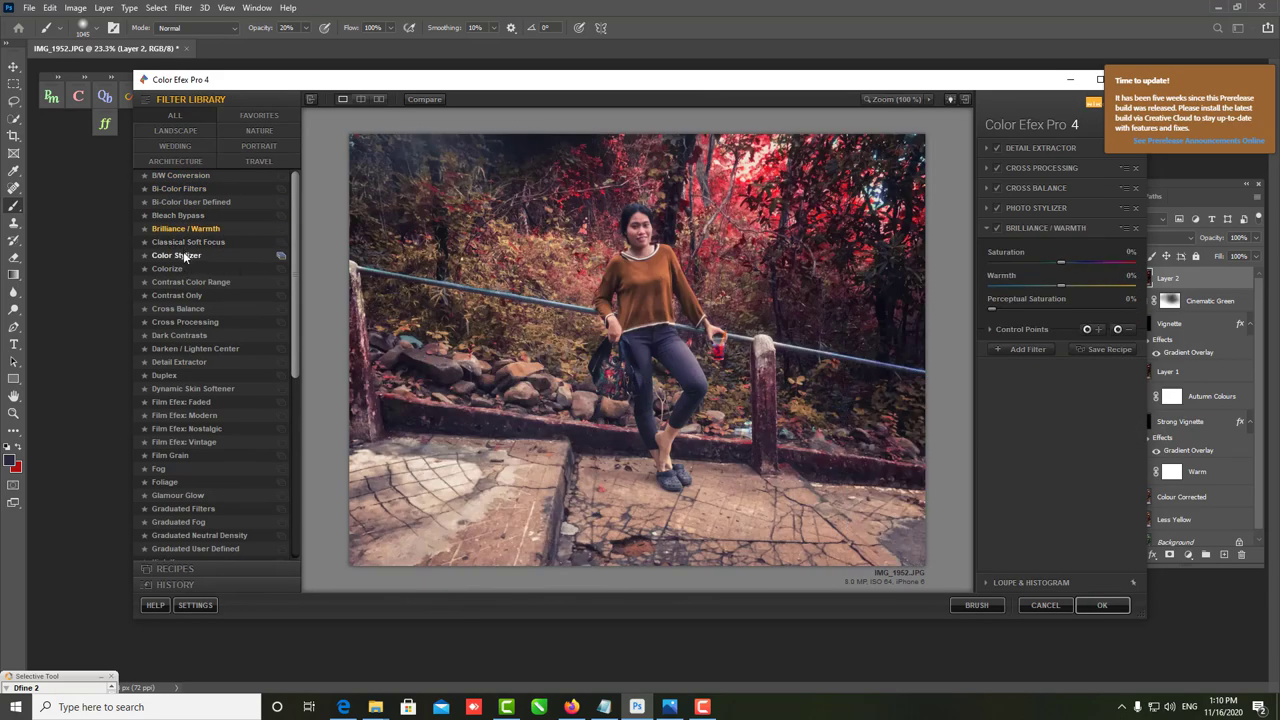
pyautogui.click(183, 254)
pyautogui.click(179, 268)
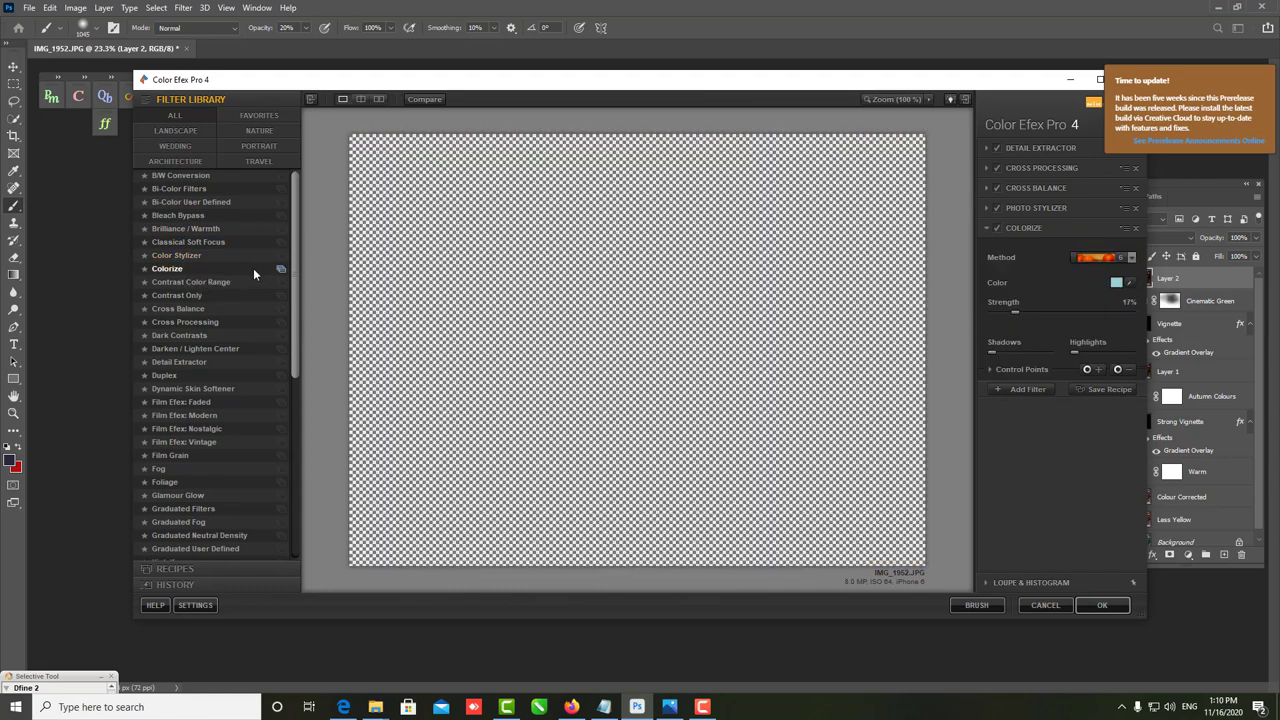
pyautogui.scroll(-2, 299, 290)
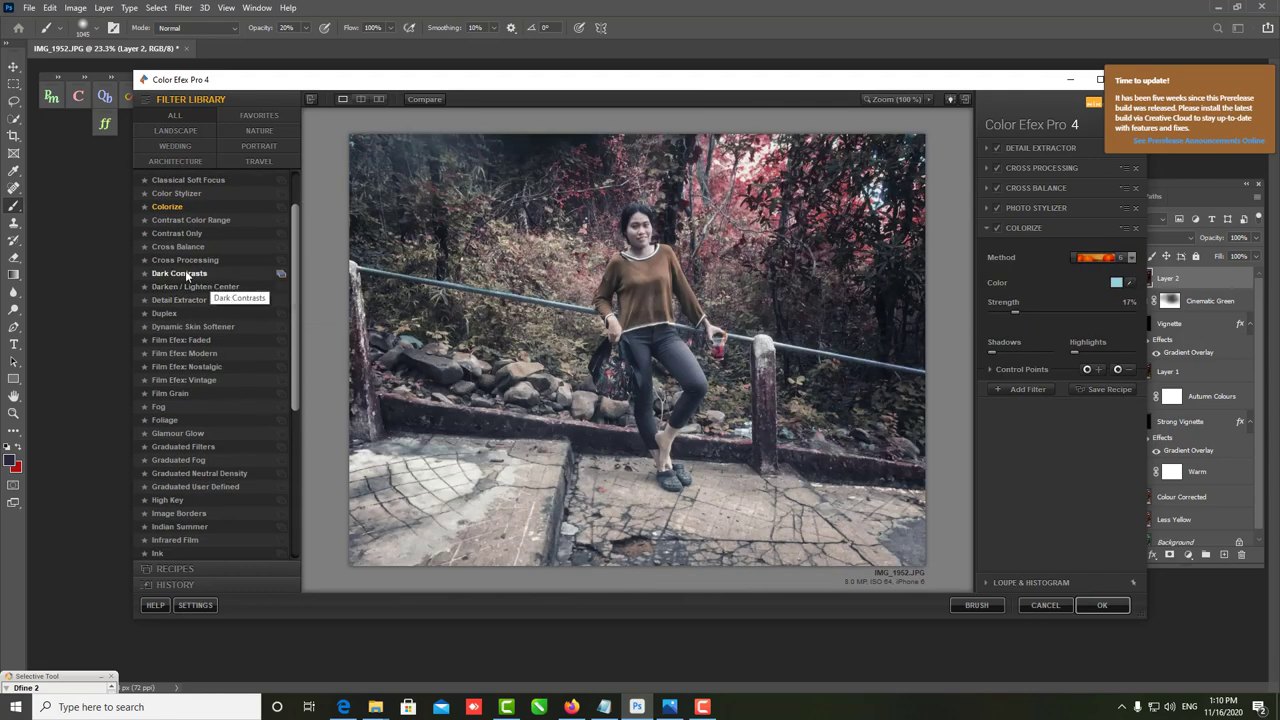
# - Try Dark Contrasts and Cross Processing, then settle on Fog at 0% intensity
pyautogui.click(186, 274)
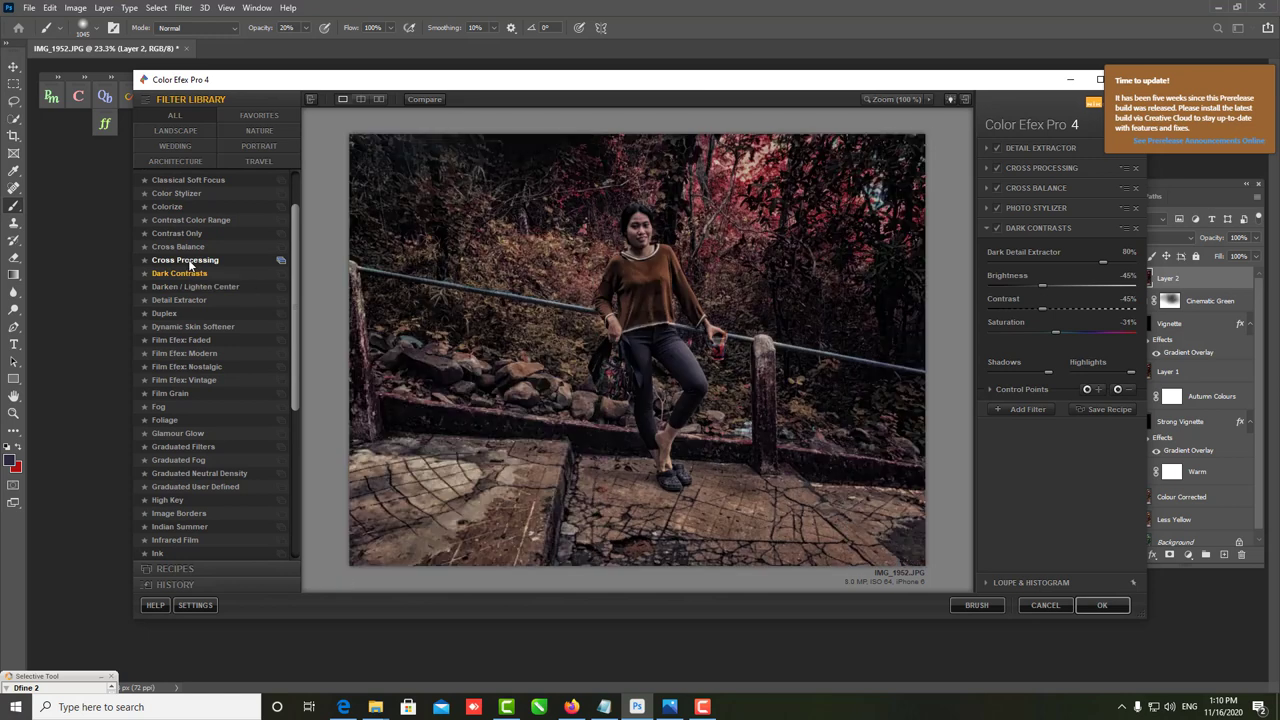
pyautogui.click(189, 263)
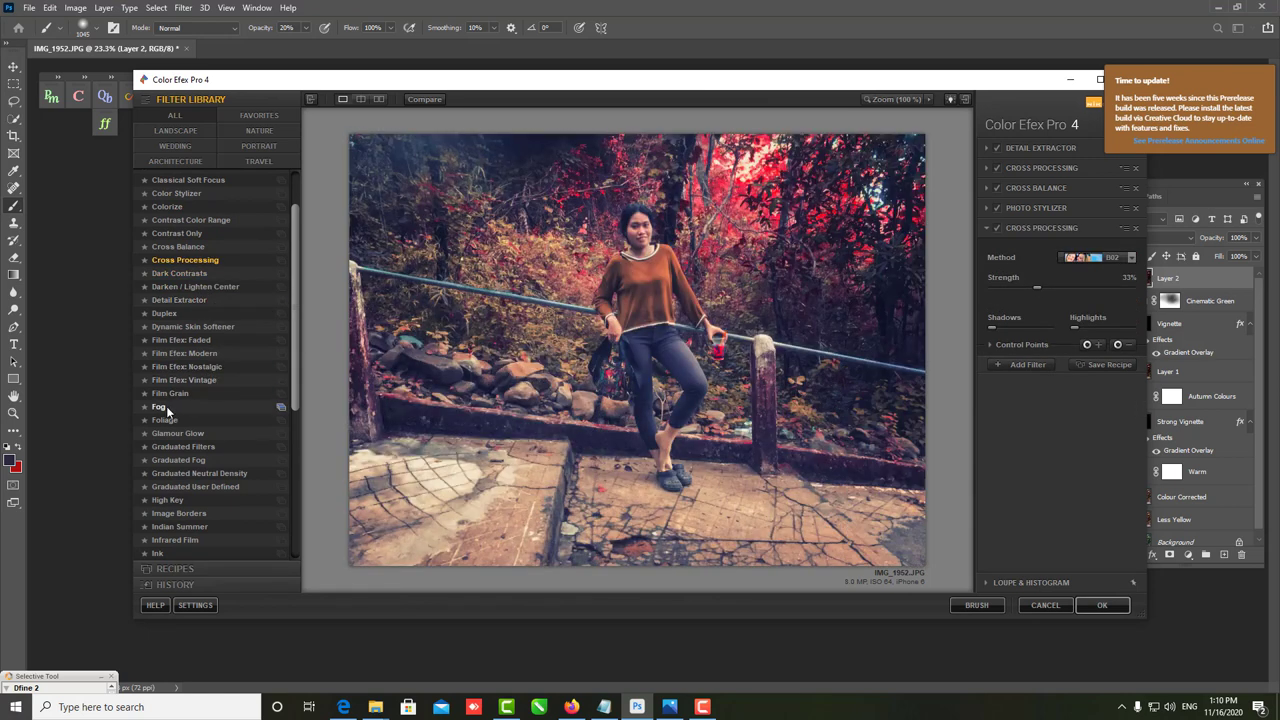
pyautogui.click(166, 408)
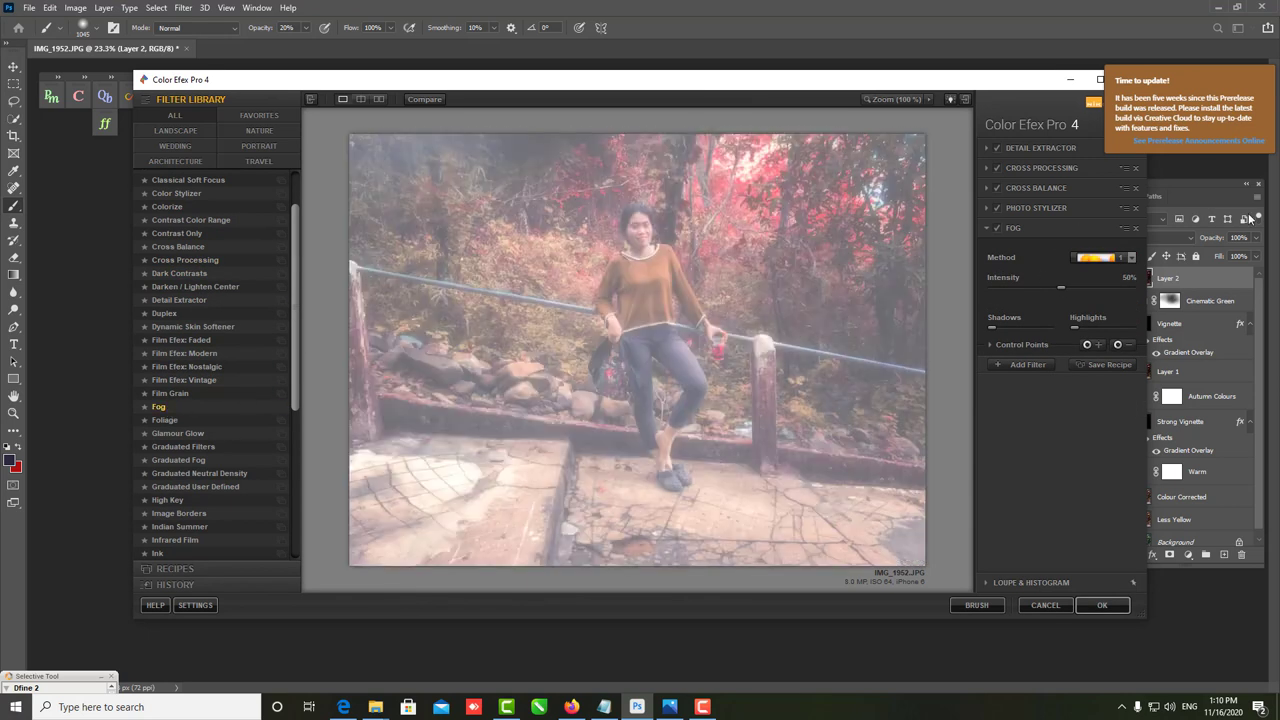
pyautogui.moveTo(1058, 288); pyautogui.dragTo(998, 285)
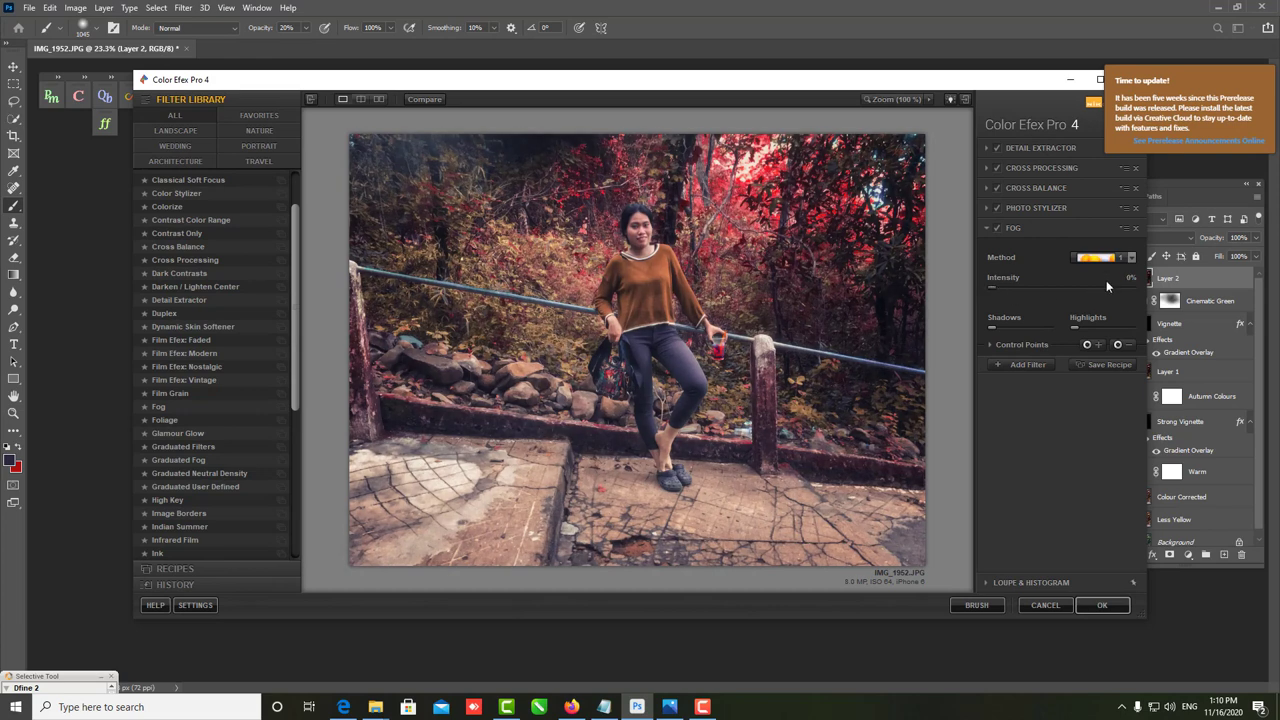
# - Check the fog methods, then try Vignette and Sunlight in place of Fog
pyautogui.click(1131, 258)
pyautogui.scroll(-3, 245, 425)
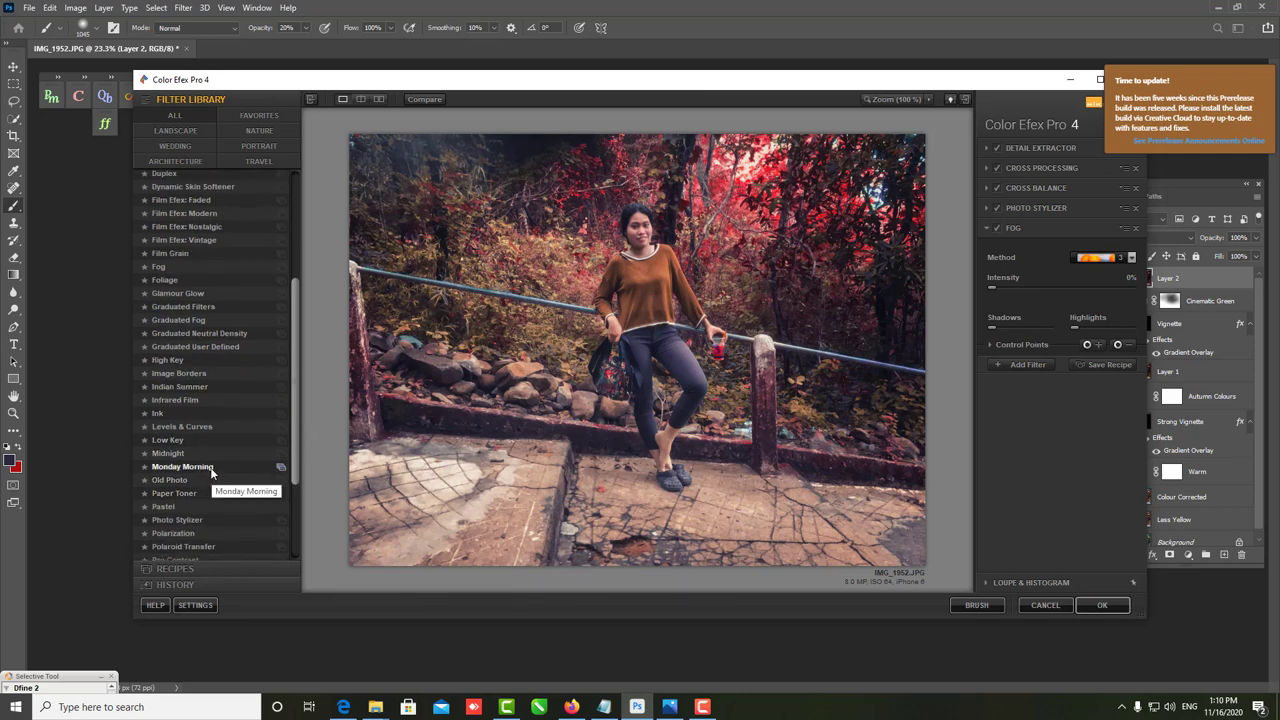
pyautogui.scroll(-1, 211, 480)
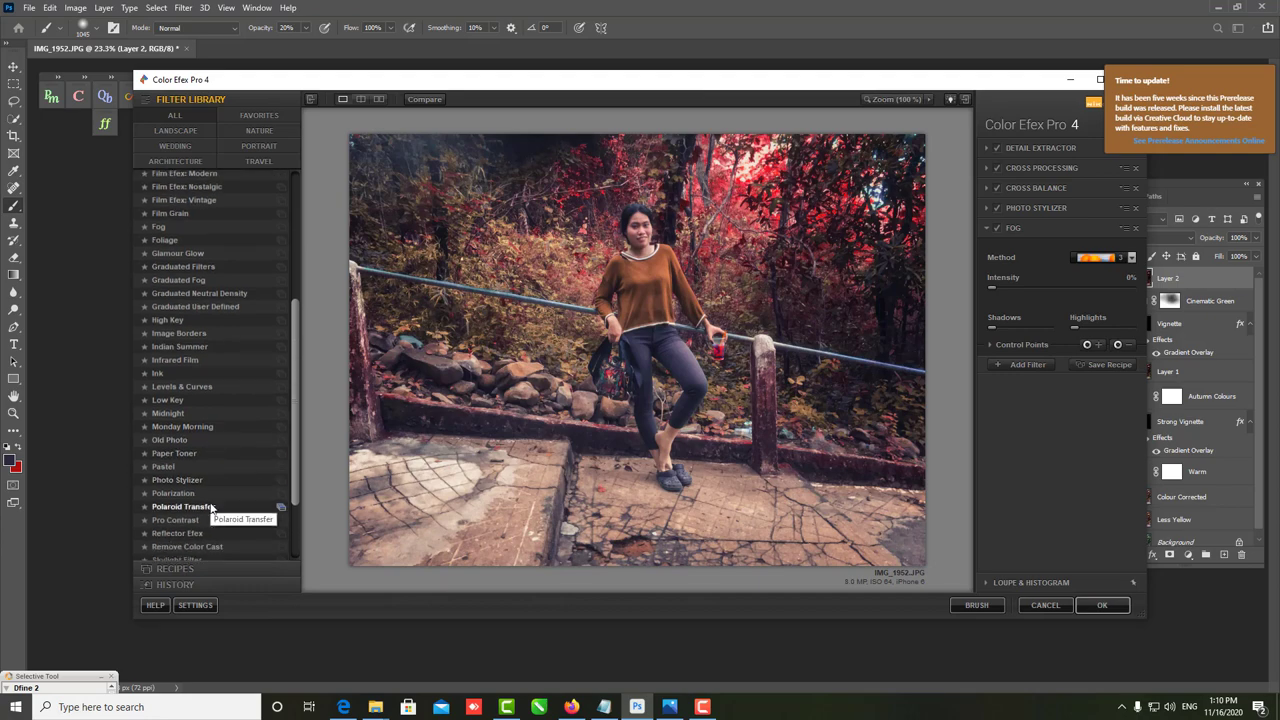
pyautogui.scroll(-2, 213, 517)
pyautogui.scroll(-1, 212, 521)
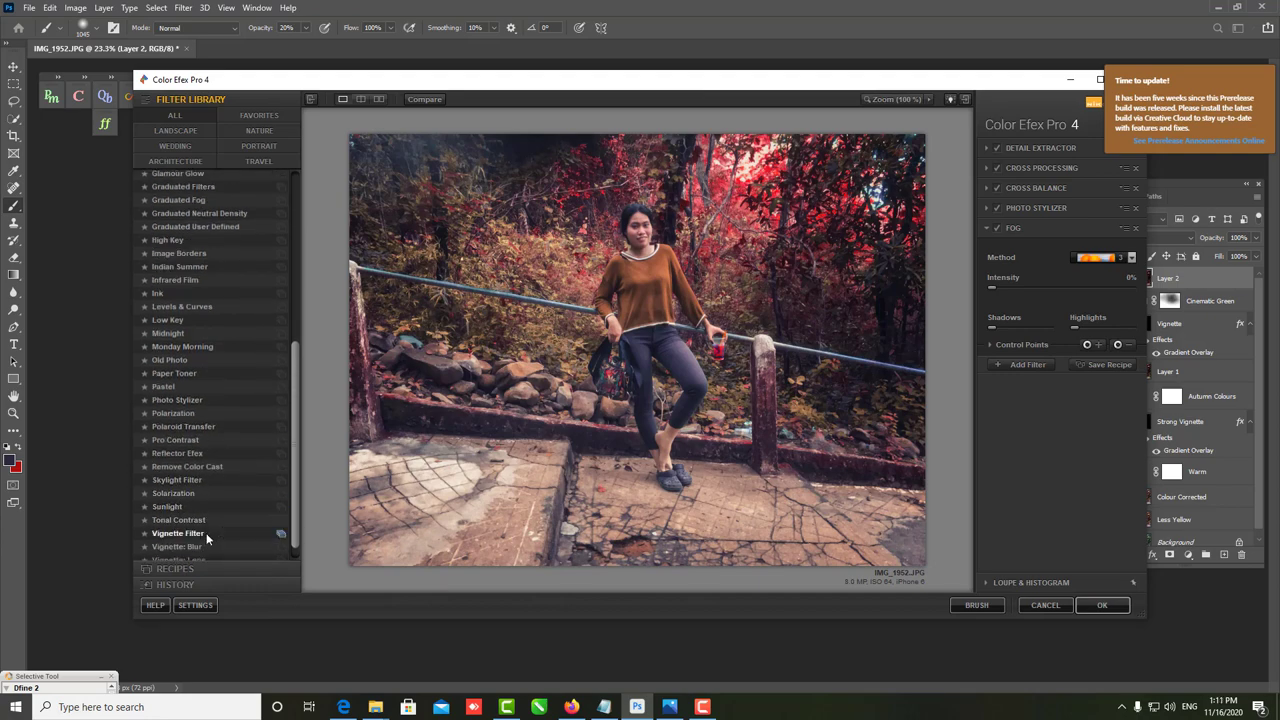
pyautogui.click(207, 535)
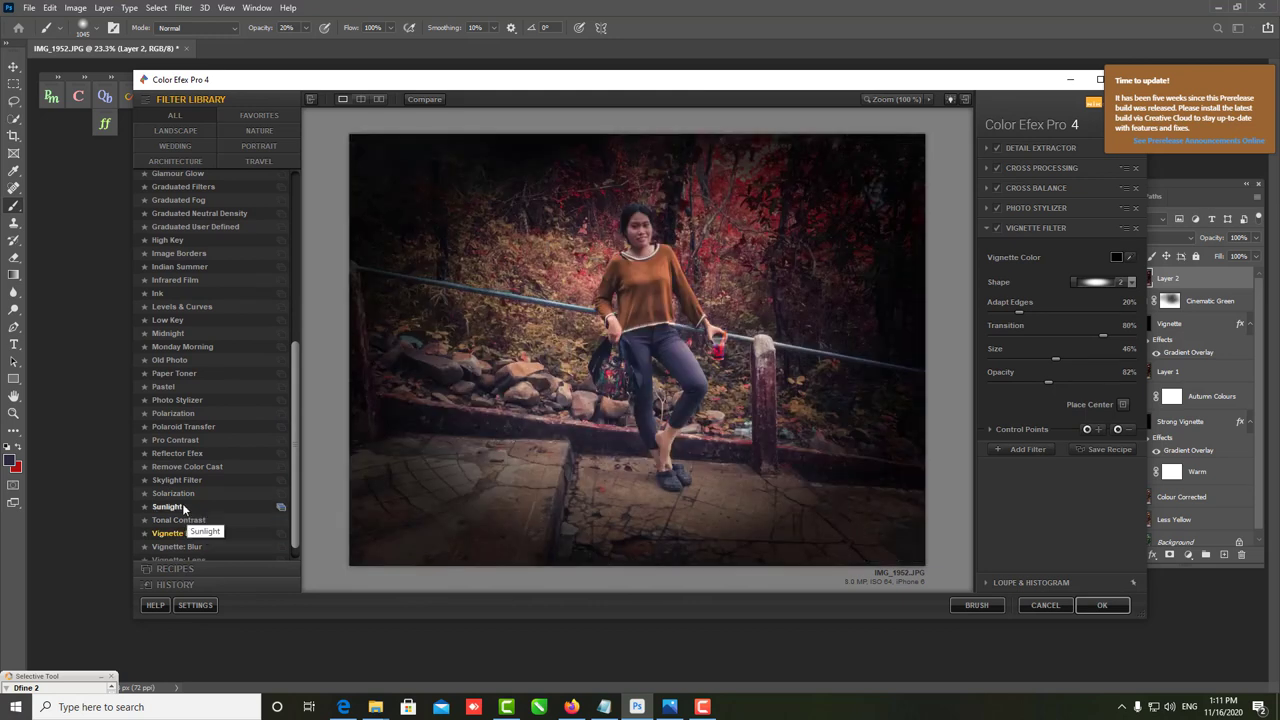
pyautogui.click(183, 507)
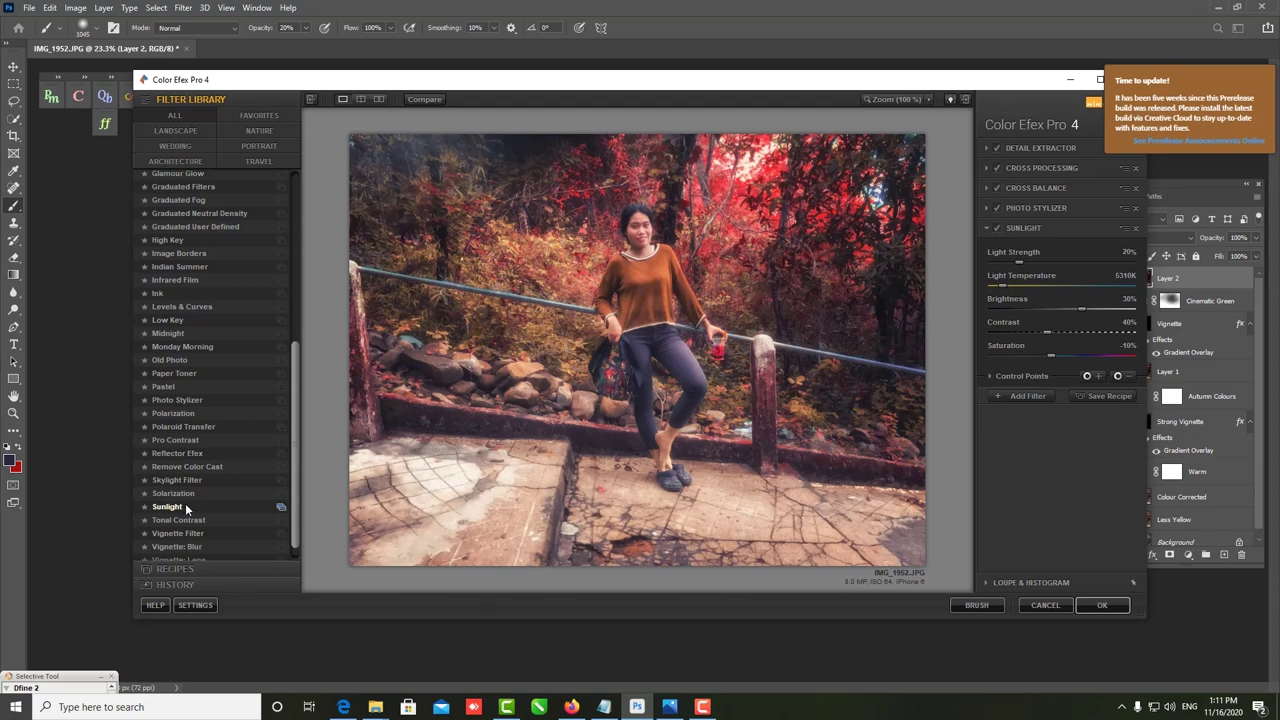
# - Browse the filter library and try the Midnight and Low Key filters
pyautogui.scroll(-1, 212, 420)
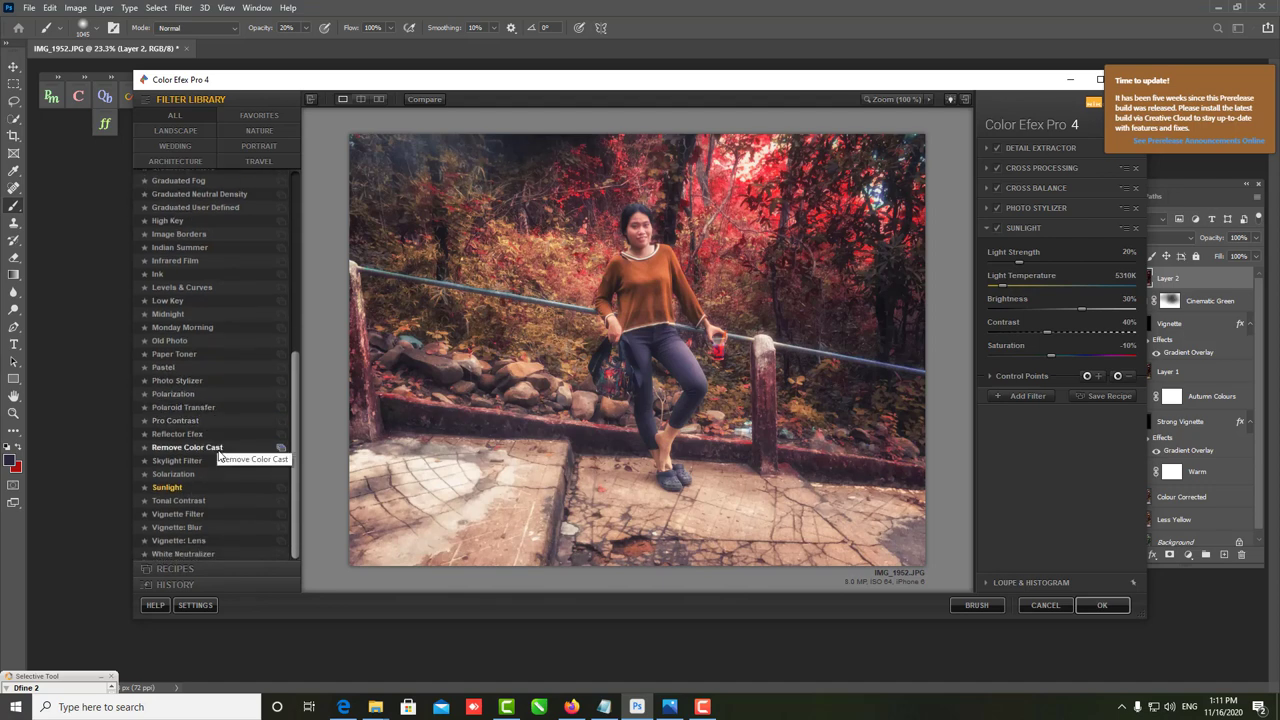
pyautogui.scroll(1, 220, 440)
pyautogui.scroll(3, 222, 392)
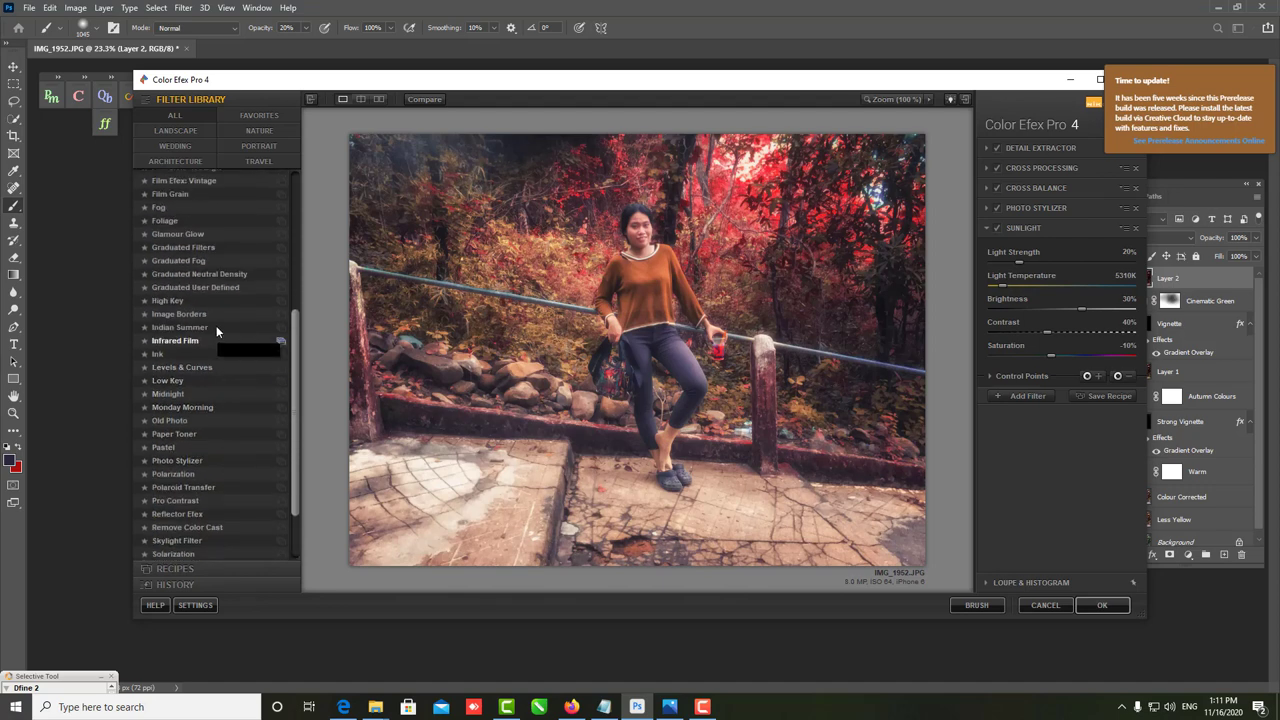
pyautogui.scroll(3, 216, 312)
pyautogui.scroll(2, 217, 306)
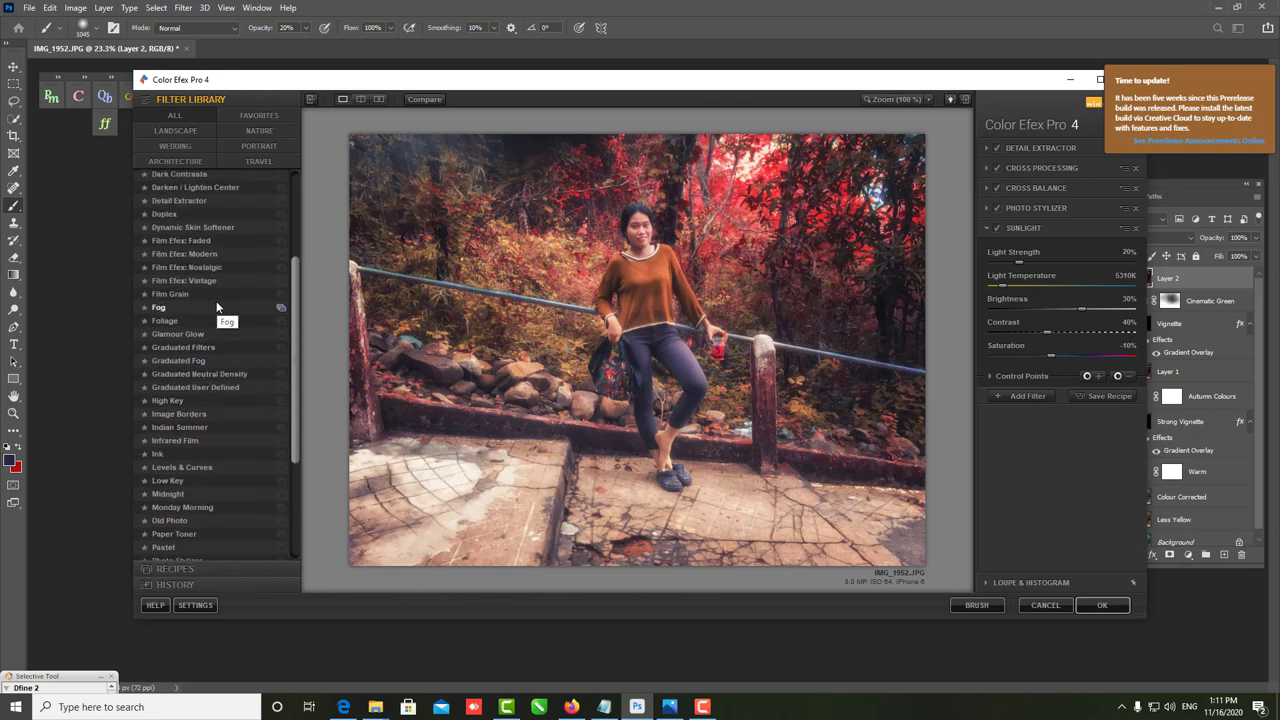
pyautogui.scroll(1, 217, 304)
pyautogui.scroll(2, 257, 312)
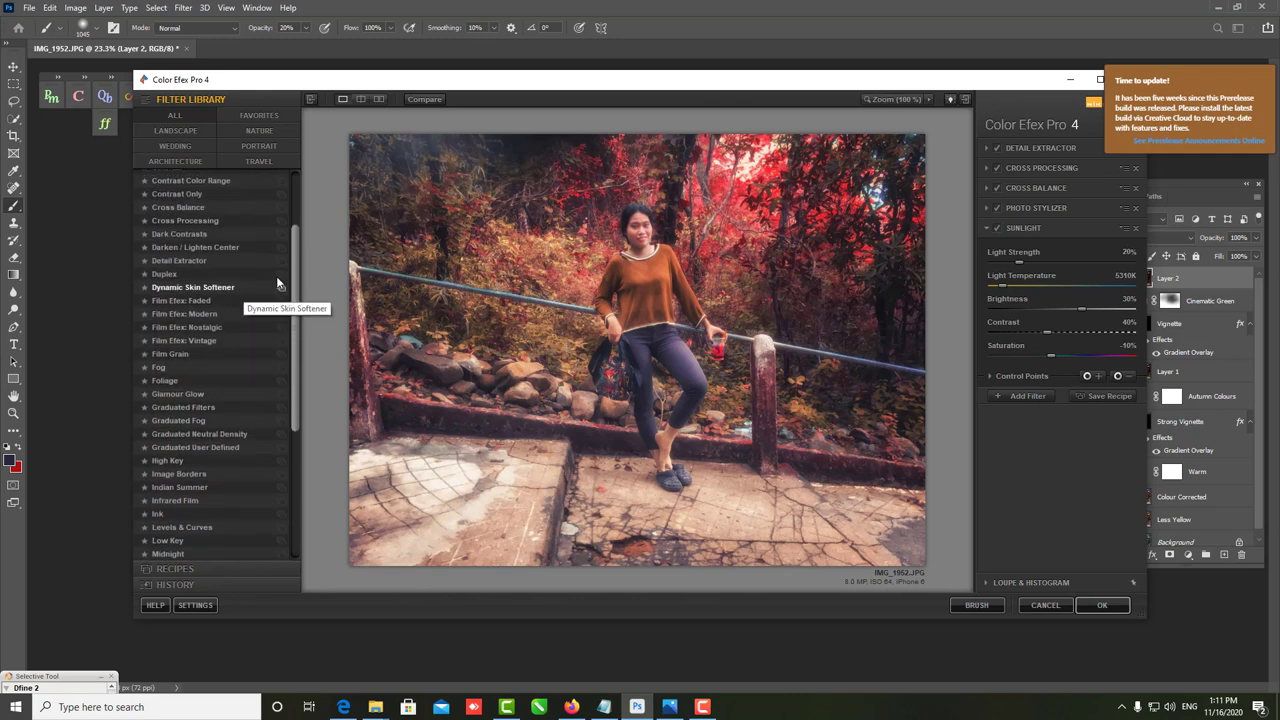
pyautogui.moveTo(296, 252); pyautogui.dragTo(305, 488)
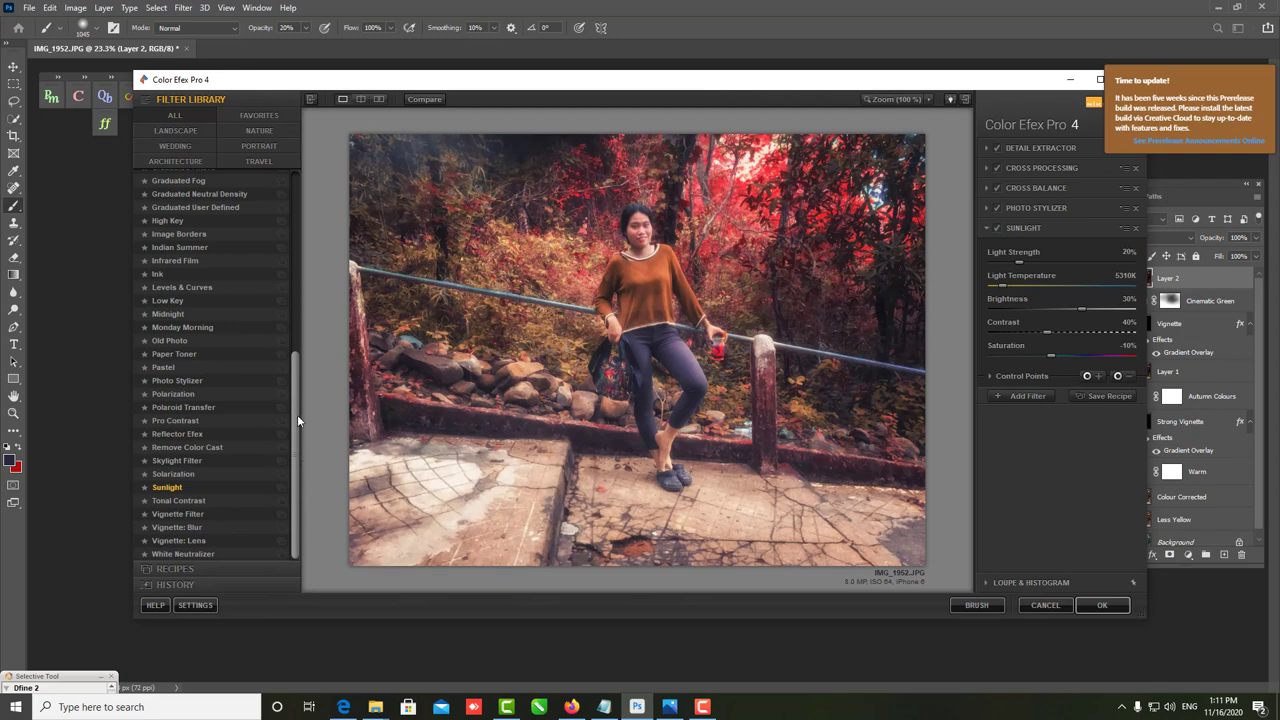
pyautogui.moveTo(291, 407); pyautogui.dragTo(294, 381)
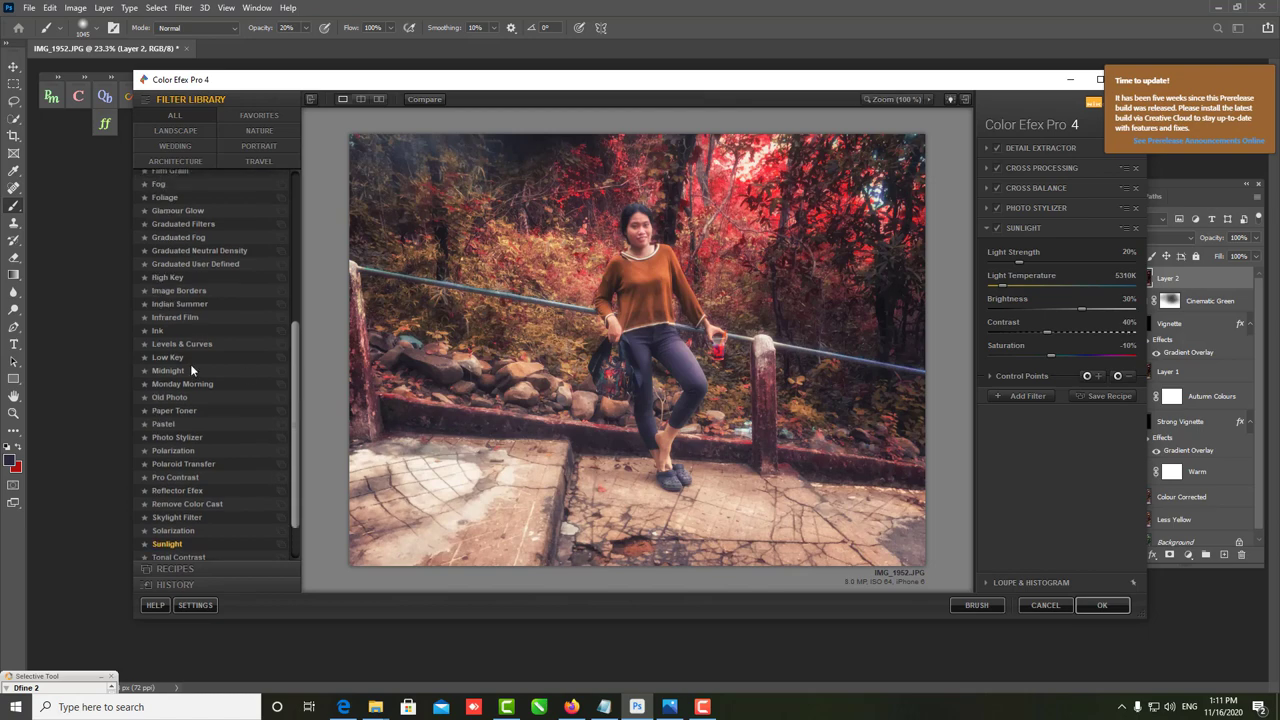
pyautogui.click(169, 370)
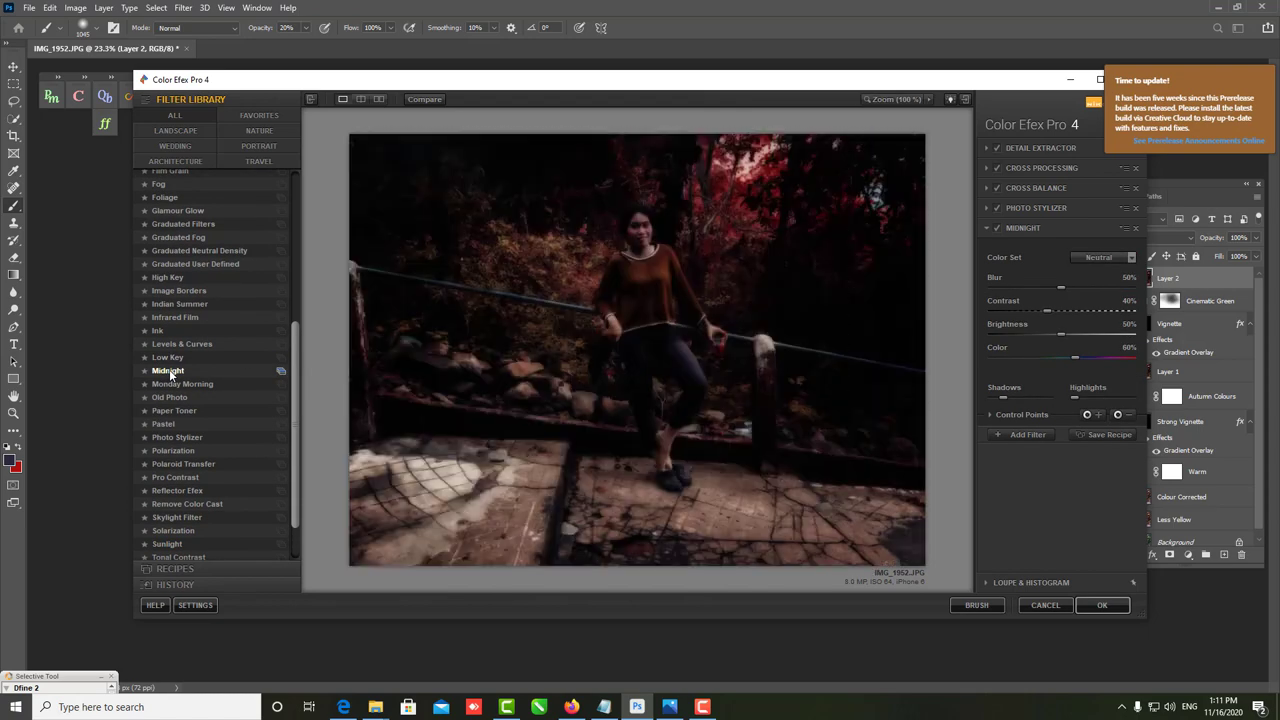
pyautogui.click(188, 357)
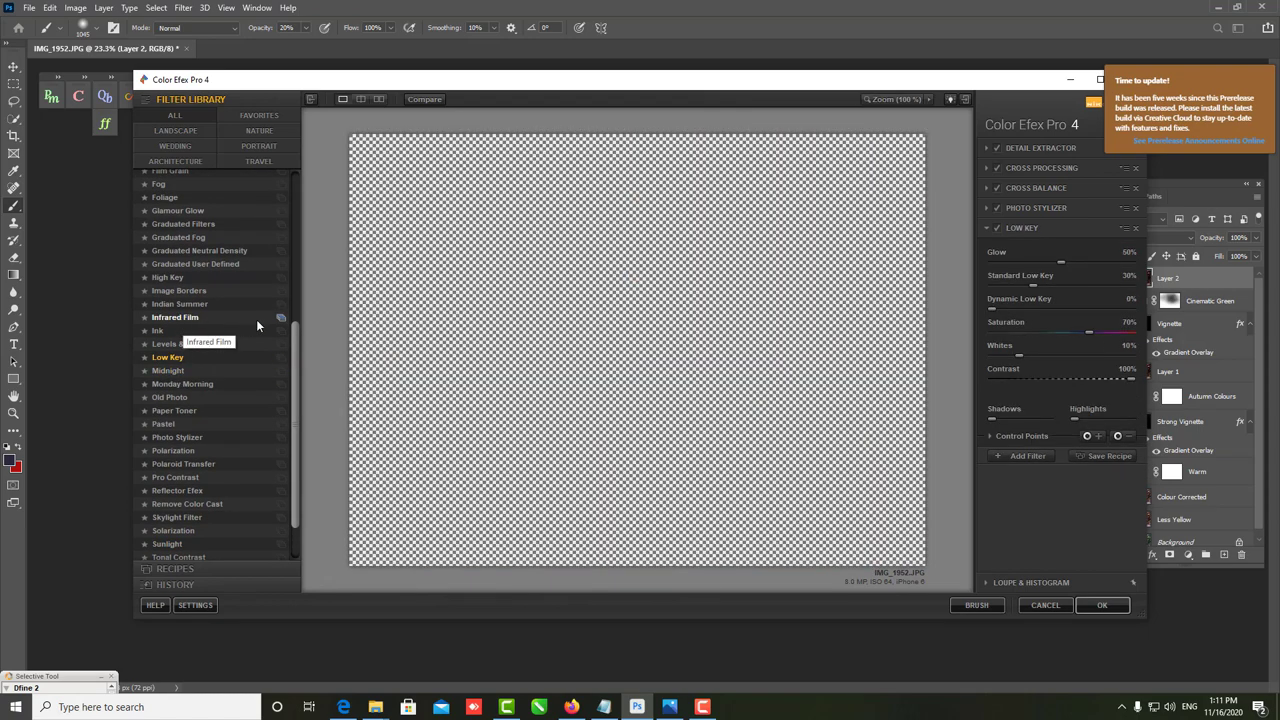
# - Try Dark Contrasts, switch to Remove Color Cast and list only the Wedding filters
pyautogui.moveTo(296, 330); pyautogui.dragTo(293, 166)
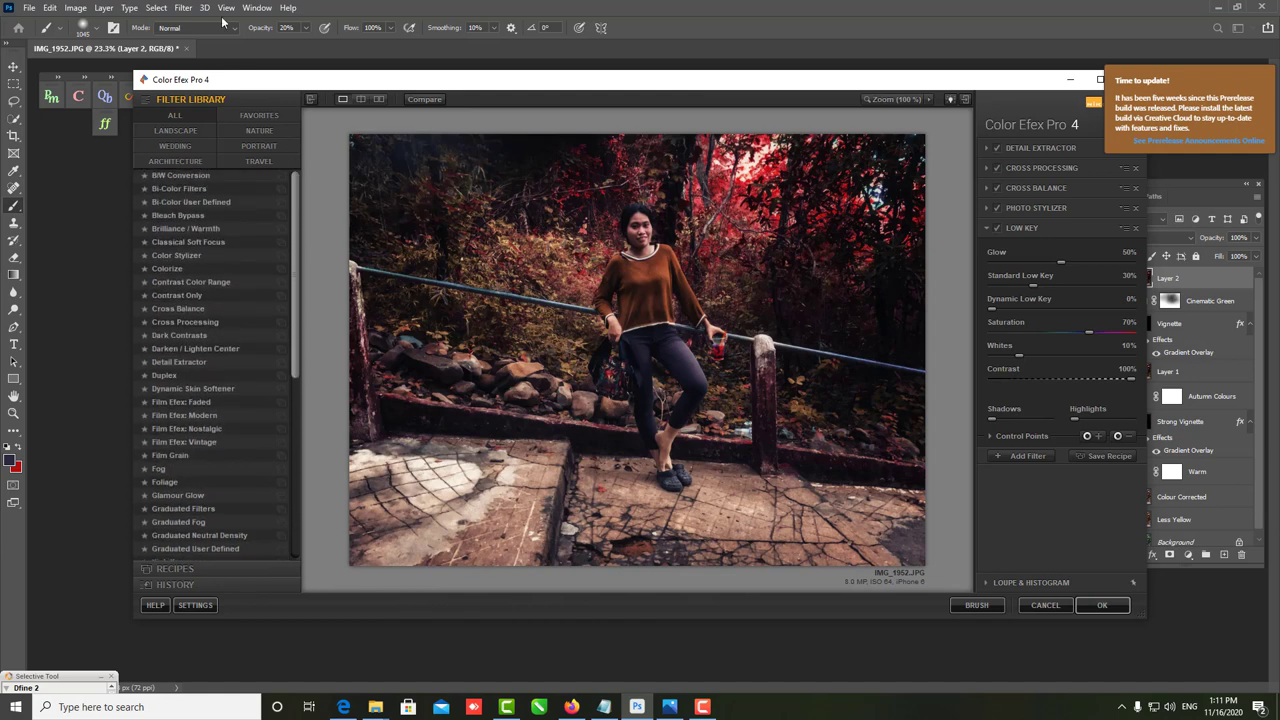
pyautogui.click(190, 335)
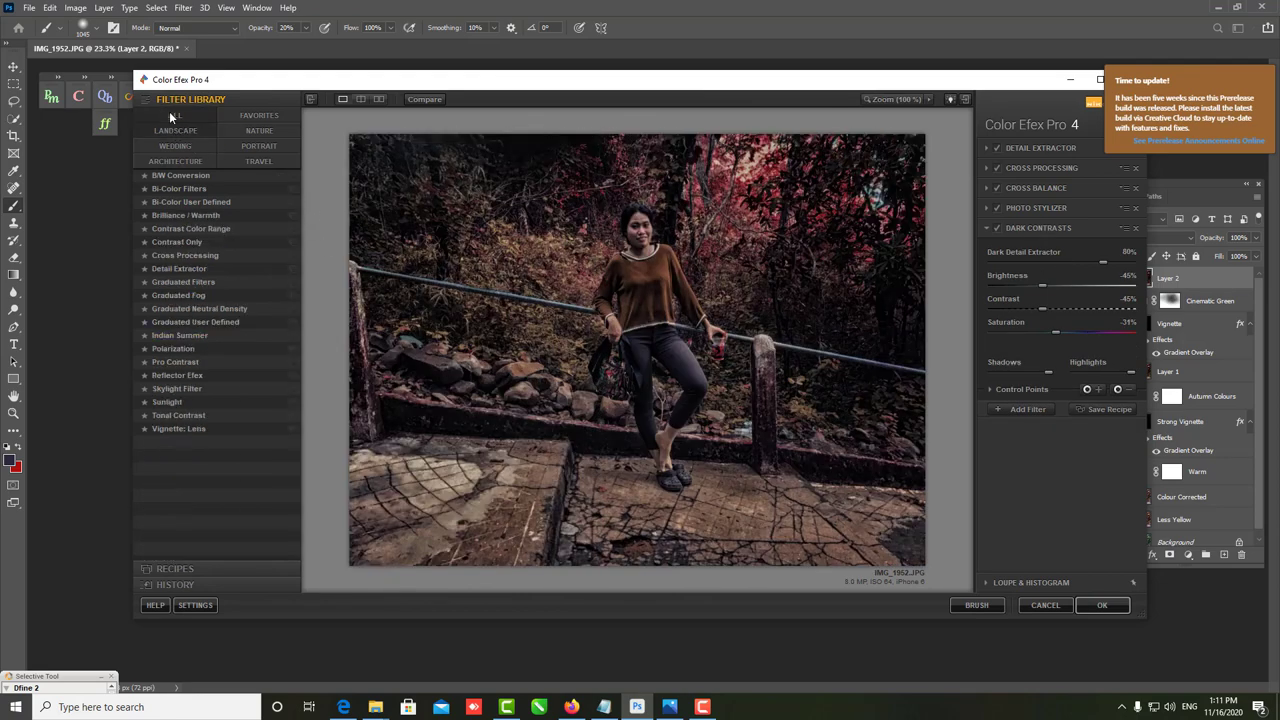
pyautogui.scroll(-2, 192, 245)
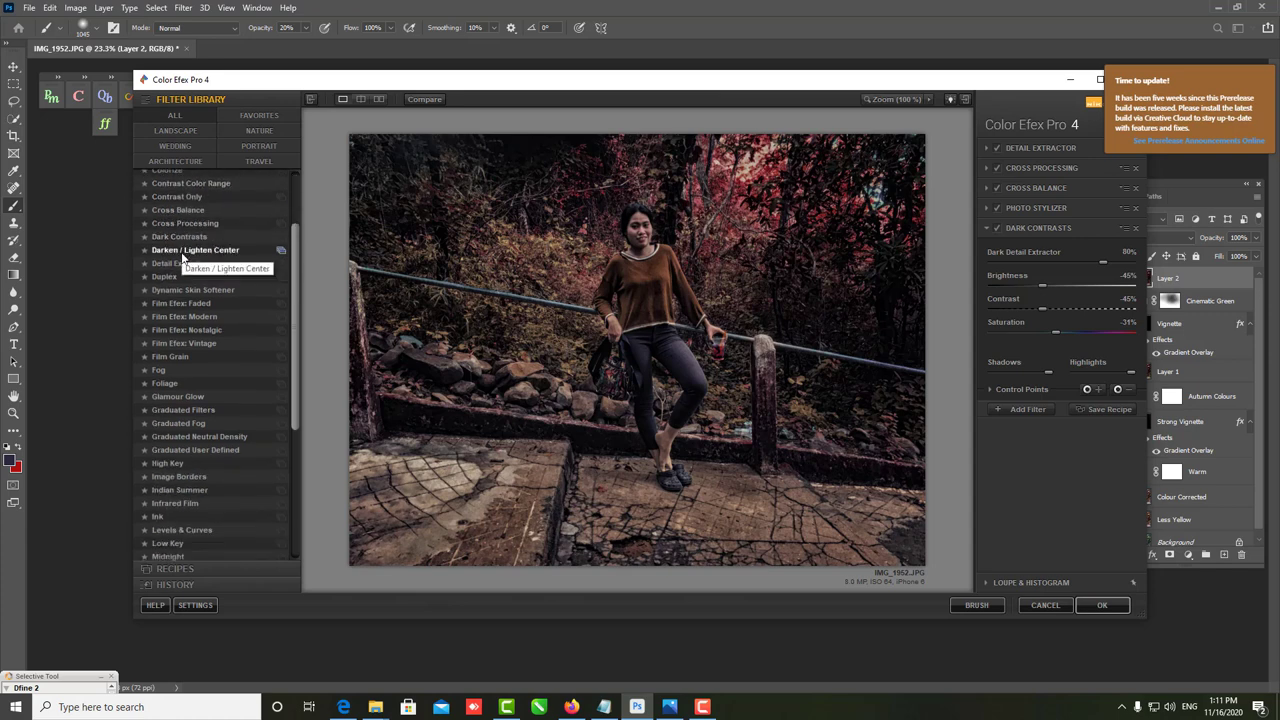
pyautogui.scroll(-2, 188, 268)
pyautogui.scroll(-1, 187, 285)
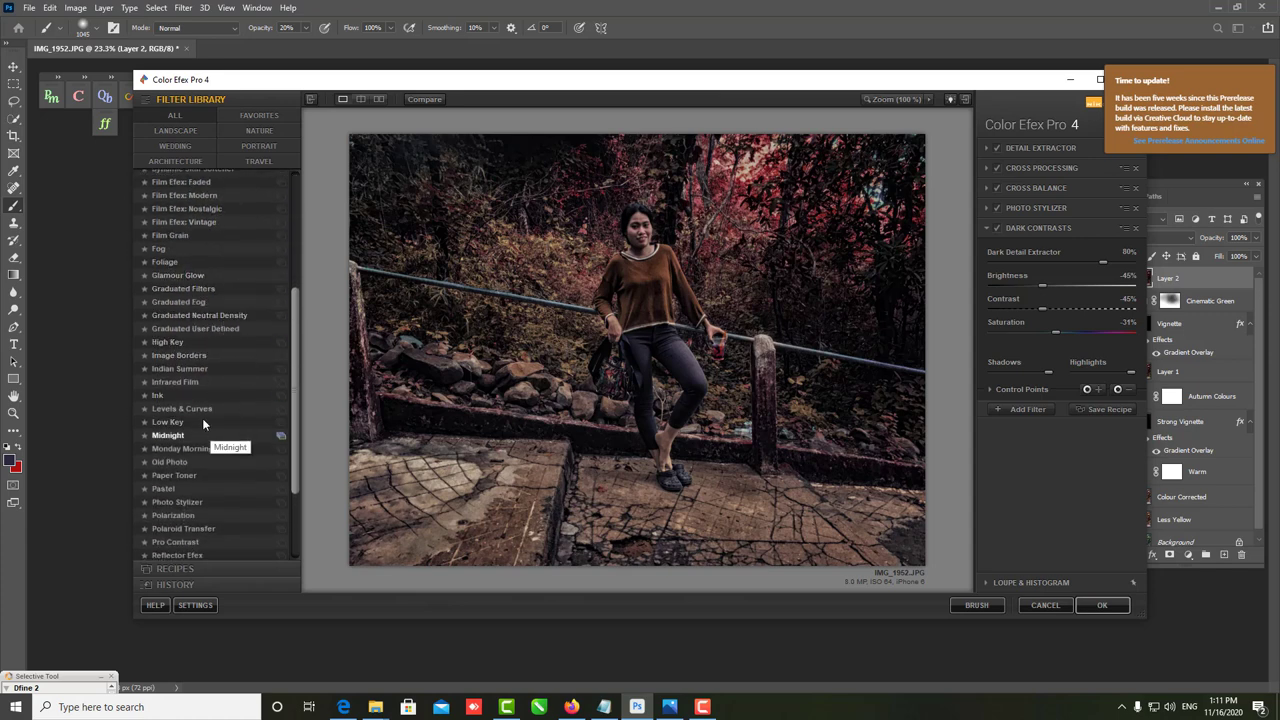
pyautogui.scroll(-2, 215, 300)
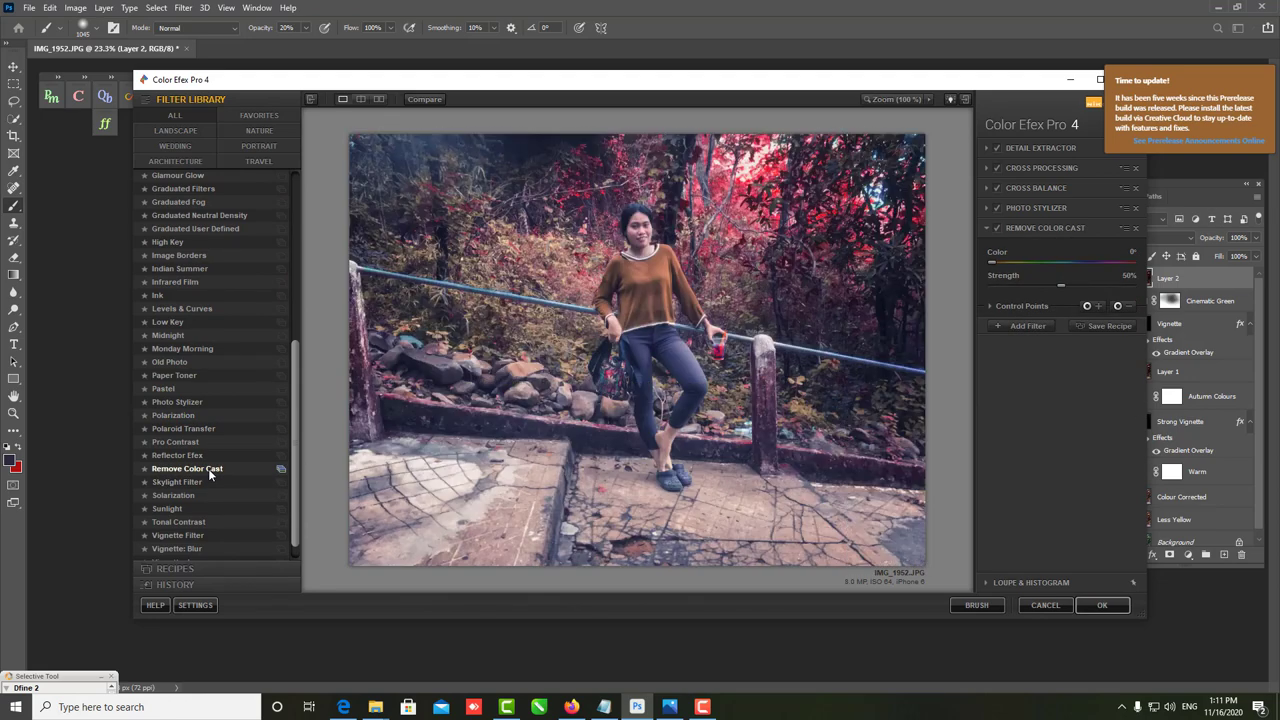
pyautogui.scroll(-1, 200, 447)
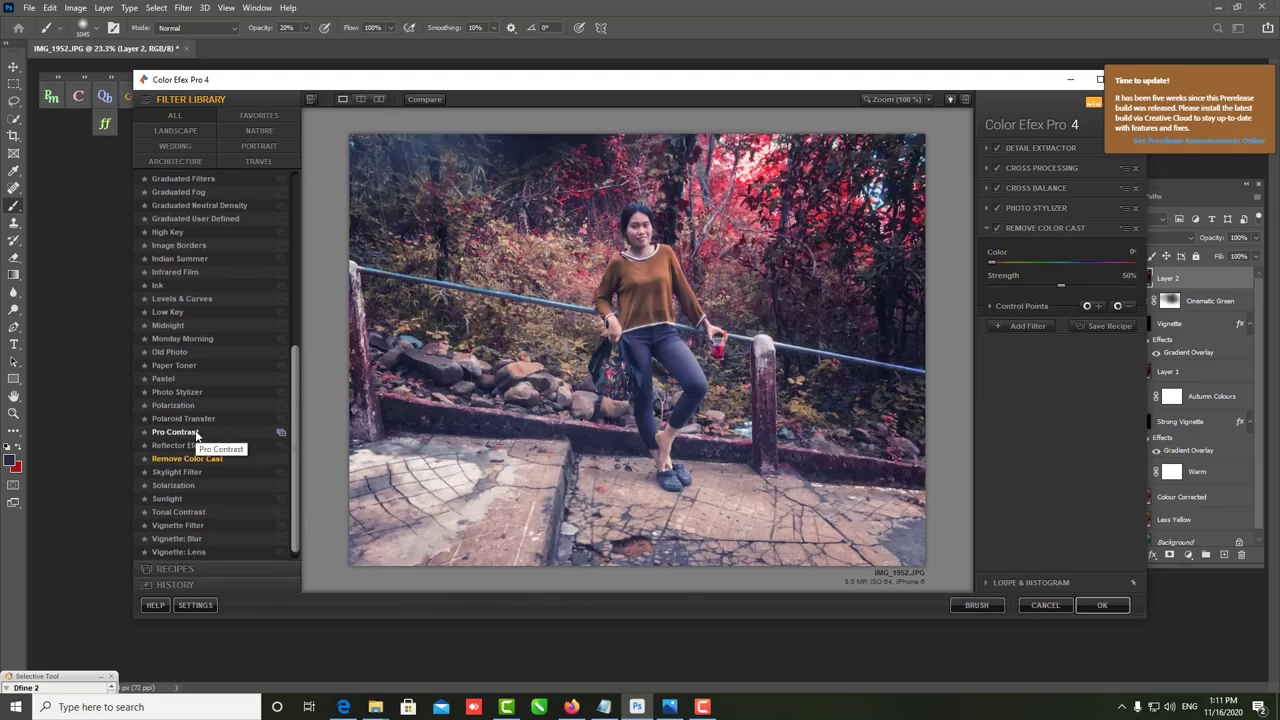
pyautogui.scroll(2, 202, 314)
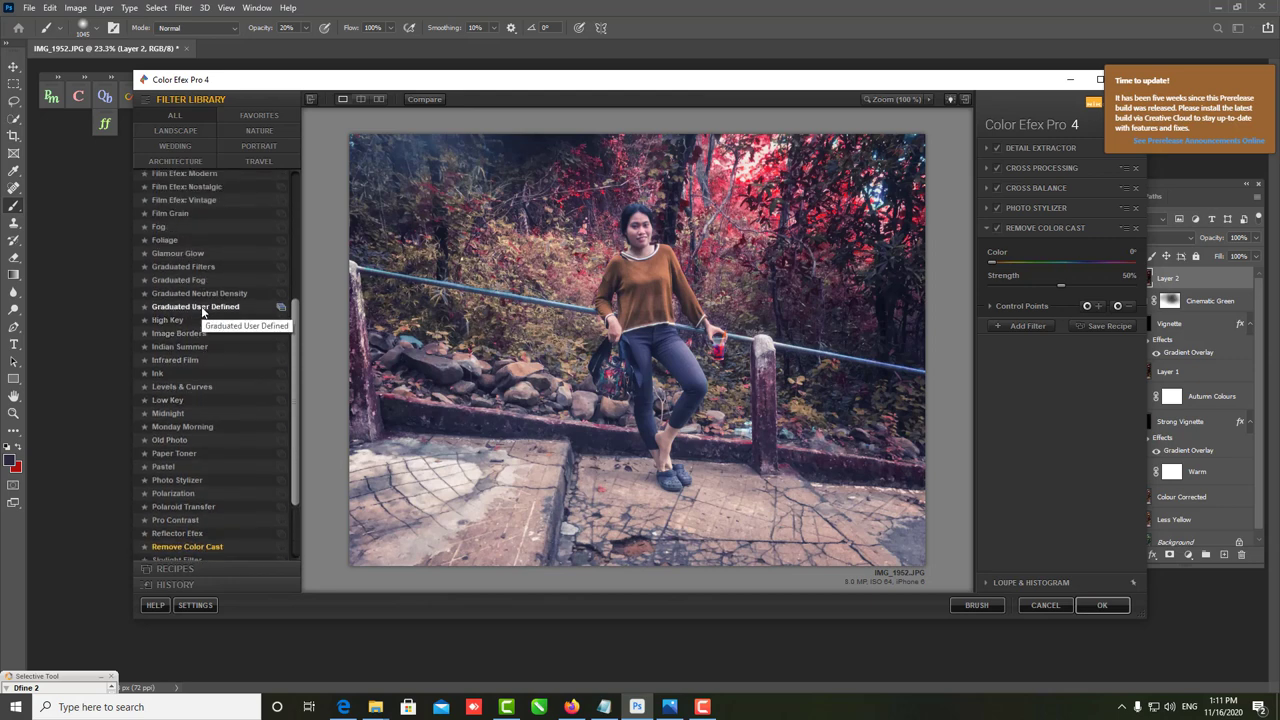
pyautogui.scroll(2, 286, 277)
pyautogui.scroll(1, 287, 264)
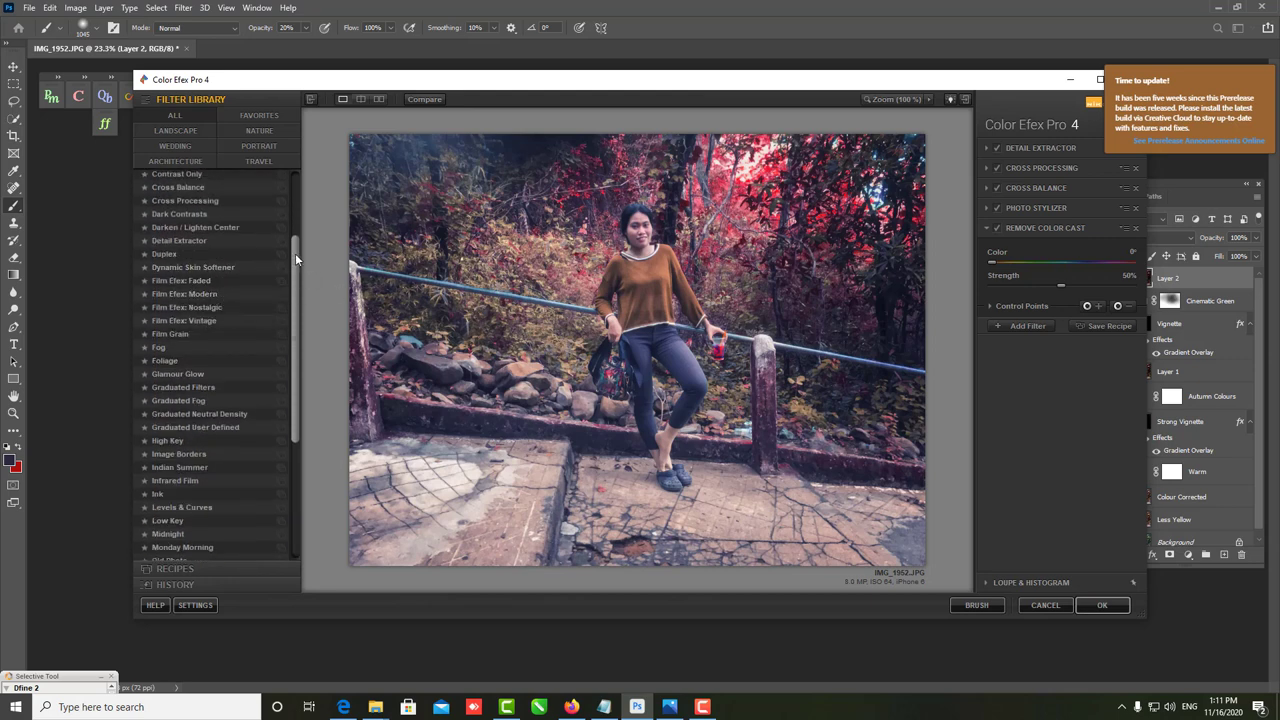
pyautogui.moveTo(295, 253); pyautogui.dragTo(297, 170)
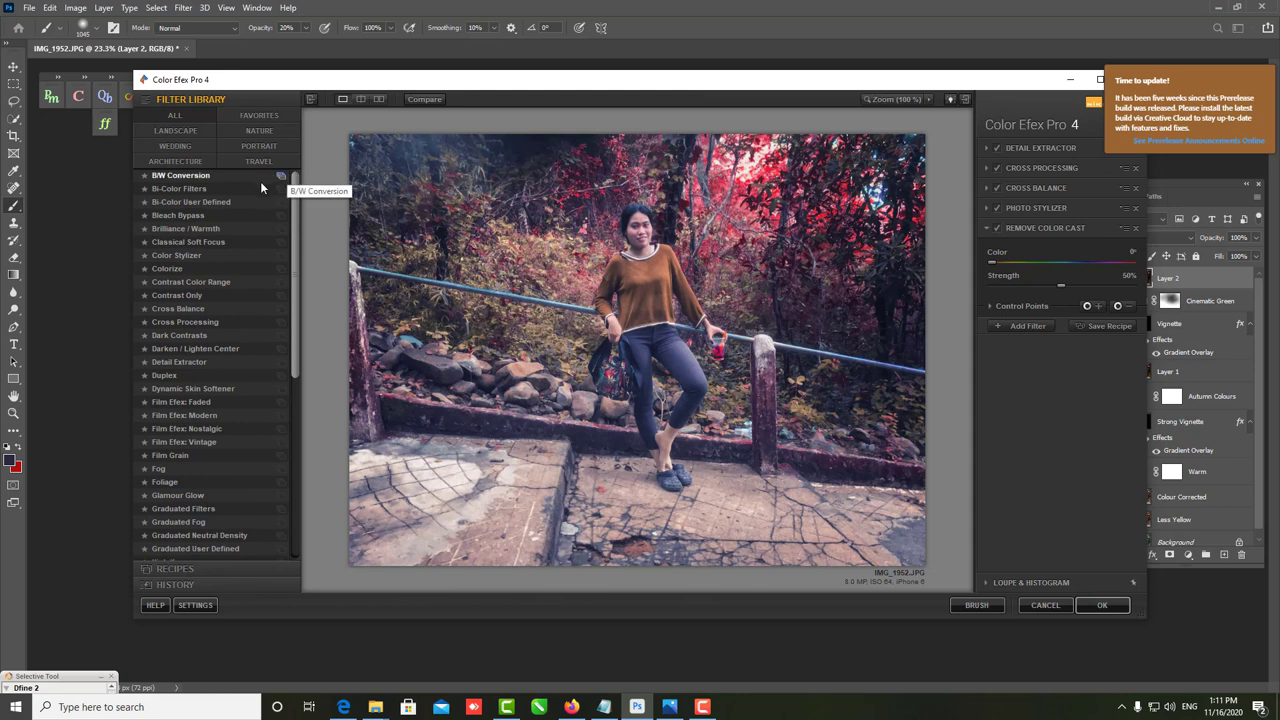
pyautogui.click(194, 146)
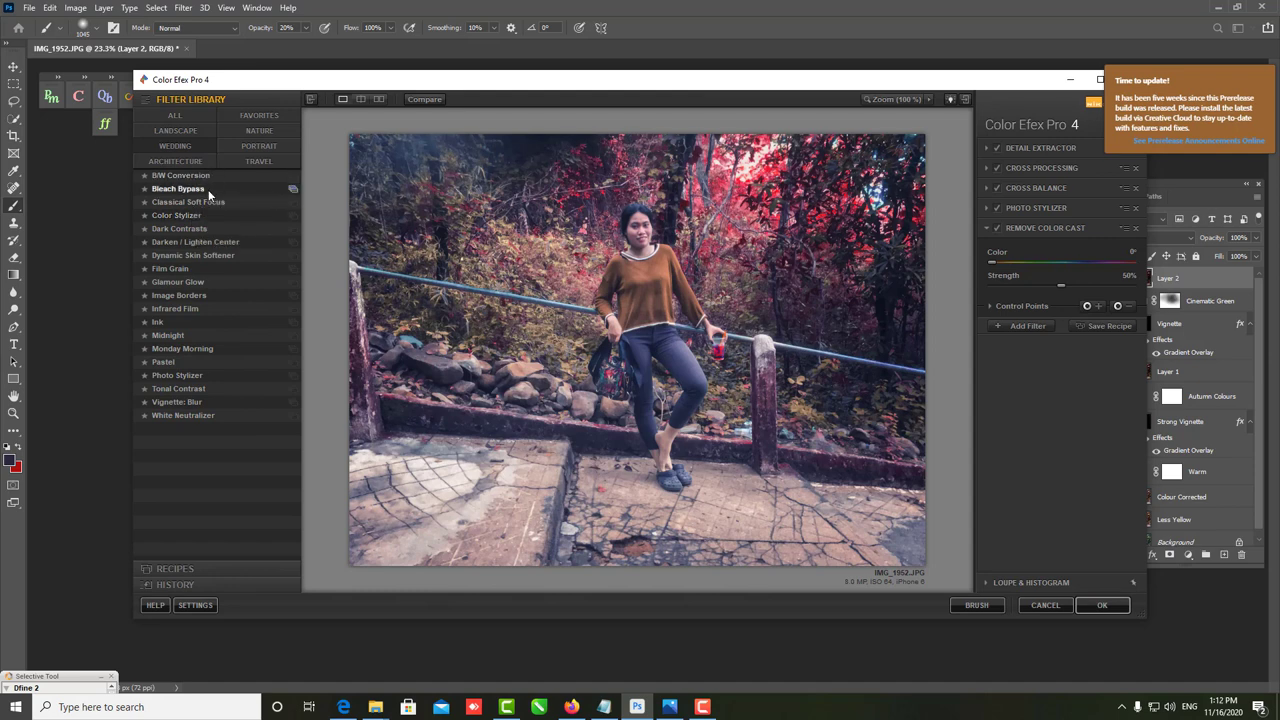
# - Browse the Portrait, Nature, Favorites and Landscape categories, then apply Indian Summer
pyautogui.click(240, 147)
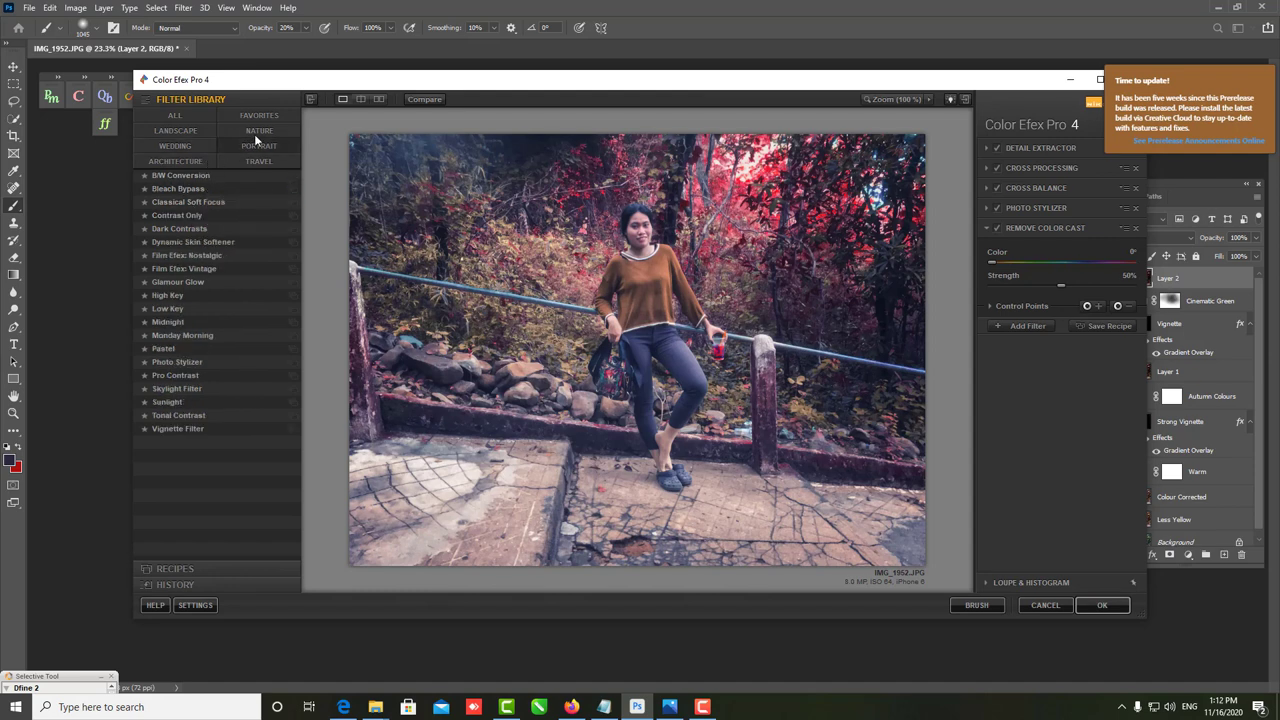
pyautogui.click(261, 132)
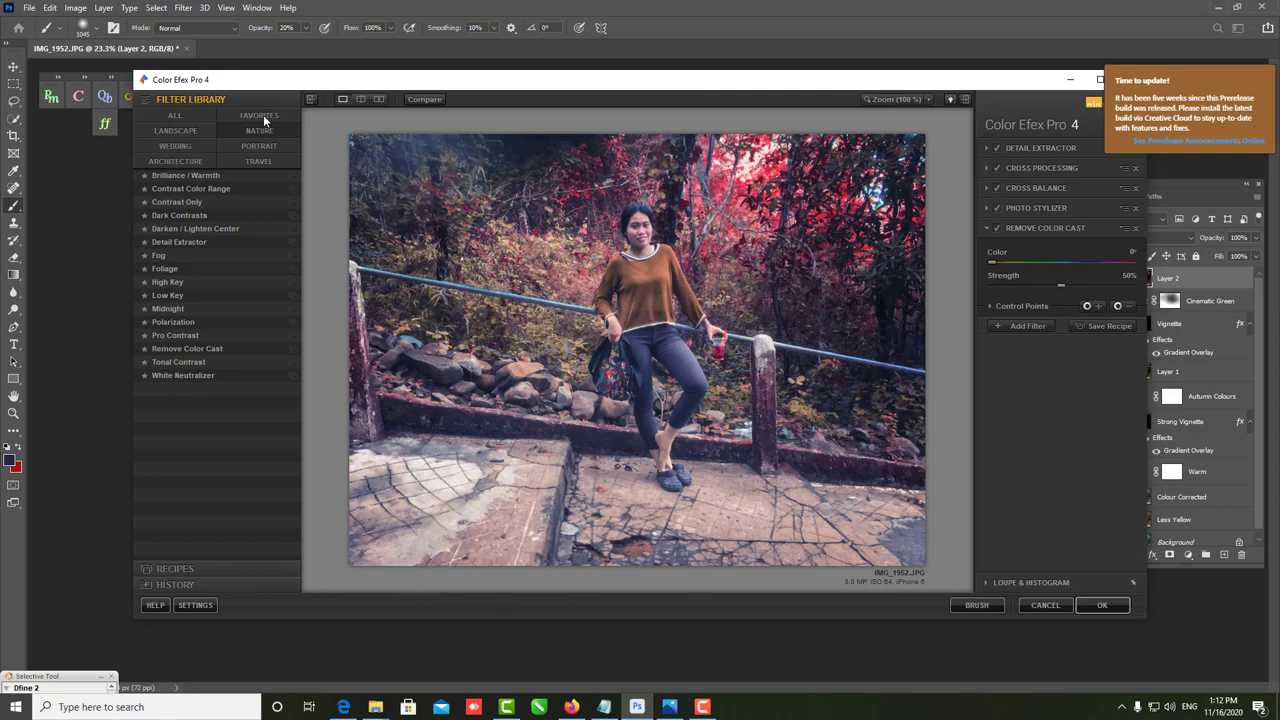
pyautogui.click(264, 119)
pyautogui.click(165, 161)
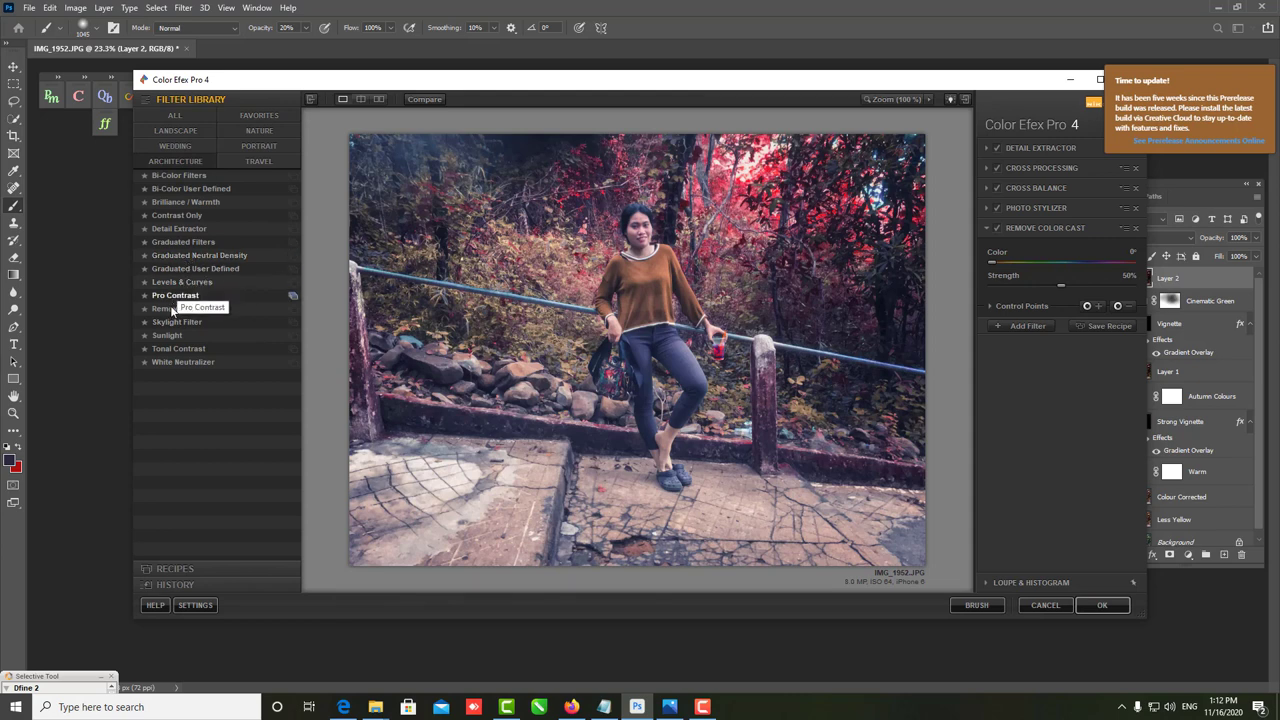
pyautogui.click(175, 130)
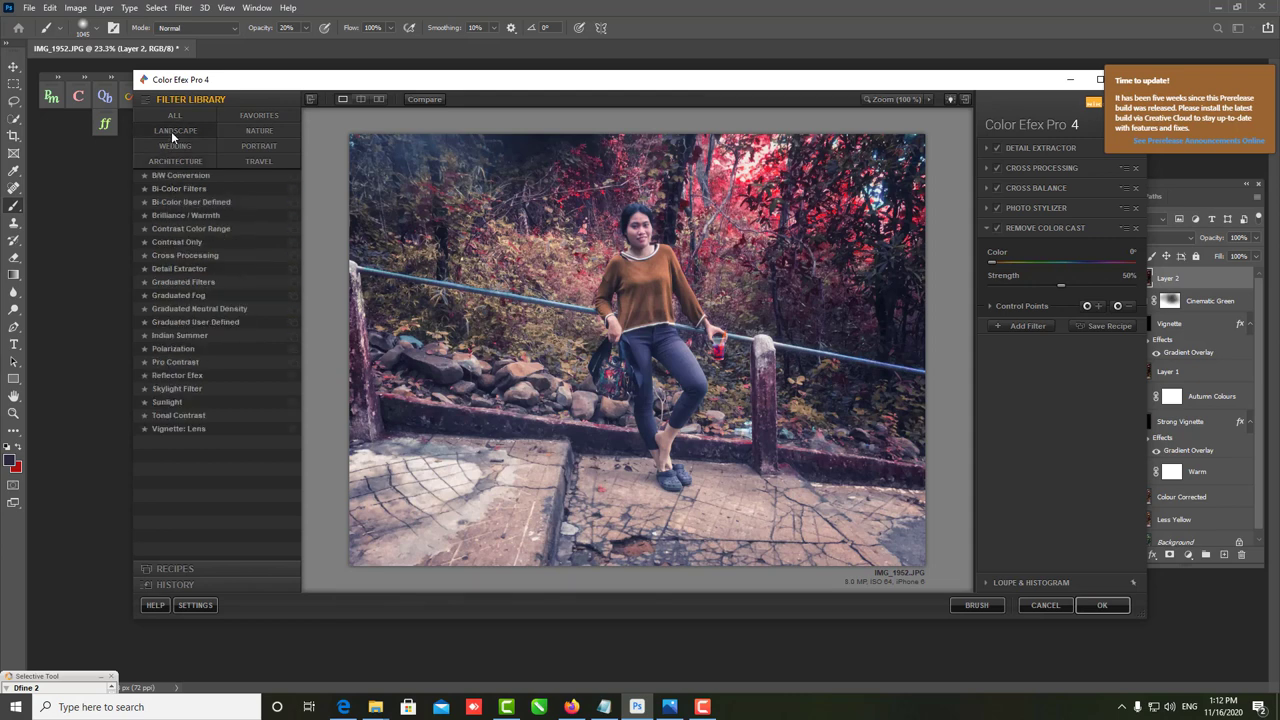
pyautogui.click(177, 337)
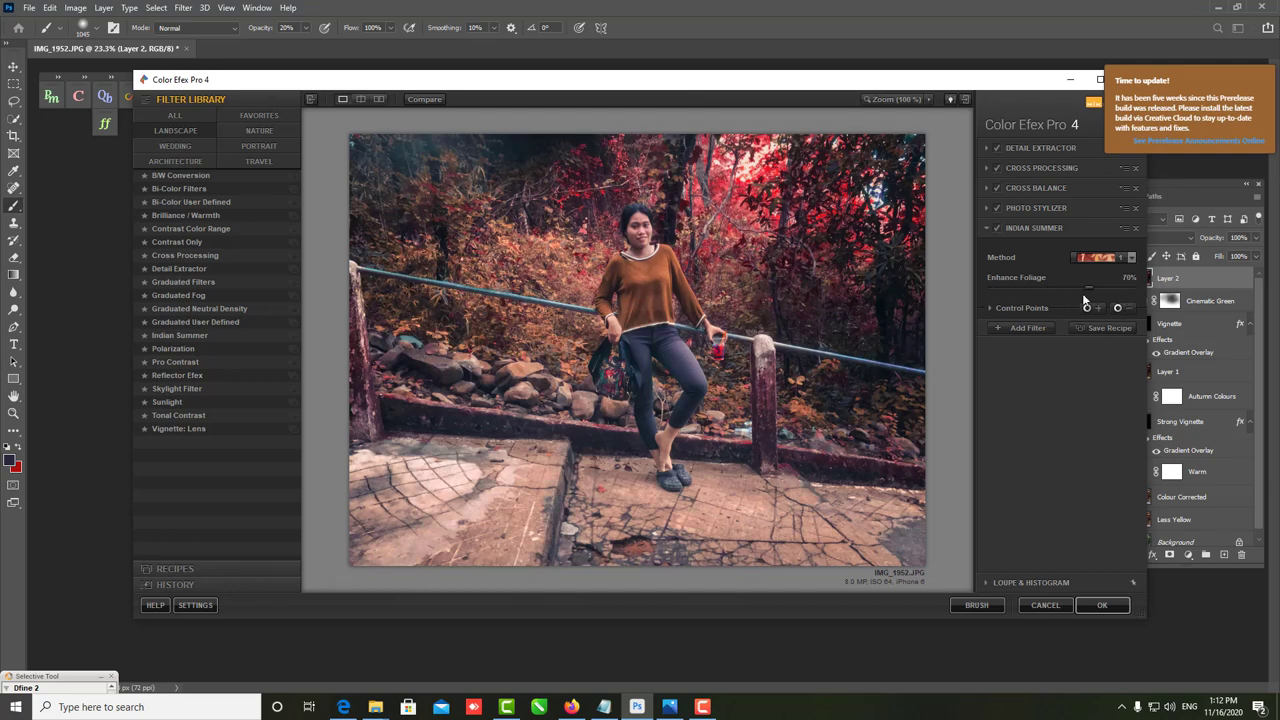
# - Try Indian Summer methods 3 and 2 with Enhance Foliage between 57% and 94%
pyautogui.moveTo(1061, 287); pyautogui.dragTo(1072, 288)
pyautogui.click(1131, 258)
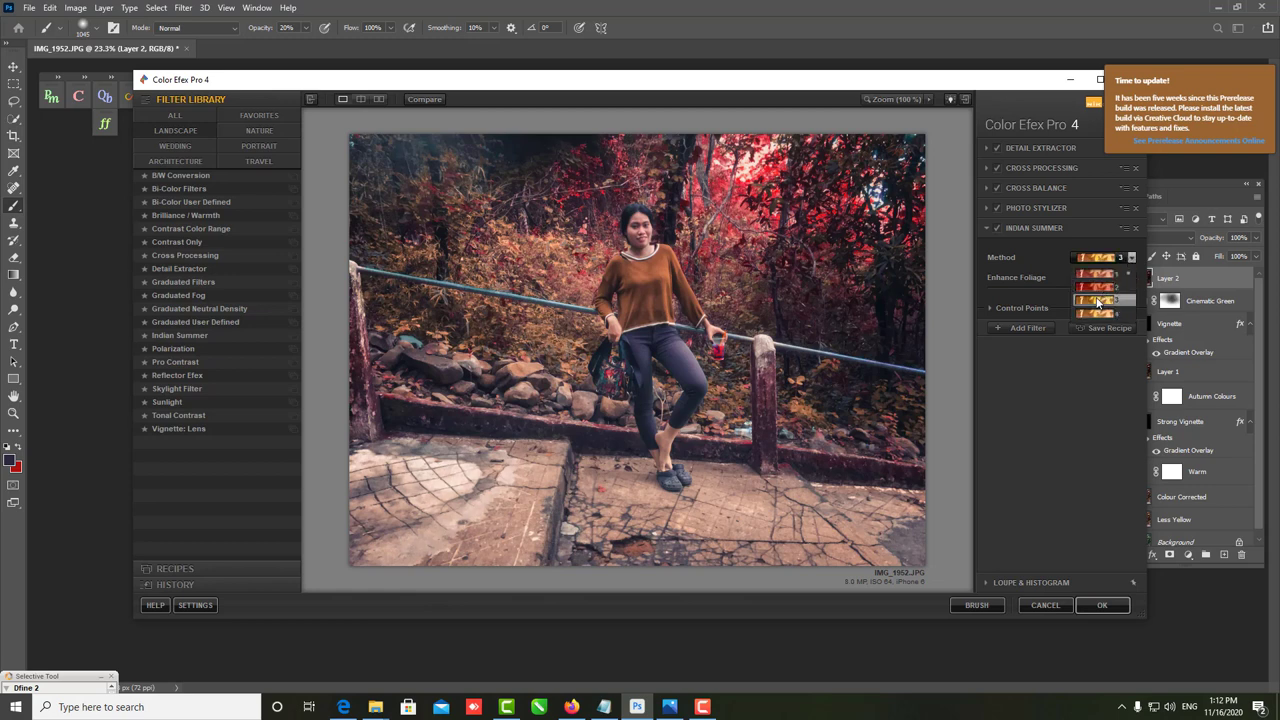
pyautogui.click(1098, 297)
pyautogui.moveTo(1097, 290); pyautogui.dragTo(1076, 290)
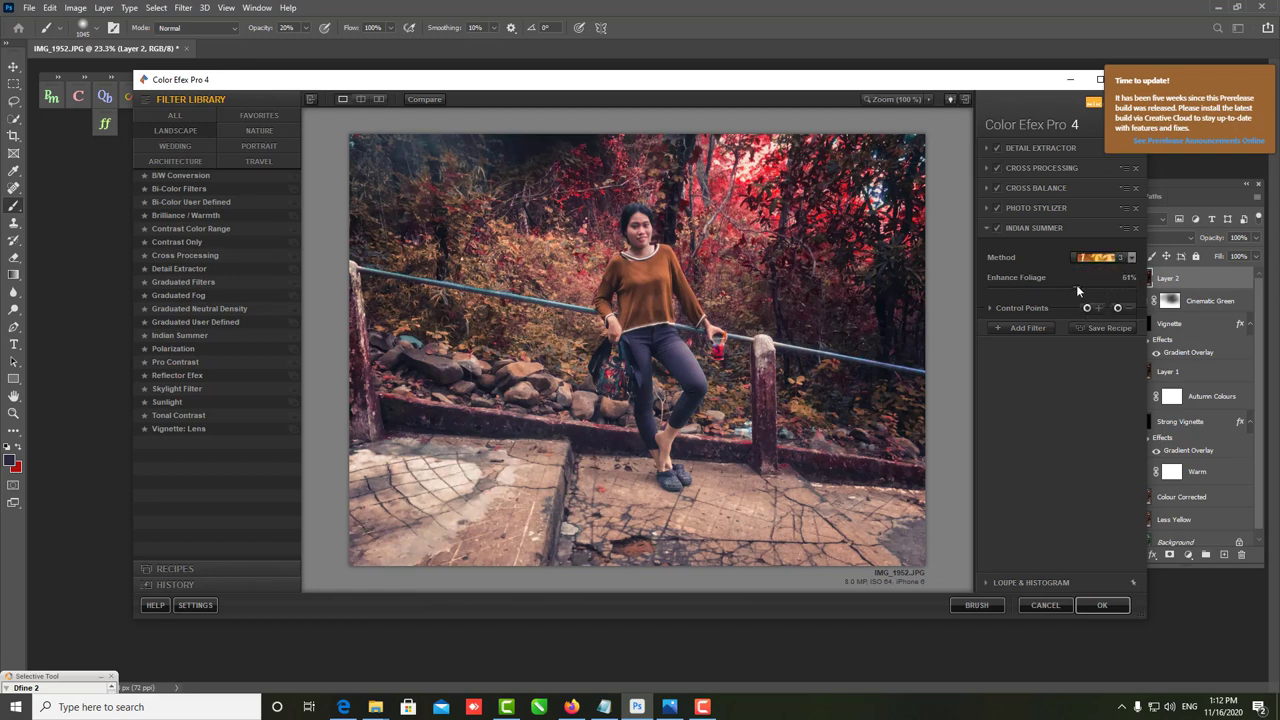
pyautogui.click(1127, 258)
pyautogui.click(1110, 284)
pyautogui.moveTo(1045, 286)
pyautogui.mouseDown()
pyautogui.moveTo(1125, 287)
pyautogui.moveTo(1112, 288)
pyautogui.mouseUp()
# - Settle on Indian Summer method 2 with Enhance Foliage 41% and apply the filter
pyautogui.click(1131, 259)
pyautogui.moveTo(1105, 287); pyautogui.dragTo(1045, 288)
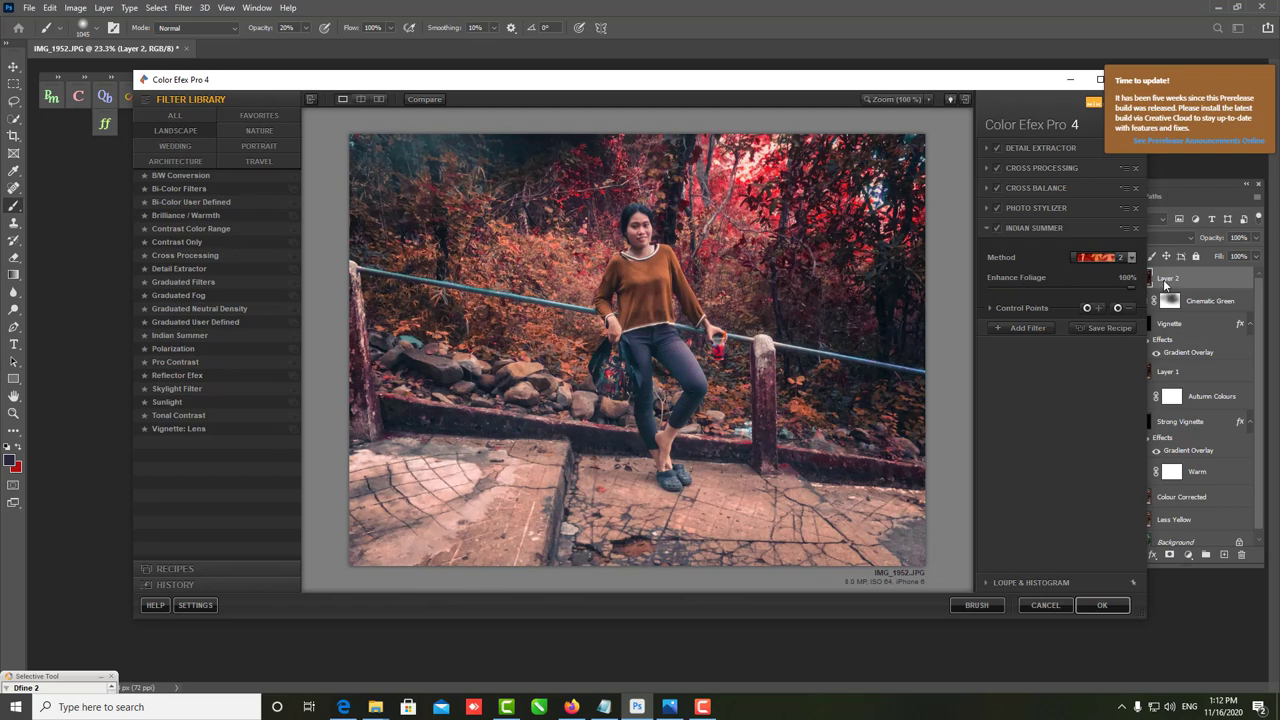
pyautogui.click(1110, 258)
pyautogui.click(1128, 258)
pyautogui.click(1099, 287)
pyautogui.moveTo(1027, 286); pyautogui.dragTo(1052, 288)
pyautogui.click(1102, 605)
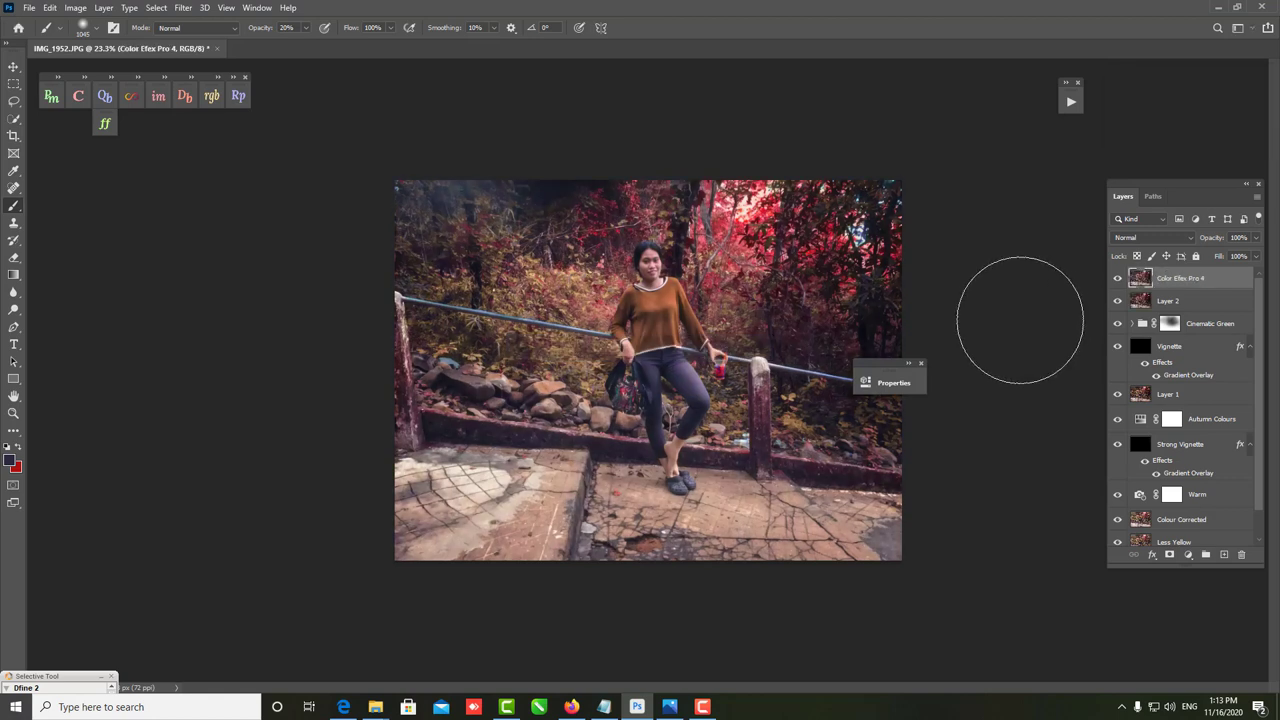
# - Zoom in and back out to check the graded forest portrait
pyautogui.hotkey('ctrl', '+')
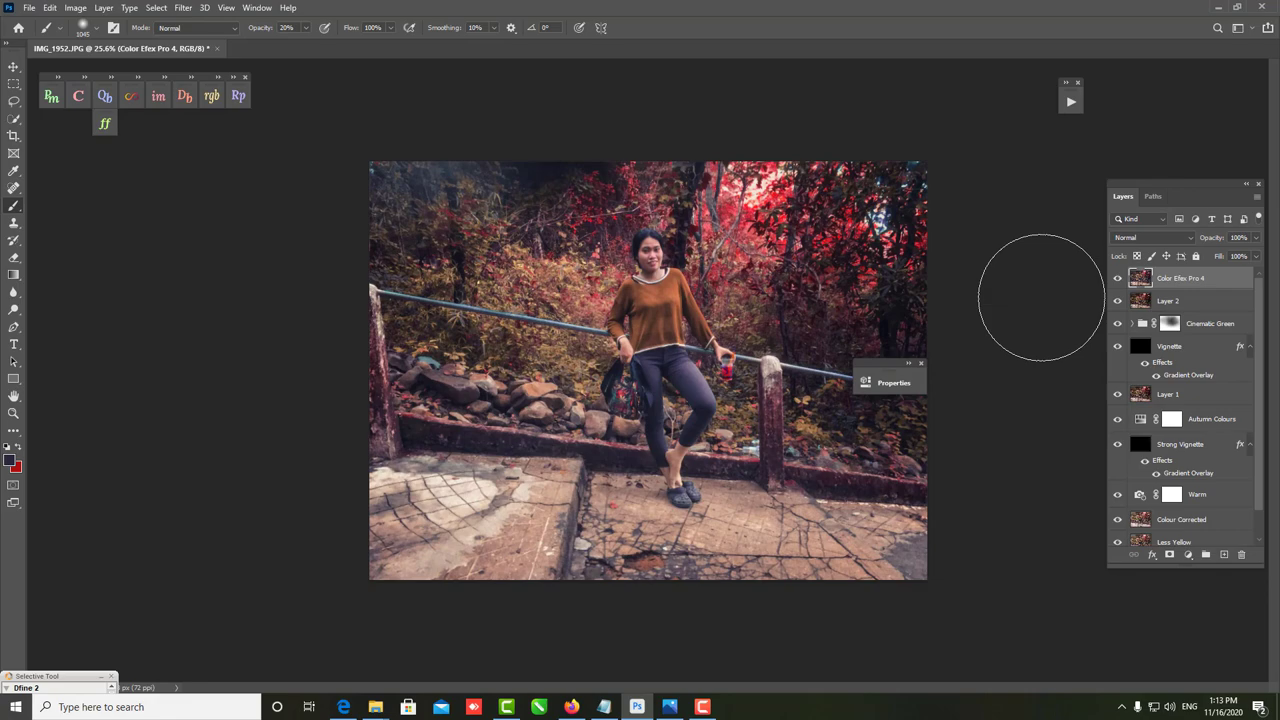
pyautogui.hotkey('ctrl', '-')
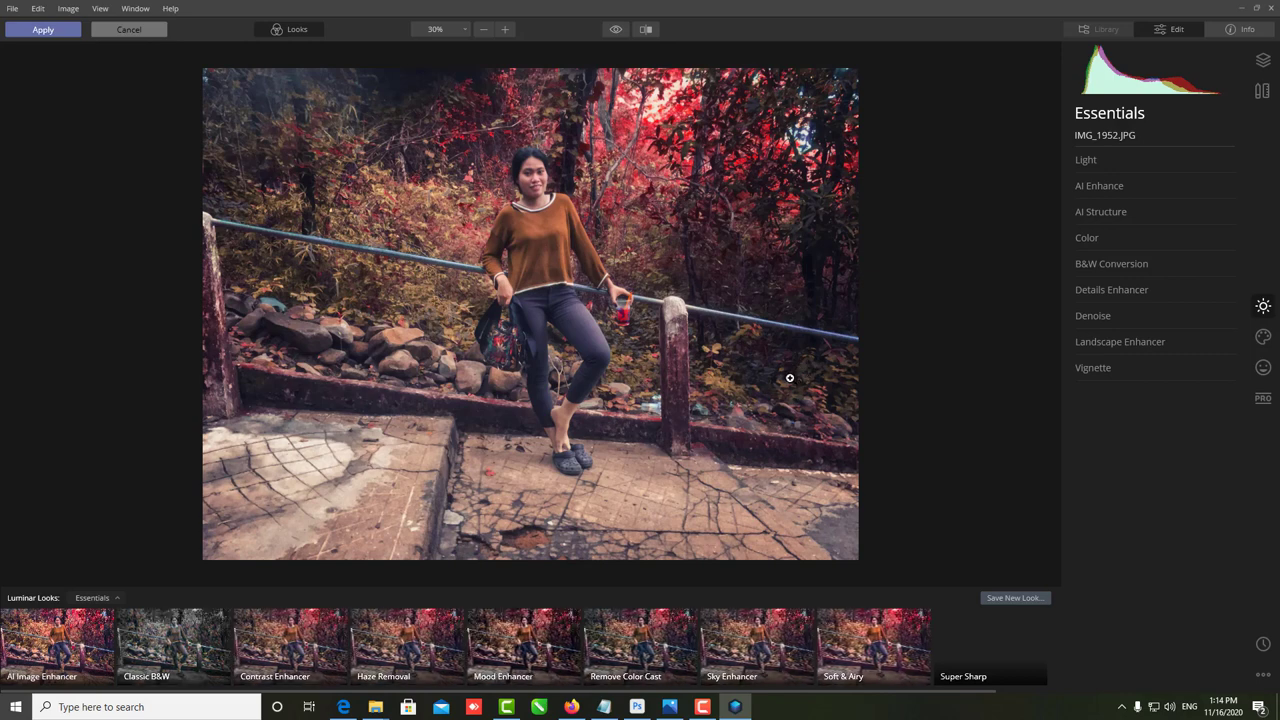
# - Preview the AI Image Enhancer, Super Sharp, Soft & Airy and Sky Enhancer looks
pyautogui.hotkey('ctrl', '-')
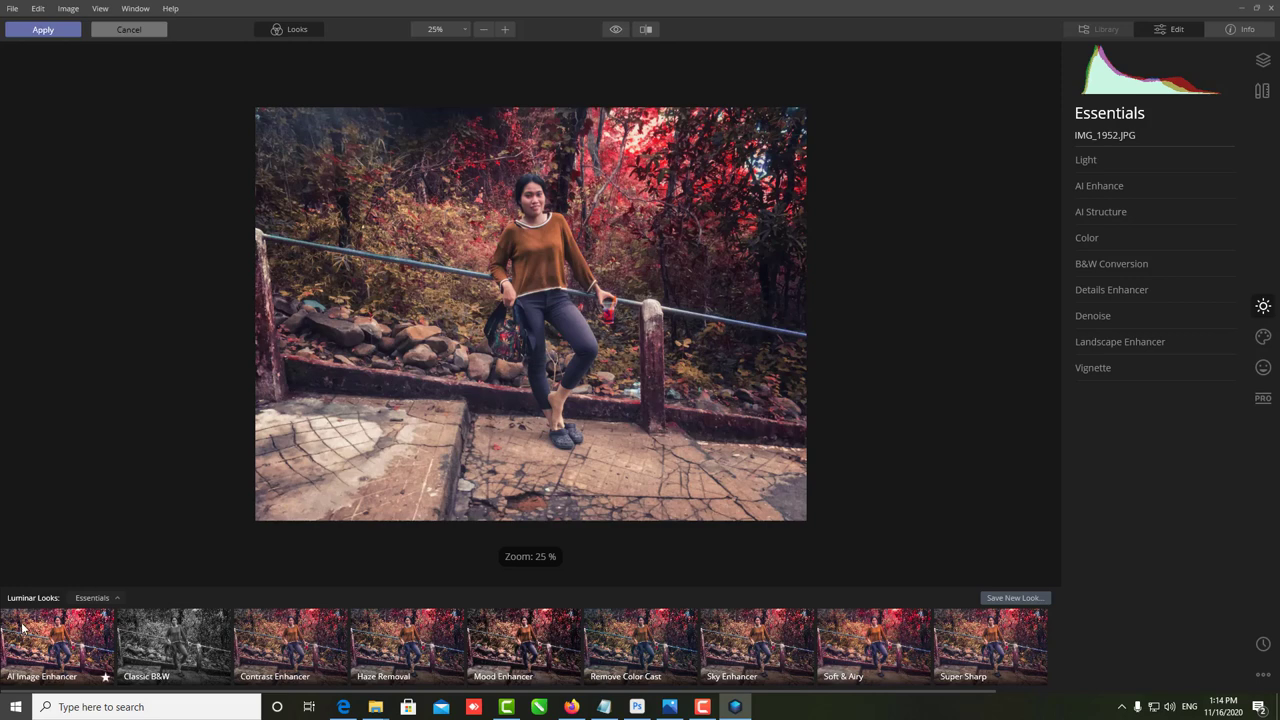
pyautogui.click(45, 628)
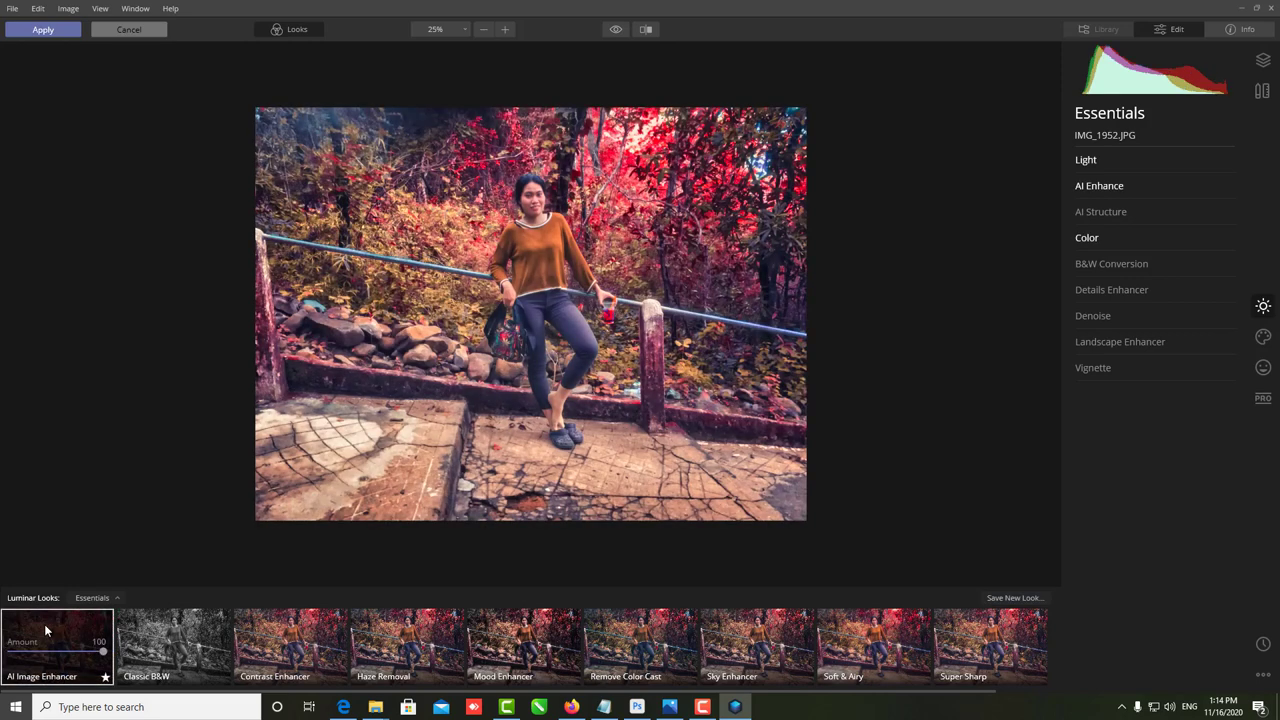
pyautogui.hotkey('ctrl', '-')
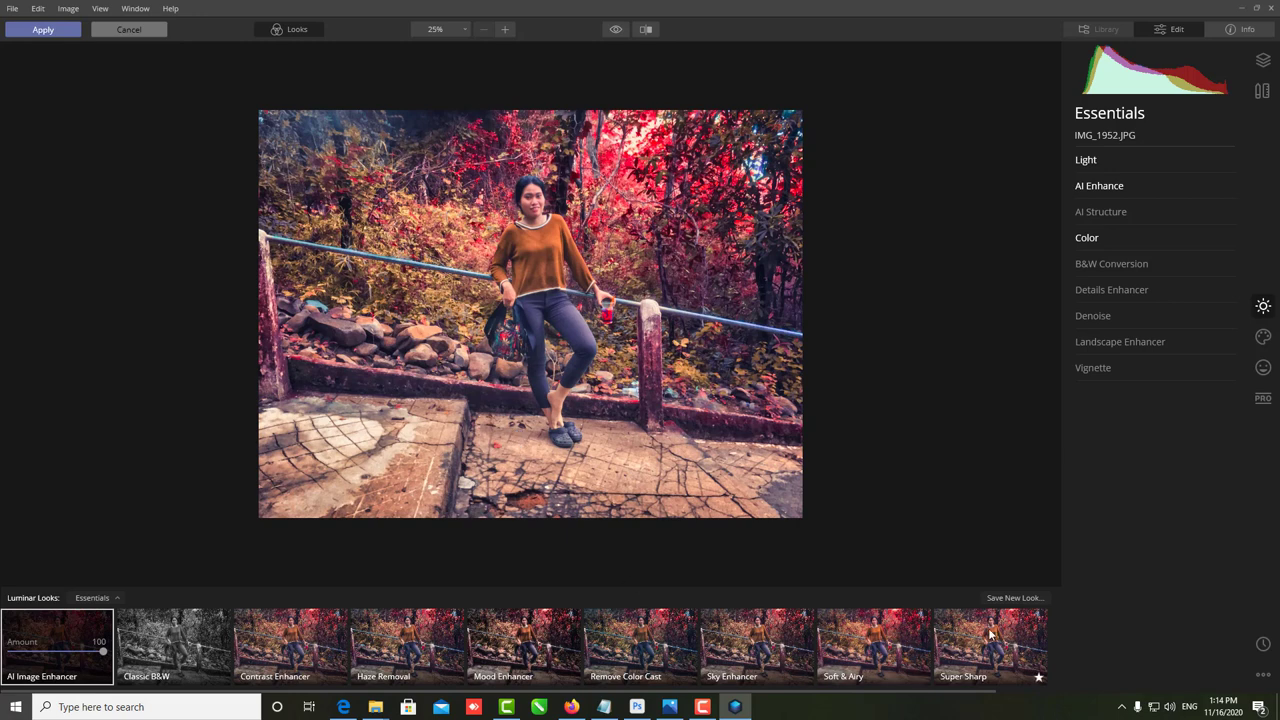
pyautogui.click(947, 651)
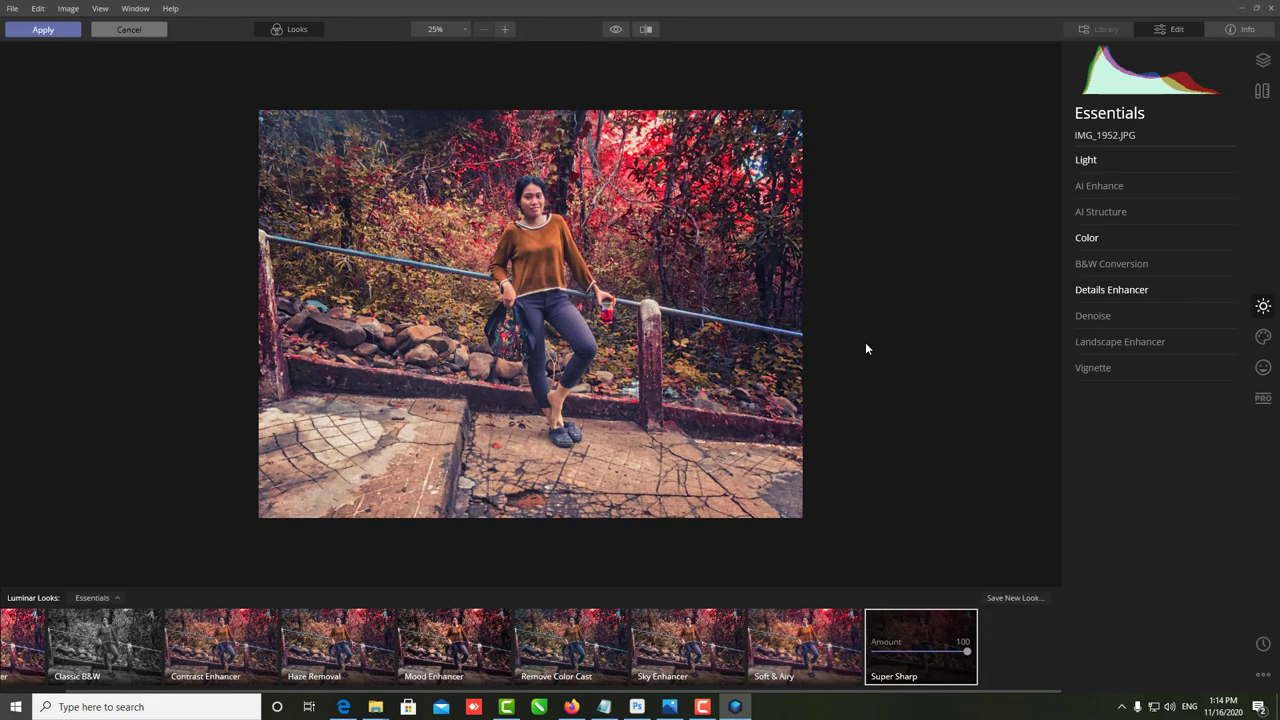
pyautogui.click(790, 660)
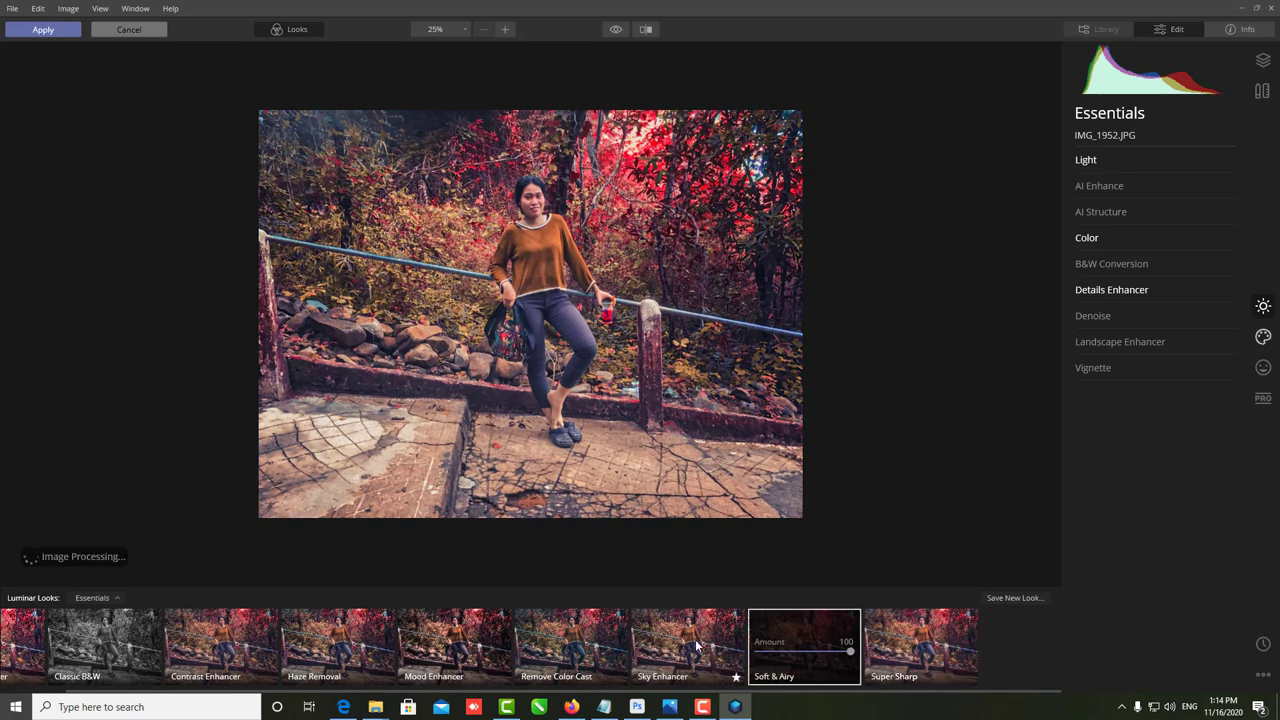
pyautogui.click(702, 650)
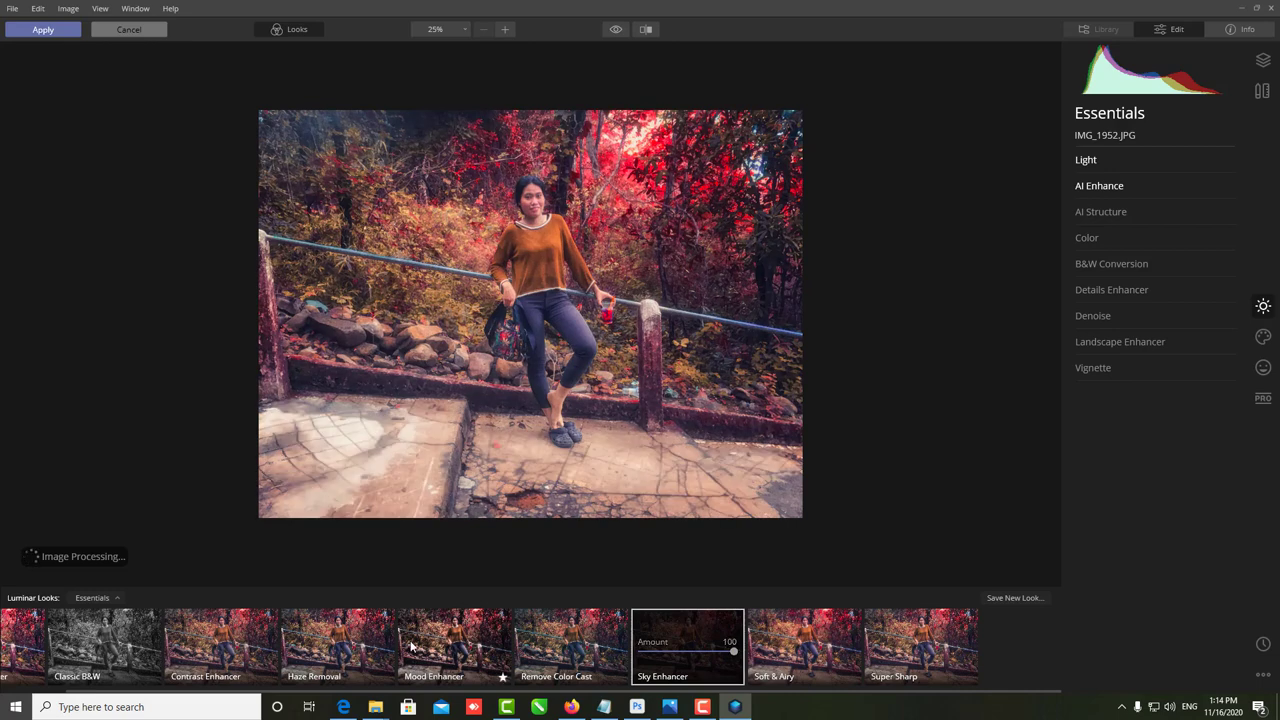
# - Reapply the AI Image Enhancer look and lower its Amount to 10
pyautogui.click(38, 648)
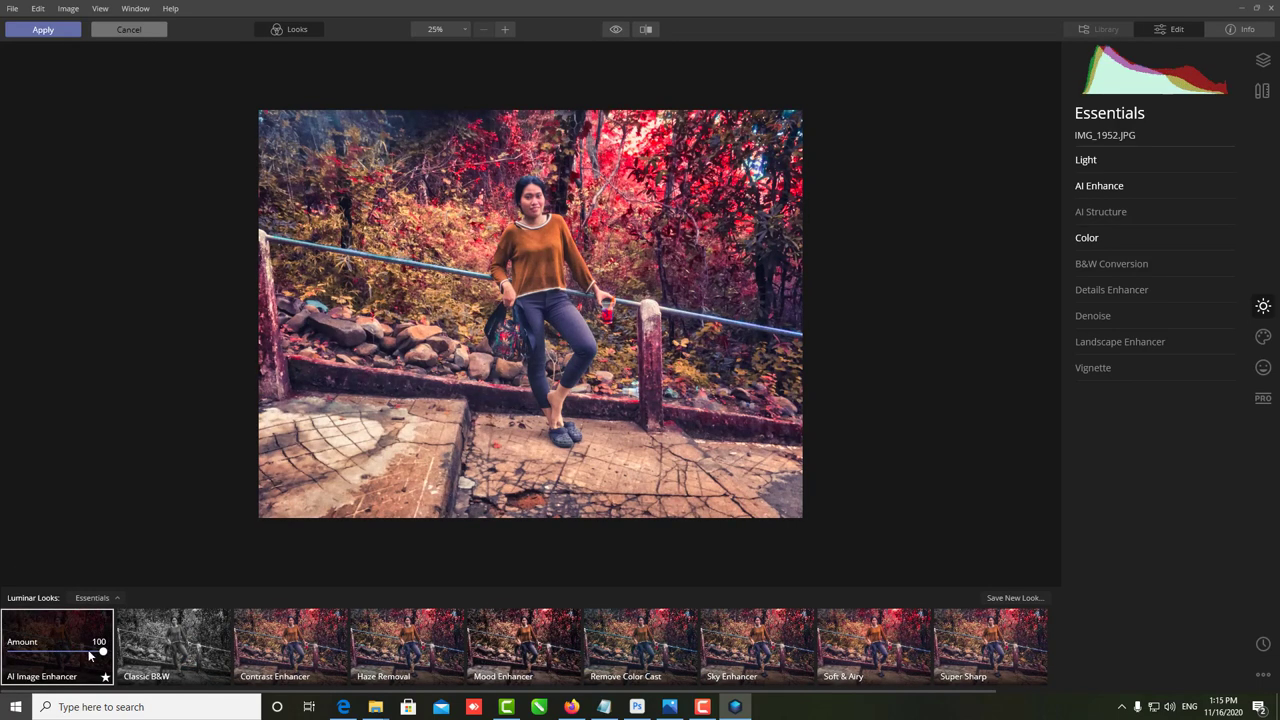
pyautogui.moveTo(102, 651)
pyautogui.mouseDown()
pyautogui.moveTo(7, 652)
pyautogui.moveTo(33, 655)
pyautogui.mouseUp()
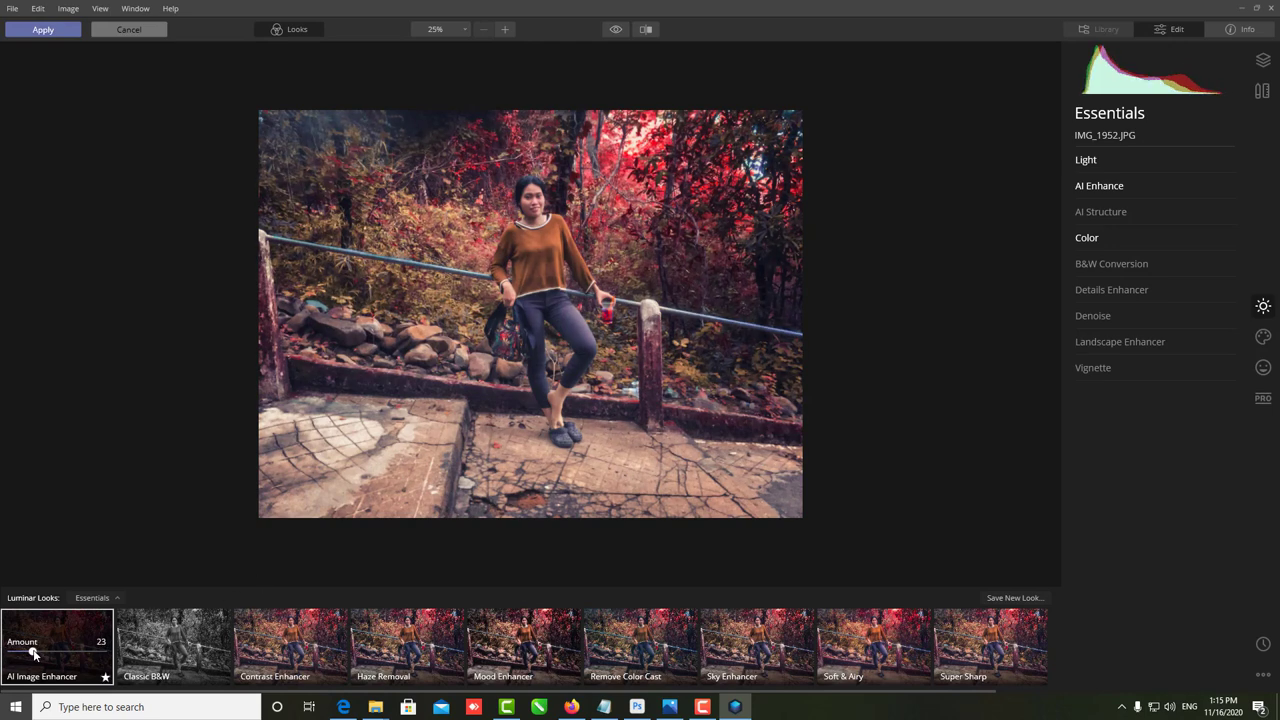
pyautogui.moveTo(33, 655); pyautogui.dragTo(20, 652)
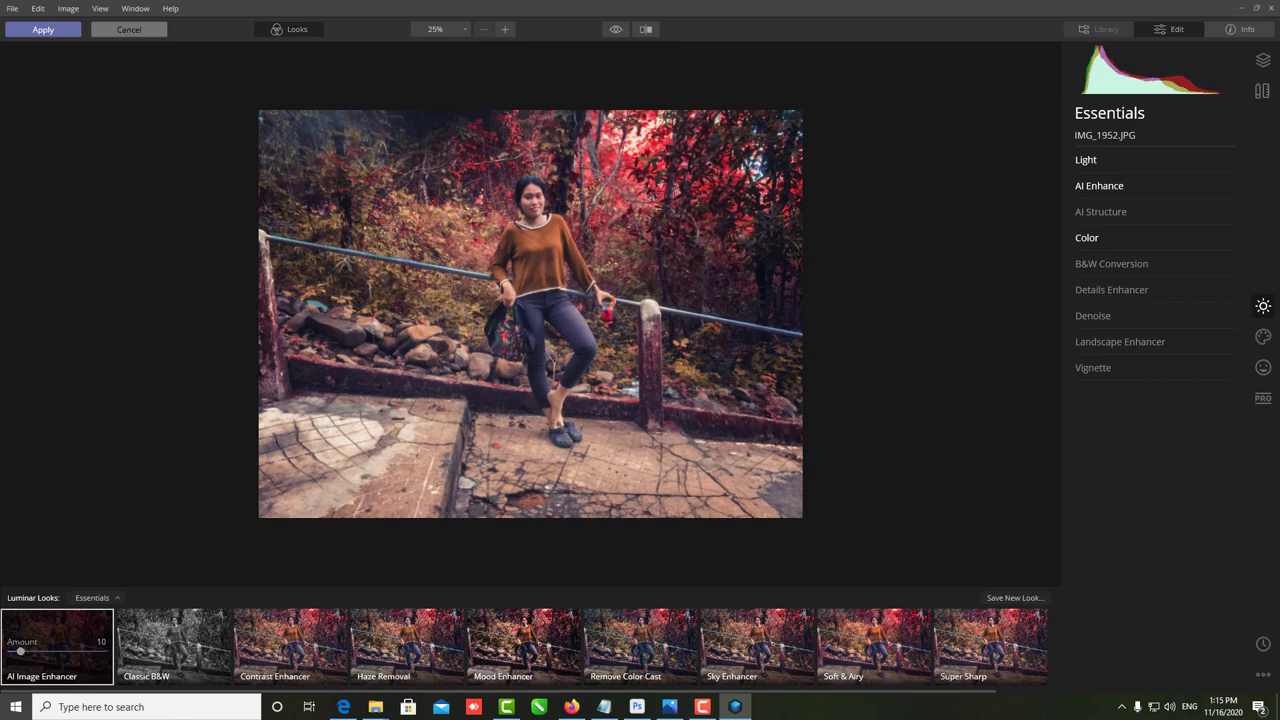
# - Set Color Saturation 2 and Vibrance 56, then compare before and after
pyautogui.click(1085, 241)
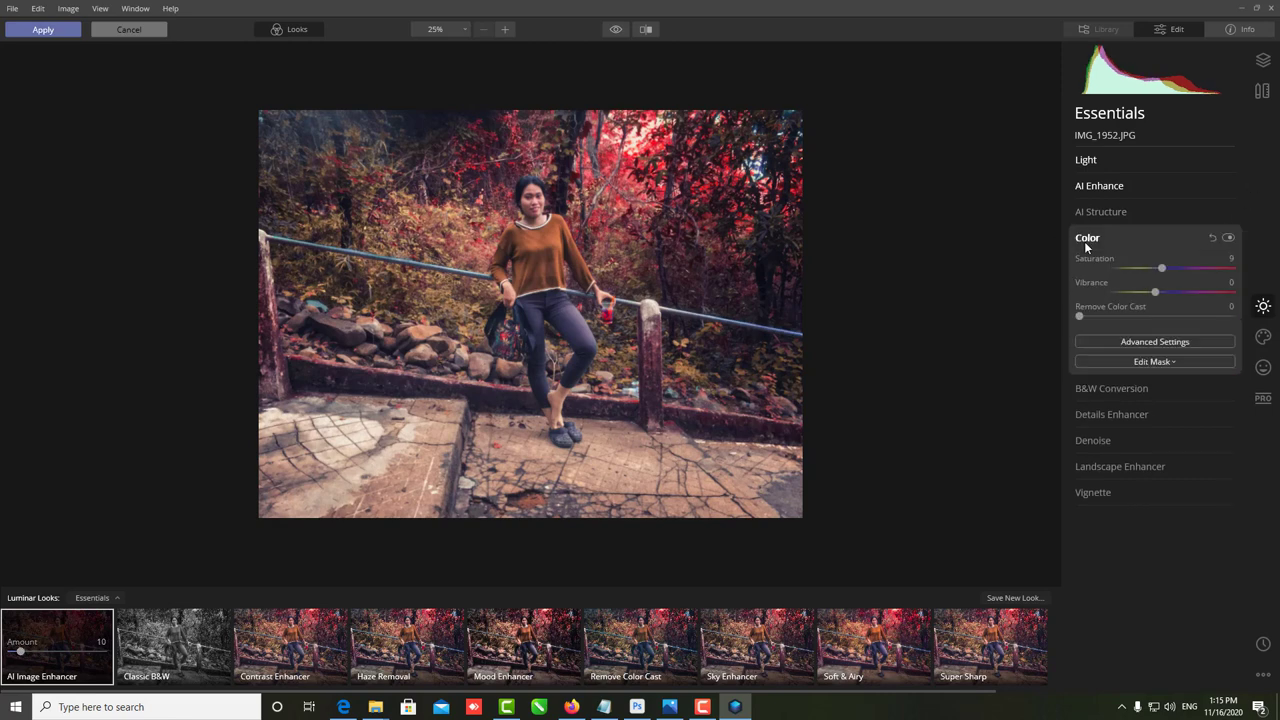
pyautogui.moveTo(1161, 268)
pyautogui.mouseDown()
pyautogui.moveTo(1173, 270)
pyautogui.moveTo(1134, 270)
pyautogui.moveTo(1156, 268)
pyautogui.moveTo(1168, 293)
pyautogui.mouseUp()
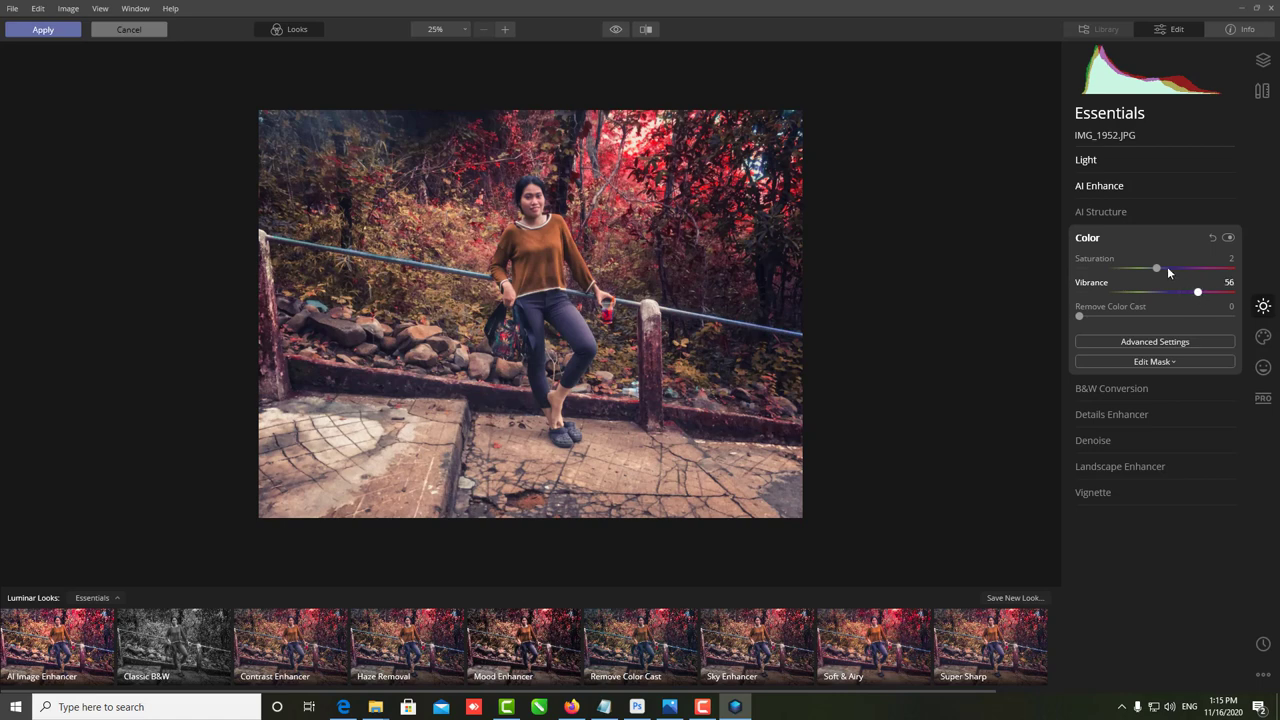
pyautogui.click(645, 30)
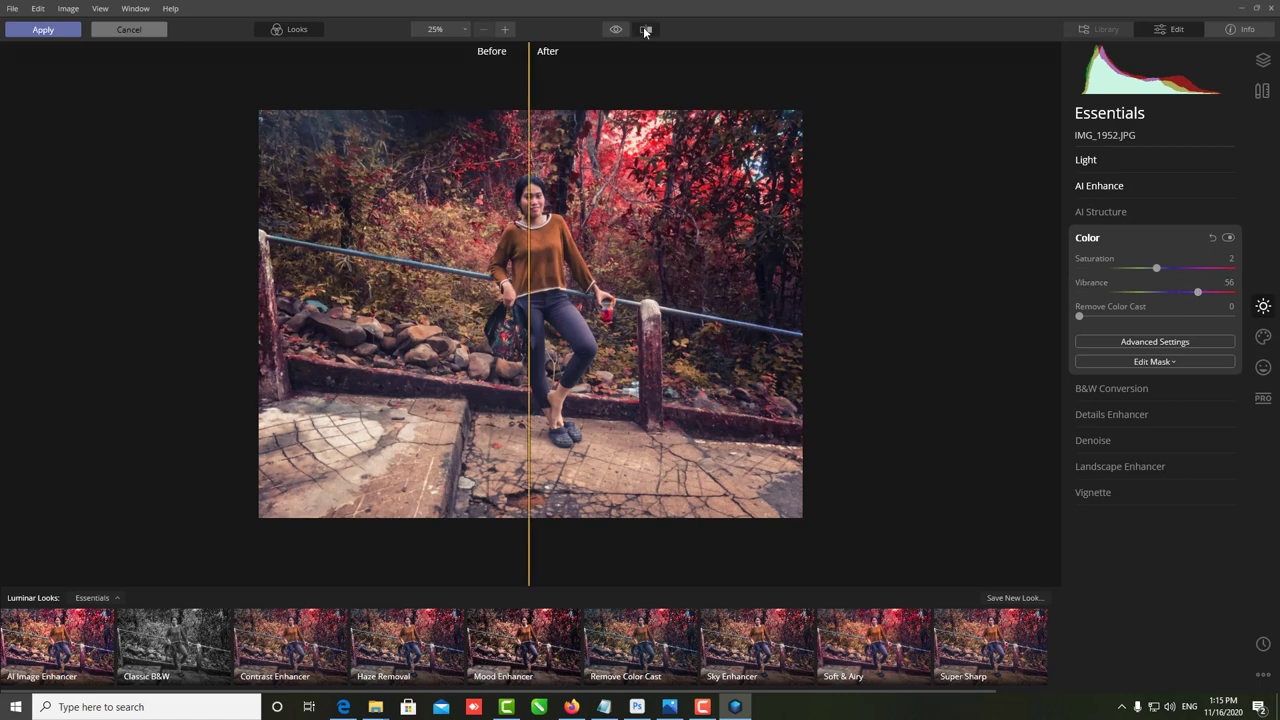
pyautogui.click(645, 30)
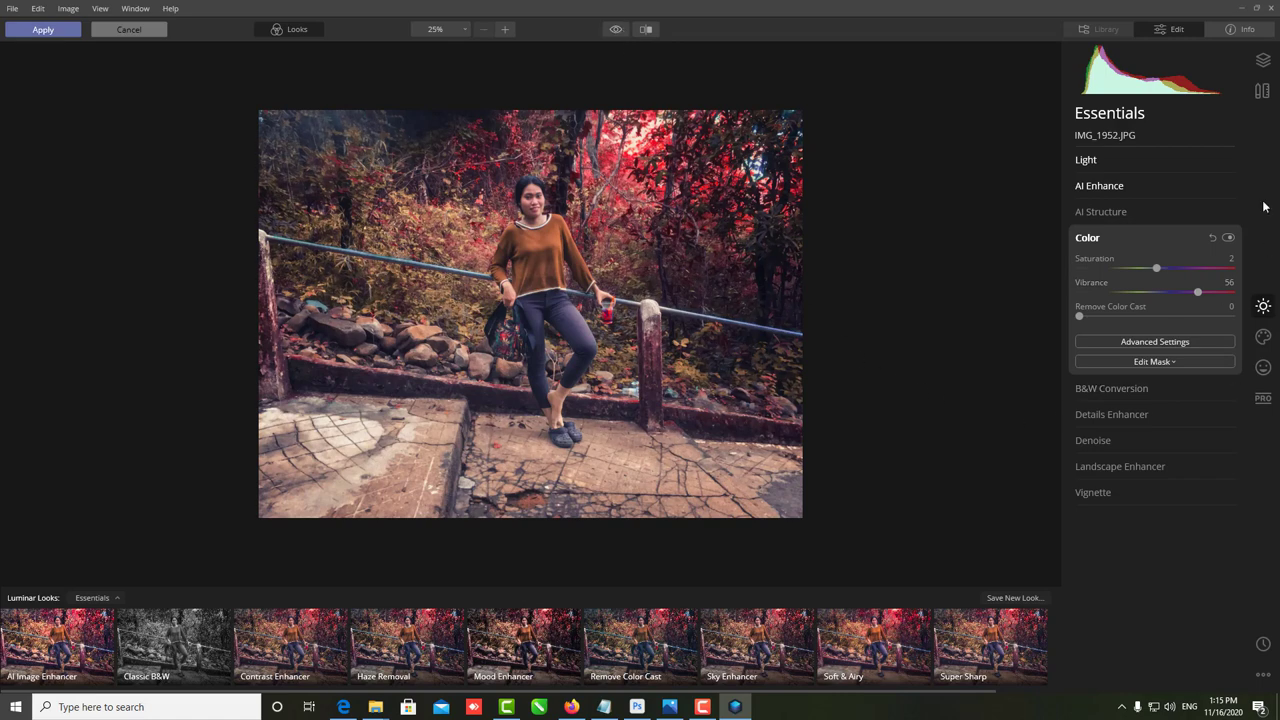
# - Set Light Temperature -27 and Smart Contrast 40 and apply the Luminar edits
pyautogui.click(1087, 162)
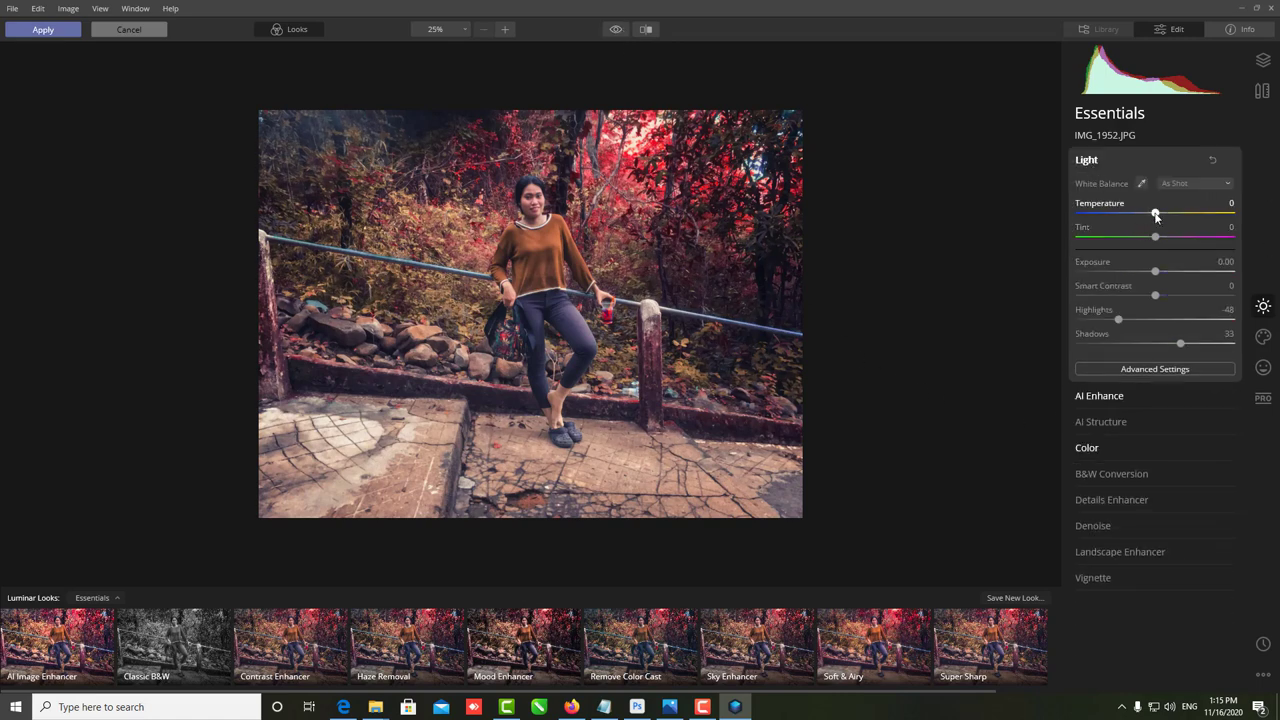
pyautogui.moveTo(1155, 213)
pyautogui.mouseDown()
pyautogui.moveTo(1191, 213)
pyautogui.moveTo(1118, 215)
pyautogui.moveTo(1226, 222)
pyautogui.moveTo(1063, 230)
pyautogui.moveTo(1134, 214)
pyautogui.mouseUp()
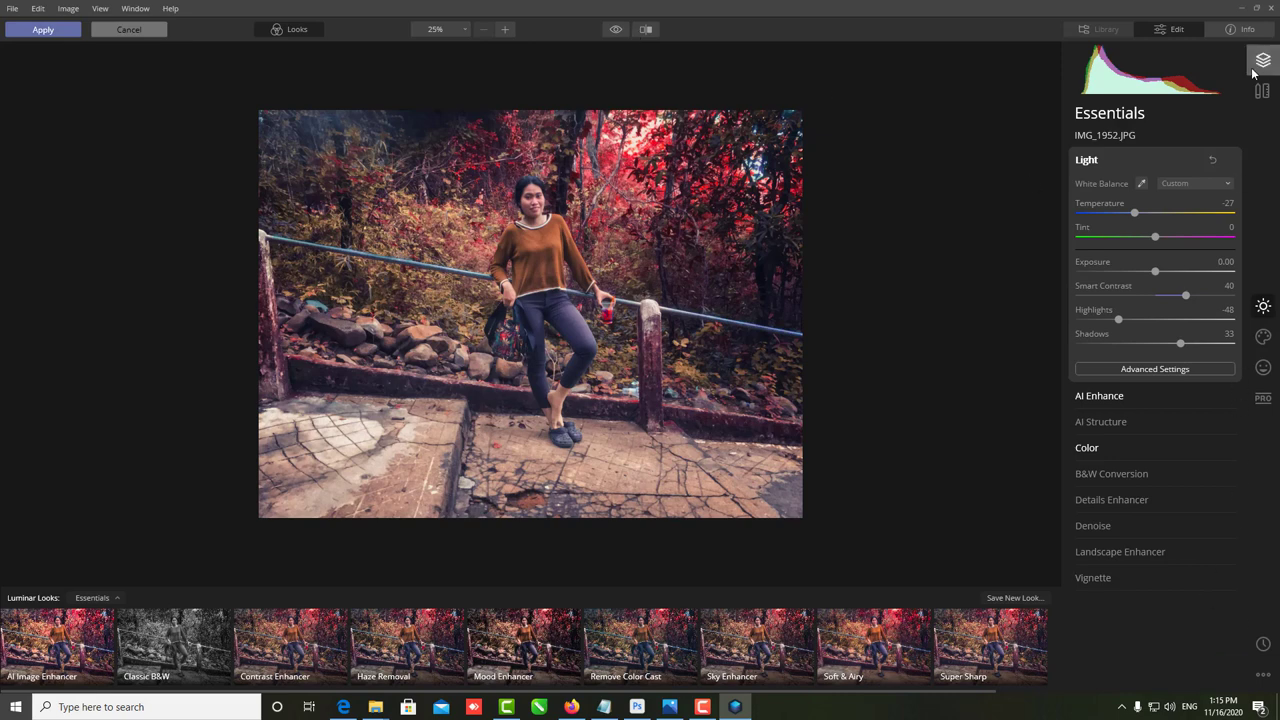
pyautogui.click(56, 30)
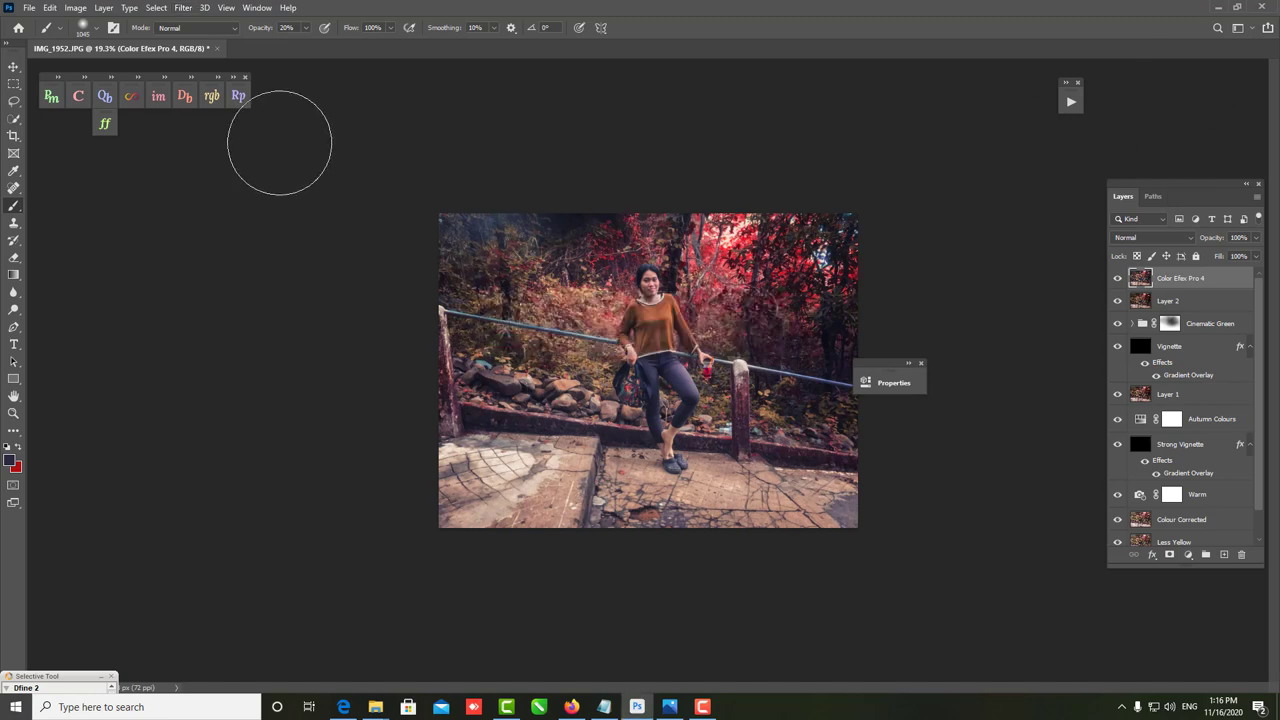
# - Add RP3 Colour Centre layers saturating and desaturating the yellows
pyautogui.click(79, 98)
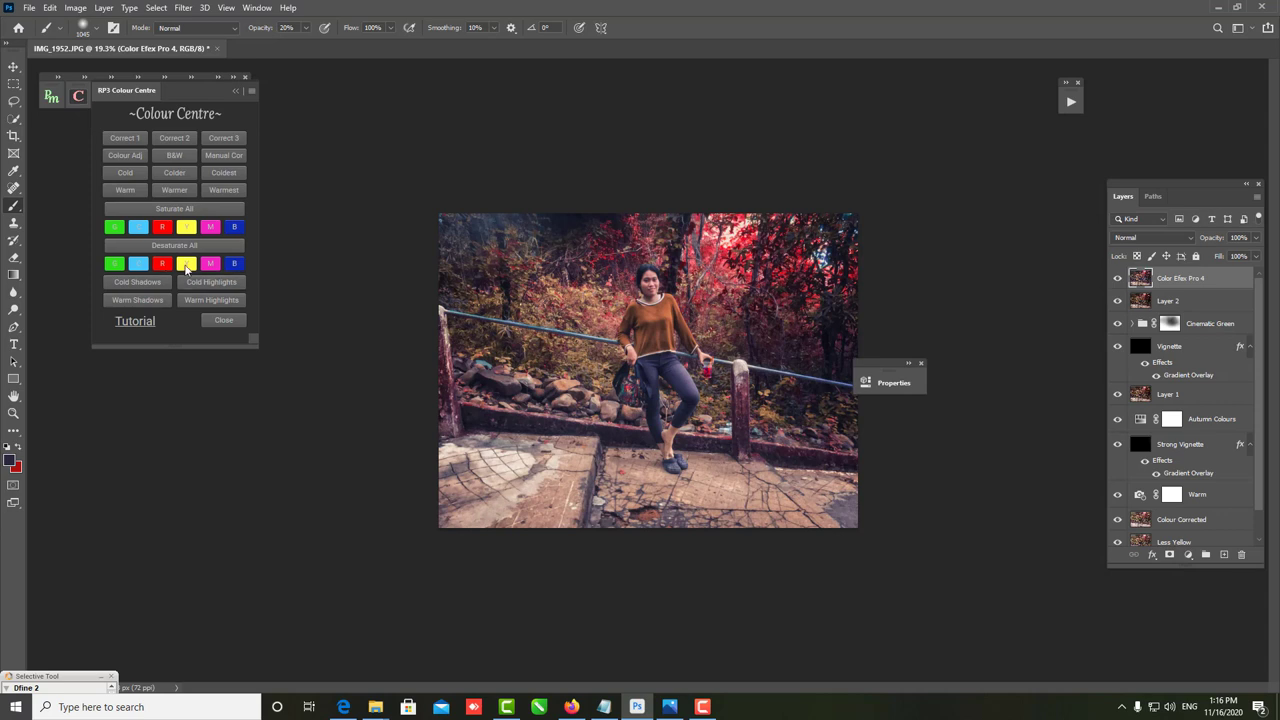
pyautogui.click(187, 265)
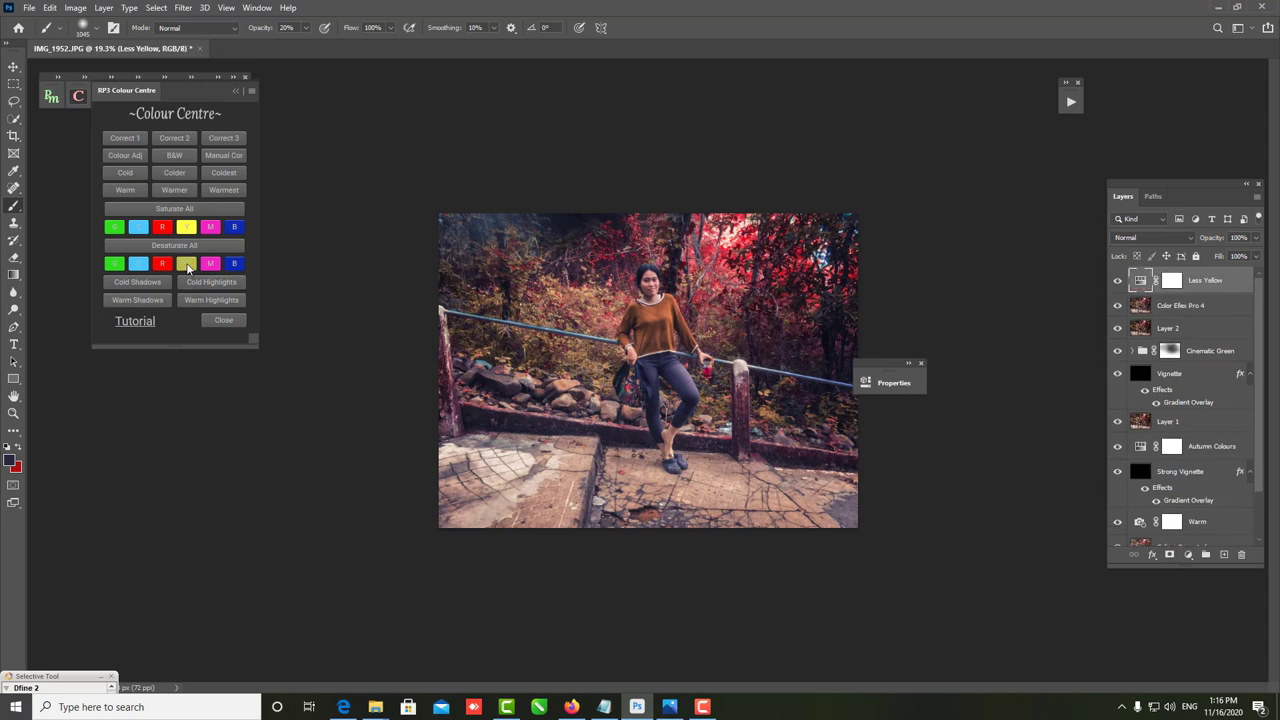
pyautogui.click(185, 228)
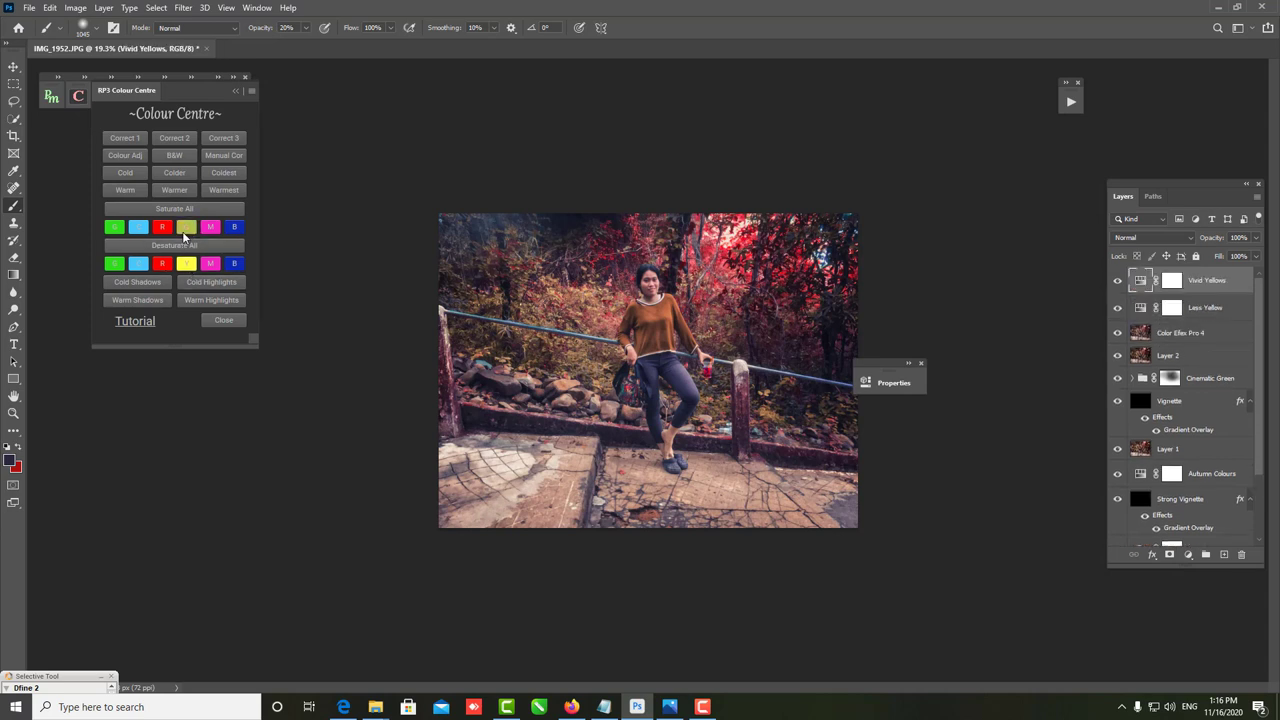
pyautogui.click(182, 231)
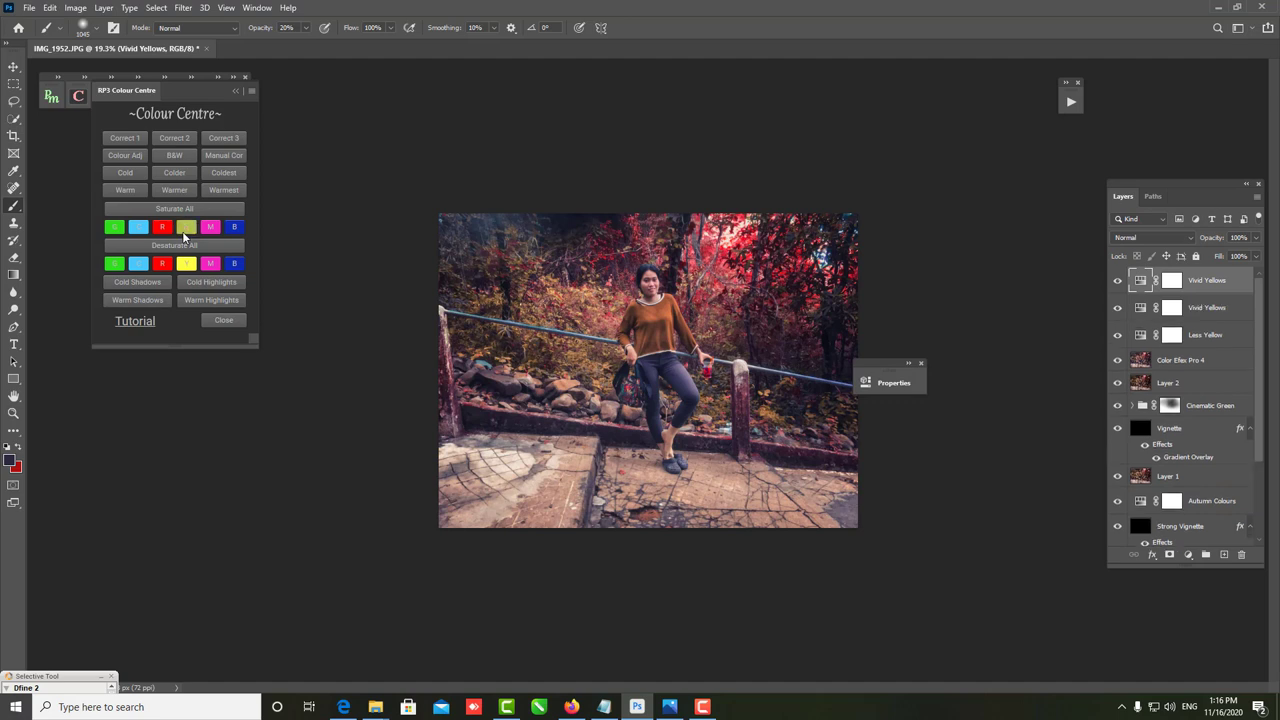
pyautogui.click(185, 230)
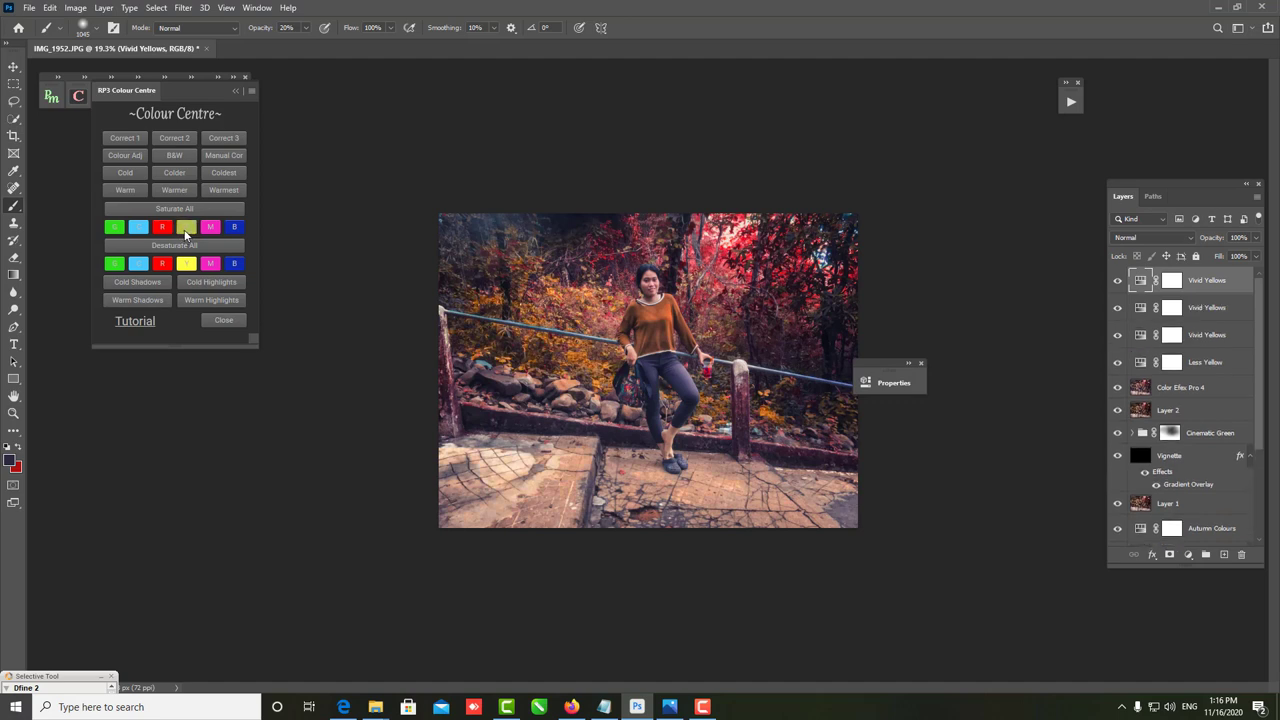
pyautogui.scroll(2, 588, 338)
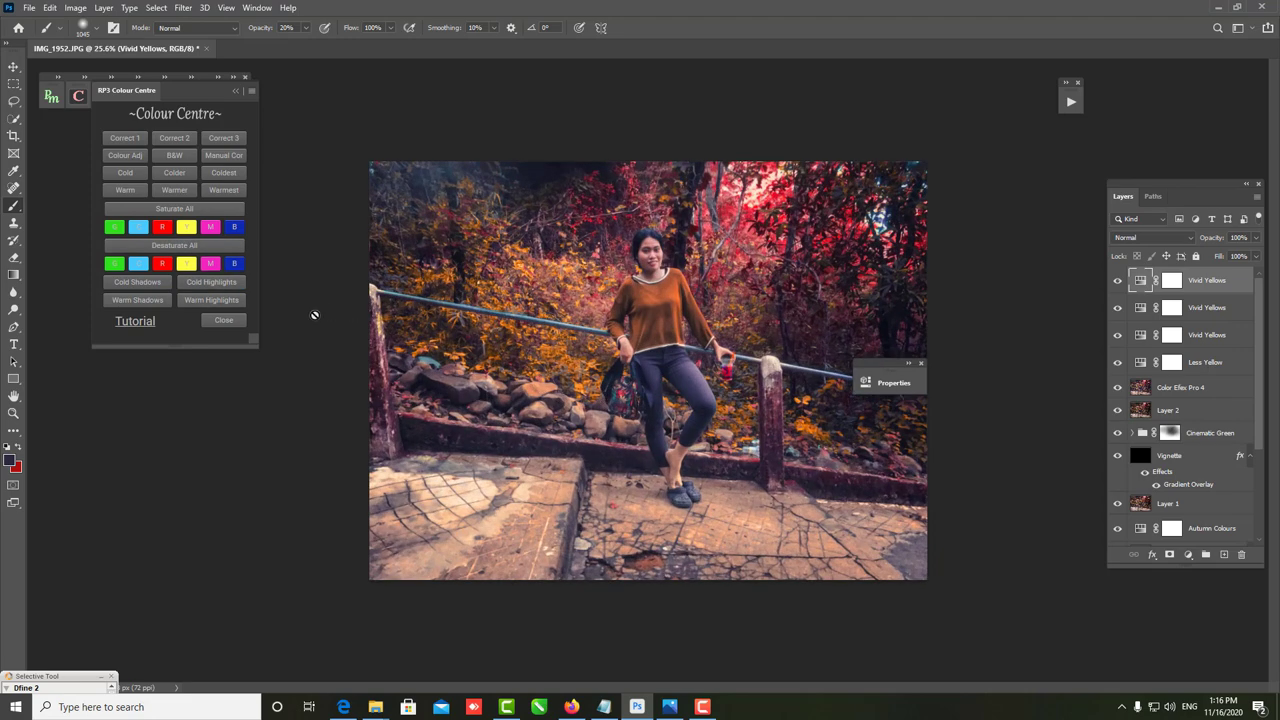
pyautogui.click(186, 265)
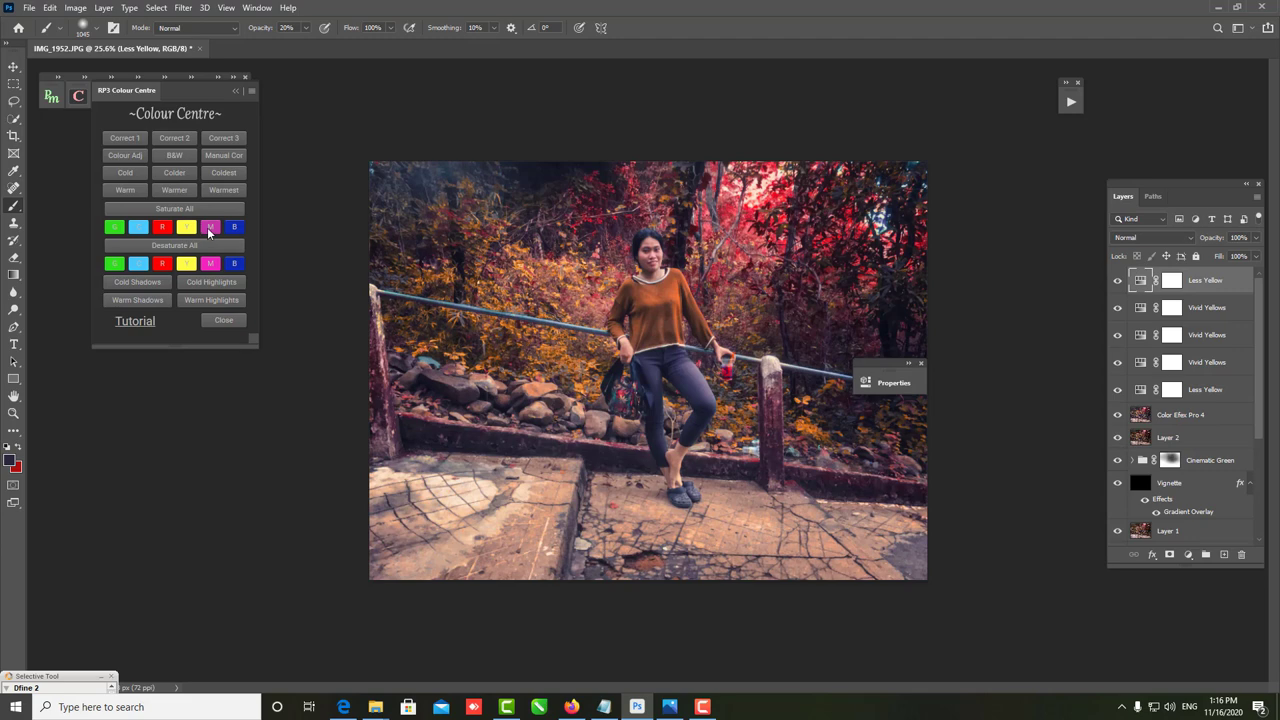
# - Add layers boosting and reducing magenta and red saturation
pyautogui.click(209, 228)
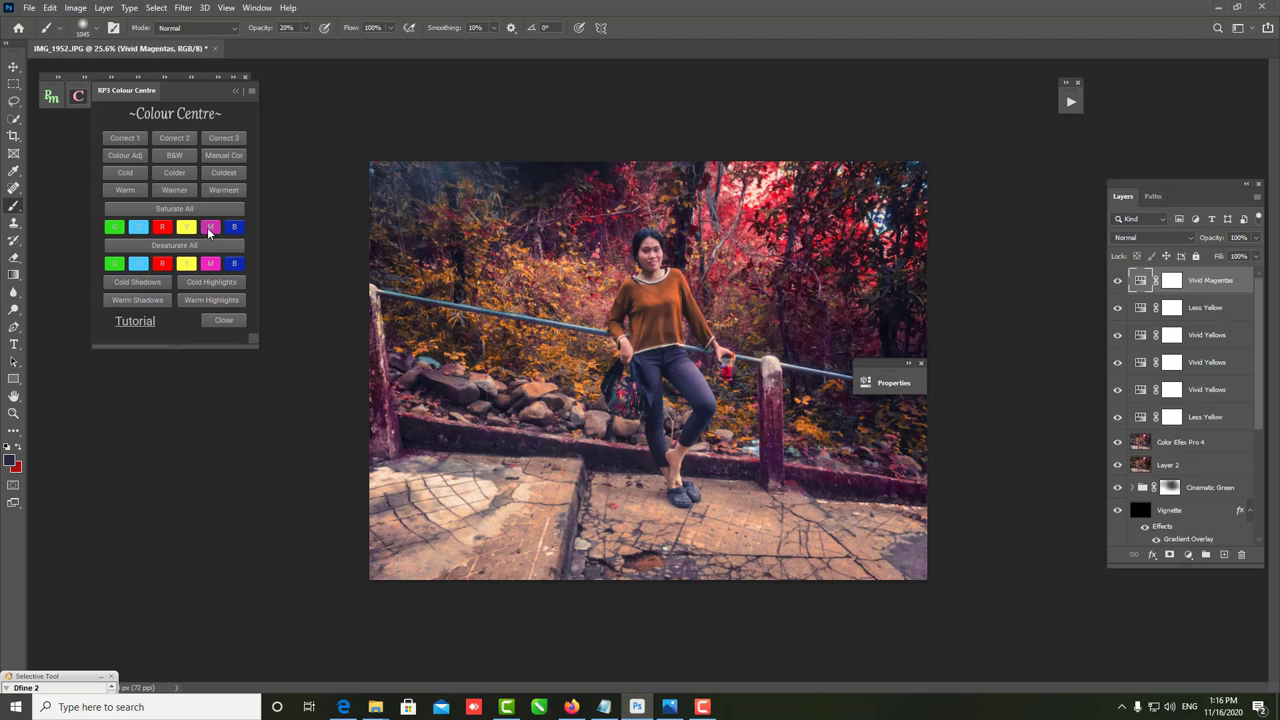
pyautogui.click(211, 265)
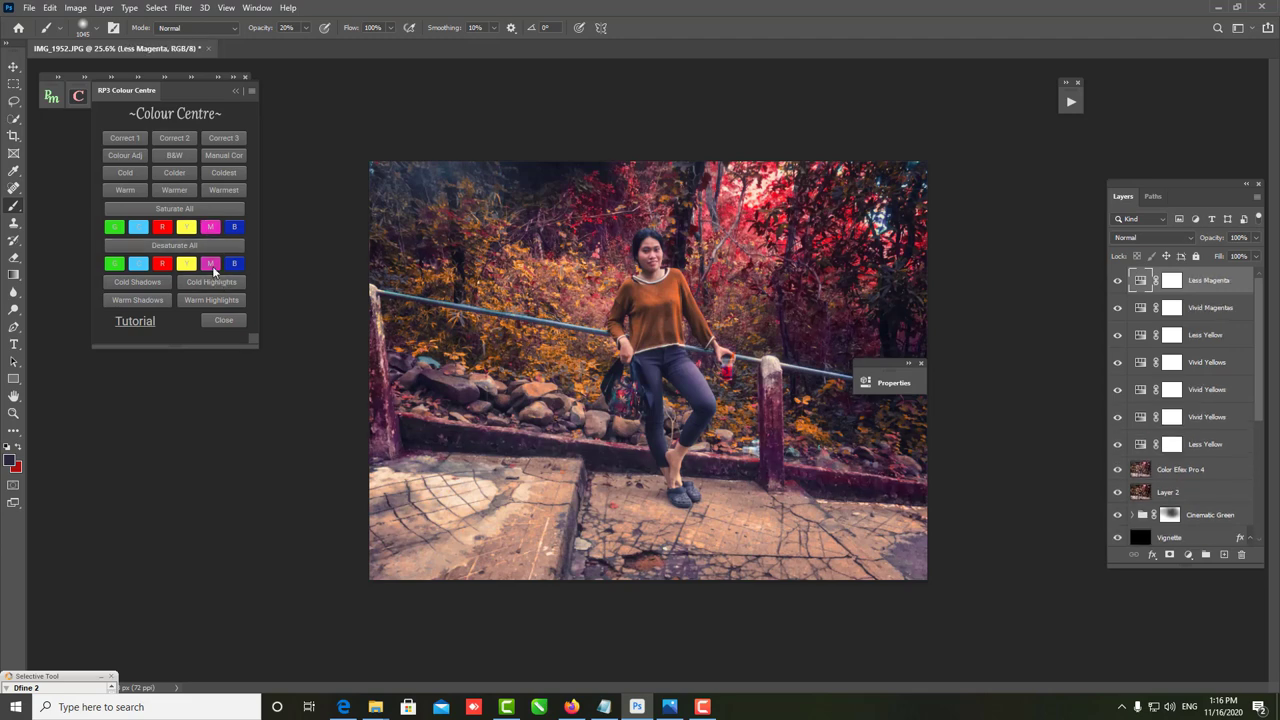
pyautogui.click(212, 265)
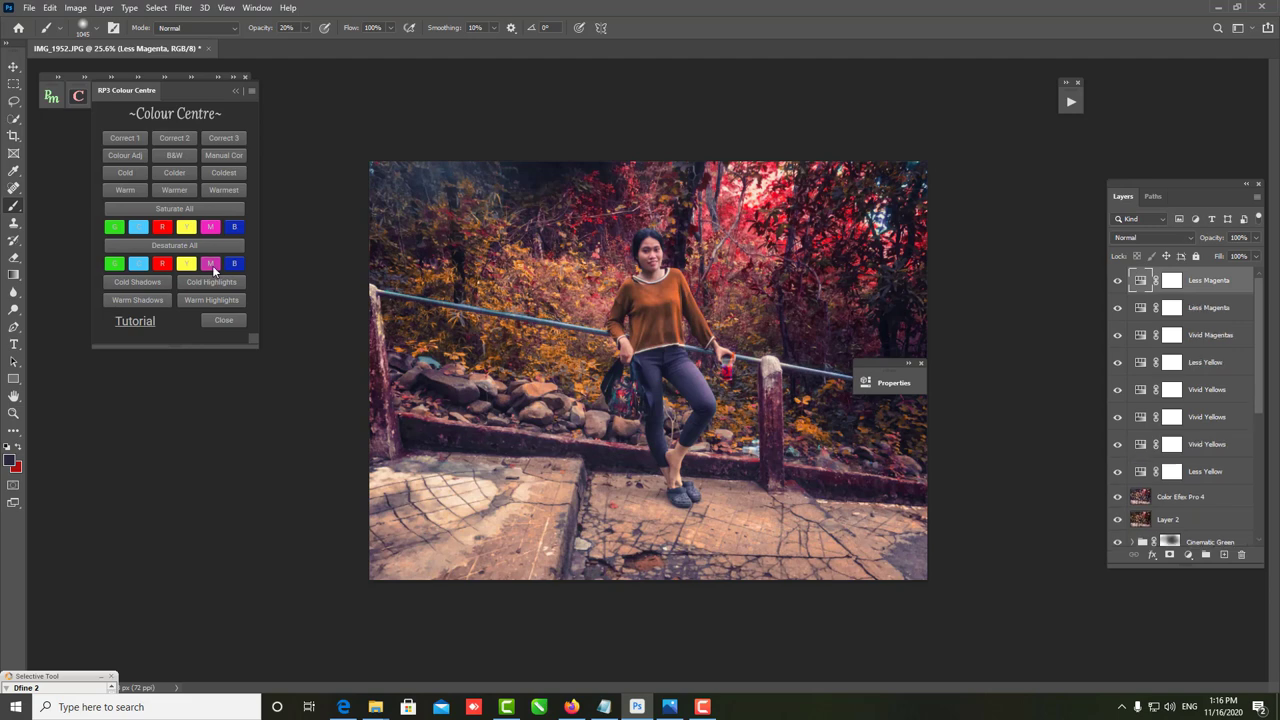
pyautogui.click(211, 229)
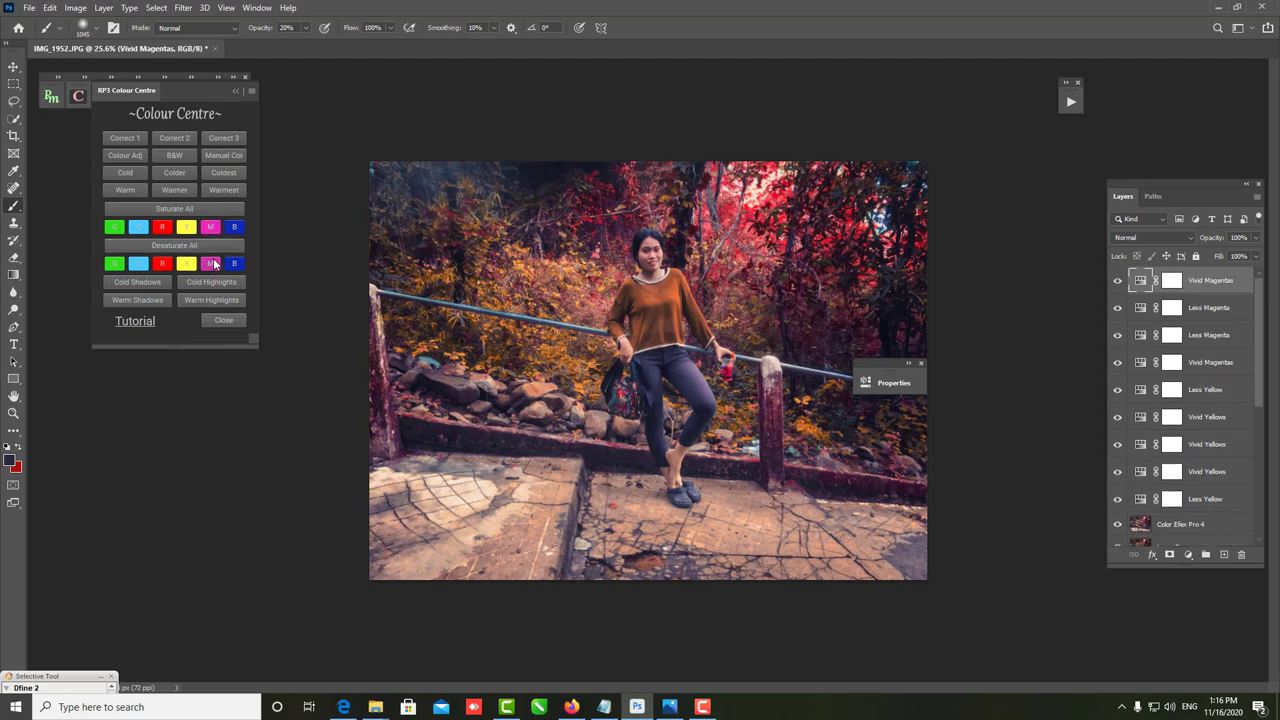
pyautogui.click(213, 262)
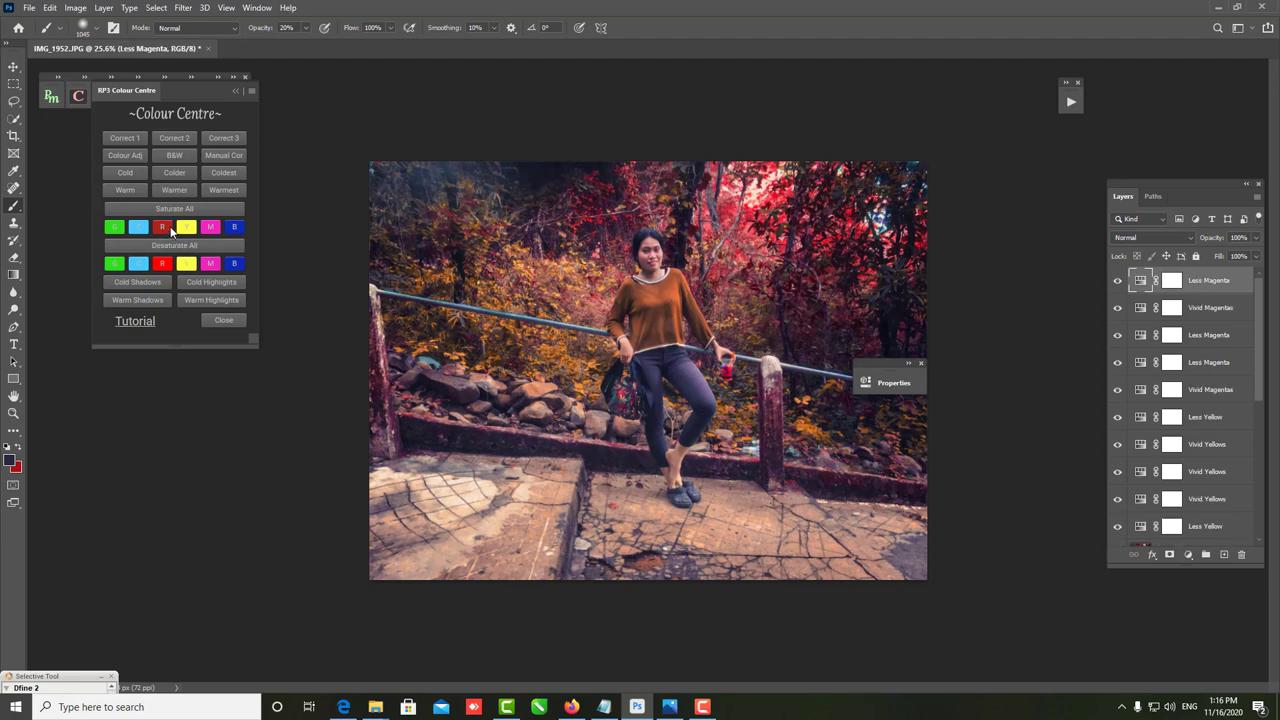
pyautogui.click(171, 231)
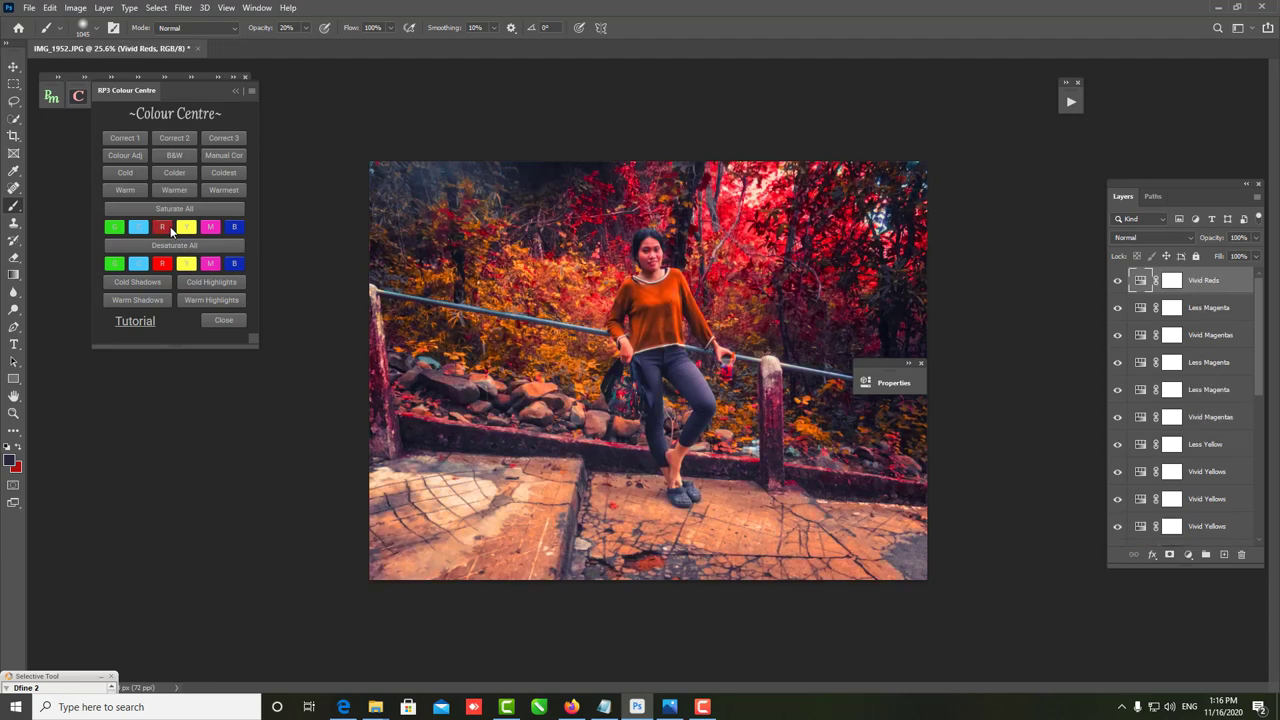
pyautogui.click(171, 265)
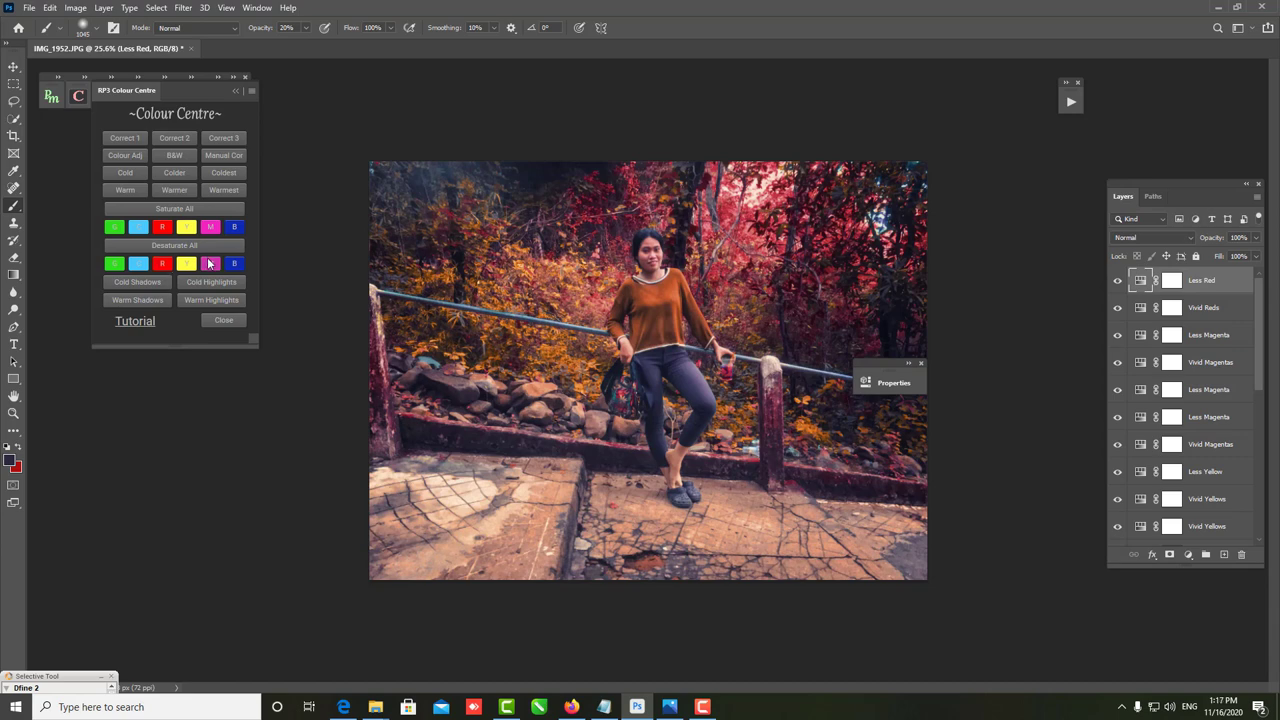
pyautogui.click(209, 263)
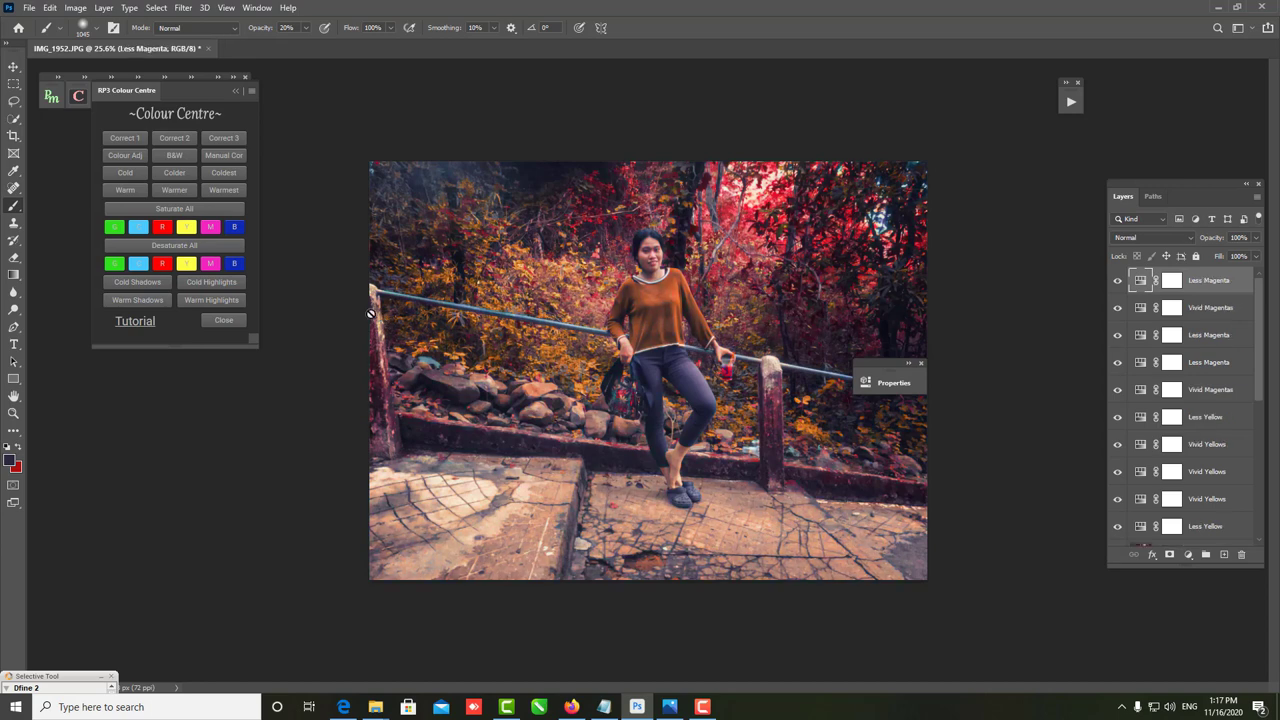
# - Add two more yellow-reducing layers and a Vivid Yellows layer on top
pyautogui.click(185, 265)
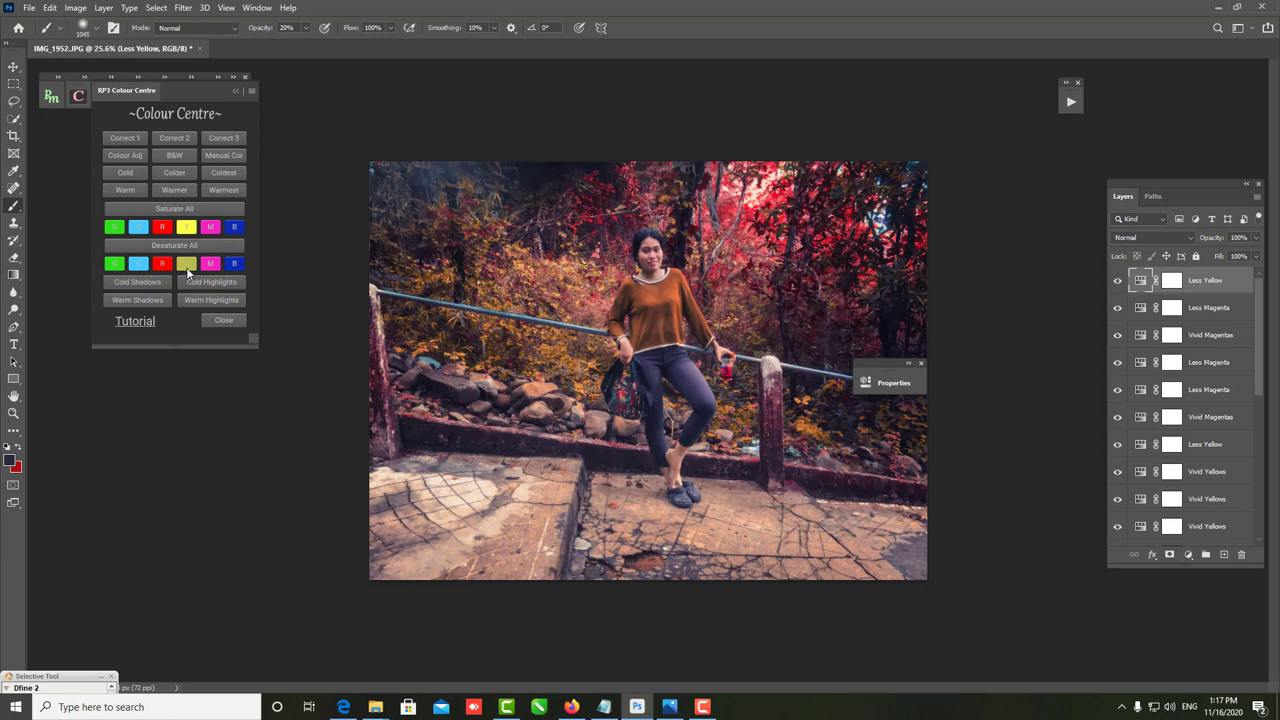
pyautogui.click(186, 265)
pyautogui.click(185, 228)
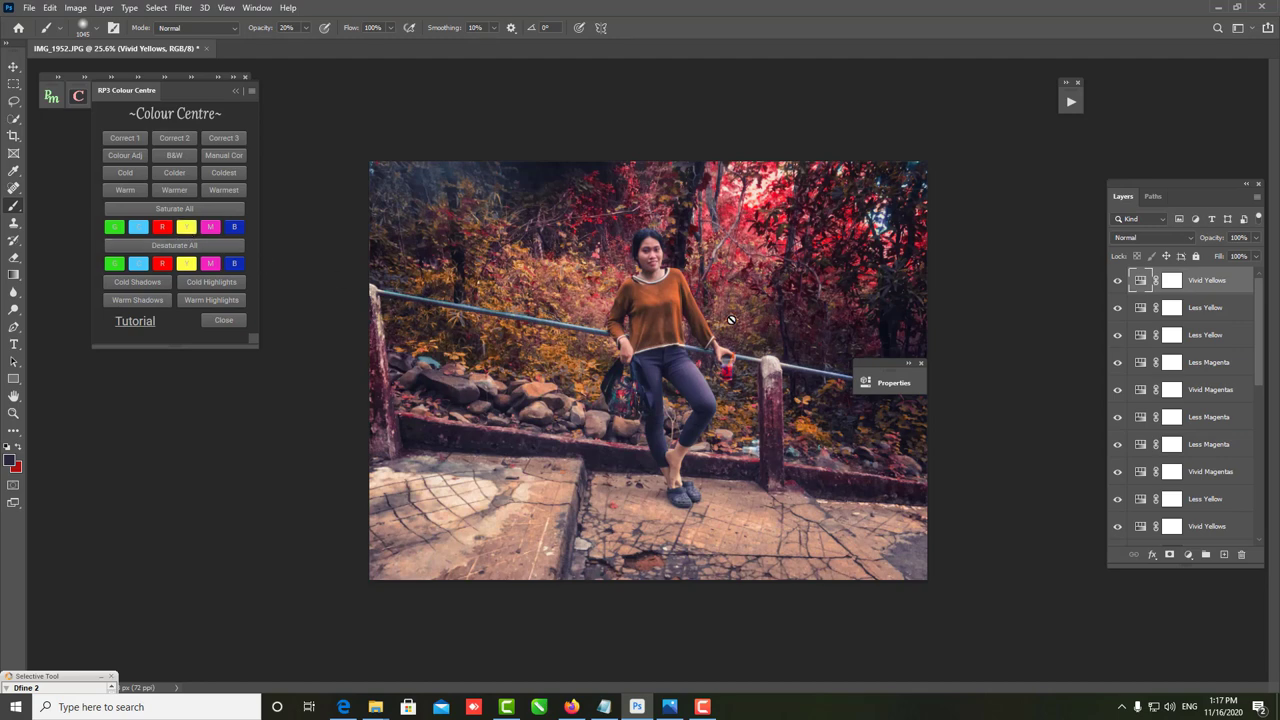
pyautogui.scroll(-2, 732, 316)
pyautogui.scroll(-2, 732, 316)
pyautogui.scroll(1, 732, 316)
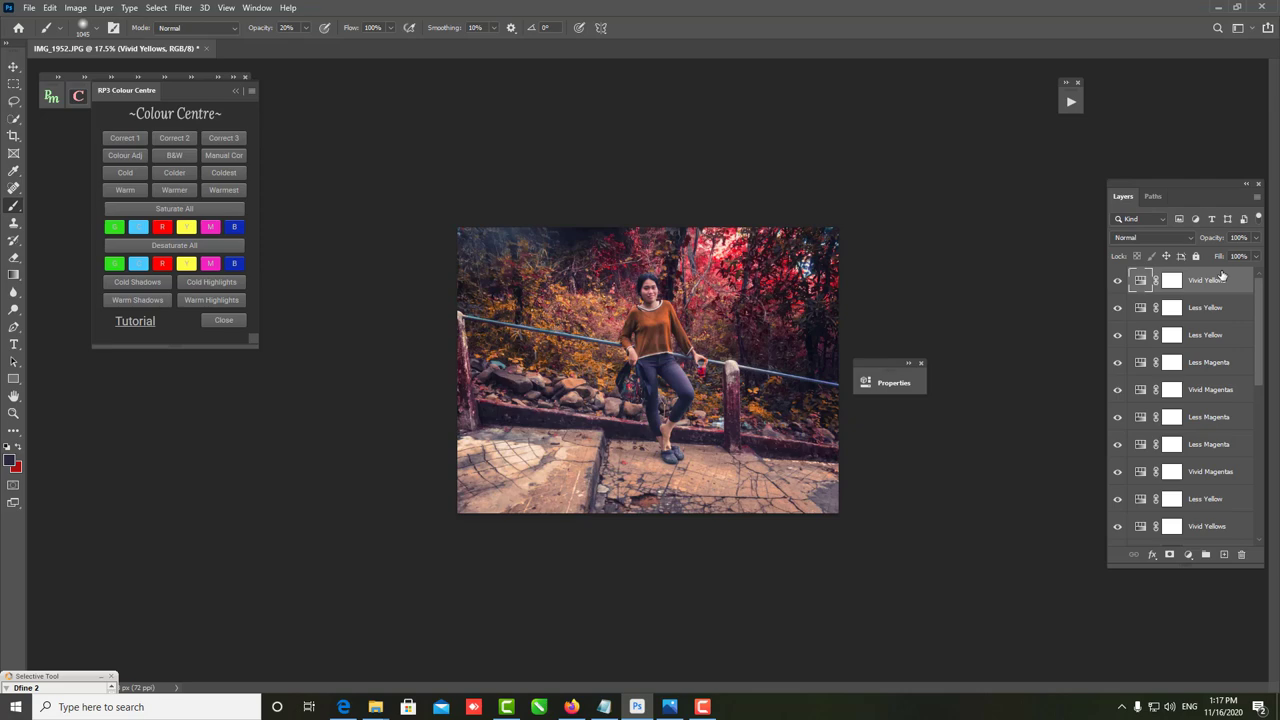
# - Stamp visible layers into Layer 3 and generate an Infinite Color grade group
pyautogui.hotkey('ctrl', 'alt', 'shift', 'e')
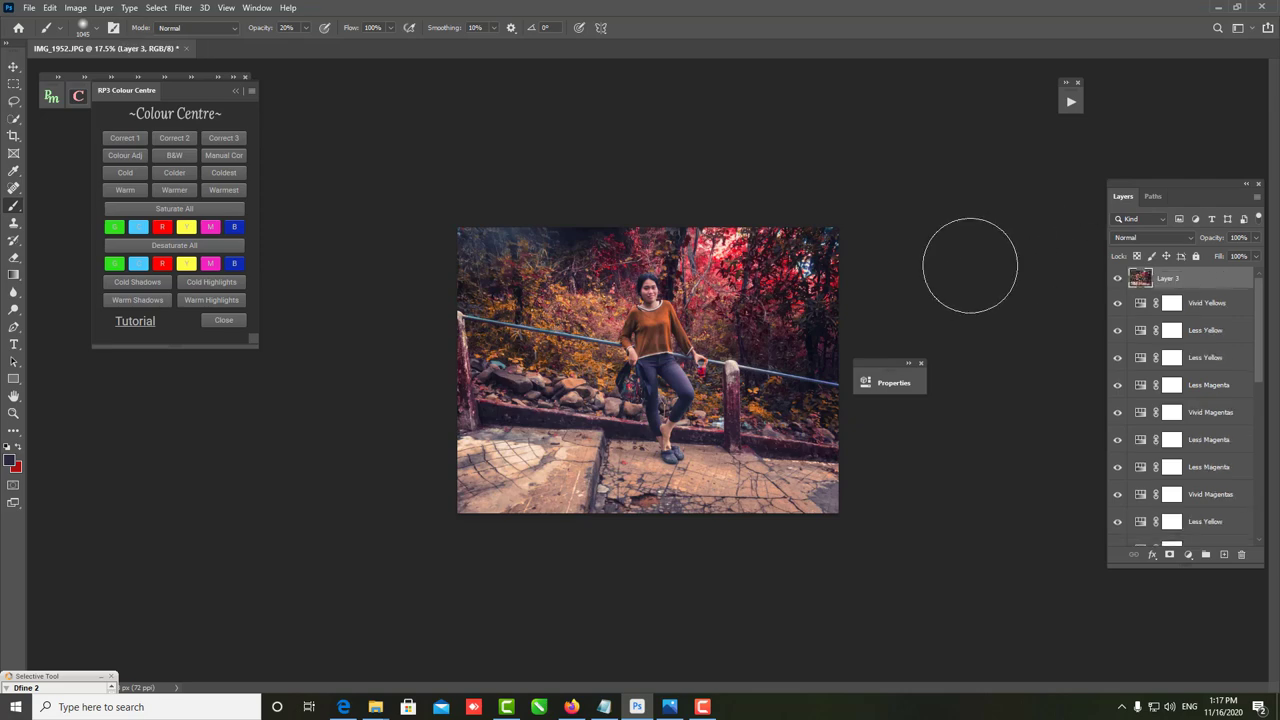
pyautogui.scroll(1, 923, 271)
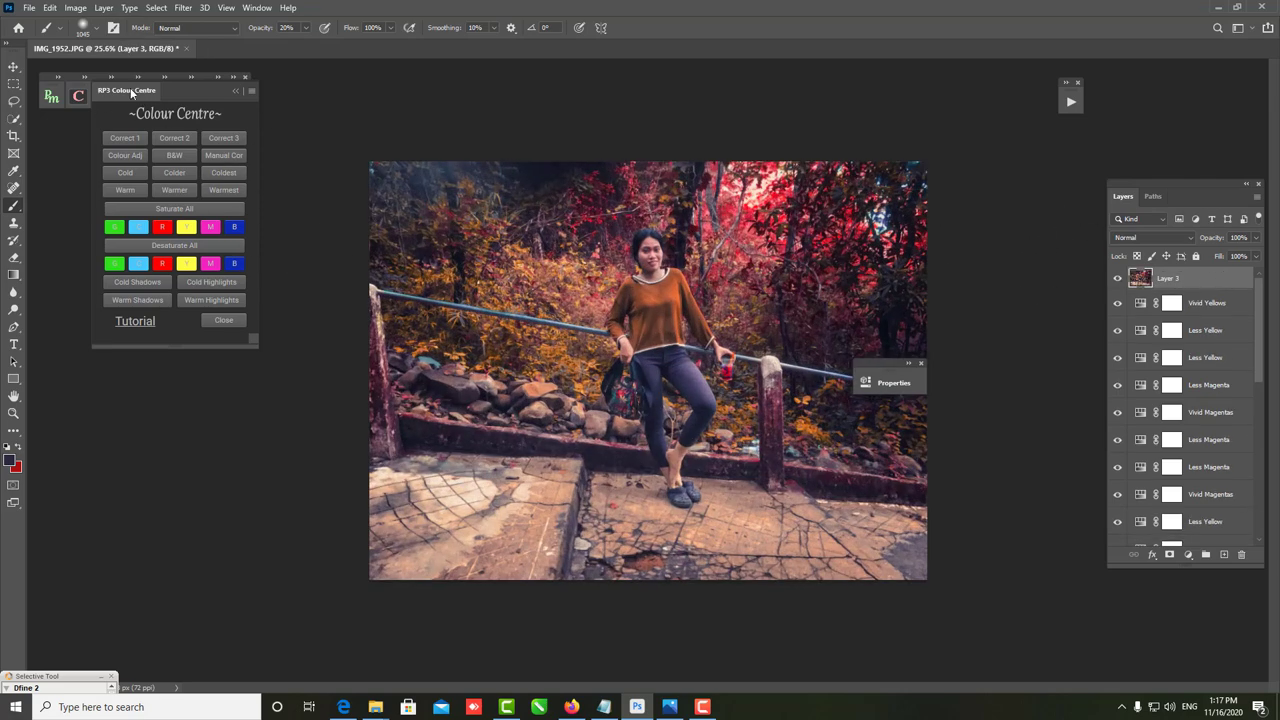
pyautogui.click(233, 91)
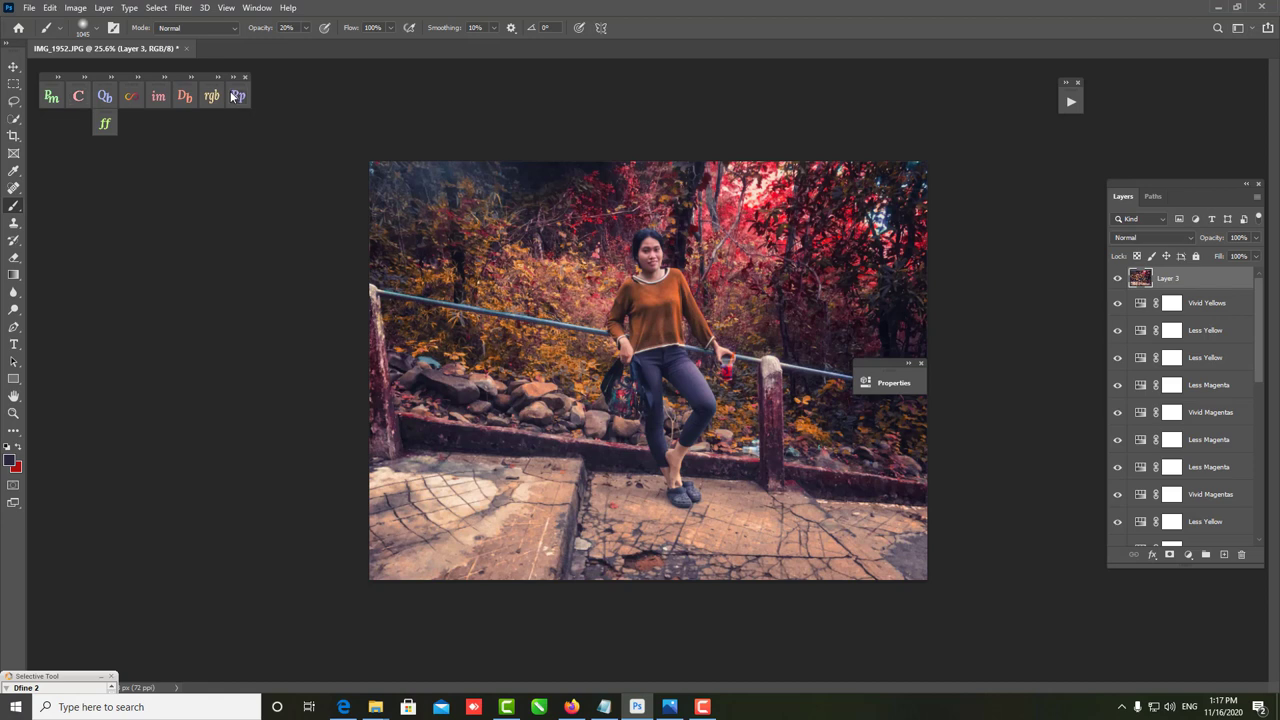
pyautogui.click(131, 96)
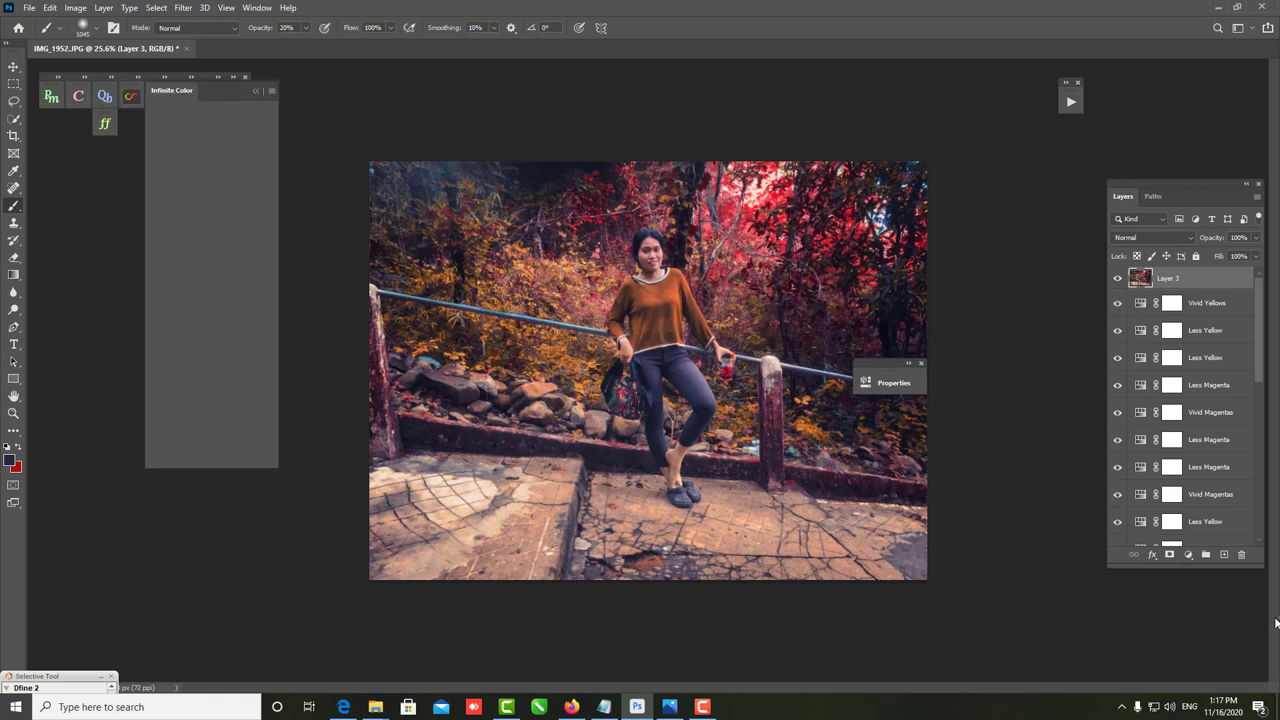
pyautogui.click(213, 207)
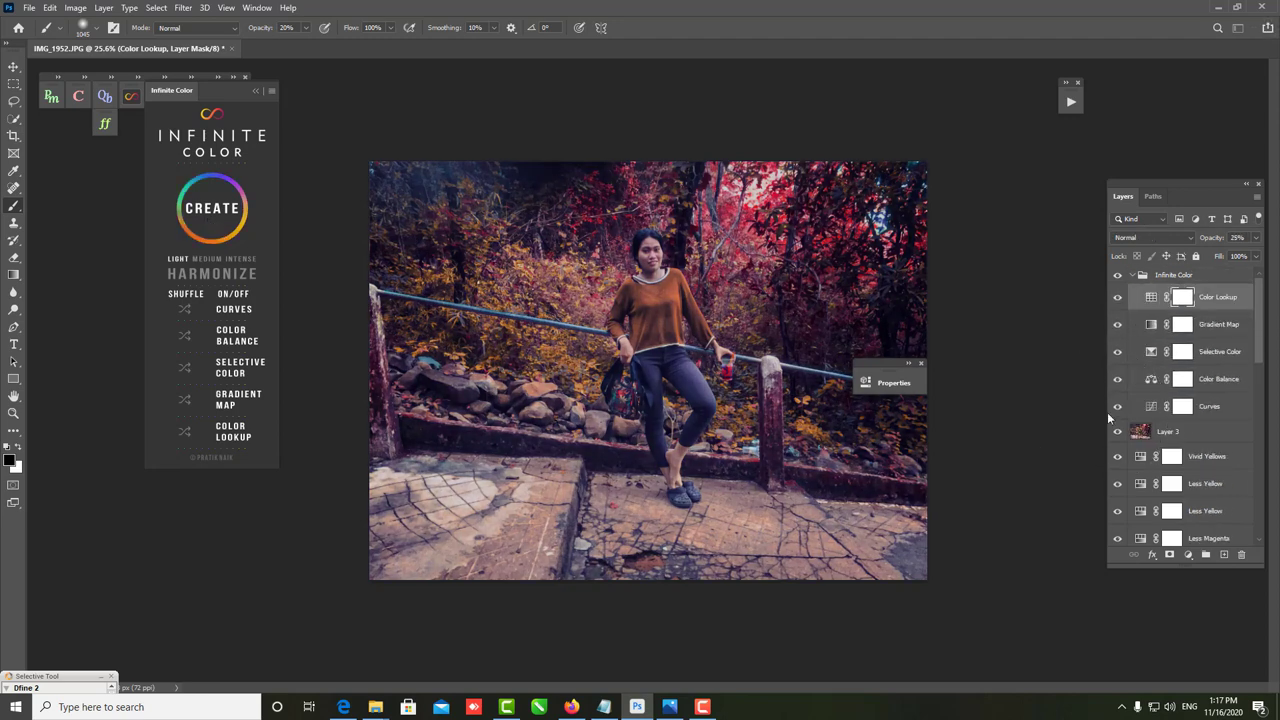
# - Fade the Color Lookup layer to 8% opacity and collapse the Infinite Color group
pyautogui.click(1256, 238)
pyautogui.moveTo(1209, 252); pyautogui.dragTo(1187, 290)
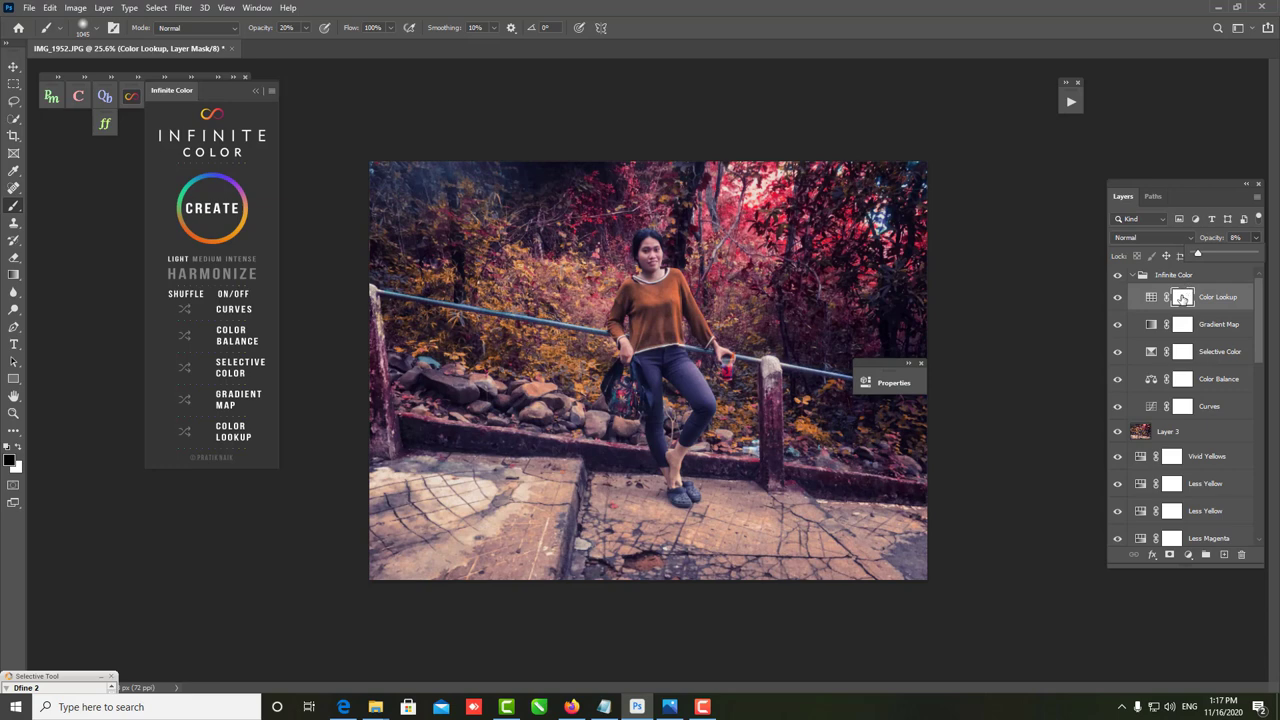
pyautogui.click(1134, 276)
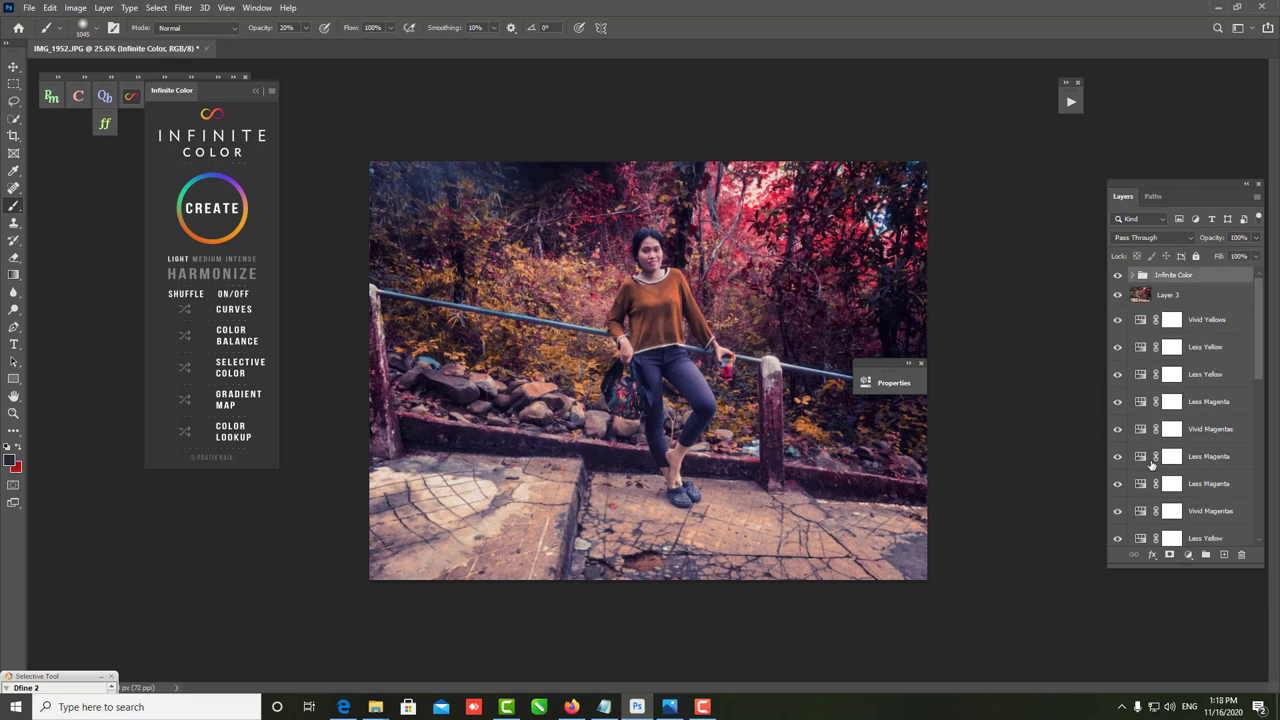
# - Add a black mask hiding the Infinite Color group and compare with Layer 3
pyautogui.keyDown('alt'); pyautogui.click(1169, 554); pyautogui.keyUp('alt')
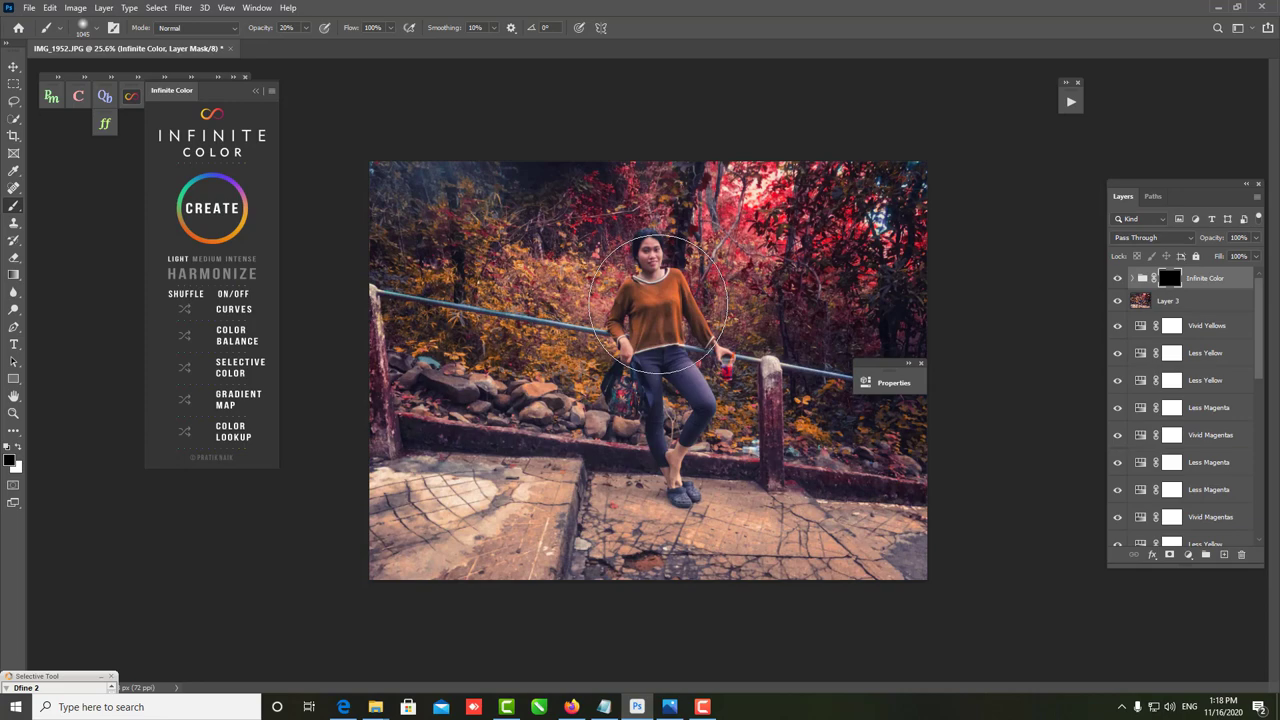
pyautogui.hotkey('ctrl', '+')
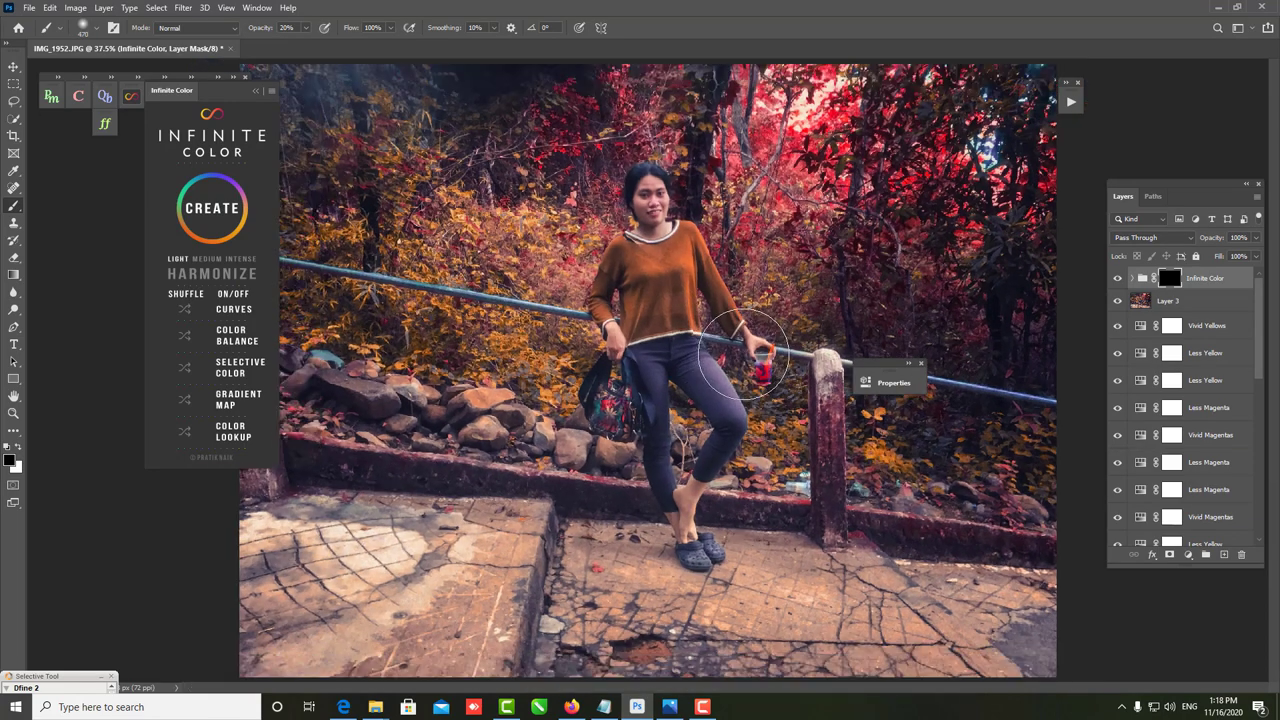
pyautogui.hotkey('ctrl', '-')
pyautogui.hotkey('ctrl', '-')
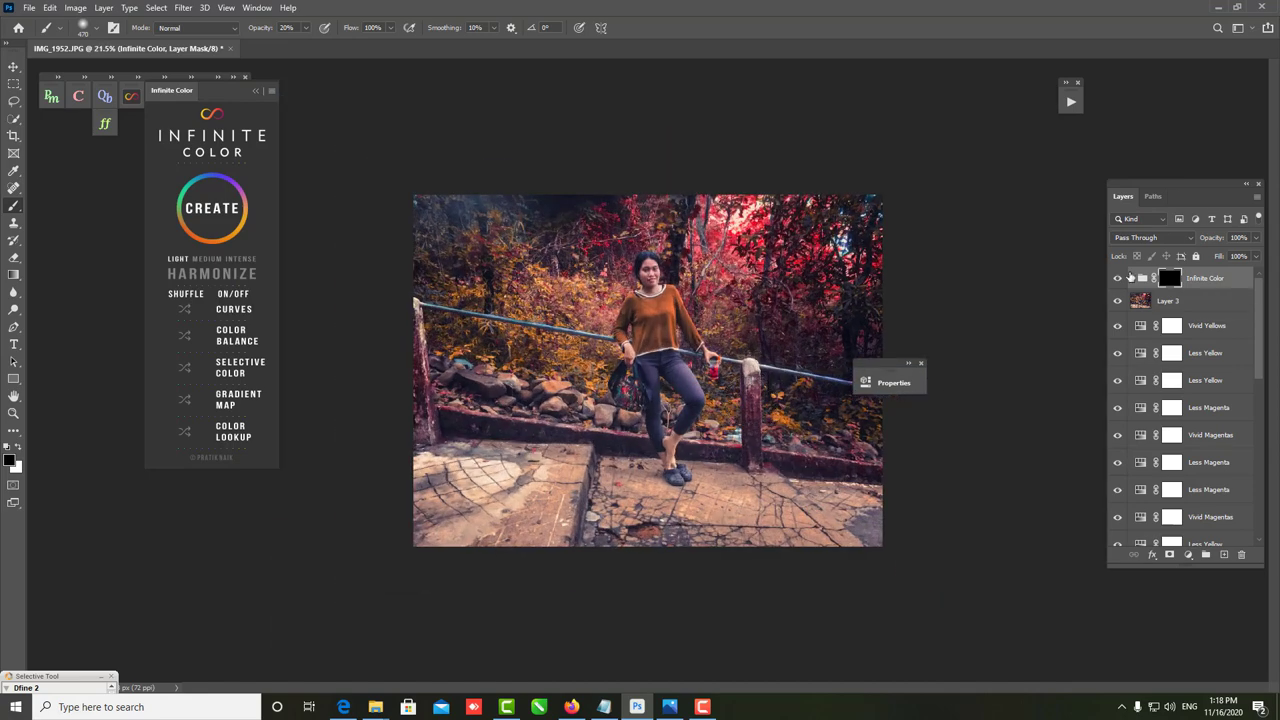
pyautogui.click(1118, 281)
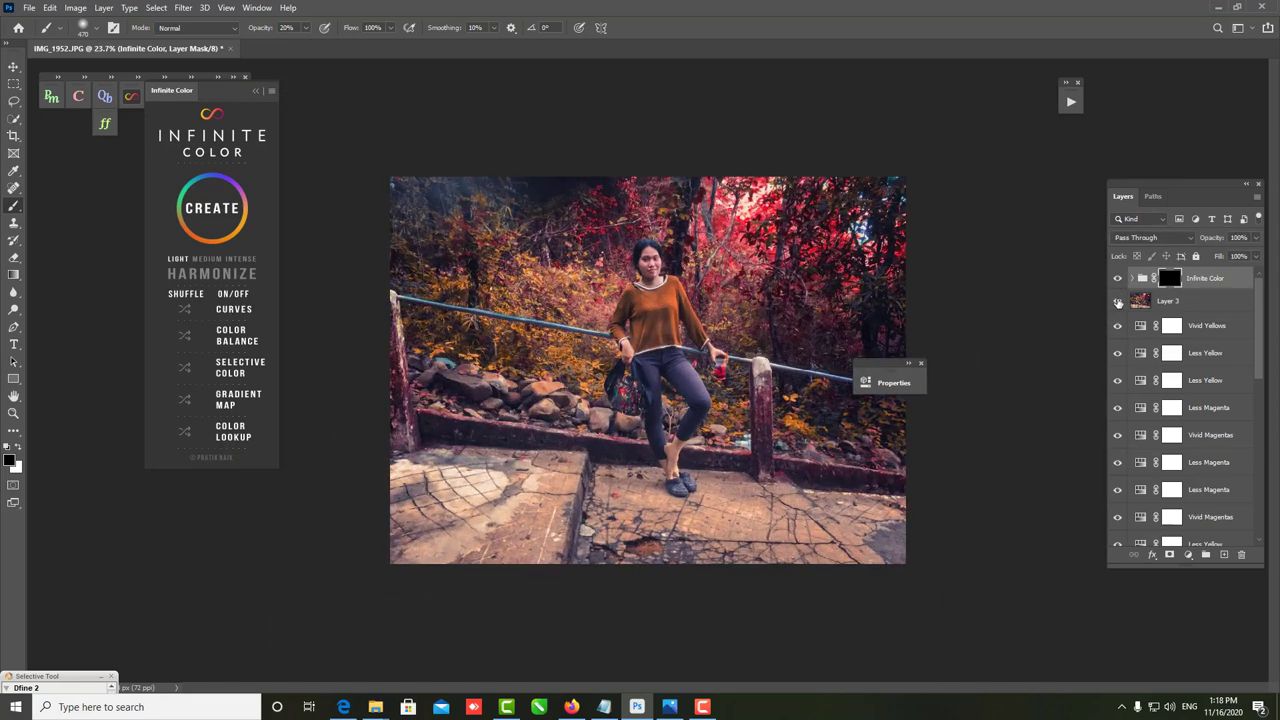
pyautogui.click(1119, 301)
# - Collapse the Infinite Color panel and fit the whole photo in view
pyautogui.click(256, 91)
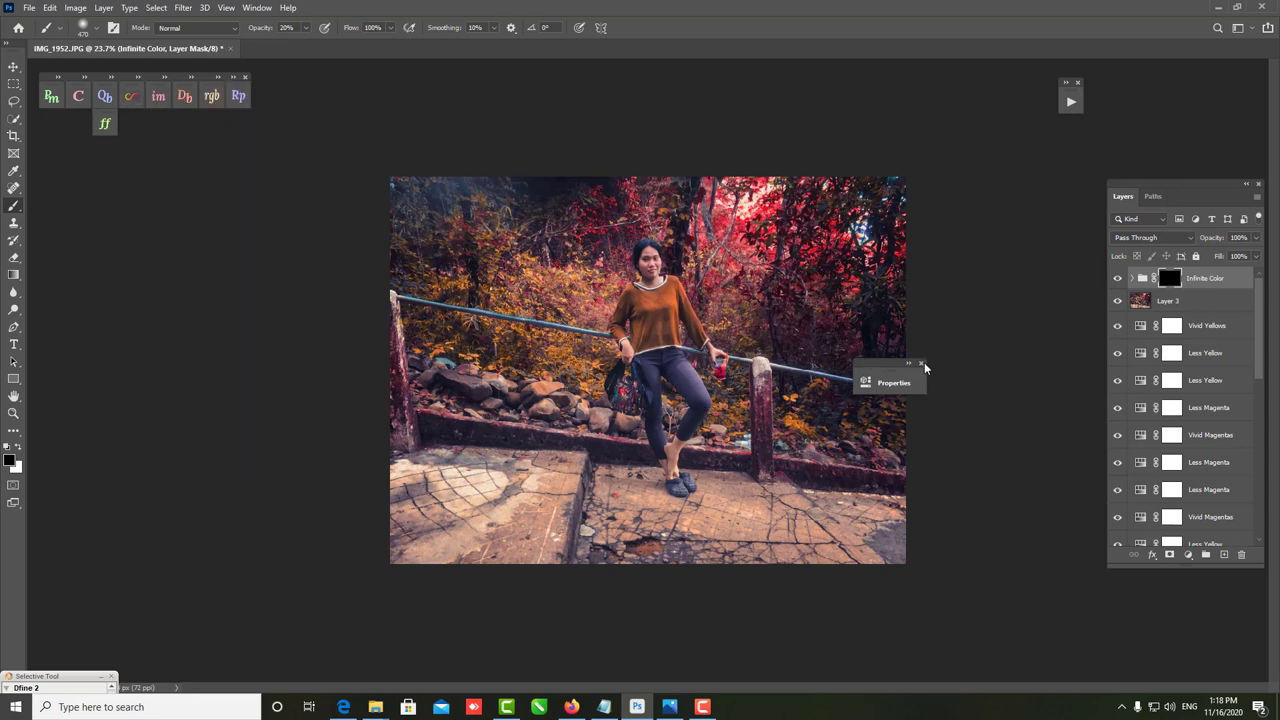
pyautogui.hotkey('ctrl', '-')
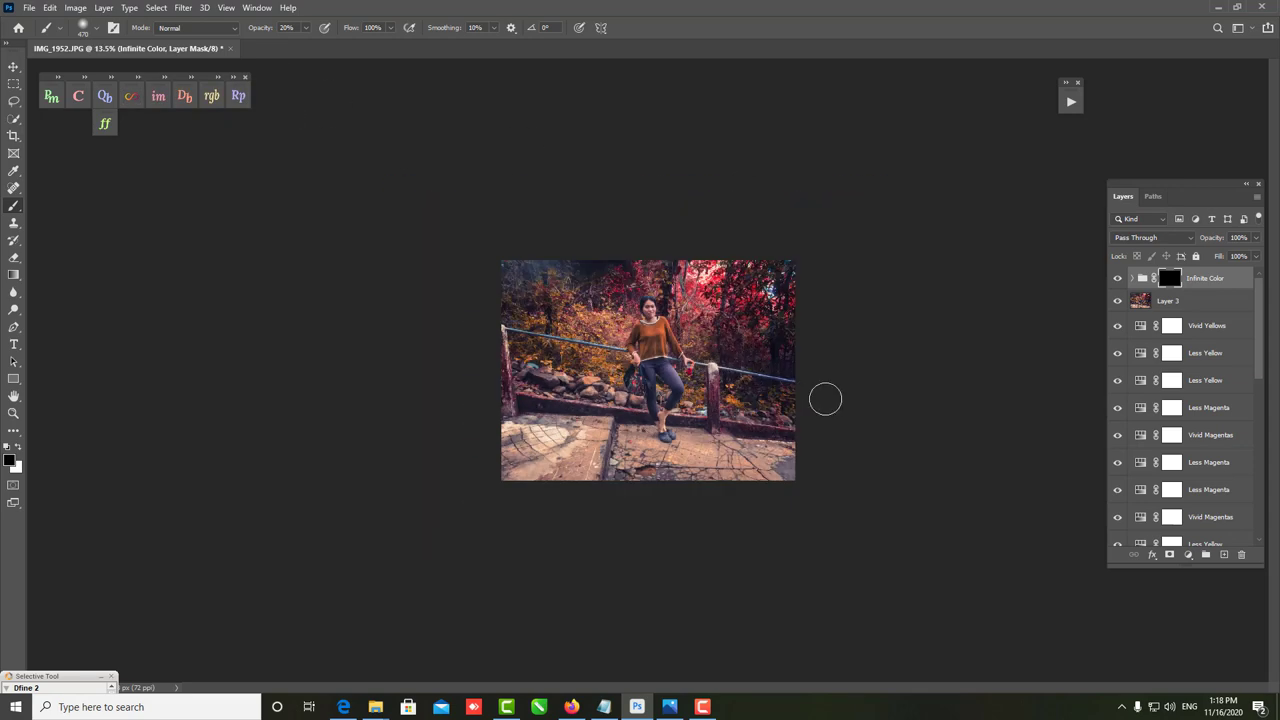
pyautogui.hotkey('ctrl', '+')
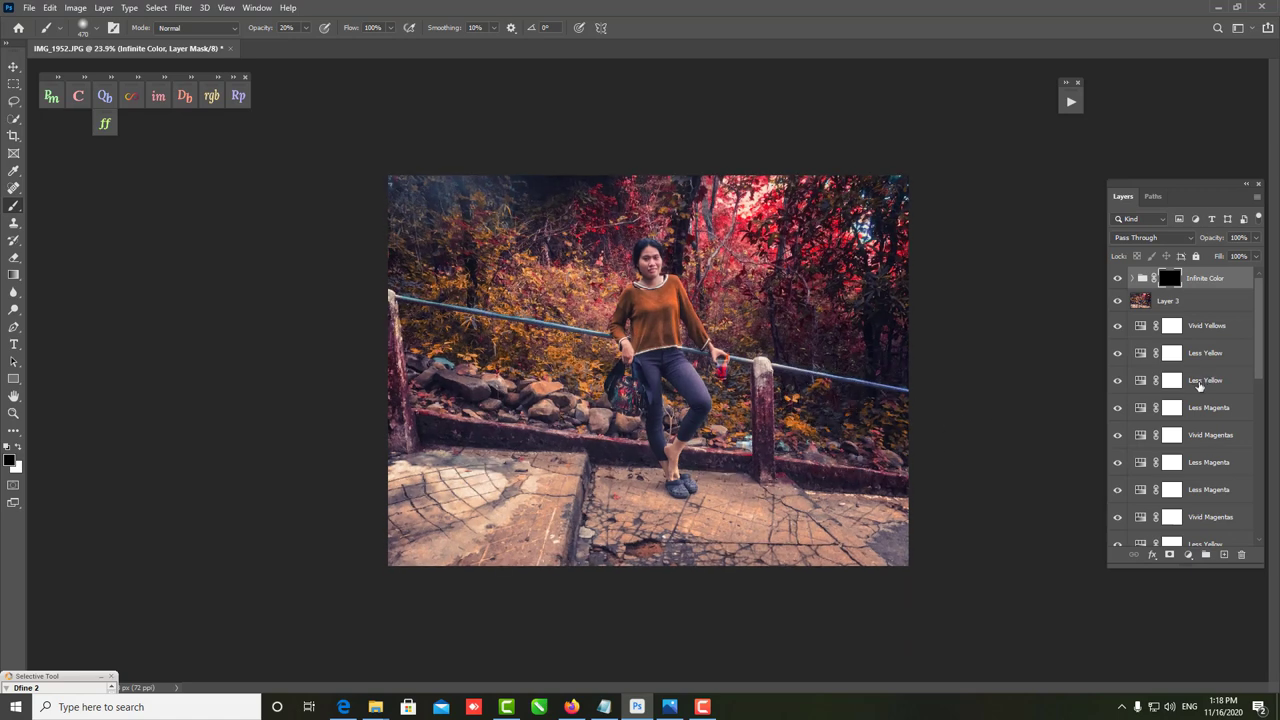
pyautogui.scroll(-3, 1240, 408)
pyautogui.scroll(-1, 1240, 408)
pyautogui.scroll(-4, 1240, 408)
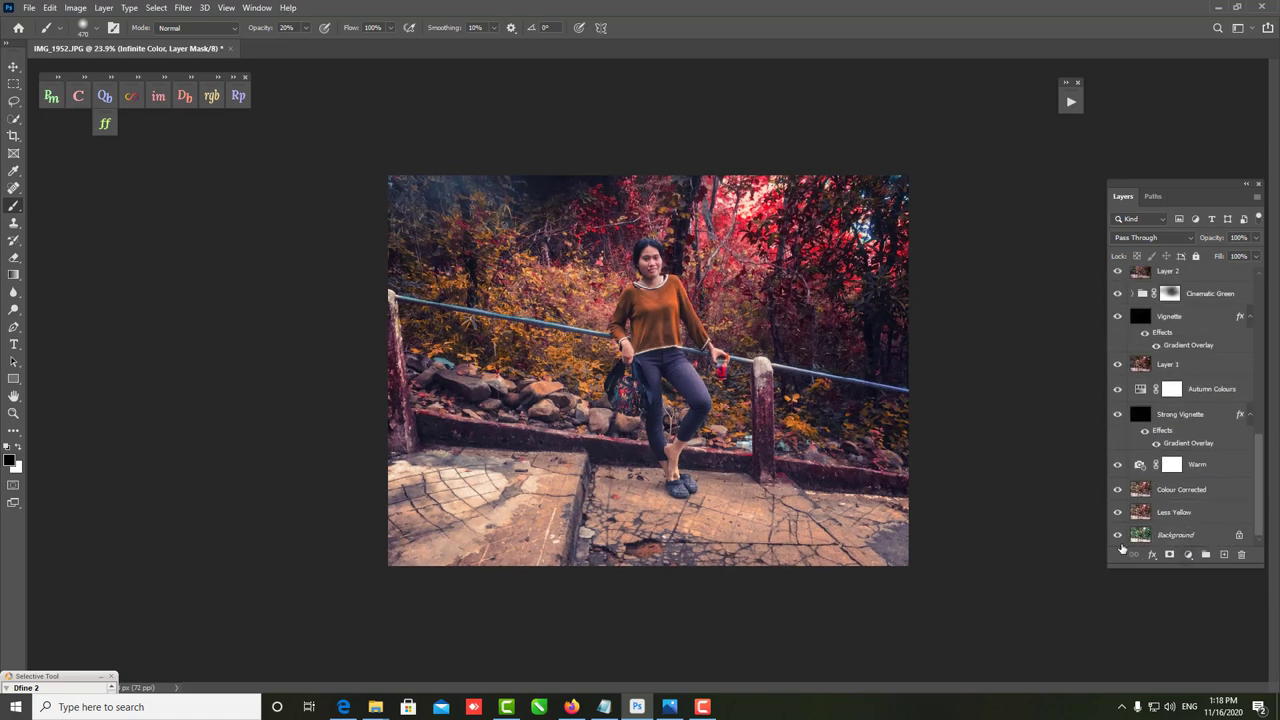
pyautogui.keyDown('alt'); pyautogui.click(1118, 536); pyautogui.keyUp('alt')
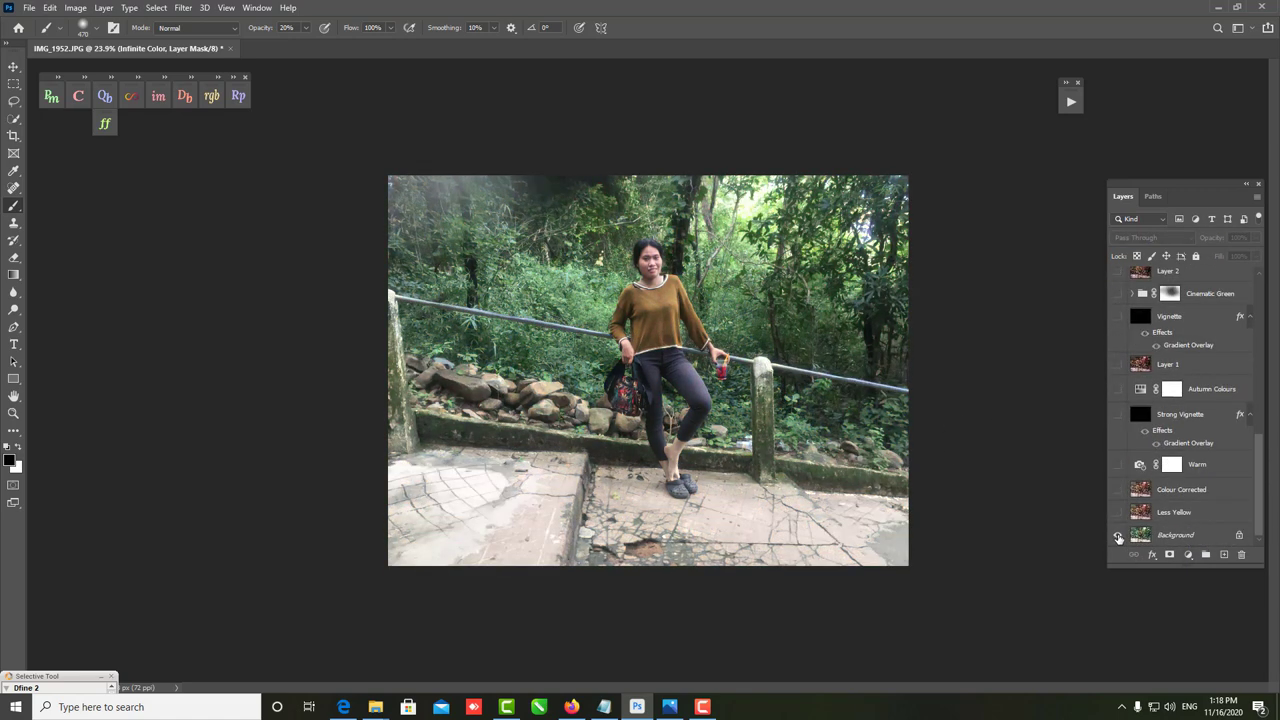
pyautogui.keyDown('alt'); pyautogui.click(1118, 536); pyautogui.keyUp('alt')
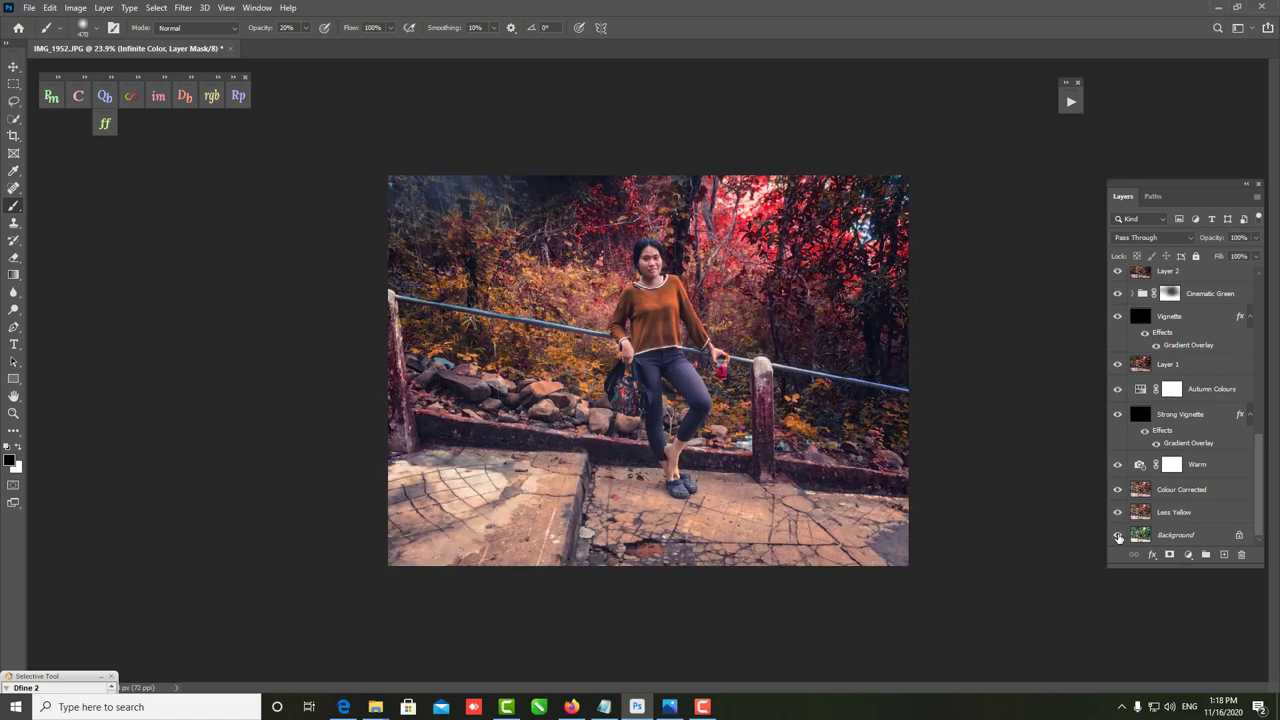
pyautogui.keyDown('alt'); pyautogui.click(1118, 536); pyautogui.keyUp('alt')
pyautogui.scroll(3, 957, 498)
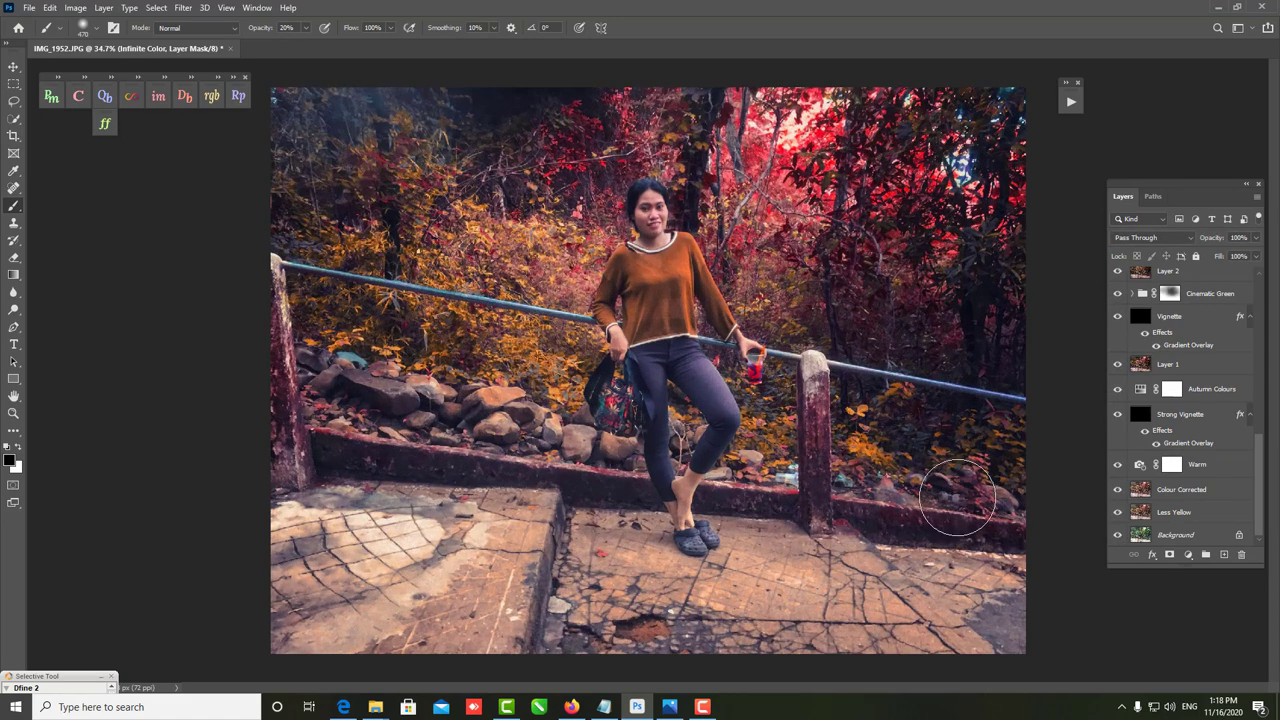
pyautogui.scroll(-1, 957, 497)
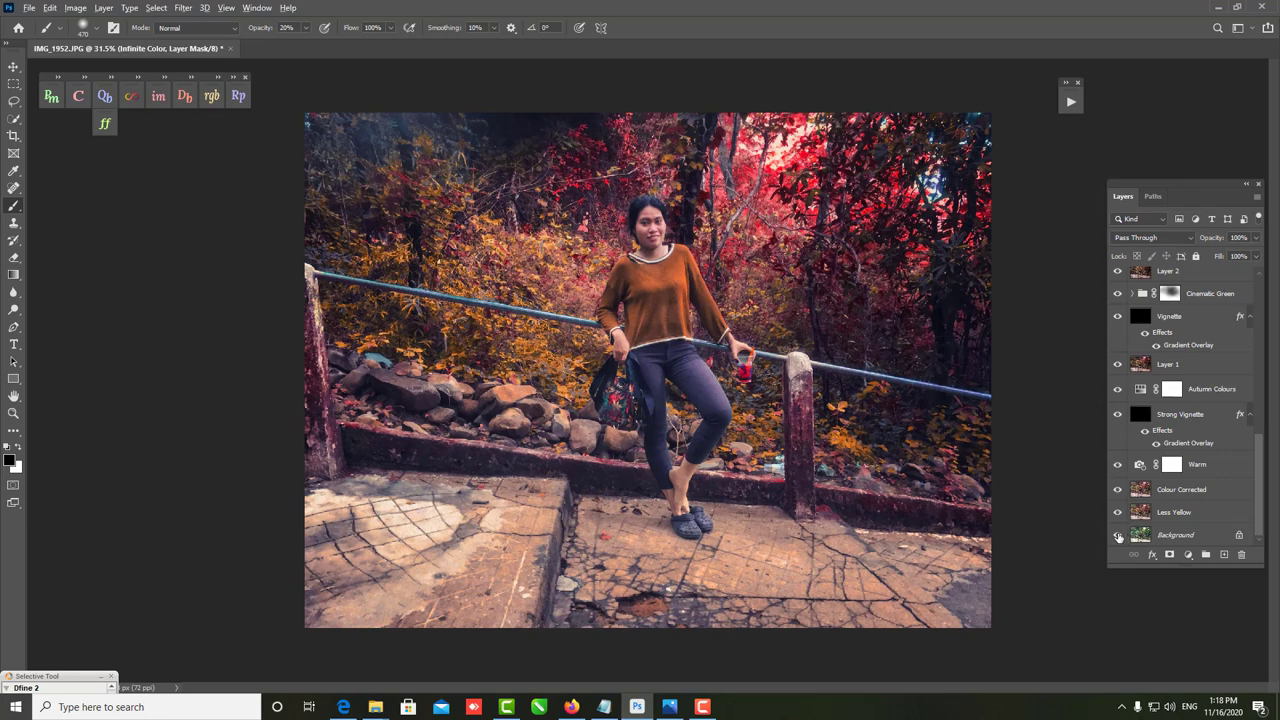
pyautogui.keyDown('alt'); pyautogui.click(1118, 536); pyautogui.keyUp('alt')
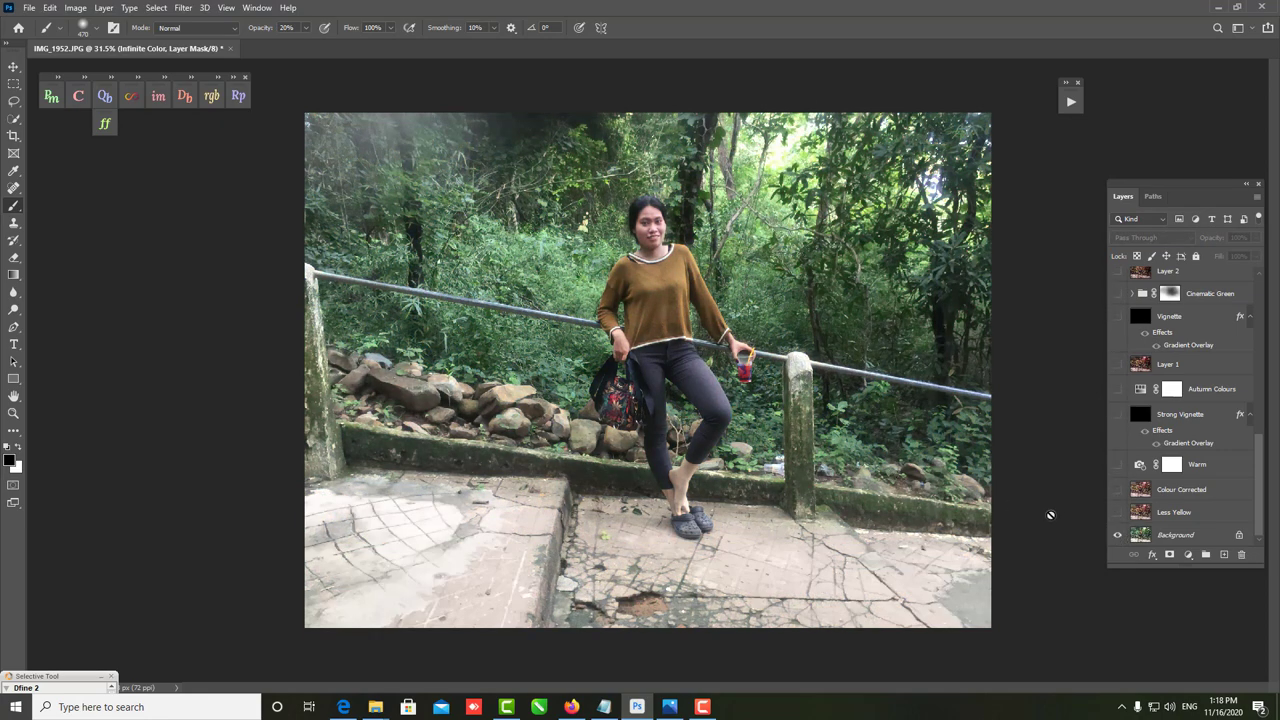
pyautogui.keyDown('alt'); pyautogui.click(1117, 538); pyautogui.keyUp('alt')
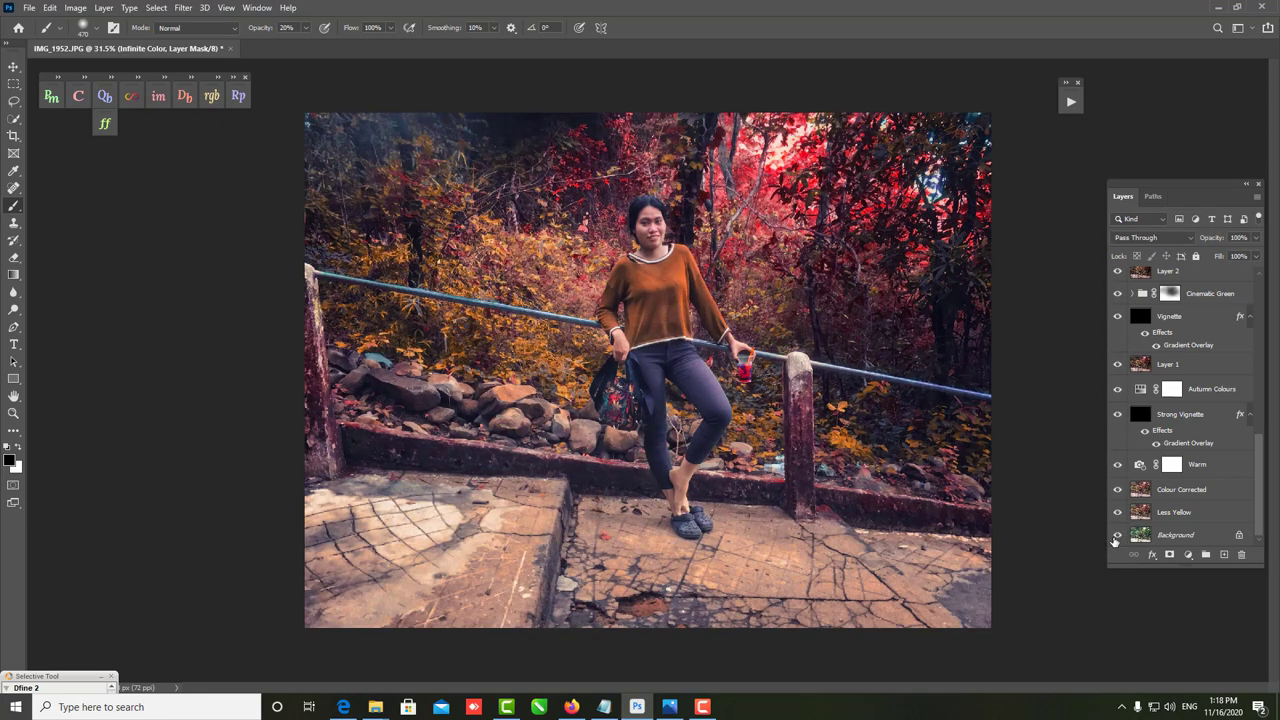
pyautogui.keyDown('alt'); pyautogui.click(1117, 537); pyautogui.keyUp('alt')
pyautogui.keyDown('alt'); pyautogui.click(1117, 537); pyautogui.keyUp('alt')
pyautogui.hotkey('ctrl', '-')
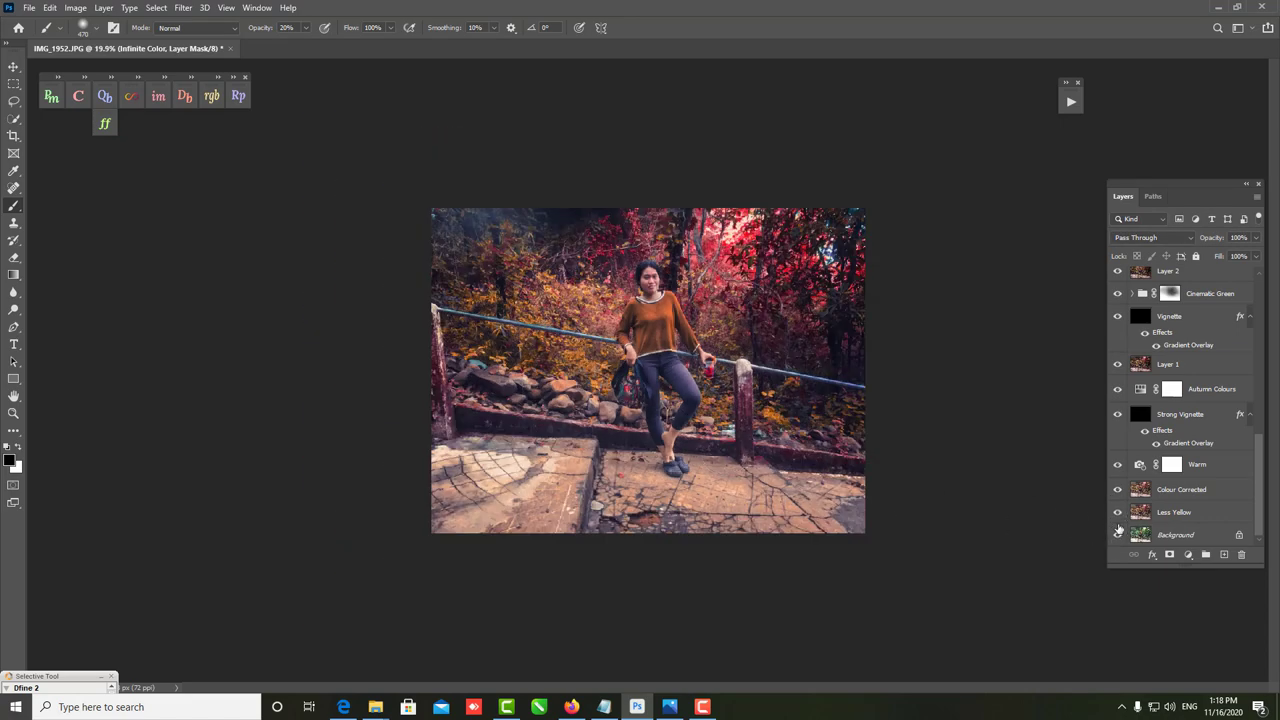
pyautogui.keyDown('alt'); pyautogui.click(1117, 537); pyautogui.keyUp('alt')
pyautogui.scroll(-1, 814, 391)
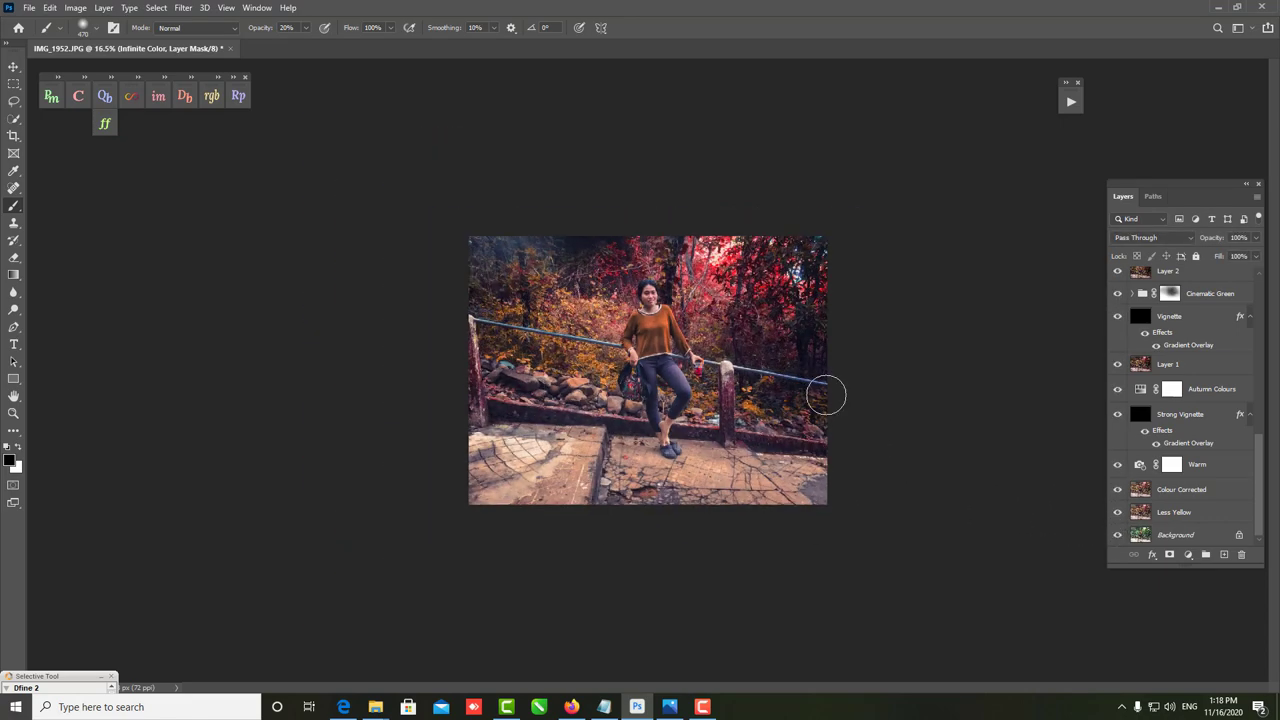
pyautogui.scroll(2, 824, 400)
pyautogui.scroll(-1, 809, 391)
pyautogui.scroll(1, 771, 345)
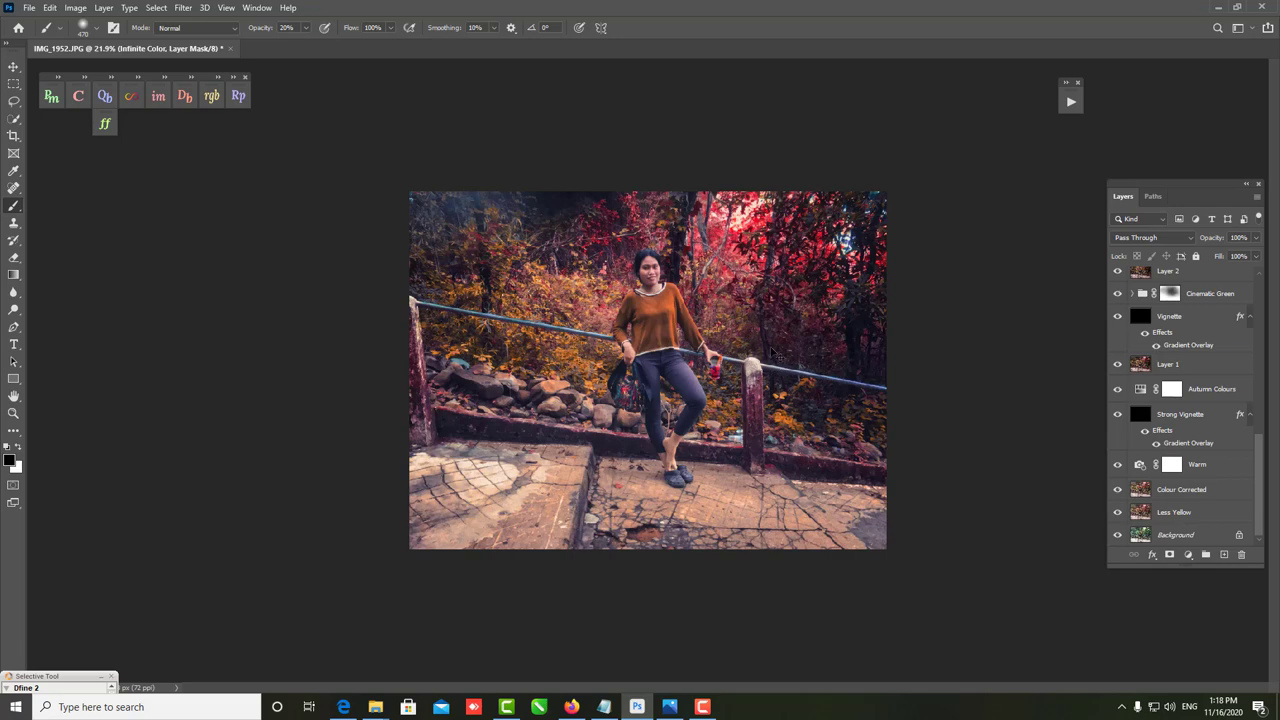
# - Save the edited photo as JPEG named IMG_1952 in the Desktop folder
pyautogui.hotkey('ctrl', 'shift', 's')
pyautogui.click(517, 308)
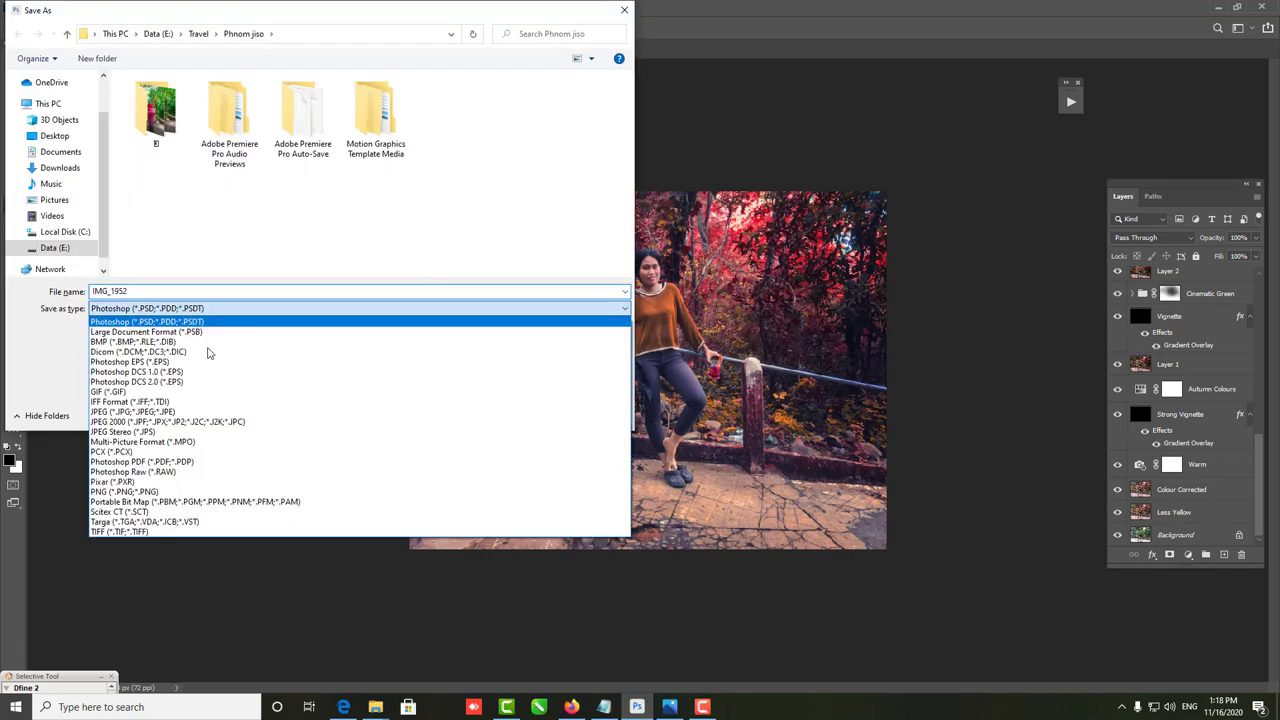
pyautogui.click(150, 411)
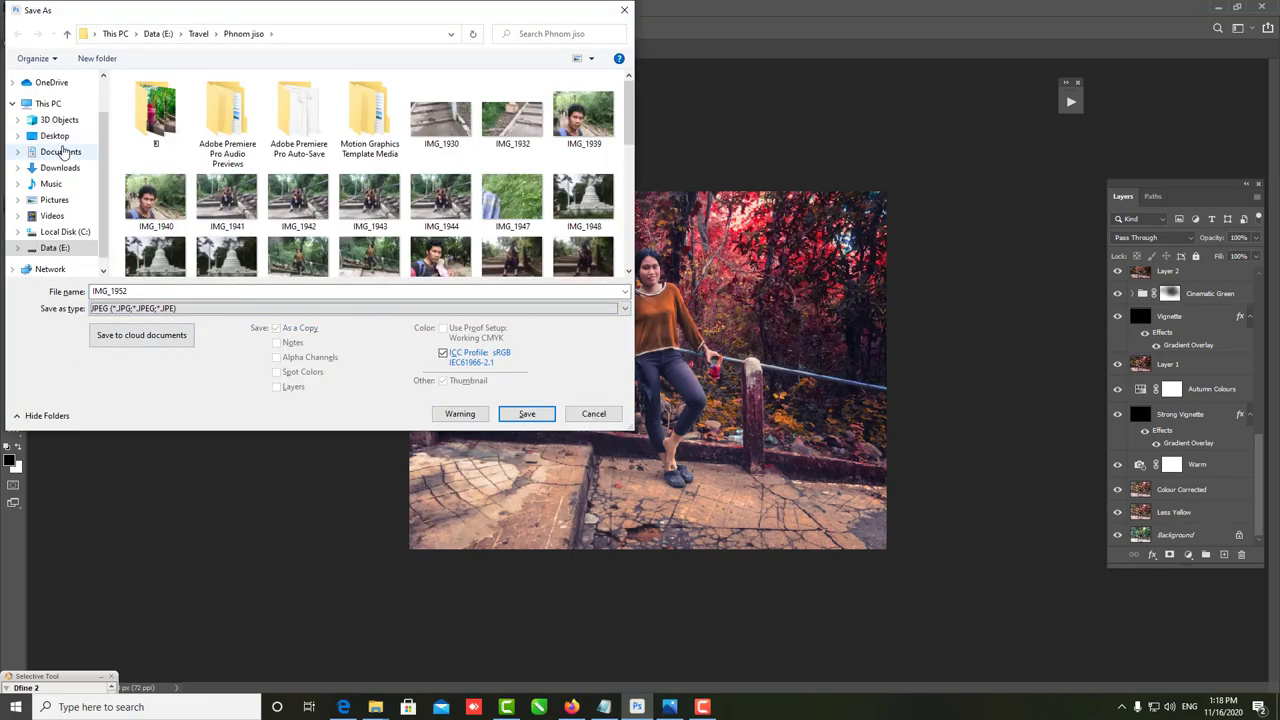
pyautogui.click(56, 136)
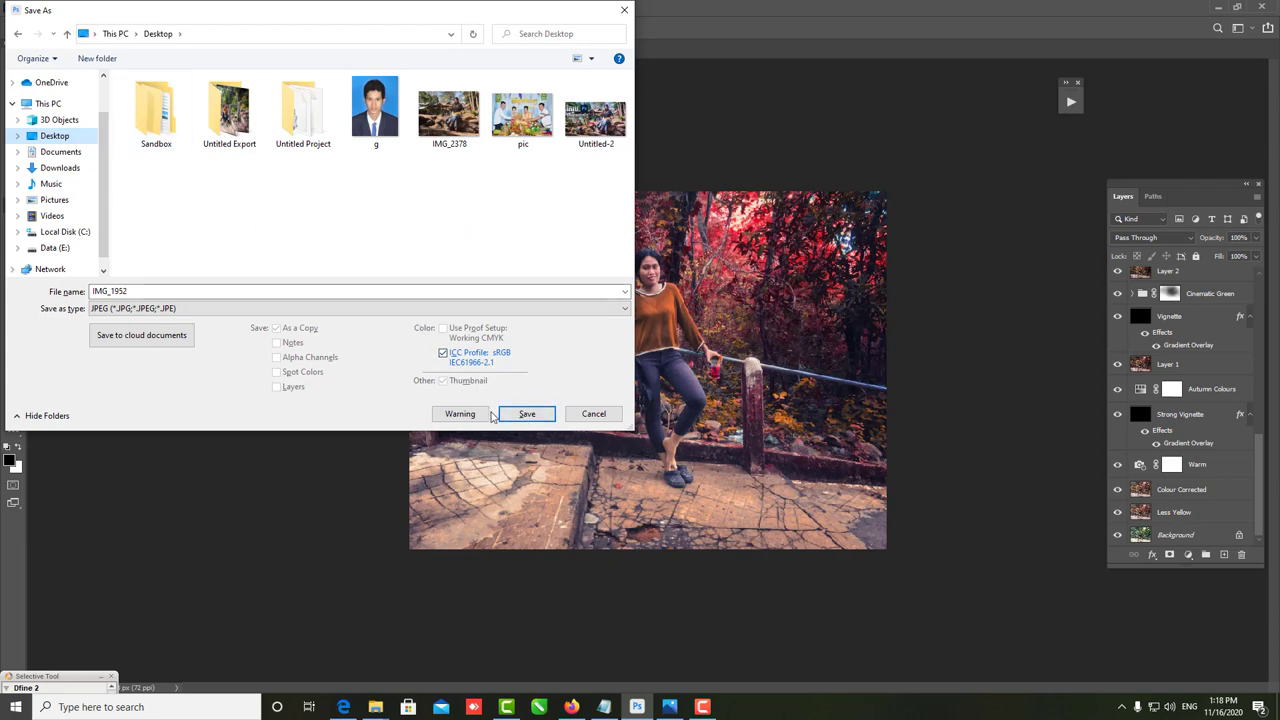
pyautogui.click(519, 418)
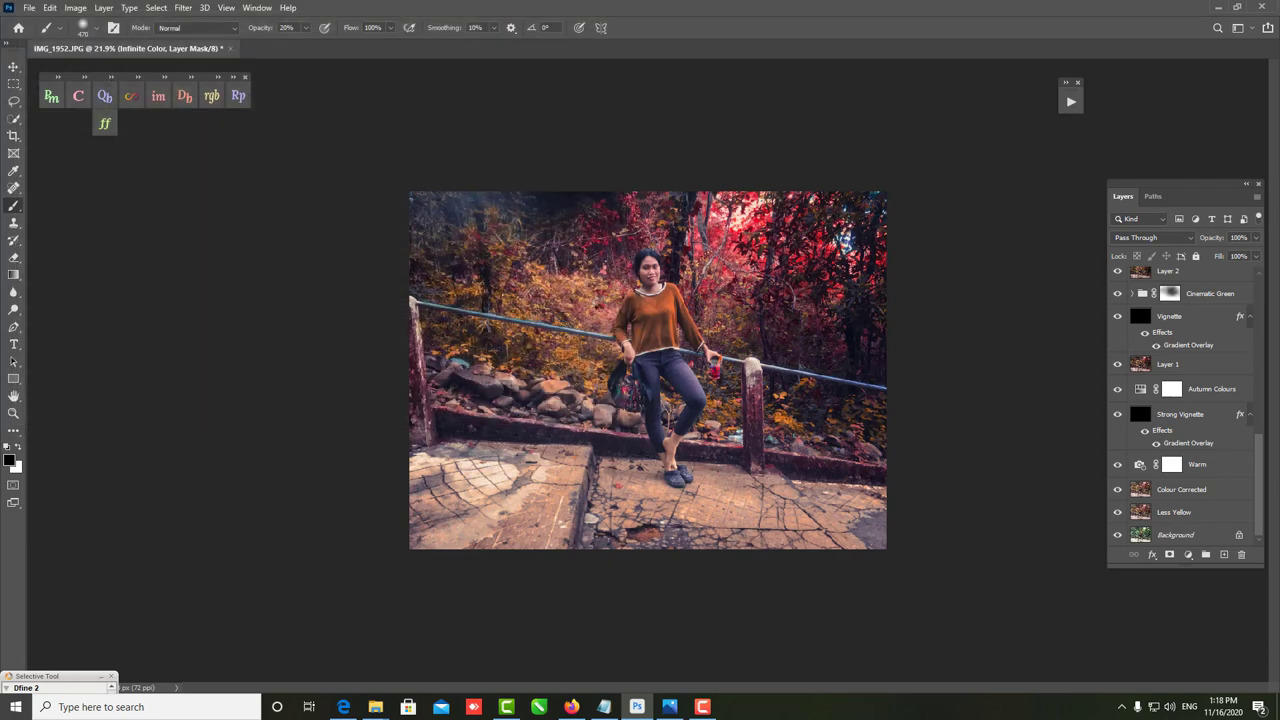
# - Accept the JPEG options and show only the original Background layer
pyautogui.click(713, 177)
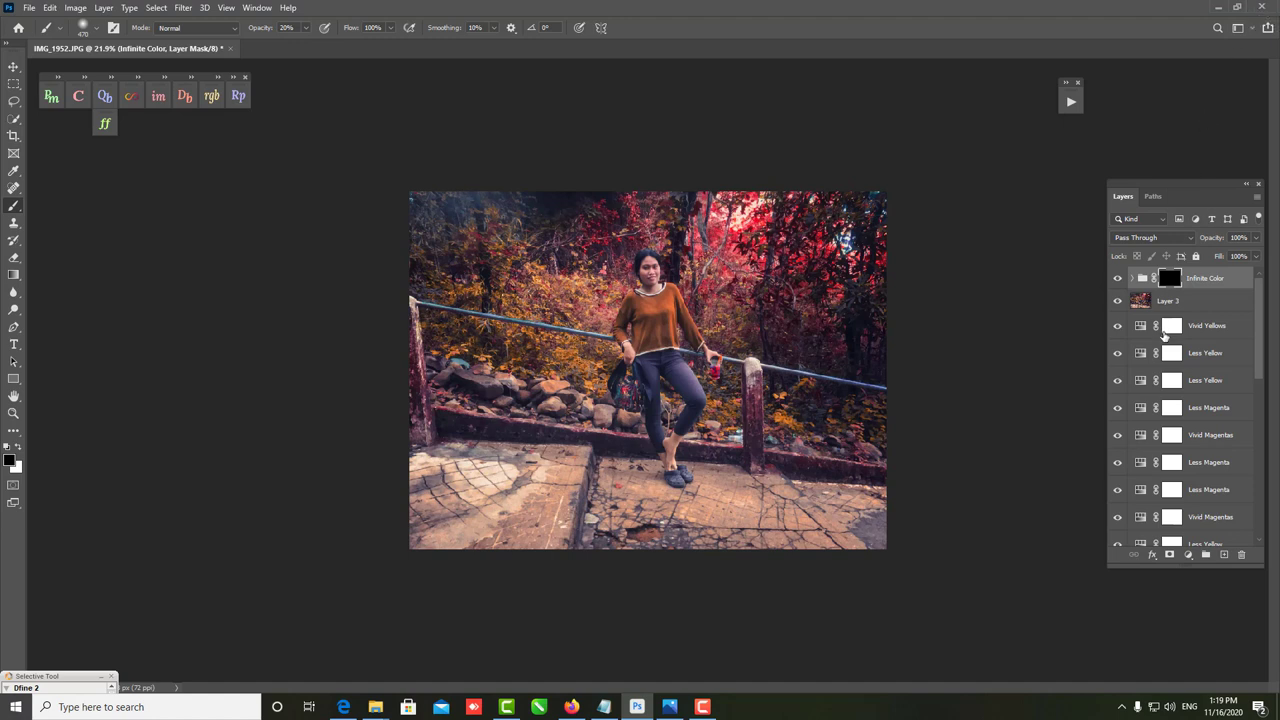
pyautogui.scroll(-3, 1190, 455)
pyautogui.scroll(-3, 1197, 455)
pyautogui.scroll(-2, 1197, 455)
pyautogui.scroll(-2, 1197, 455)
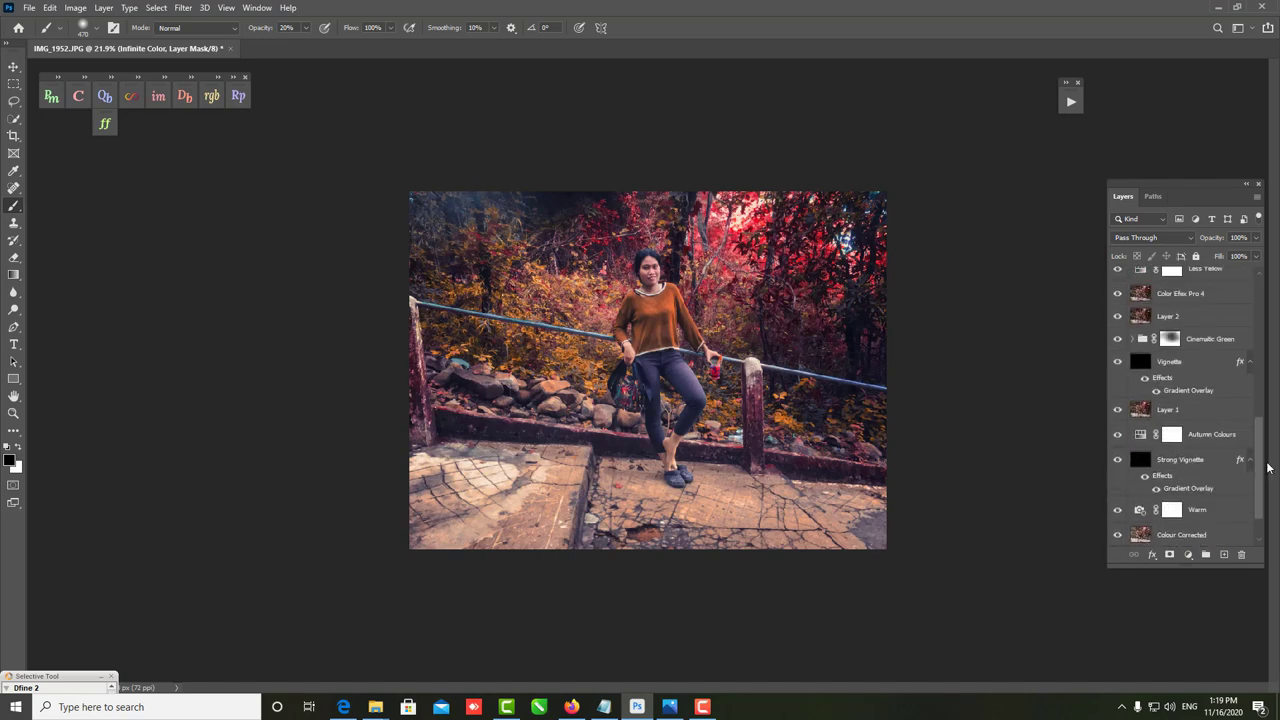
pyautogui.scroll(-2, 1197, 455)
pyautogui.keyDown('alt'); pyautogui.click(1117, 535); pyautogui.keyUp('alt')
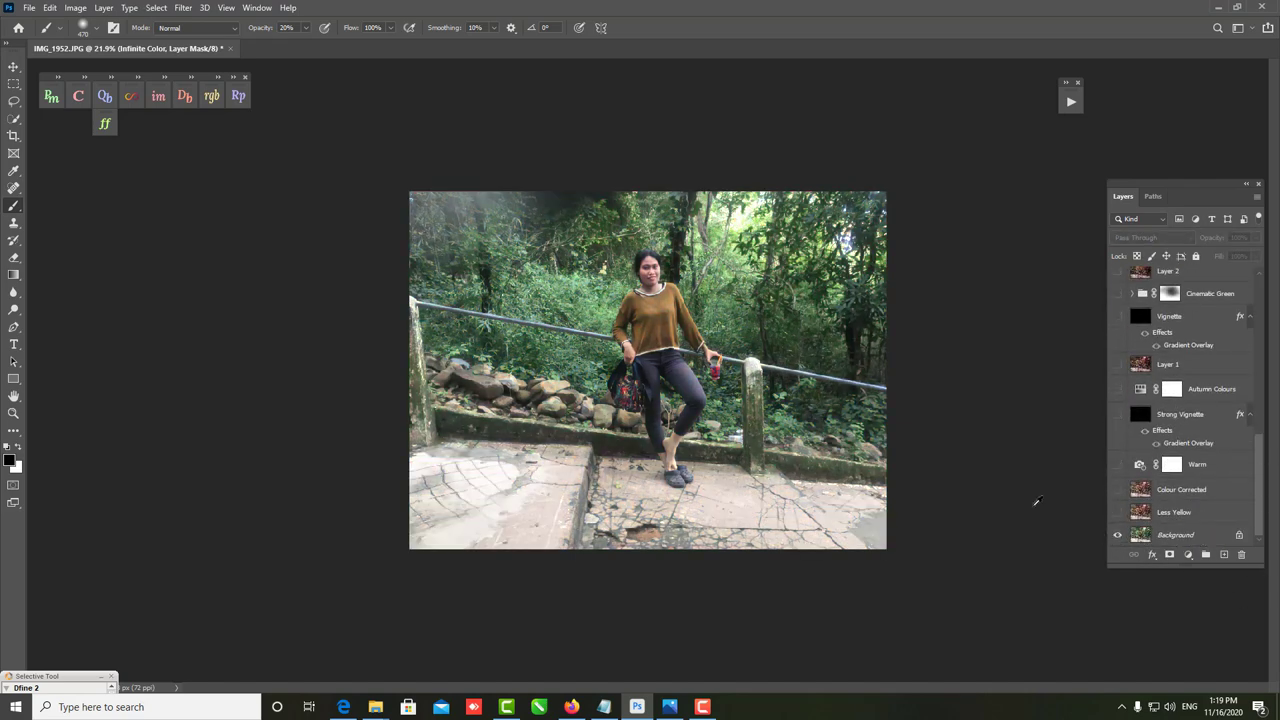
pyautogui.scroll(-2, 1038, 500)
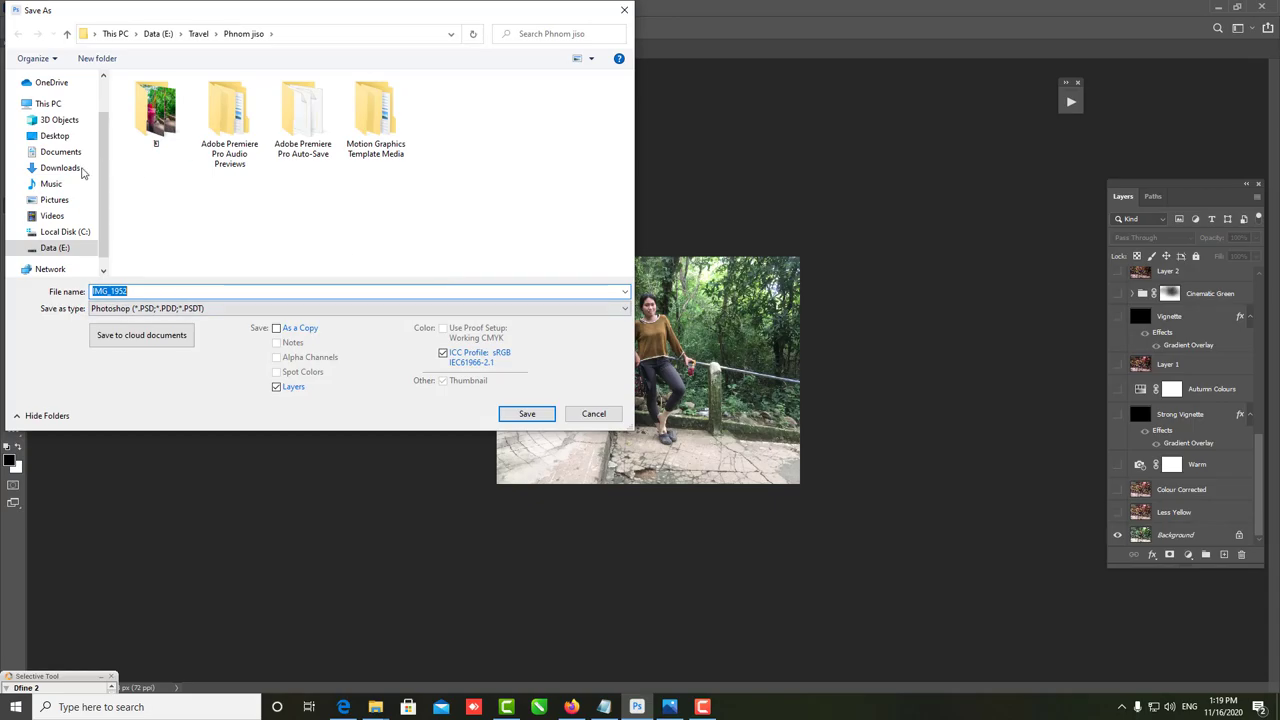